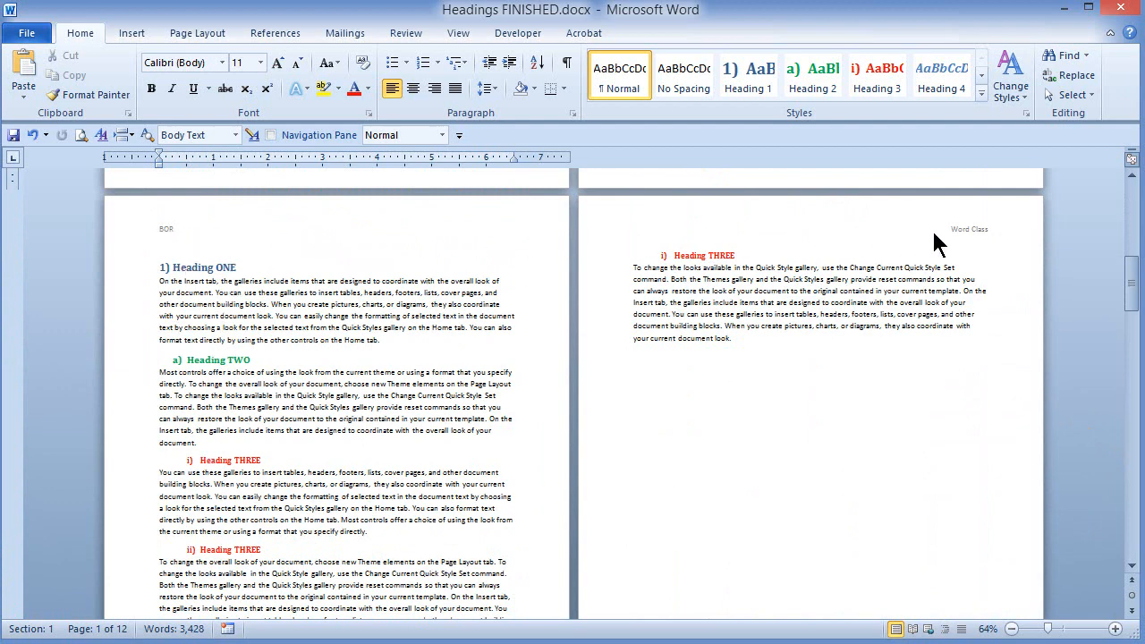
Display the Styles pane beside the Headings RAW.docx document.
scroll(393, 386, down, 5)
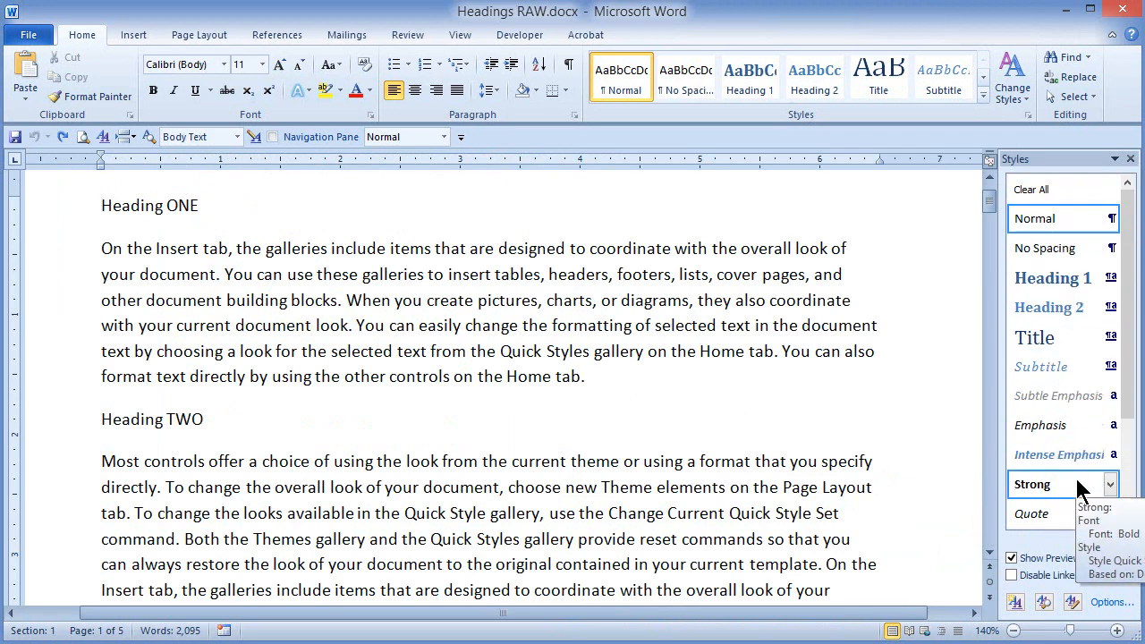
click(1029, 114)
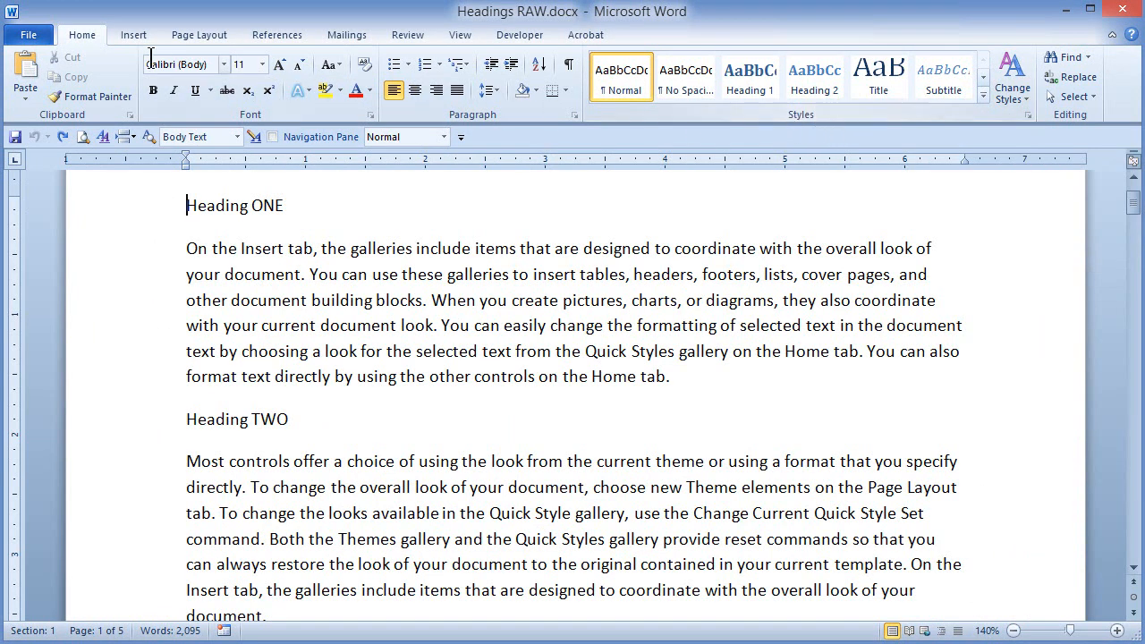
click(1028, 116)
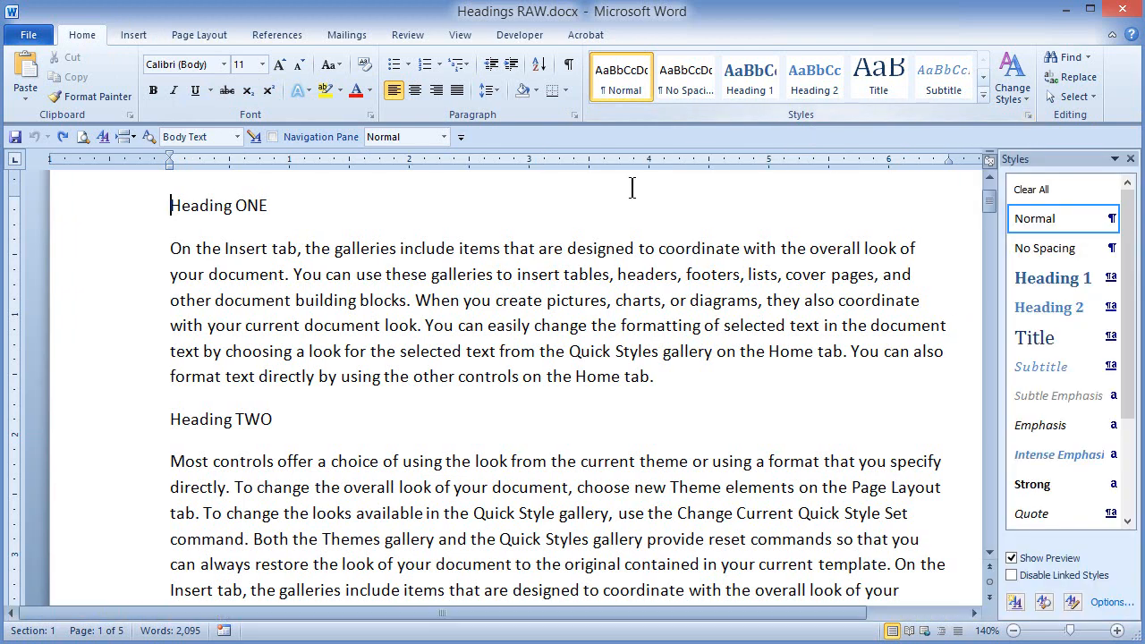
Examine the unformatted Heading ONE, Heading TWO and Heading THREE lines at the start of the document.
click(310, 458)
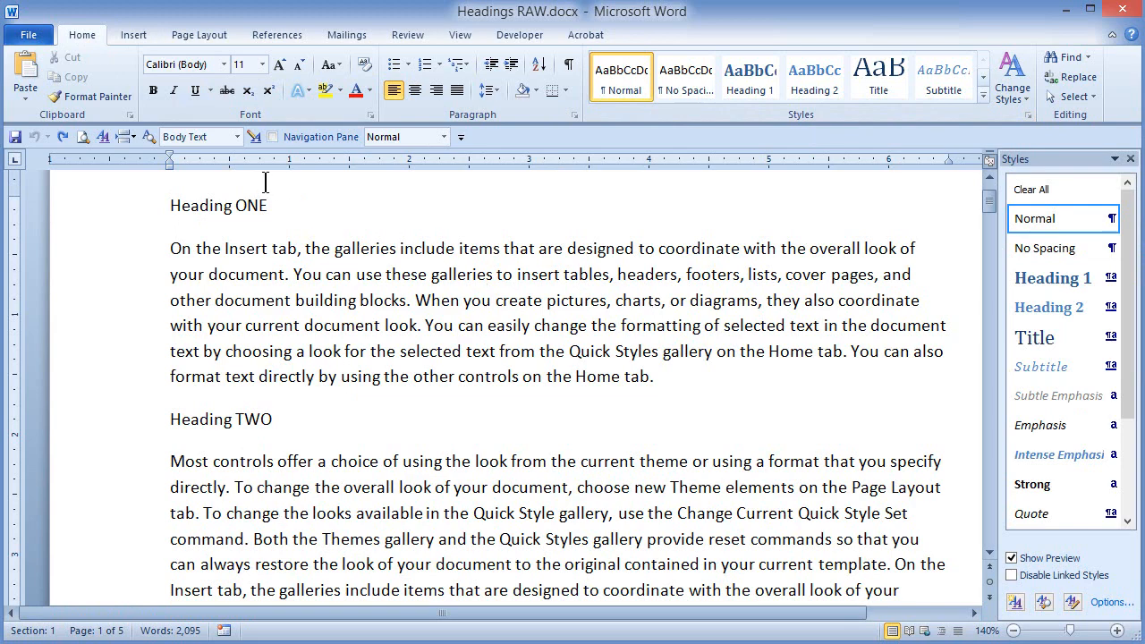
click(131, 210)
scroll(120, 304, down, 2)
click(121, 306)
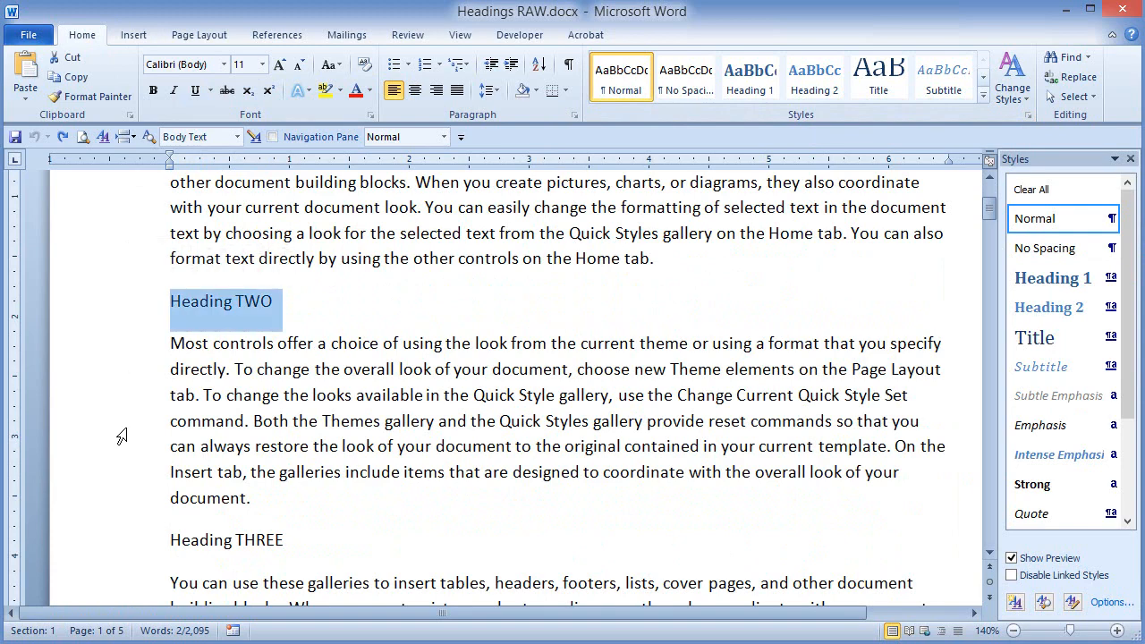
click(119, 542)
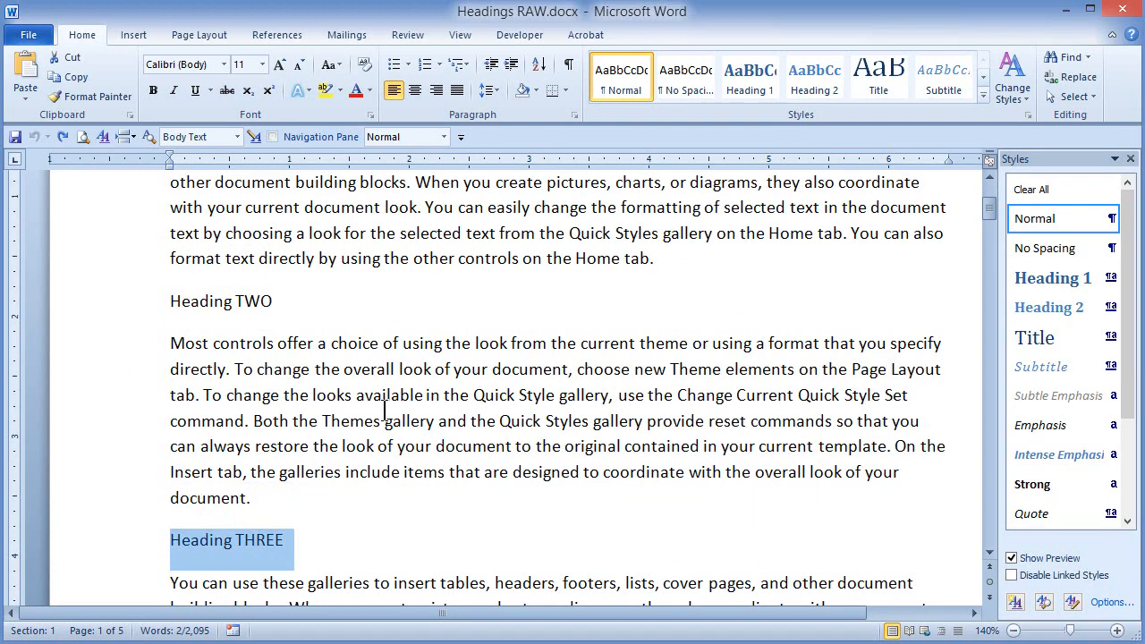
scroll(385, 412, up, 2)
scroll(385, 411, up, 1)
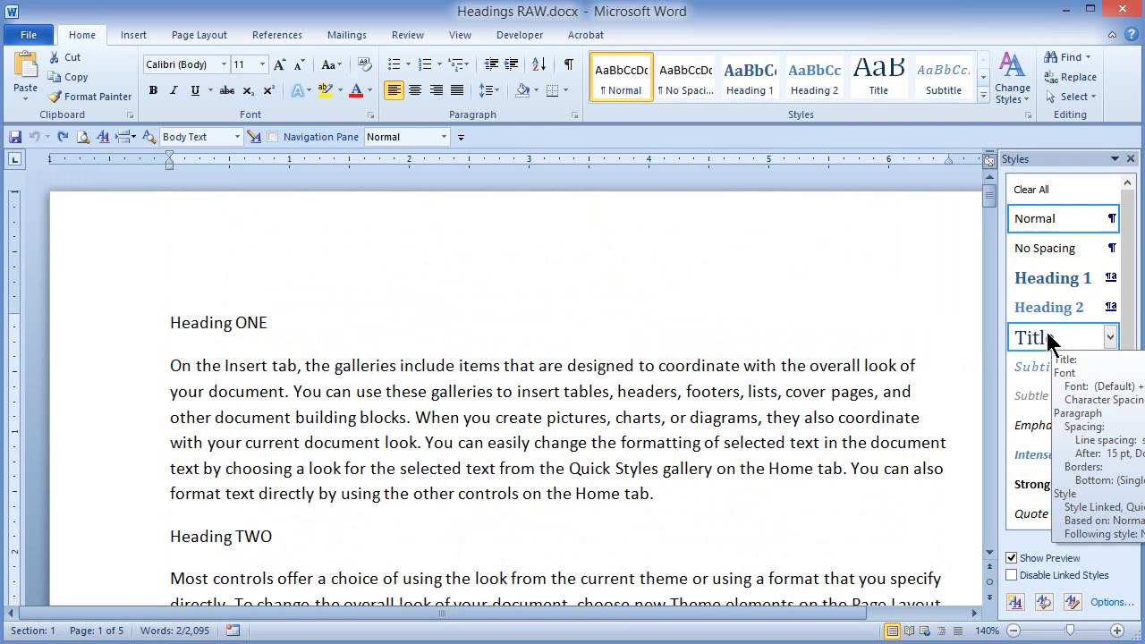
Format the first Heading ONE line as bold, 16 pt, with a blue theme font color.
scroll(444, 357, down, 1)
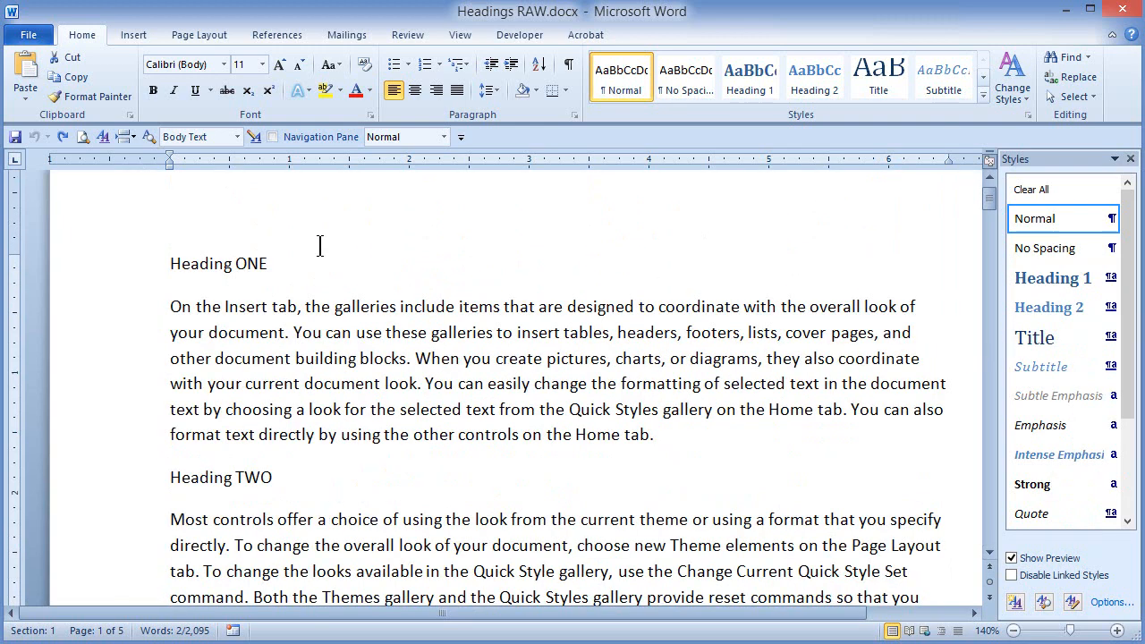
click(108, 273)
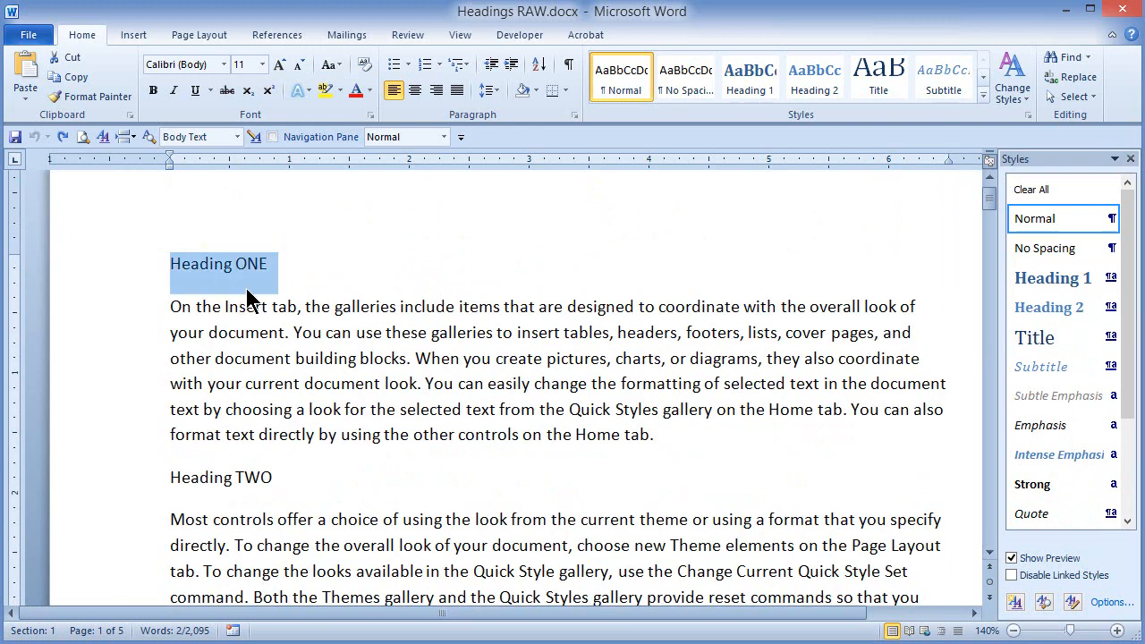
click(154, 93)
click(279, 66)
click(279, 65)
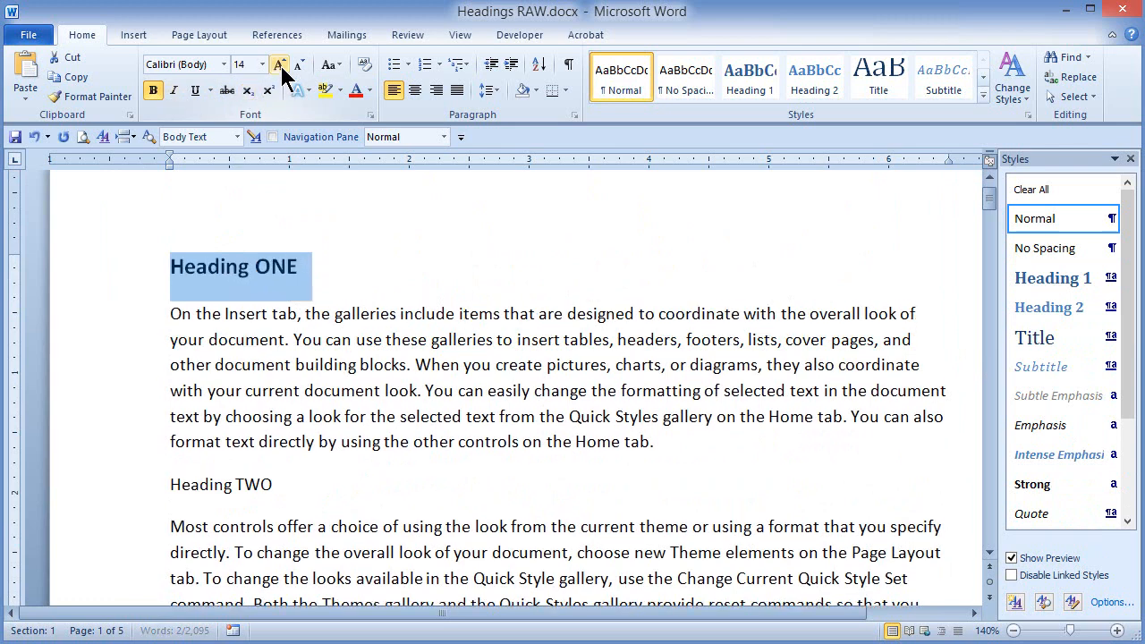
click(279, 65)
click(368, 91)
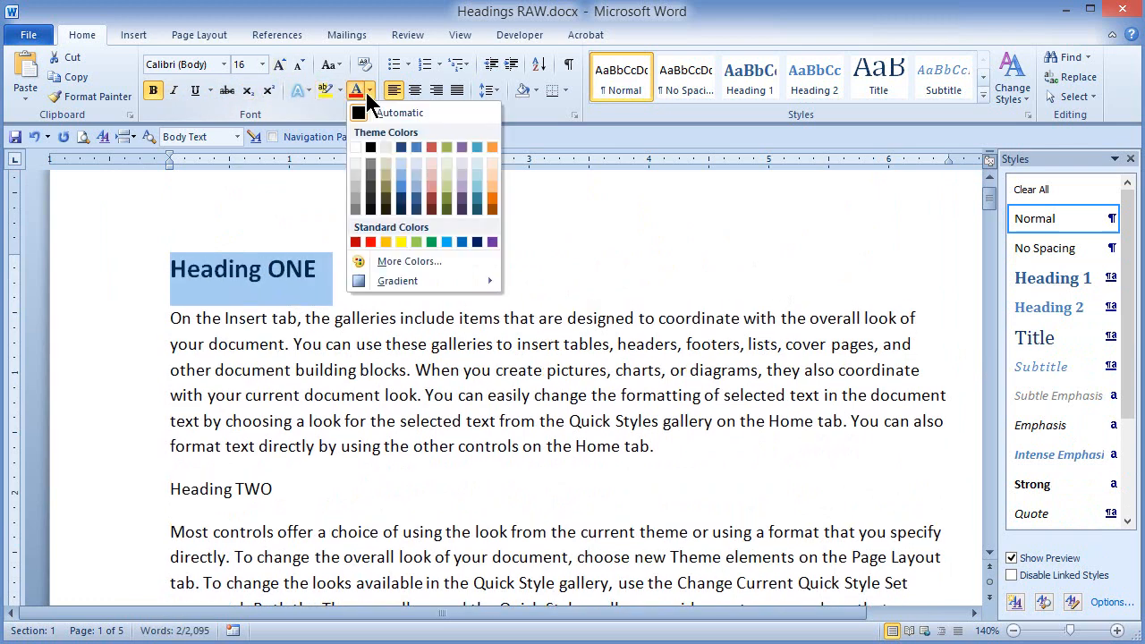
click(416, 150)
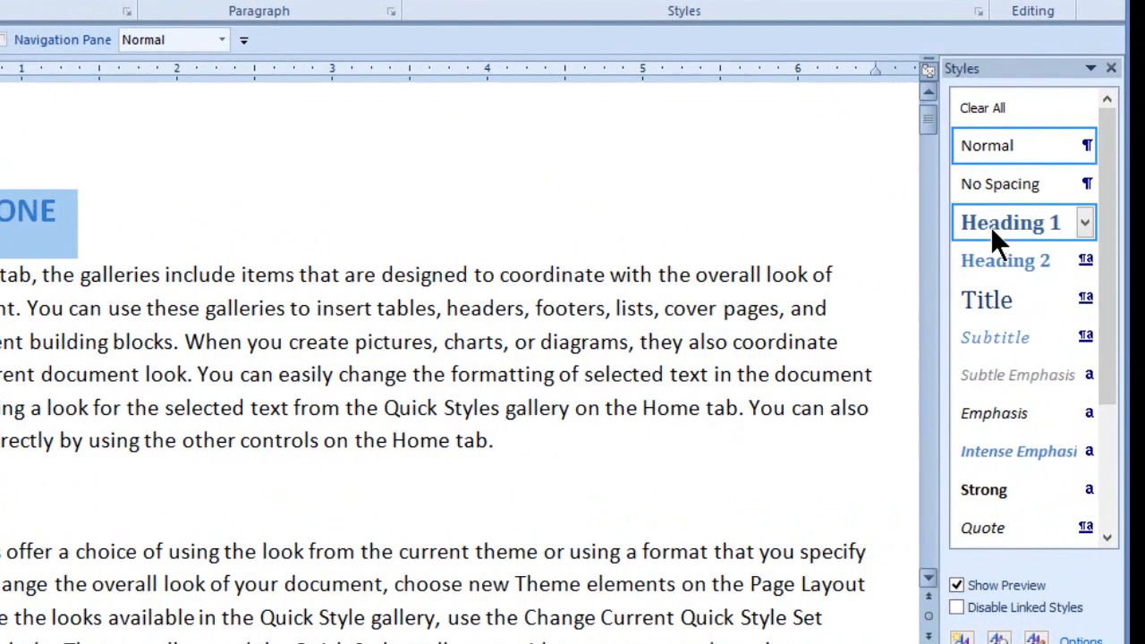
Update the Heading 1 style to match the formatted Heading ONE line.
click(1084, 223)
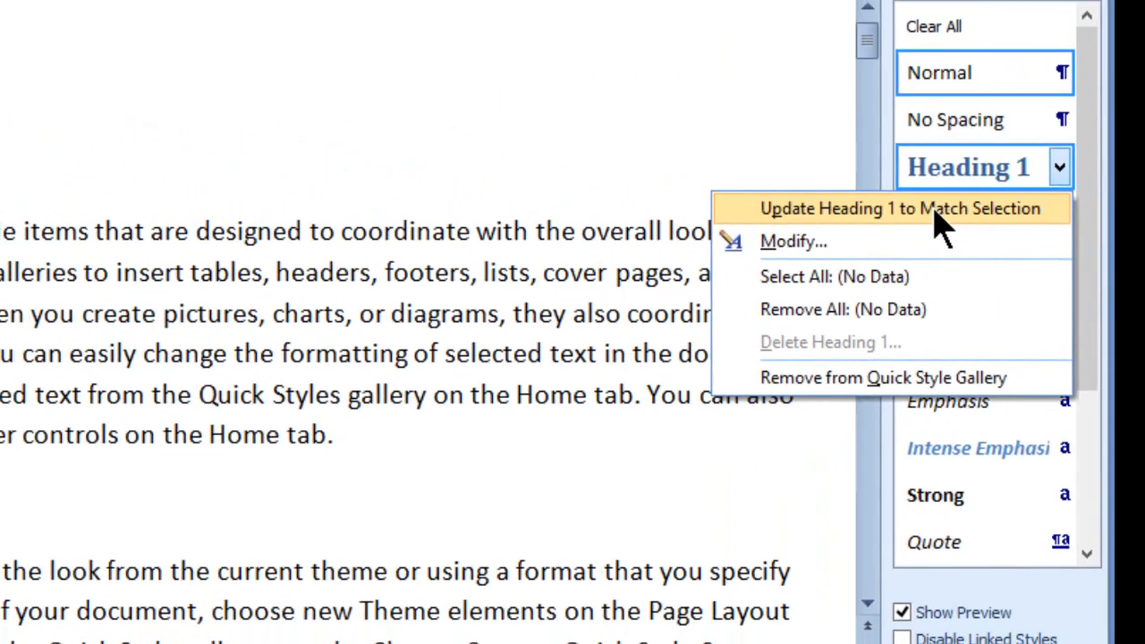
click(823, 100)
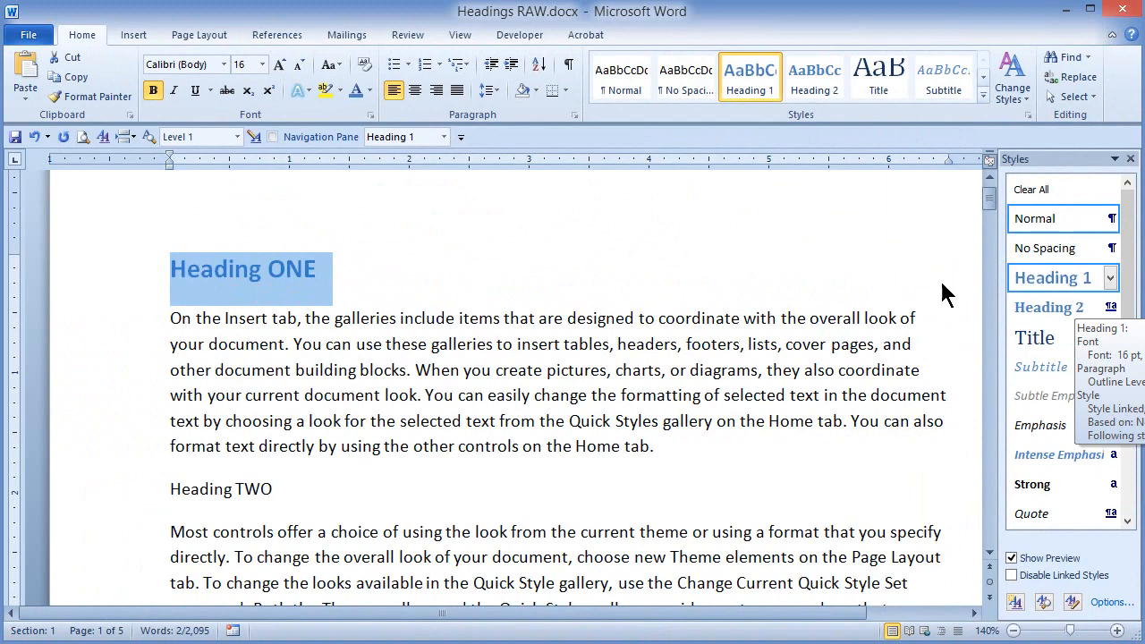
click(210, 488)
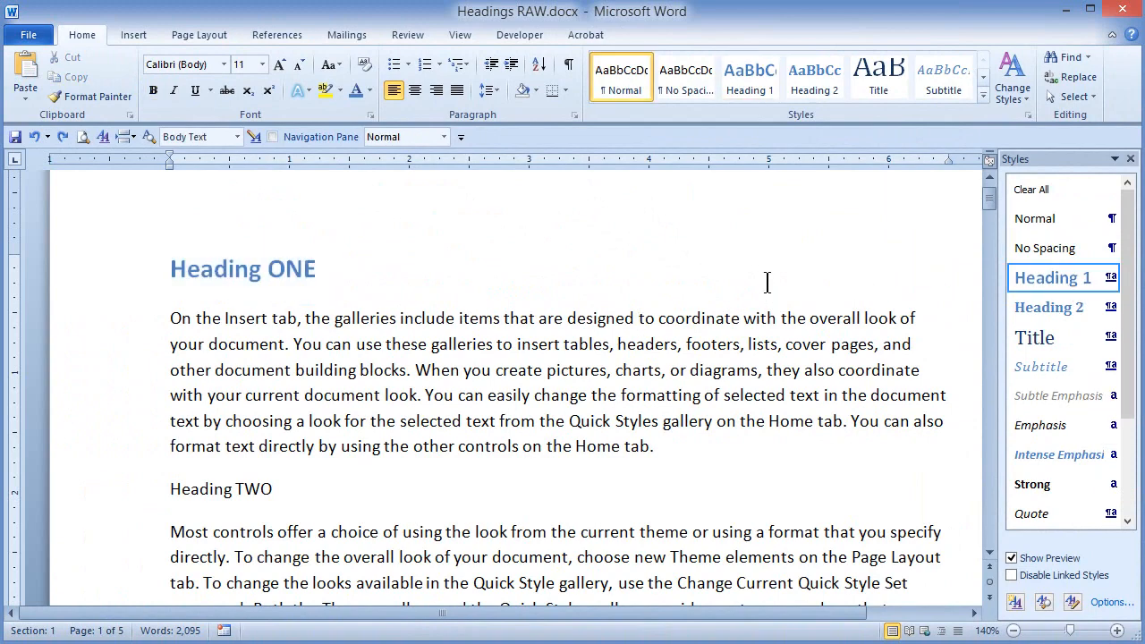
Format the first Heading TWO line as green, bold, italic and 12 pt.
scroll(725, 311, down, 2)
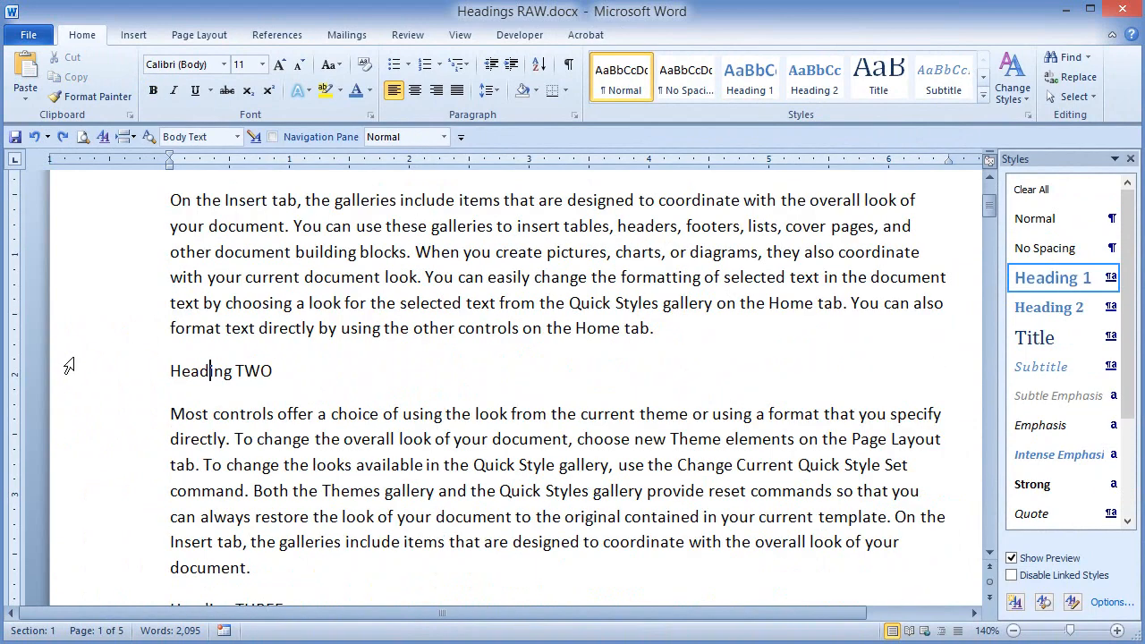
click(130, 347)
click(130, 378)
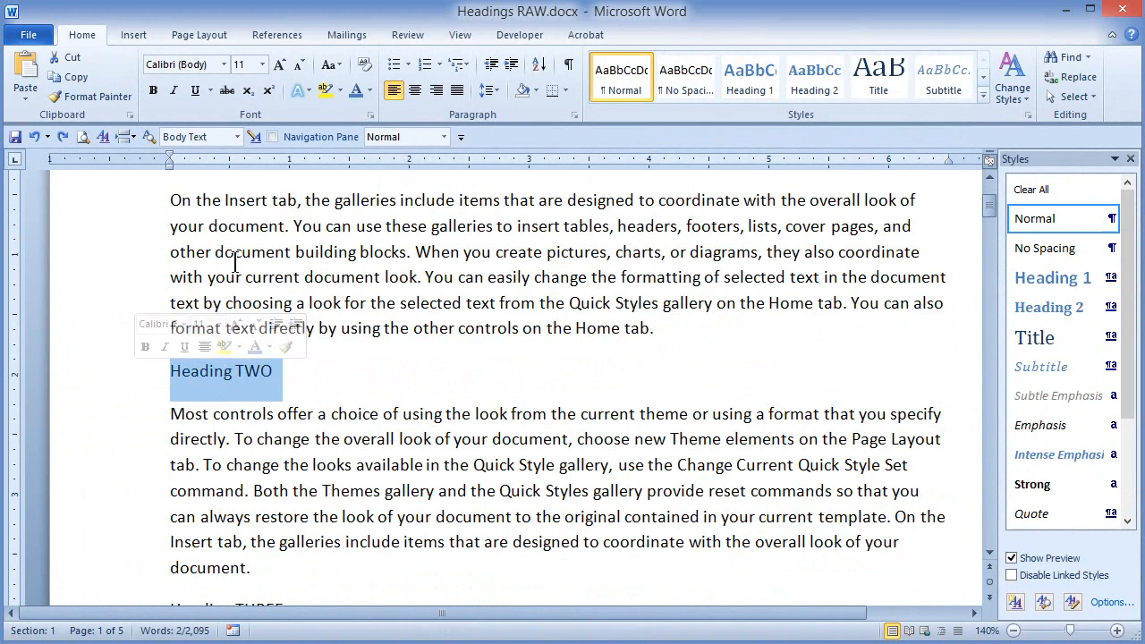
click(368, 92)
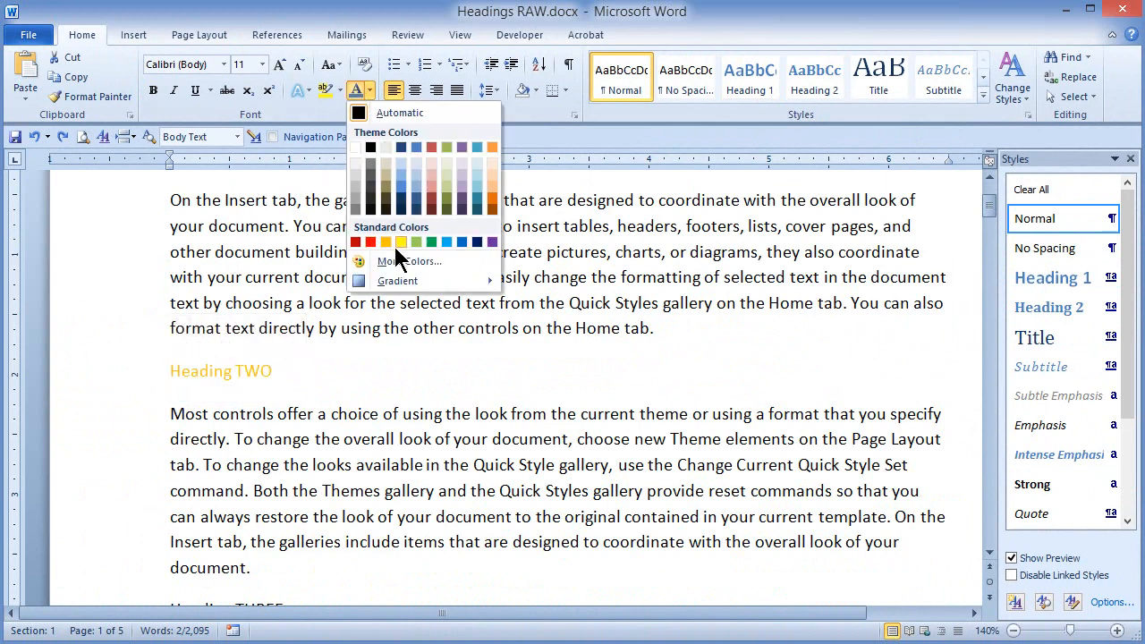
click(430, 242)
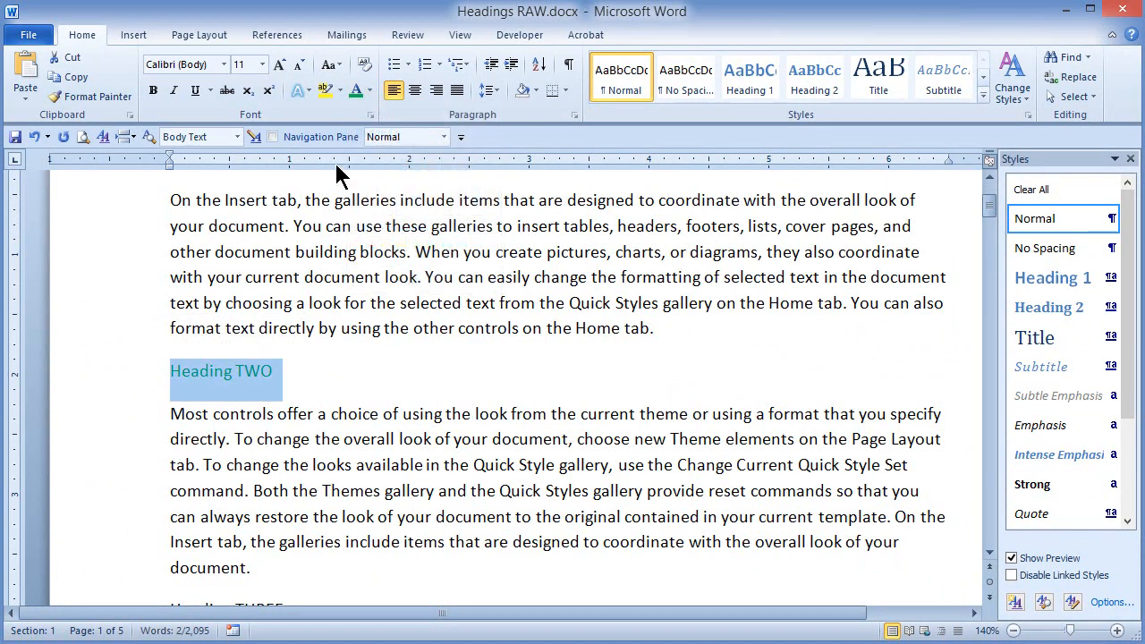
click(153, 91)
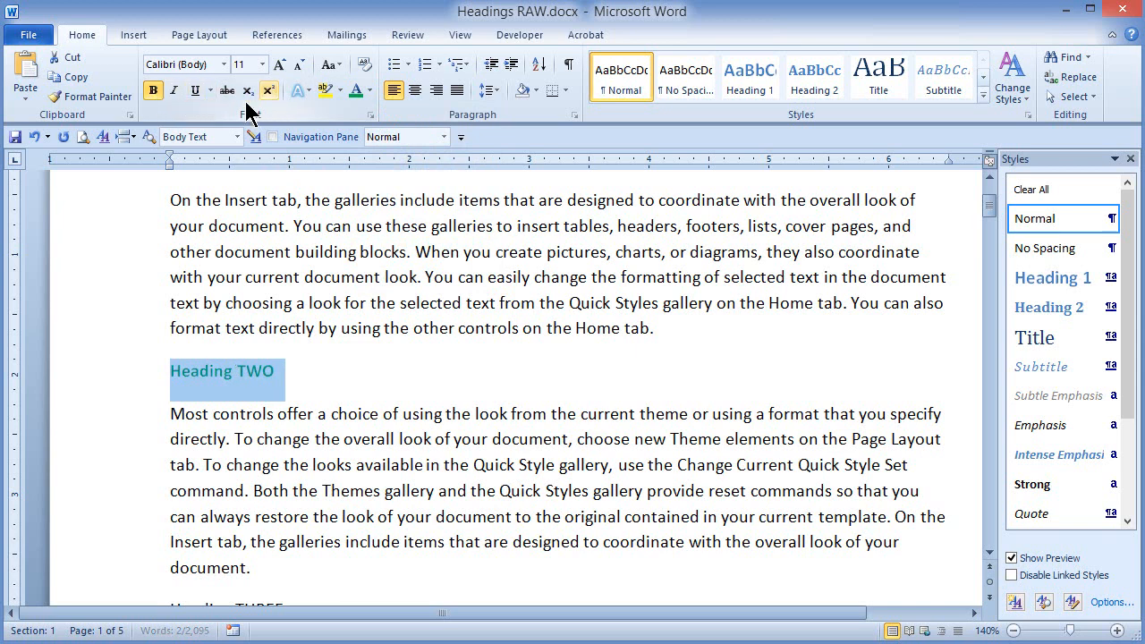
click(173, 91)
click(283, 70)
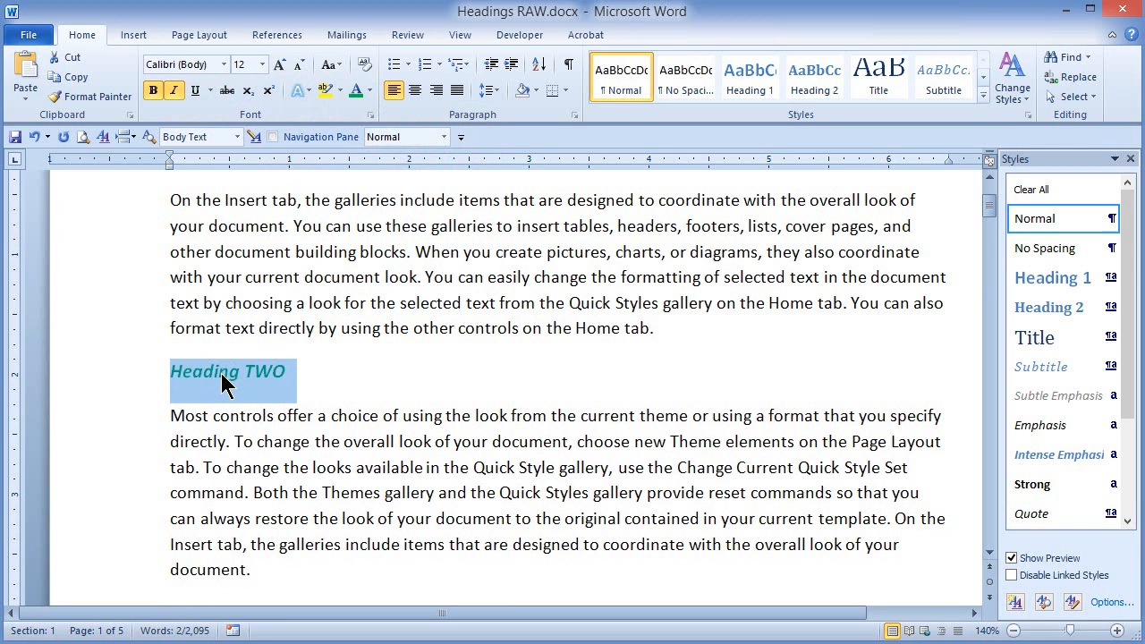
Update the Heading 2 style to match the formatted Heading TWO line.
click(1110, 279)
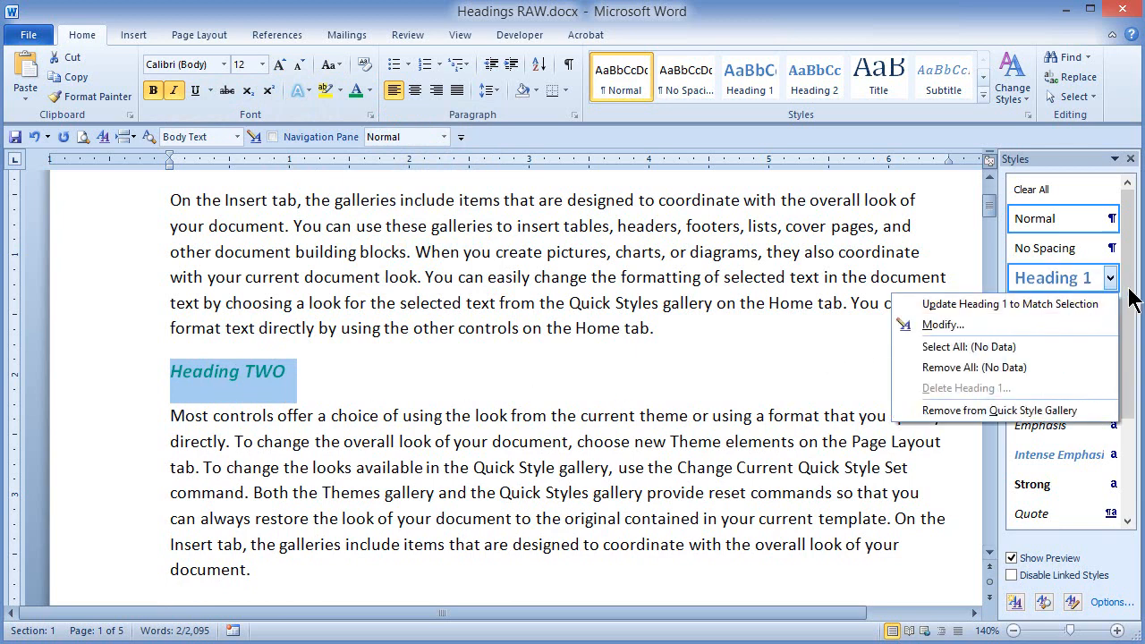
click(1130, 299)
right_click(1067, 313)
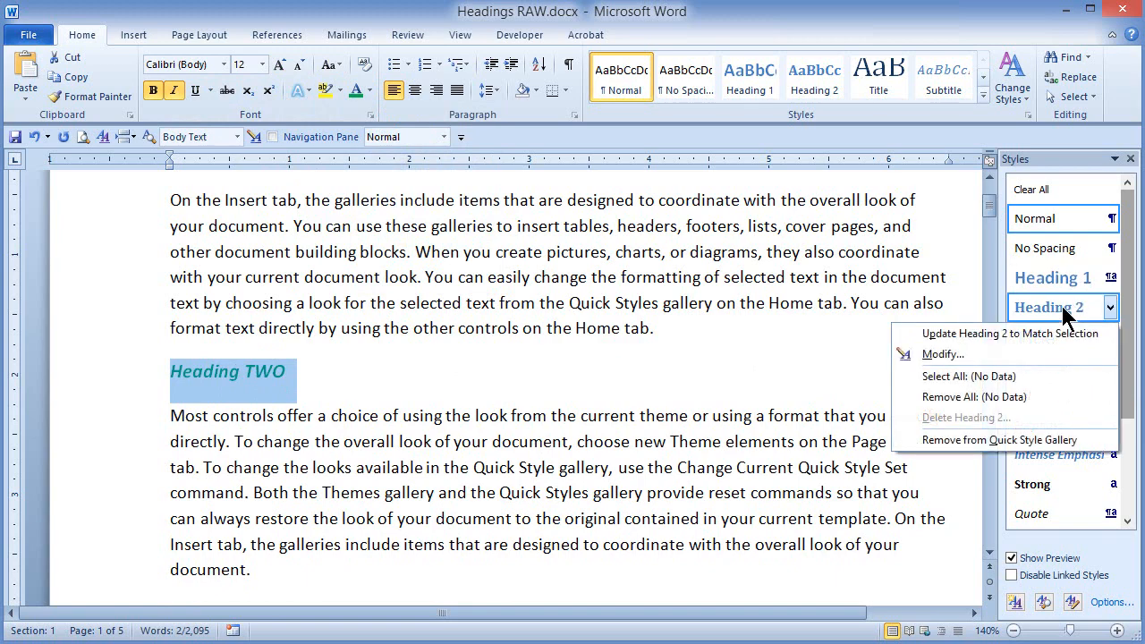
click(1014, 334)
Format the first Heading THREE line as red, underlined and 12 pt.
scroll(721, 401, down, 1)
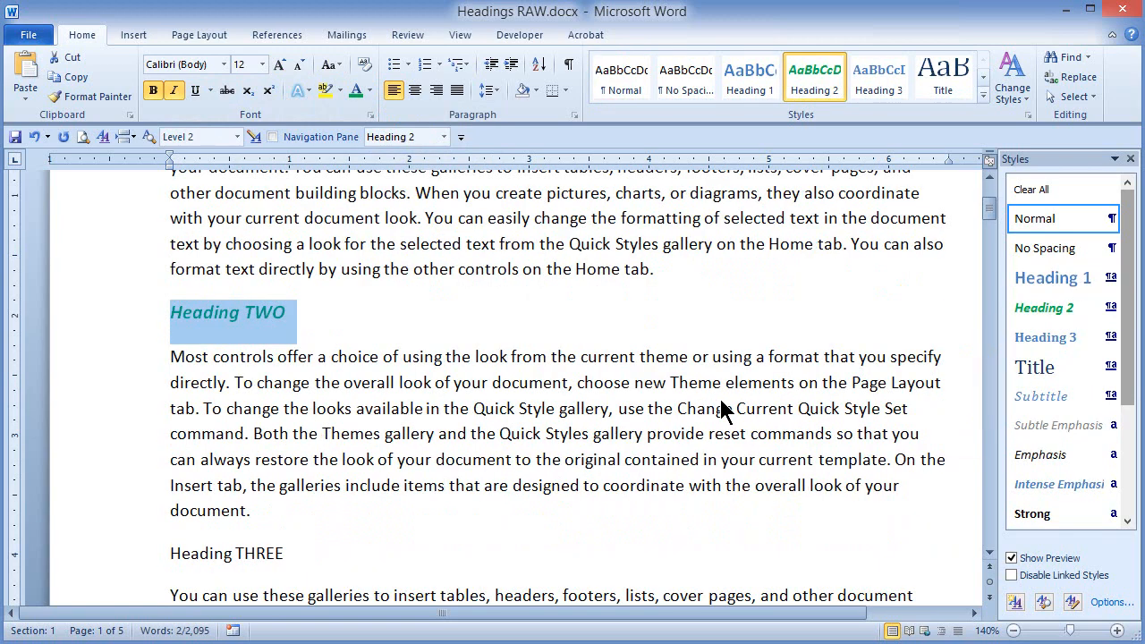
scroll(721, 402, down, 2)
click(122, 447)
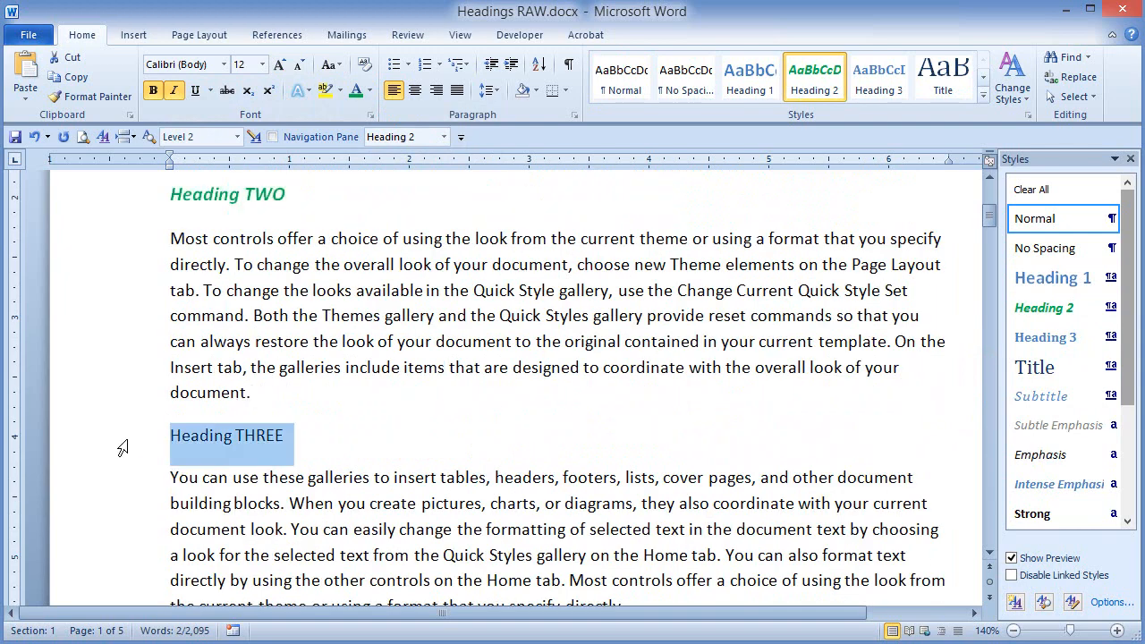
click(369, 90)
click(371, 239)
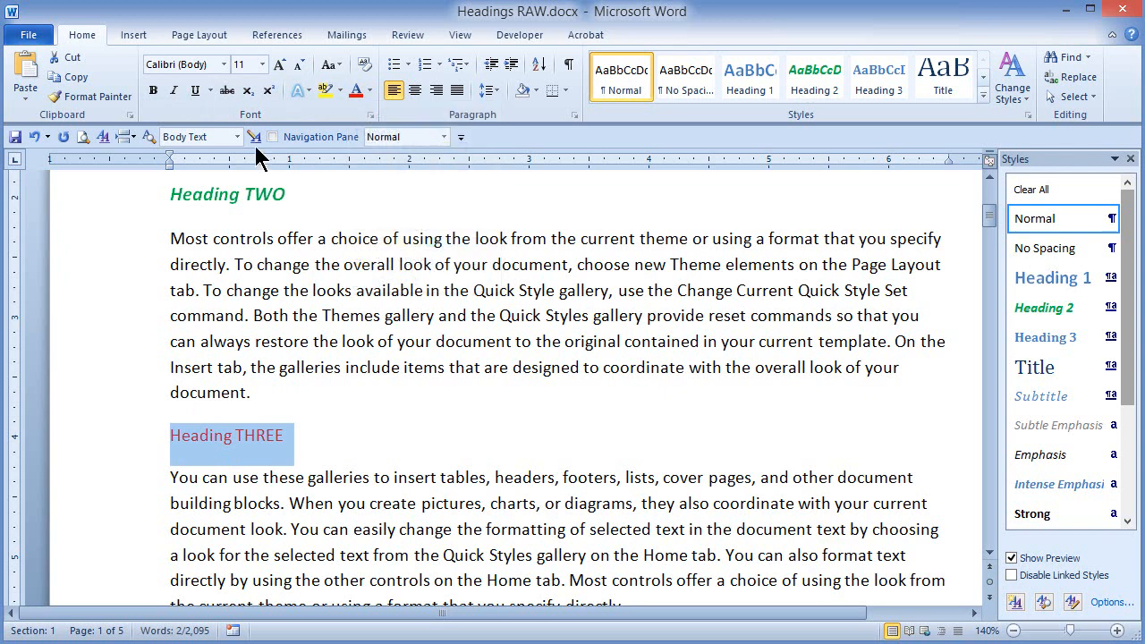
click(195, 91)
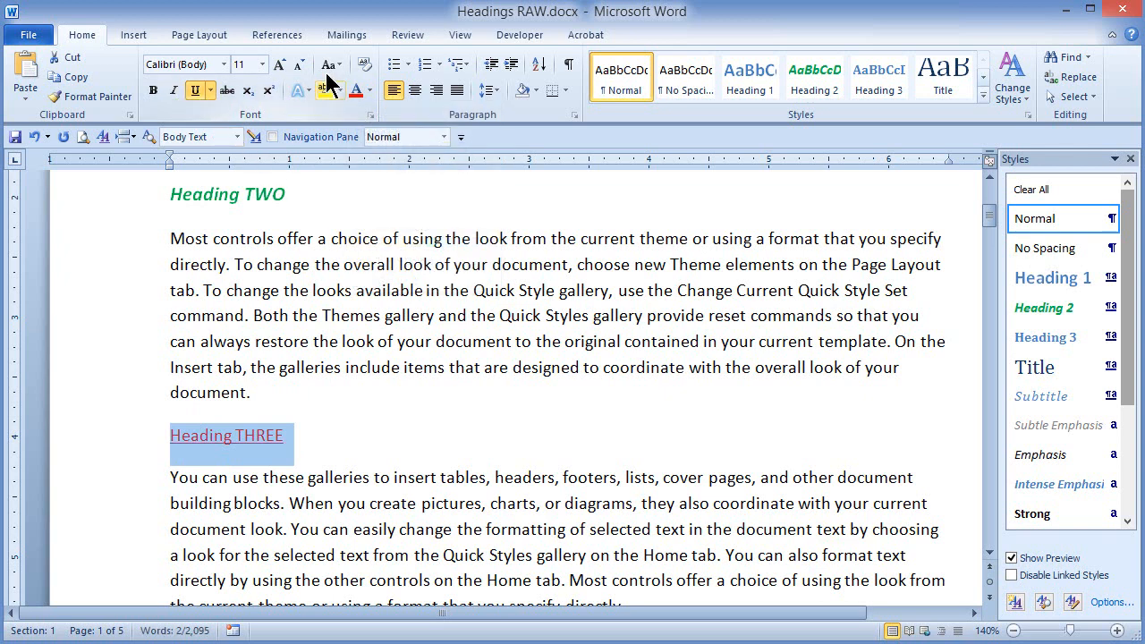
click(279, 65)
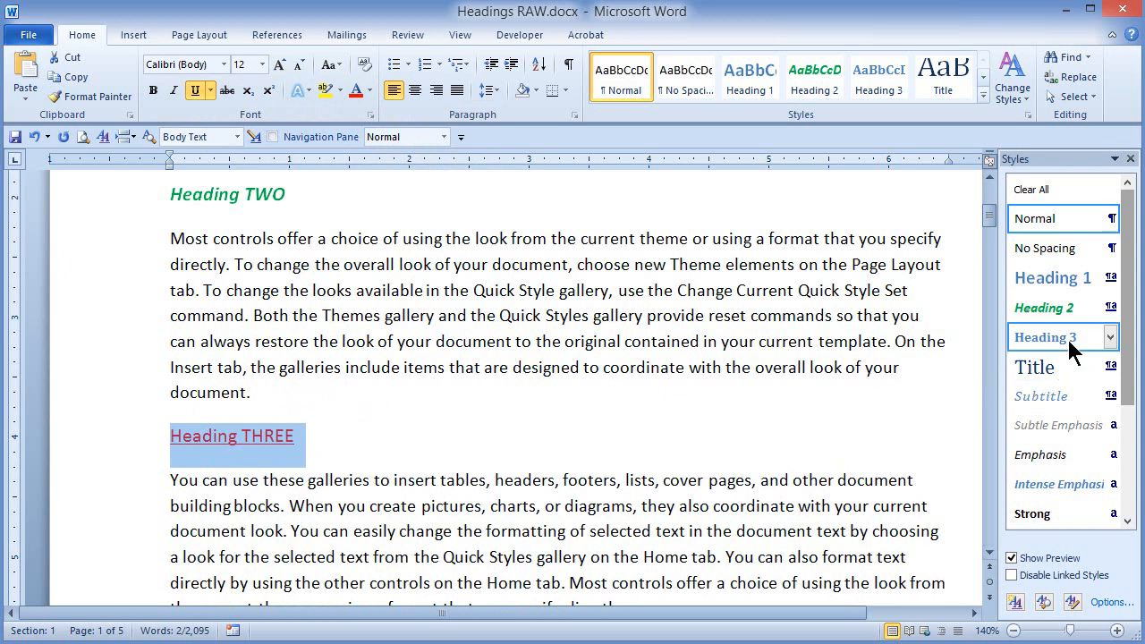
Update the Heading 3 style to match the formatted Heading THREE line and deselect it.
click(1109, 338)
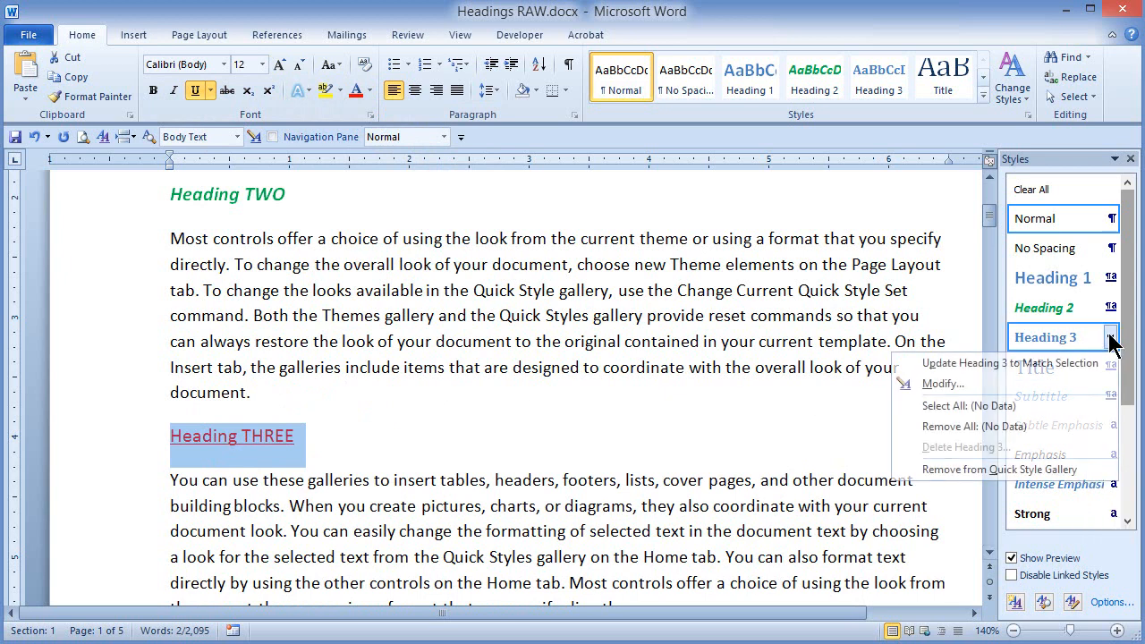
click(1015, 365)
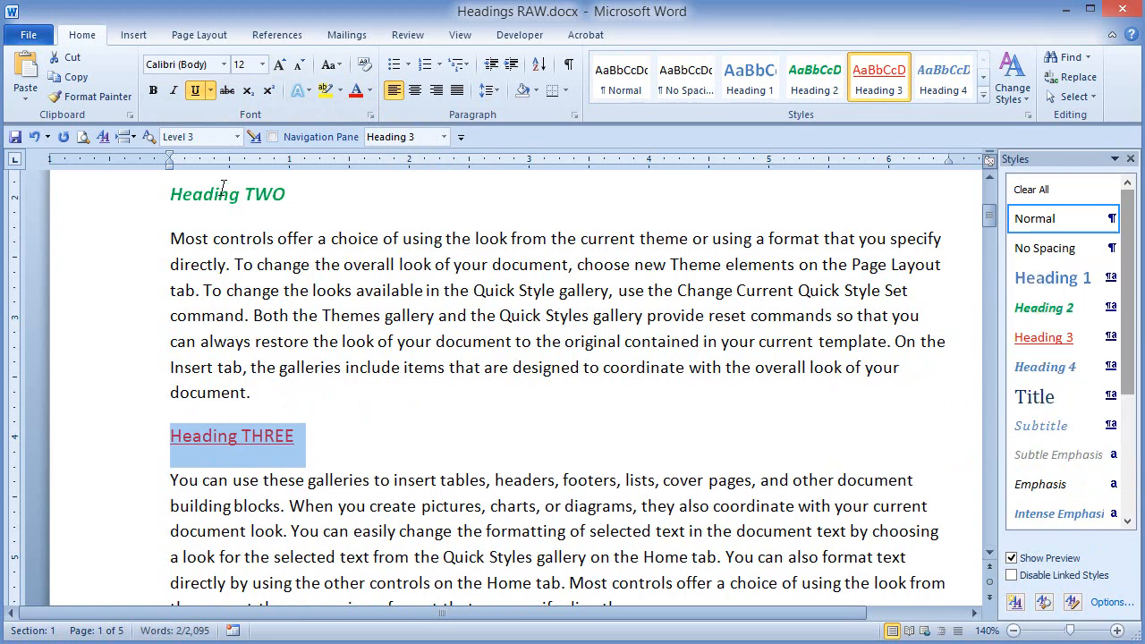
scroll(333, 327, up, 4)
scroll(333, 328, down, 2)
scroll(332, 328, down, 2)
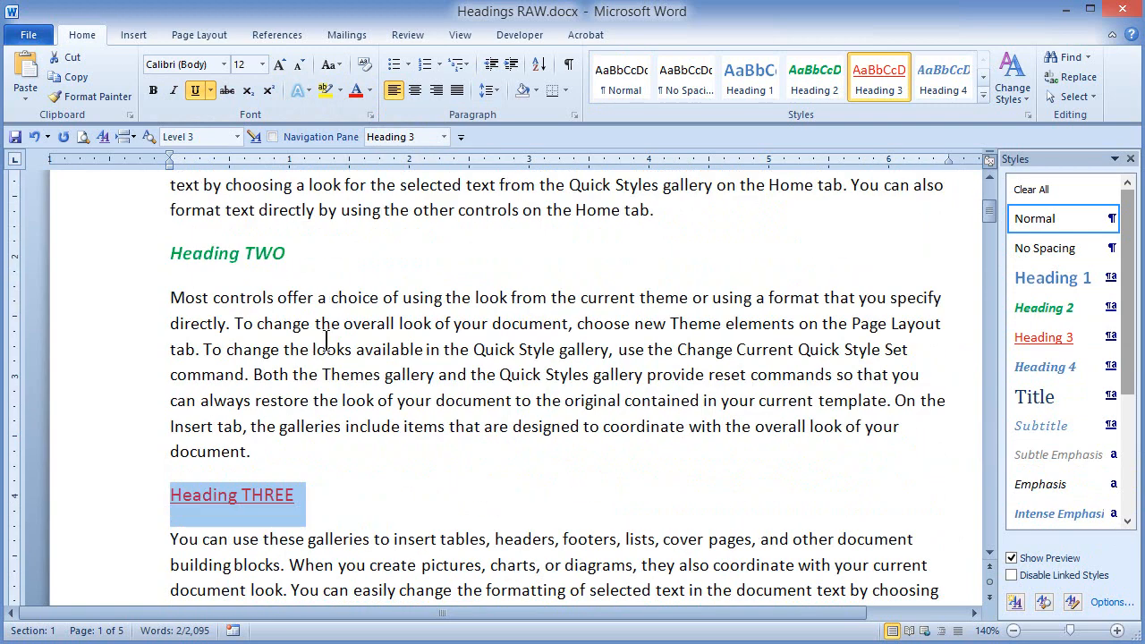
click(433, 457)
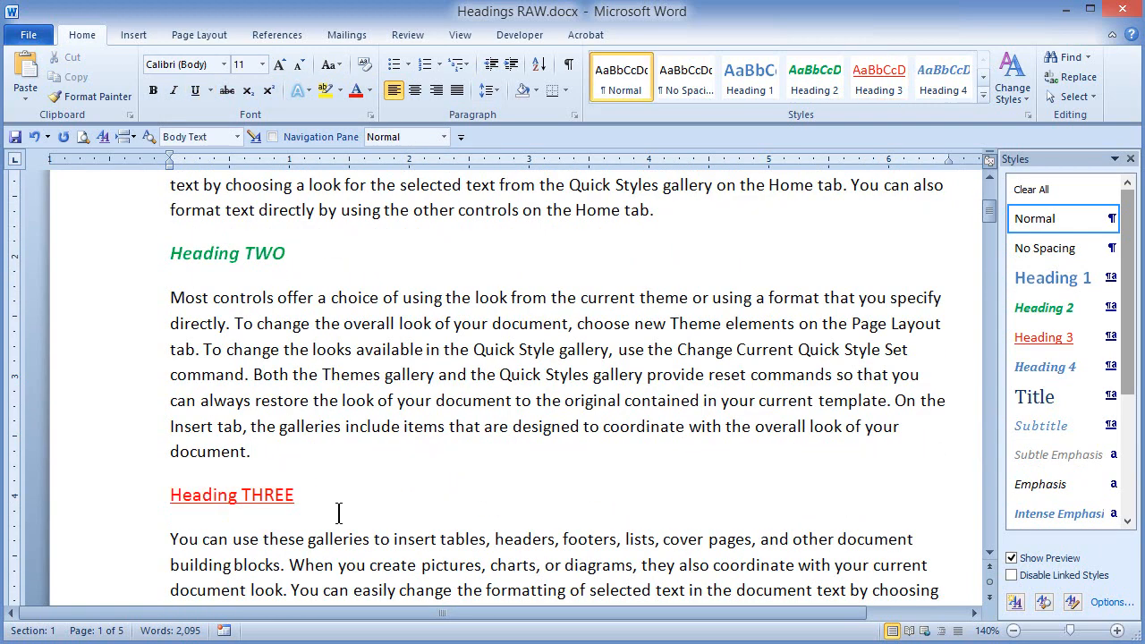
Apply the Heading 3 style to the second Heading THREE line on page 1.
scroll(431, 457, down, 6)
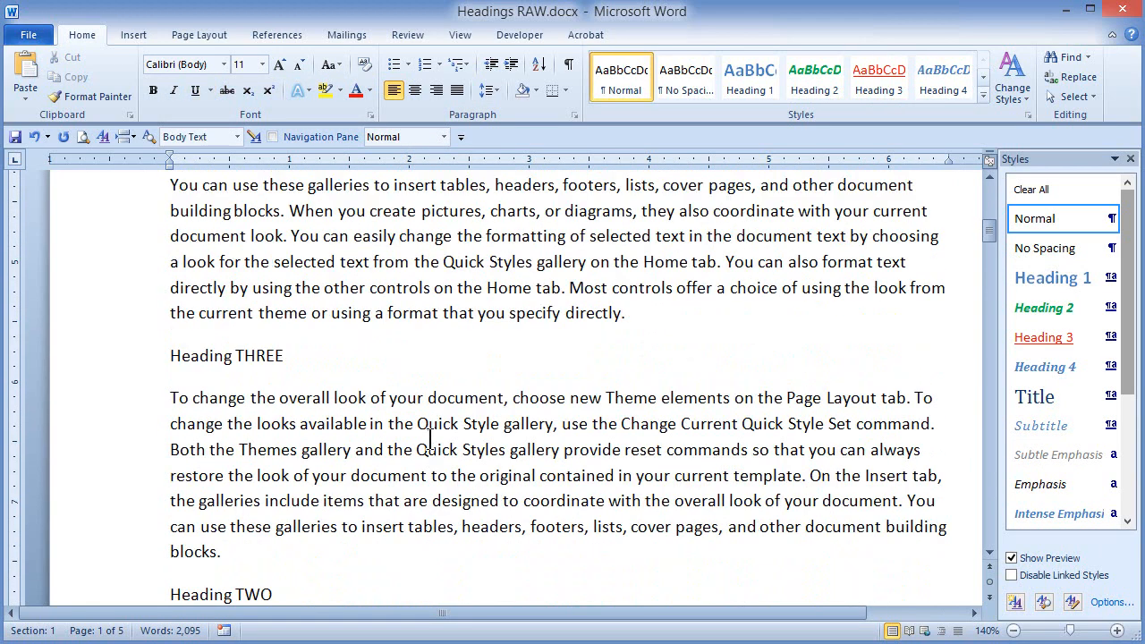
click(117, 361)
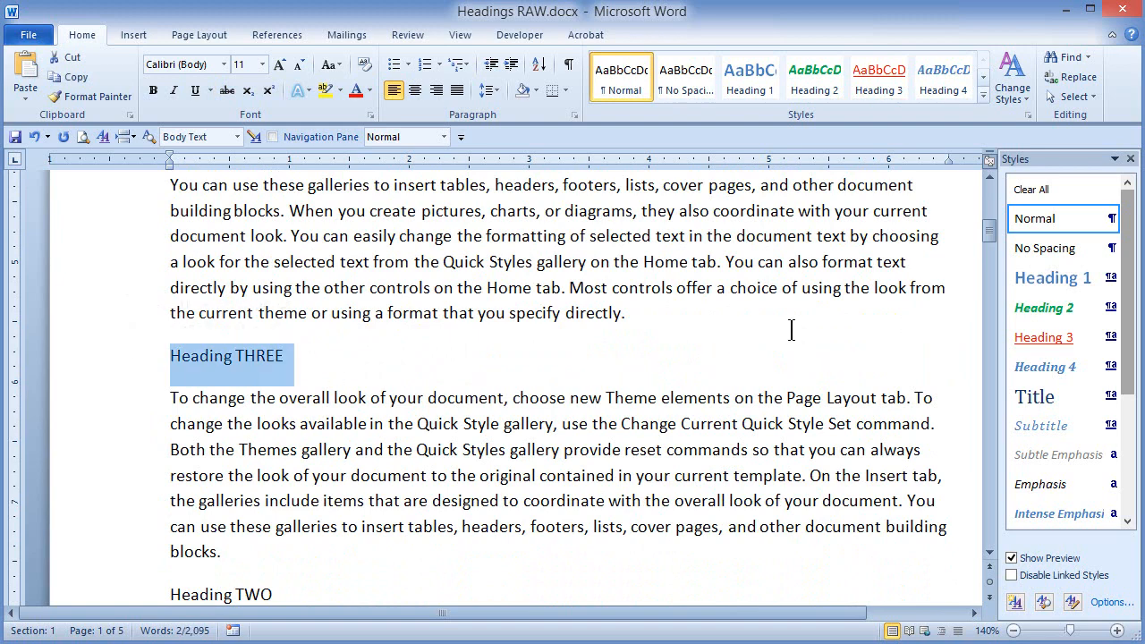
click(1034, 338)
scroll(693, 416, down, 4)
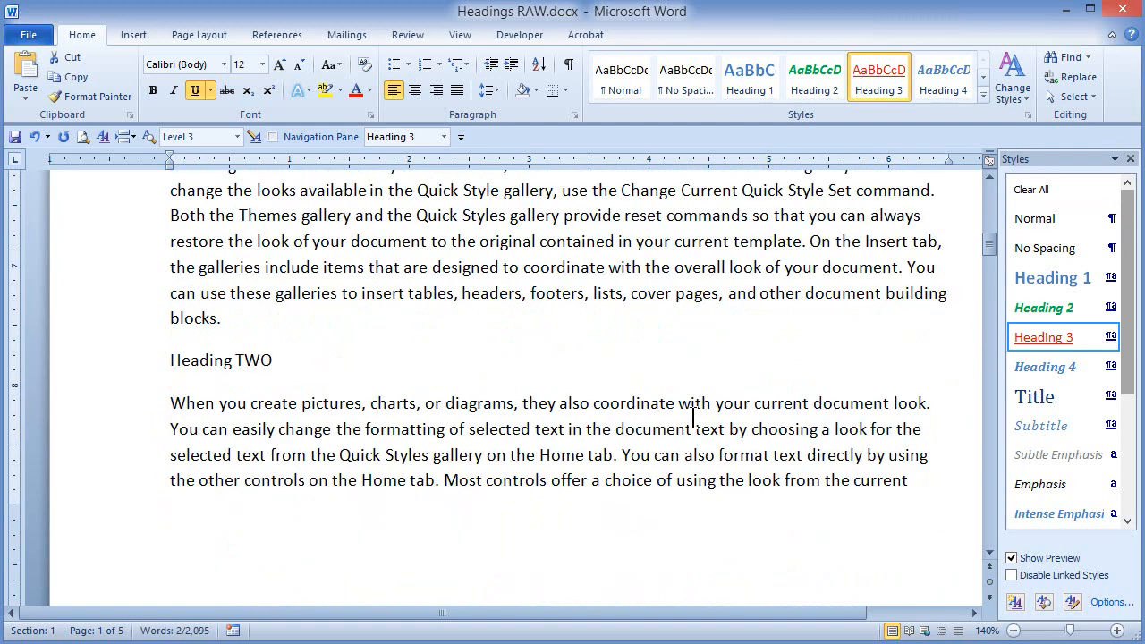
Apply the Heading 2 style to the Heading TWO line ending page 1 and Heading 3 to the Heading THREE line starting page 2.
click(116, 366)
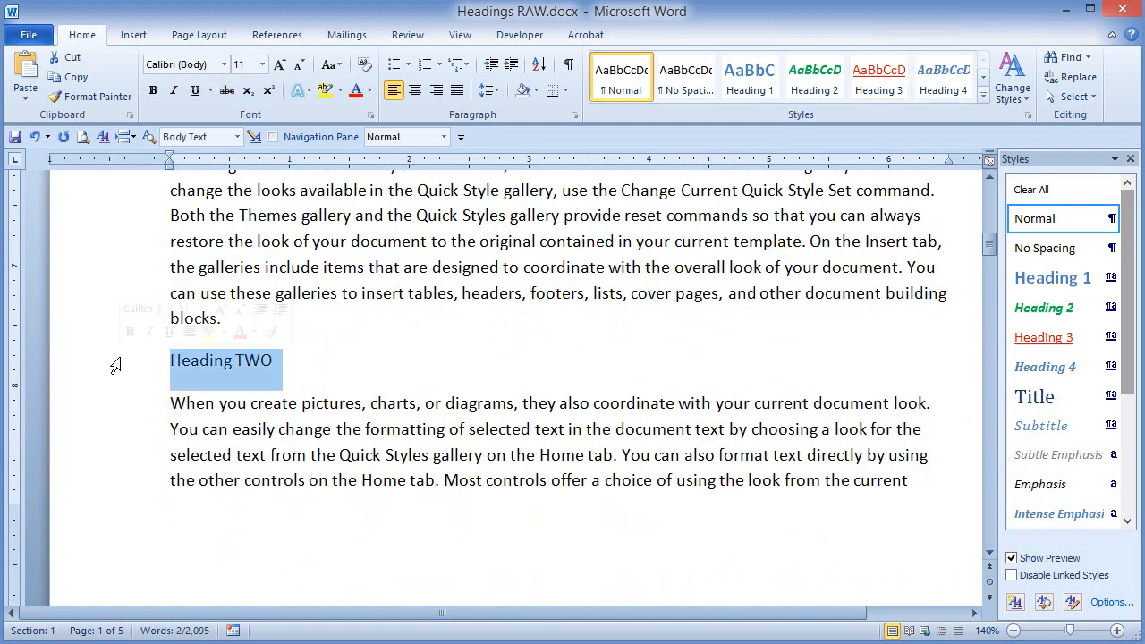
click(829, 85)
scroll(634, 334, down, 5)
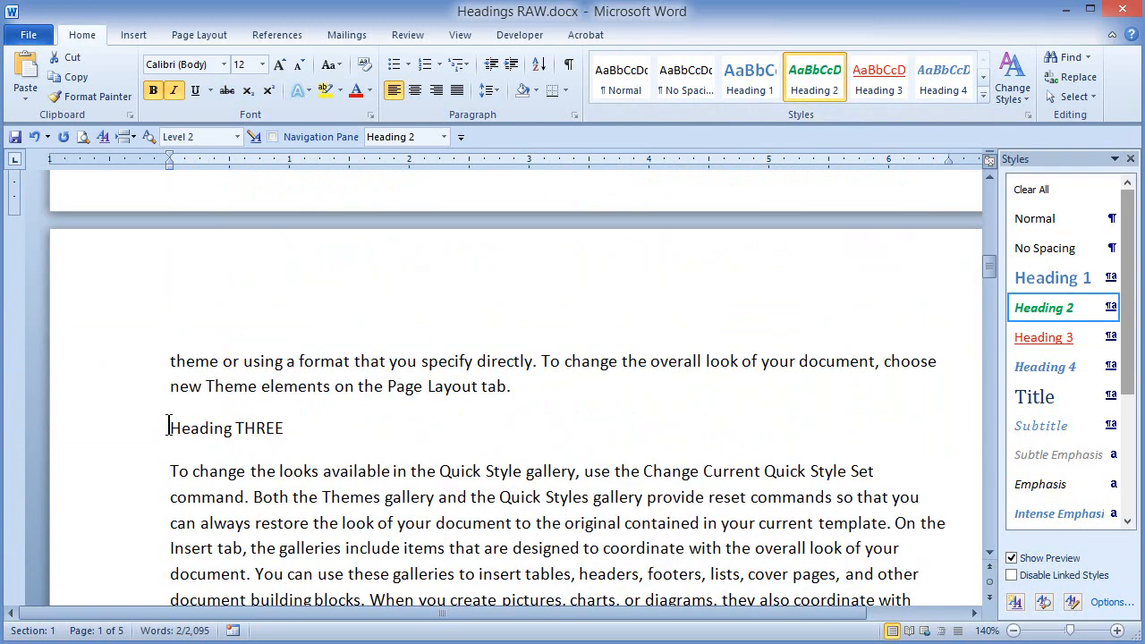
click(118, 436)
click(891, 84)
Apply the Heading 1 style to the Heading ONE line on page 2.
scroll(684, 362, down, 5)
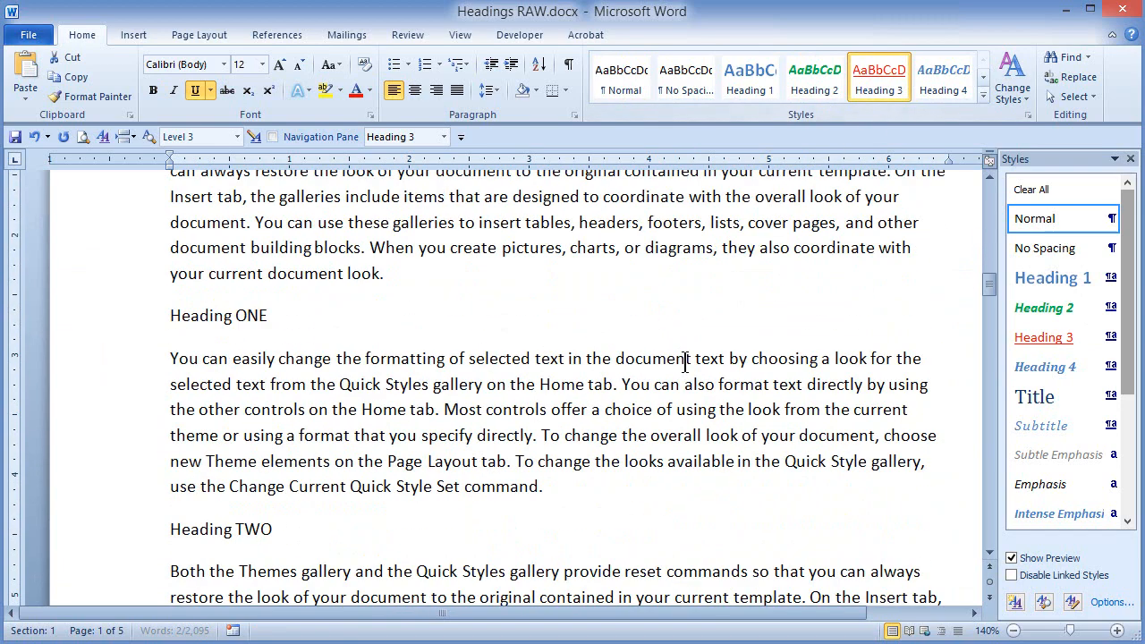
click(93, 319)
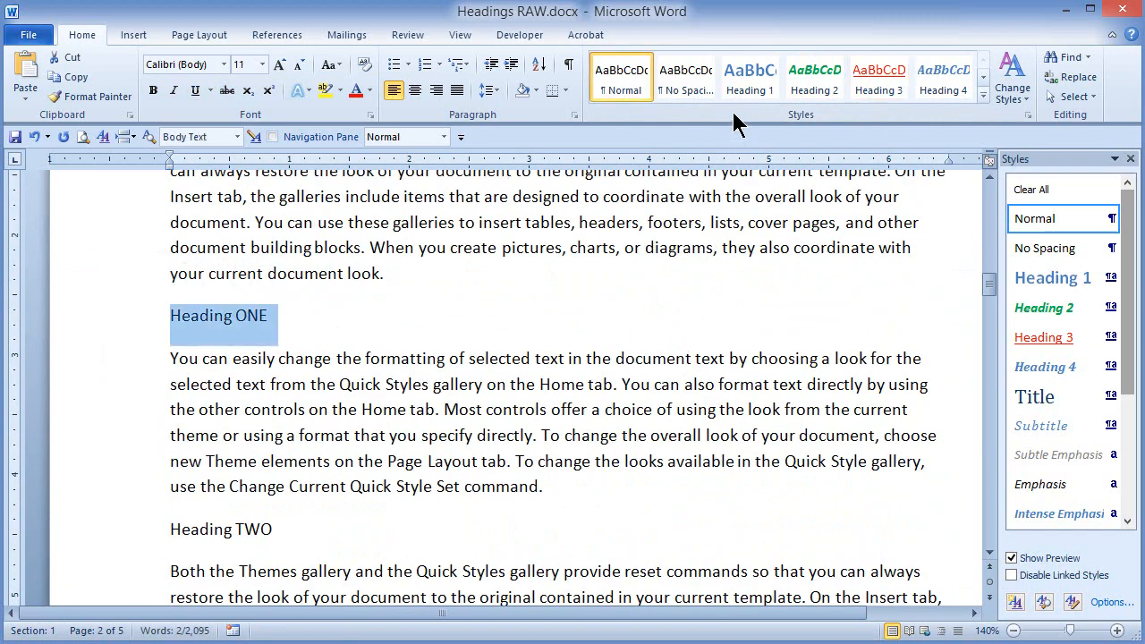
click(1042, 279)
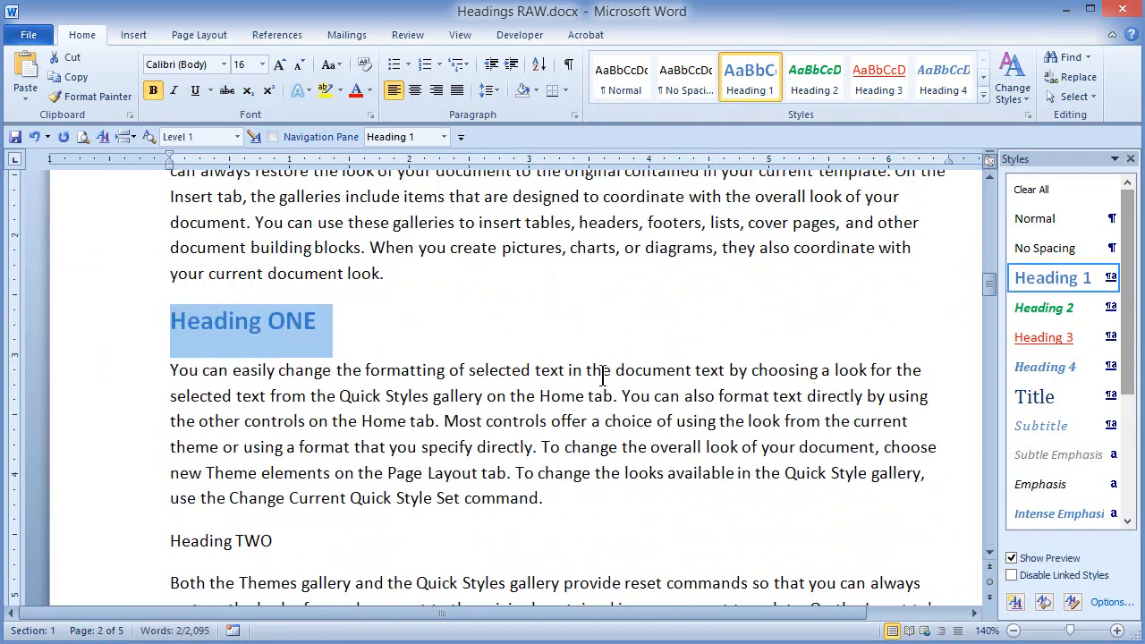
Apply the Heading 3 style to the last two Heading THREE lines on page 2.
scroll(601, 375, down, 1)
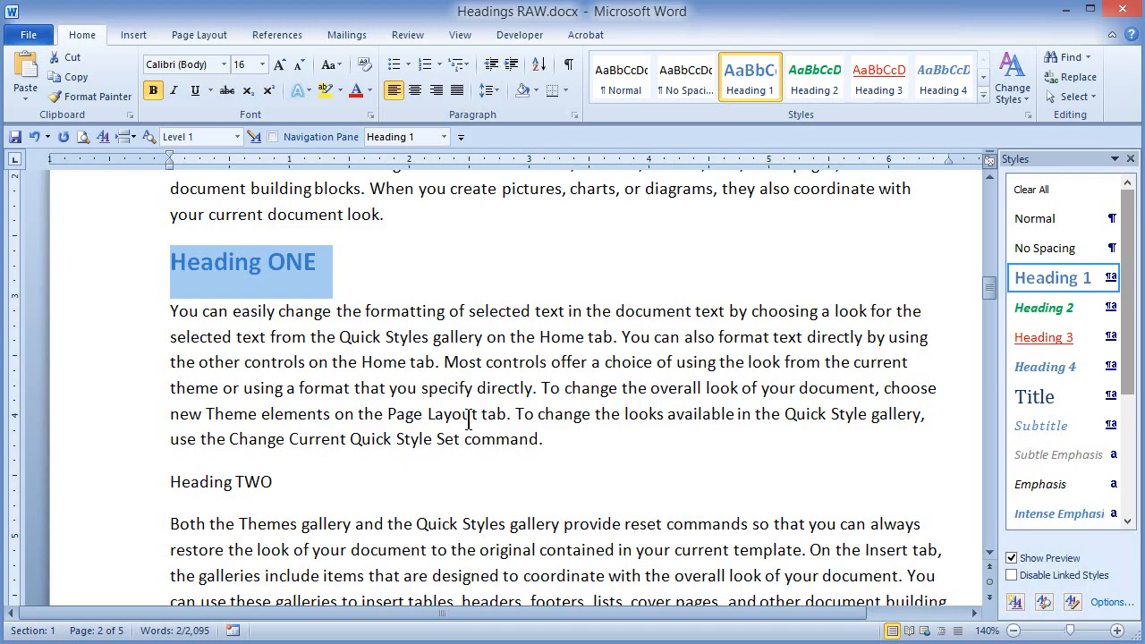
scroll(468, 420, down, 18)
scroll(468, 421, up, 2)
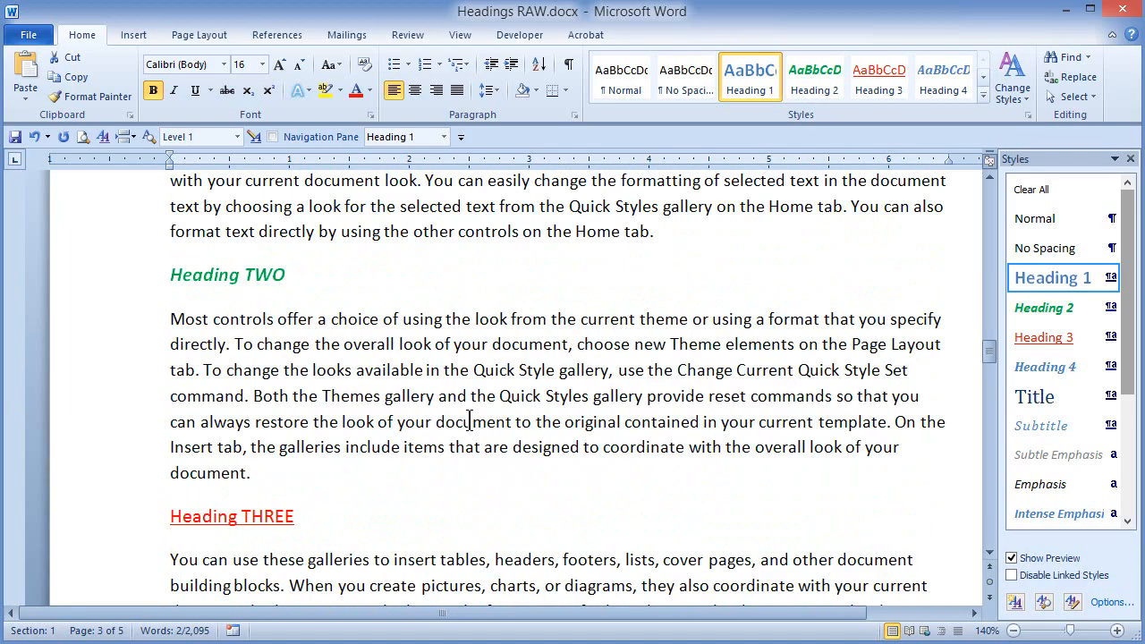
scroll(467, 420, up, 12)
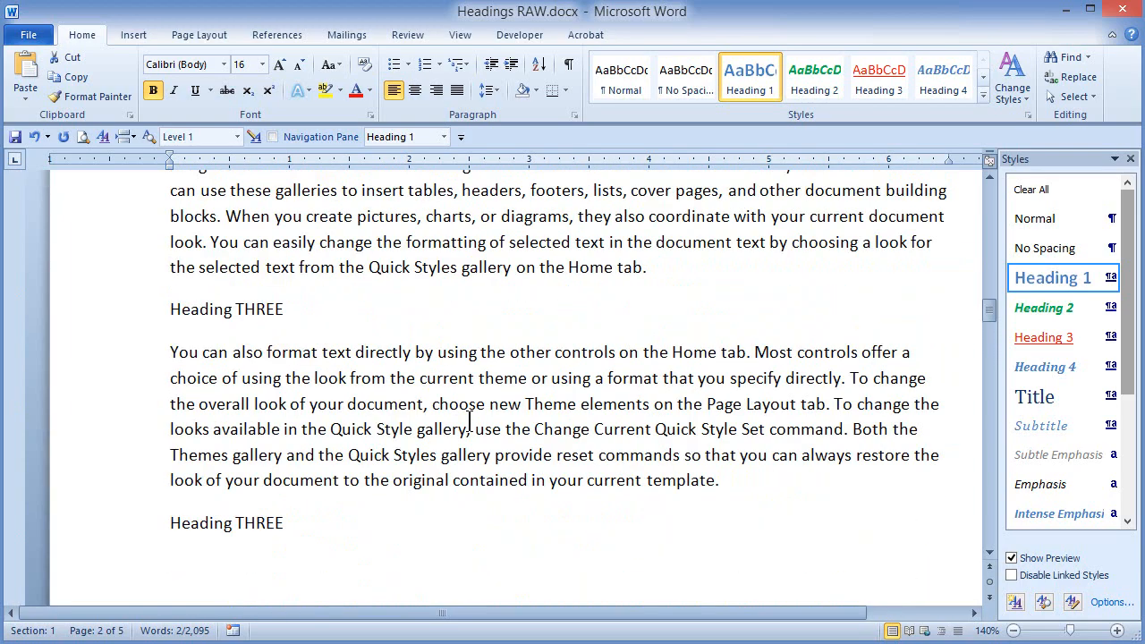
click(71, 523)
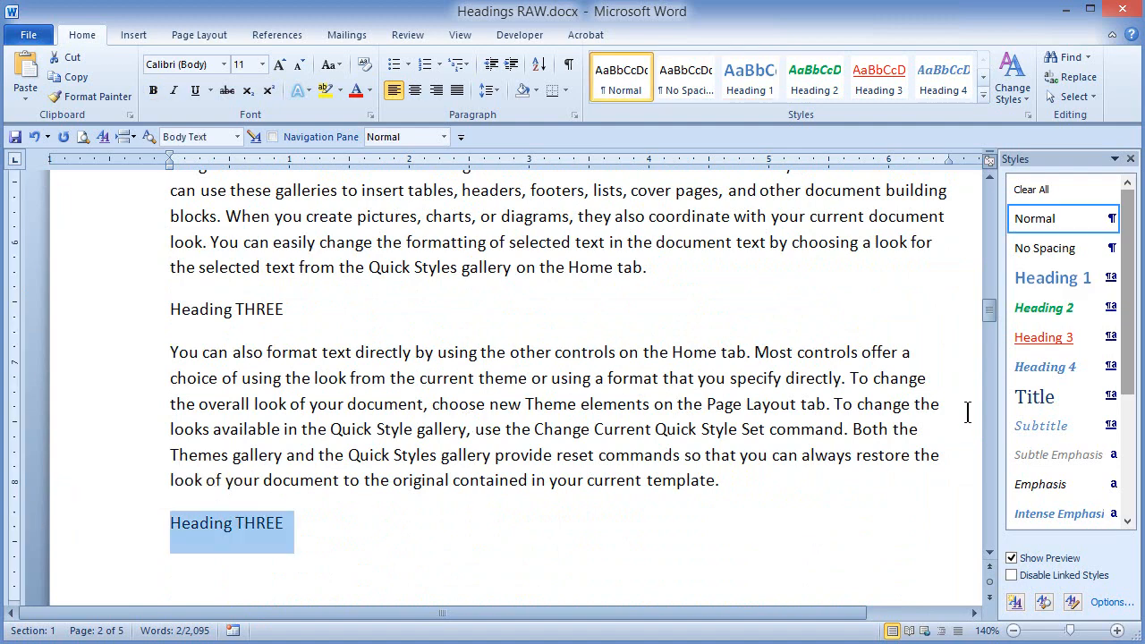
click(1042, 337)
click(125, 312)
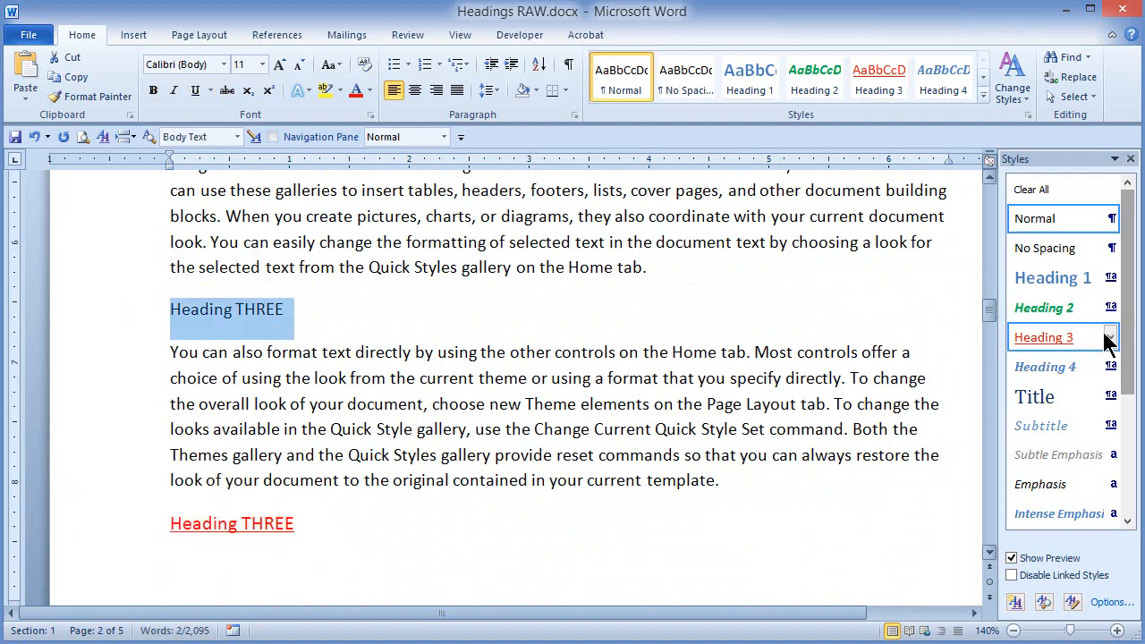
click(1041, 335)
Review the heading formatting throughout the document, from the first page to the last and back.
scroll(760, 380, up, 15)
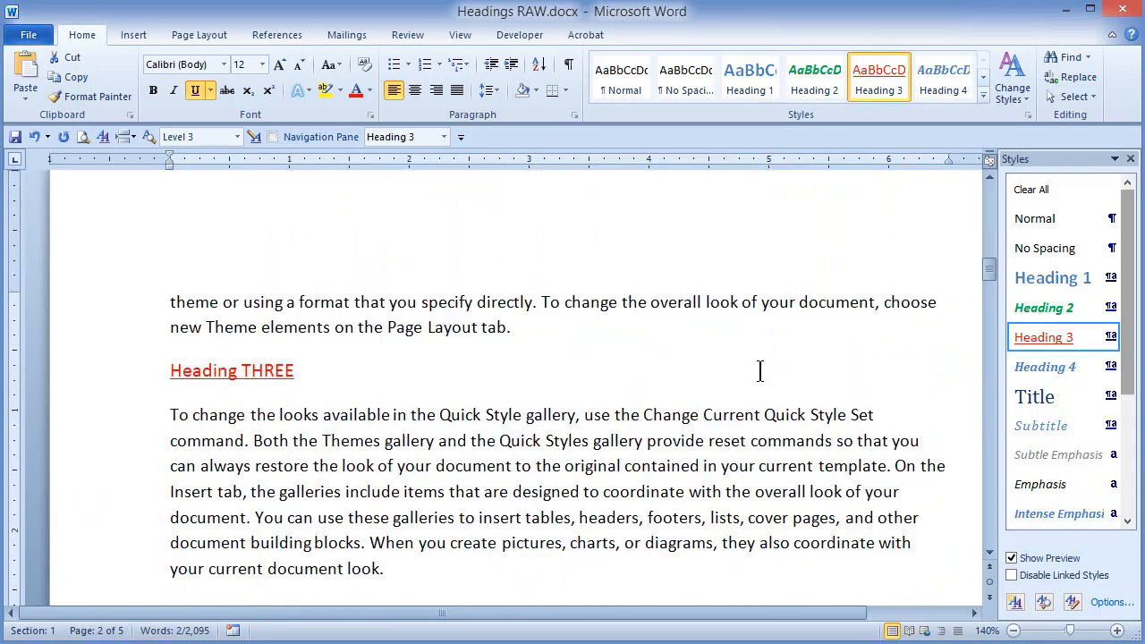
scroll(760, 371, up, 10)
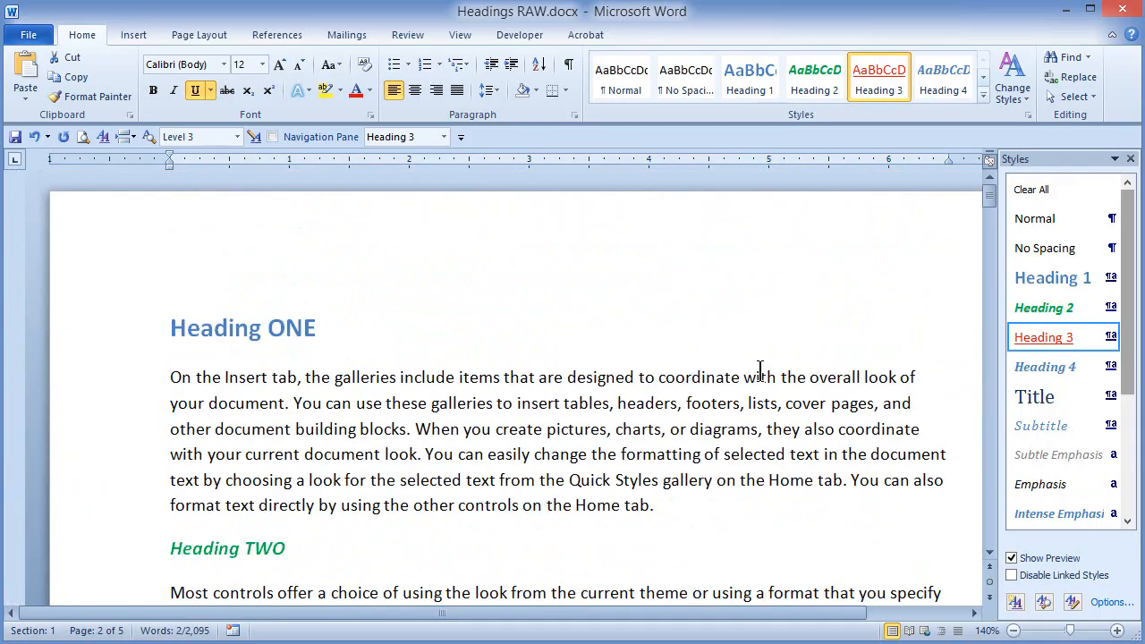
scroll(760, 371, down, 5)
scroll(759, 371, down, 10)
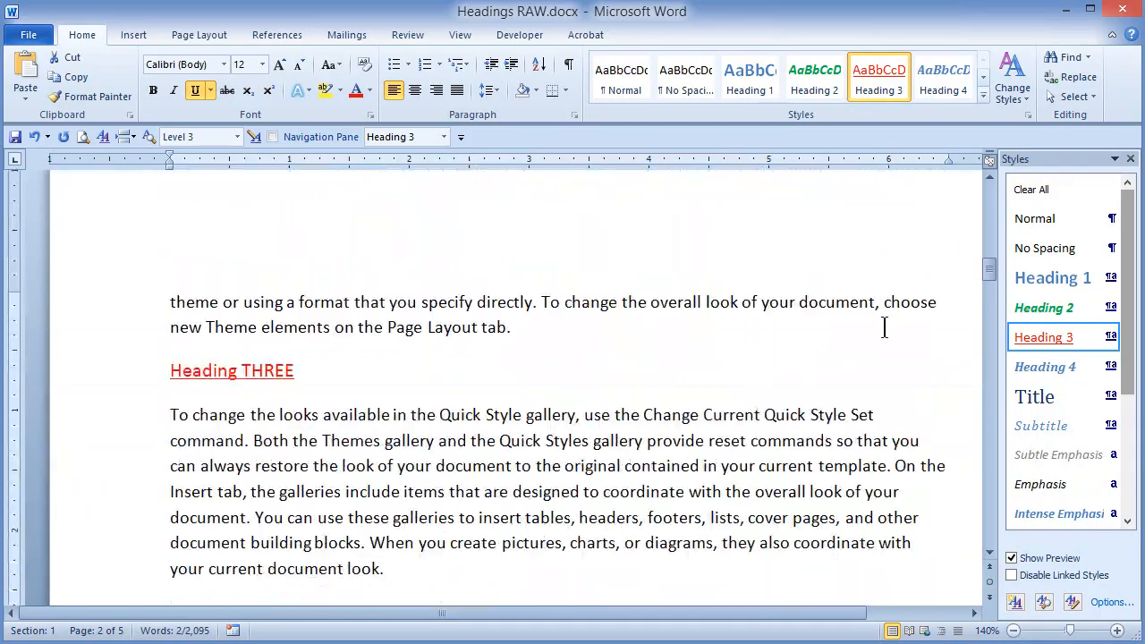
drag(989, 259, 989, 494)
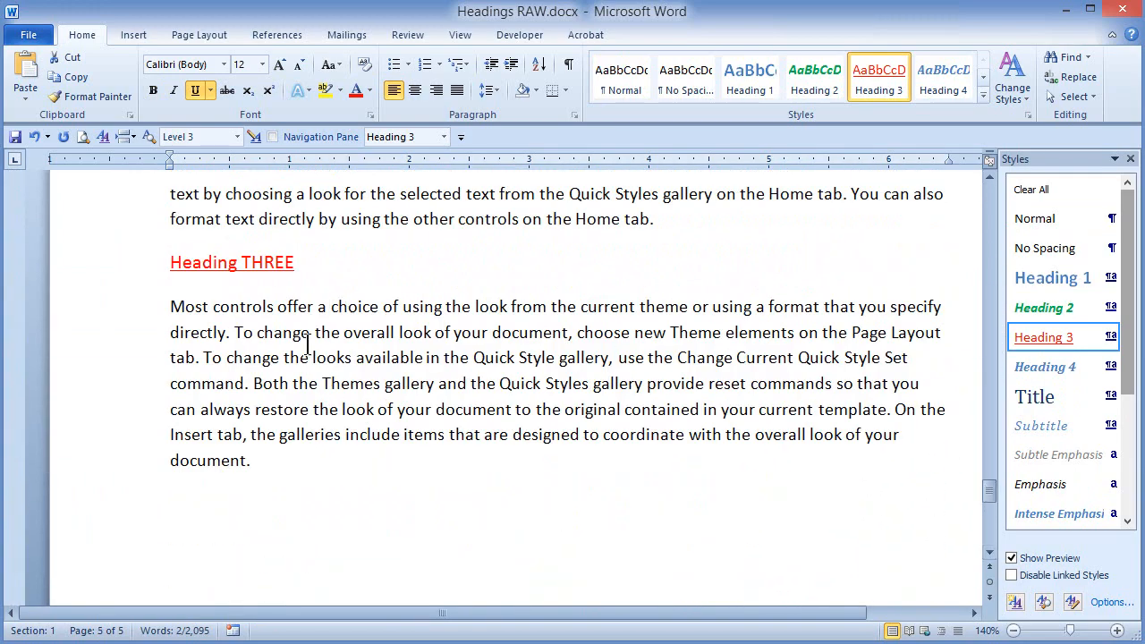
scroll(280, 407, down, 2)
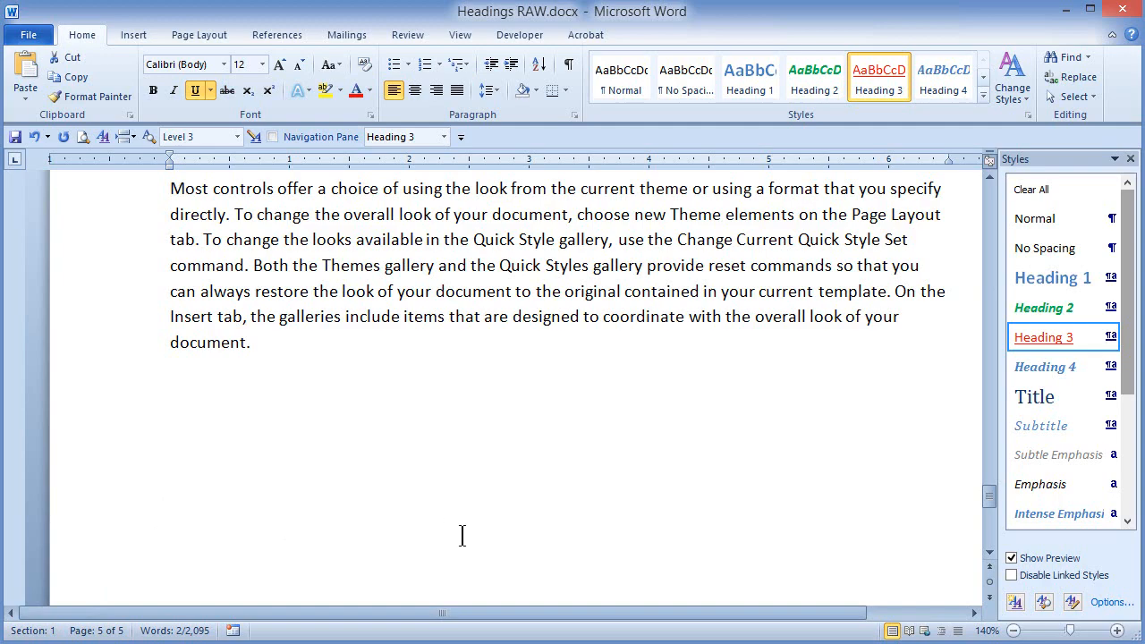
scroll(462, 535, up, 10)
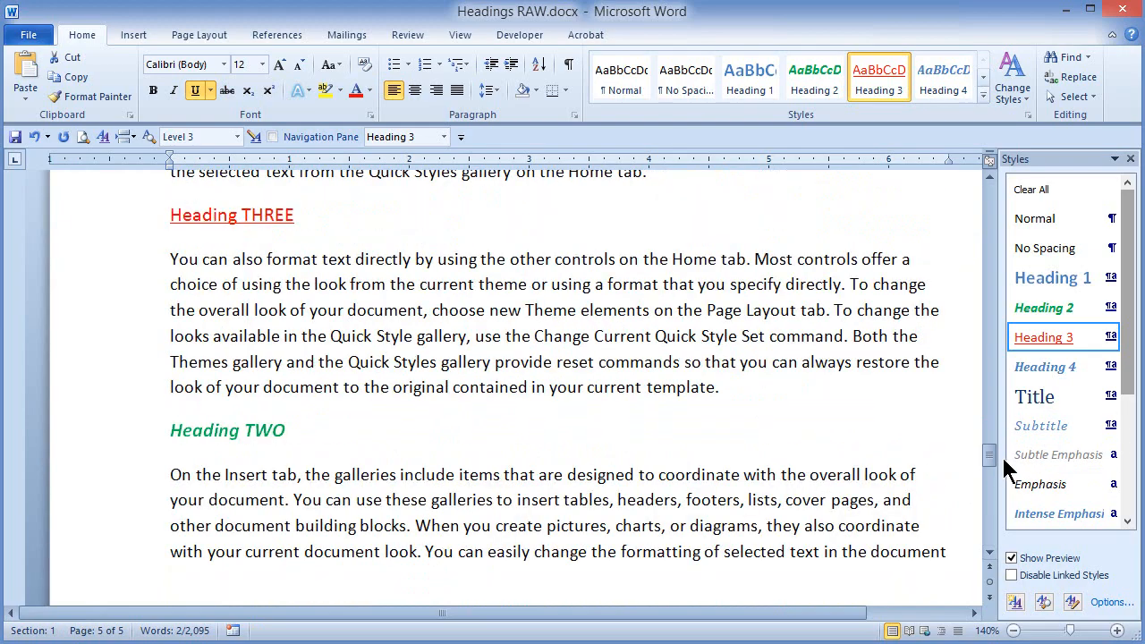
drag(992, 453, 995, 192)
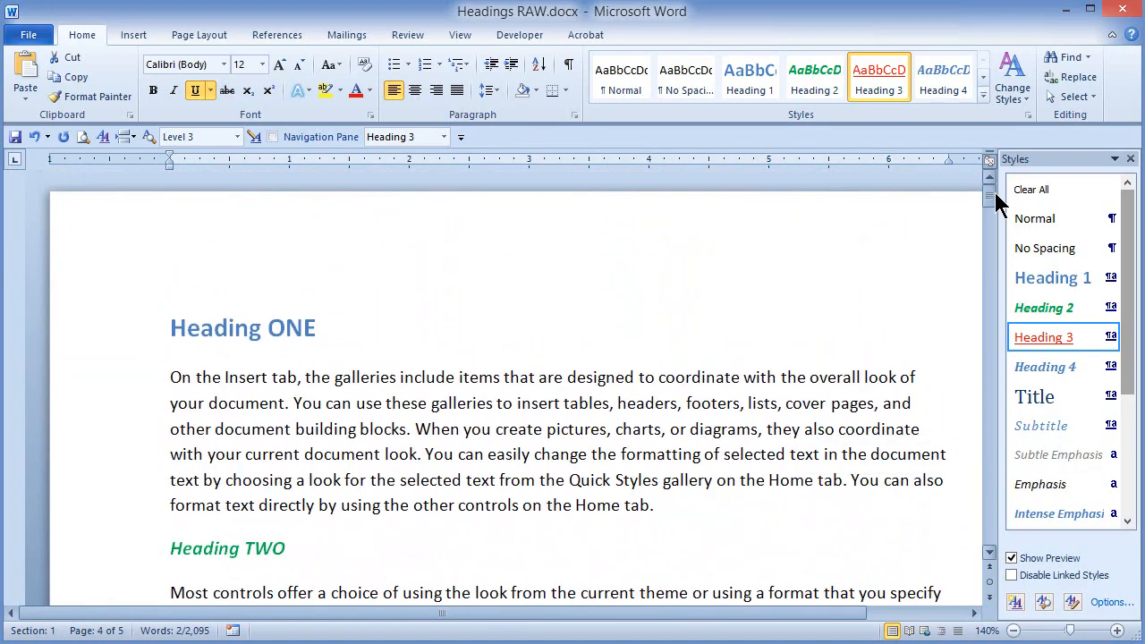
scroll(713, 388, down, 2)
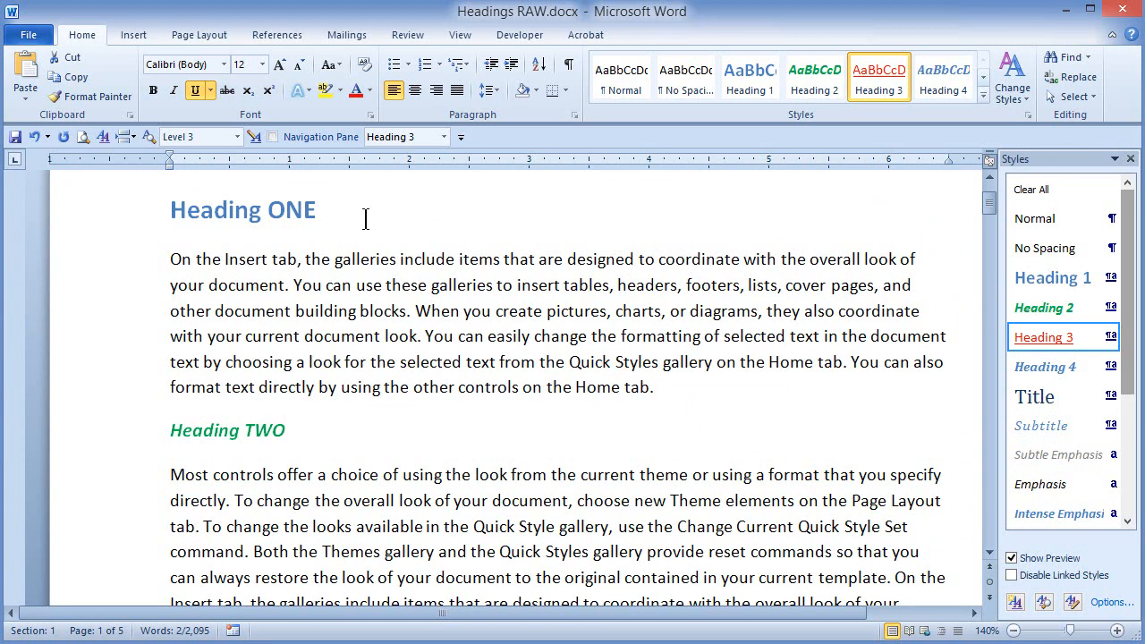
Define a new multilevel list style named "My New List" with the cursor in the first body paragraph.
click(366, 277)
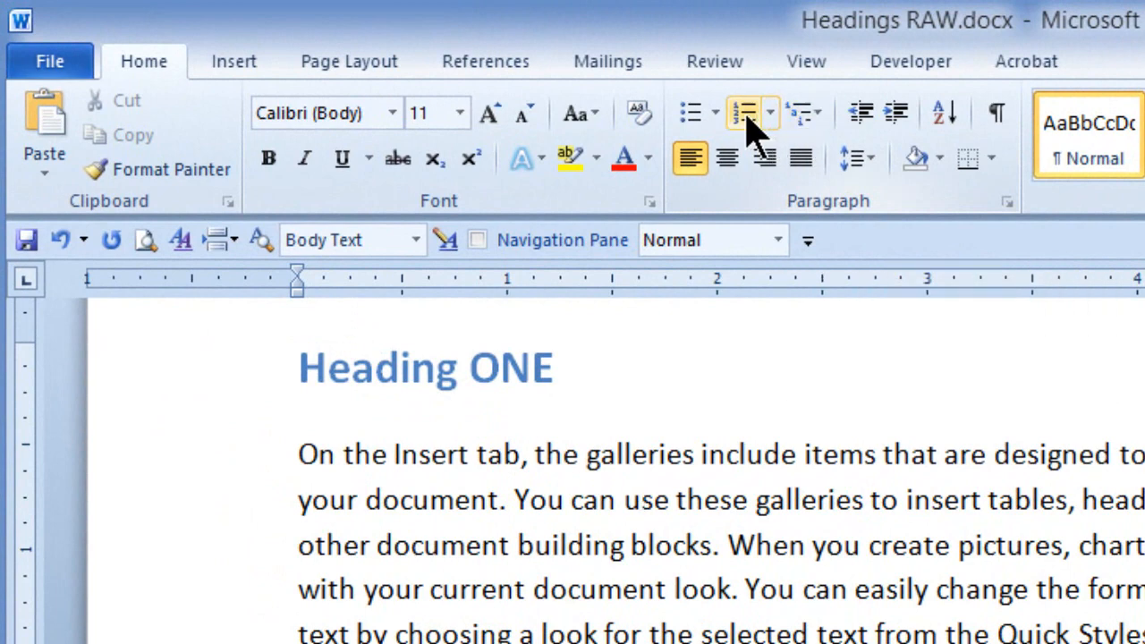
click(819, 116)
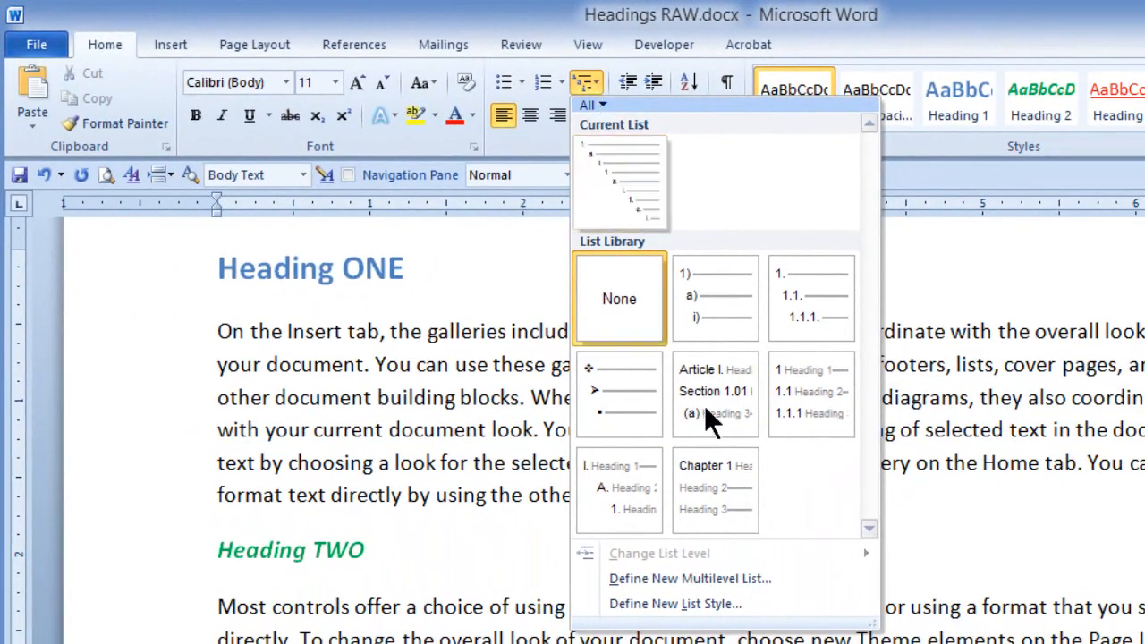
click(669, 606)
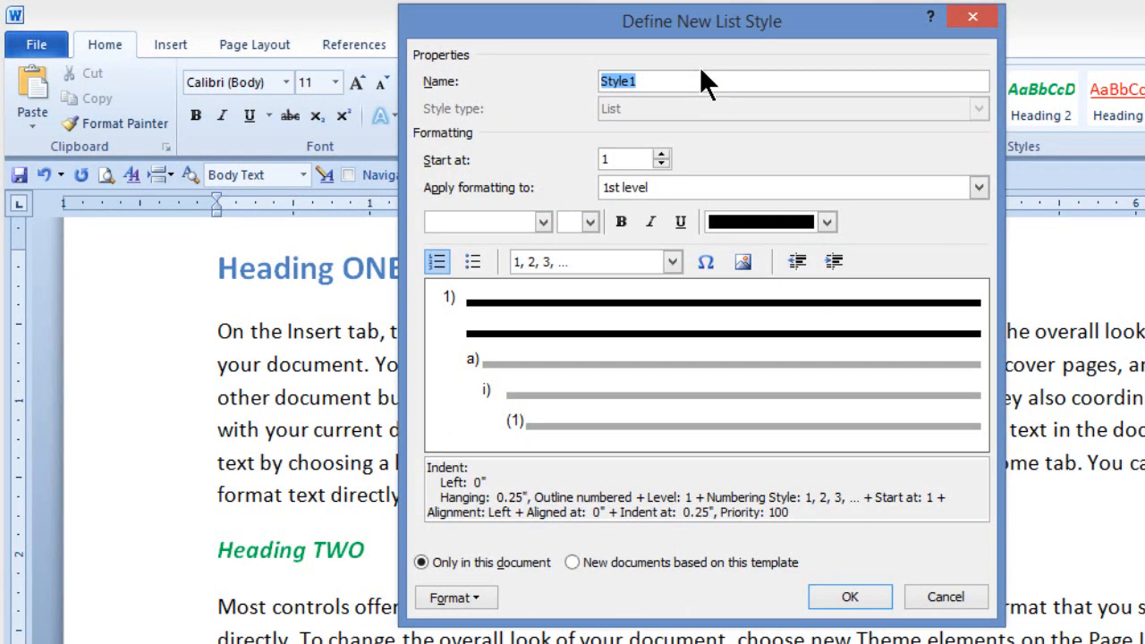
text(My New List)
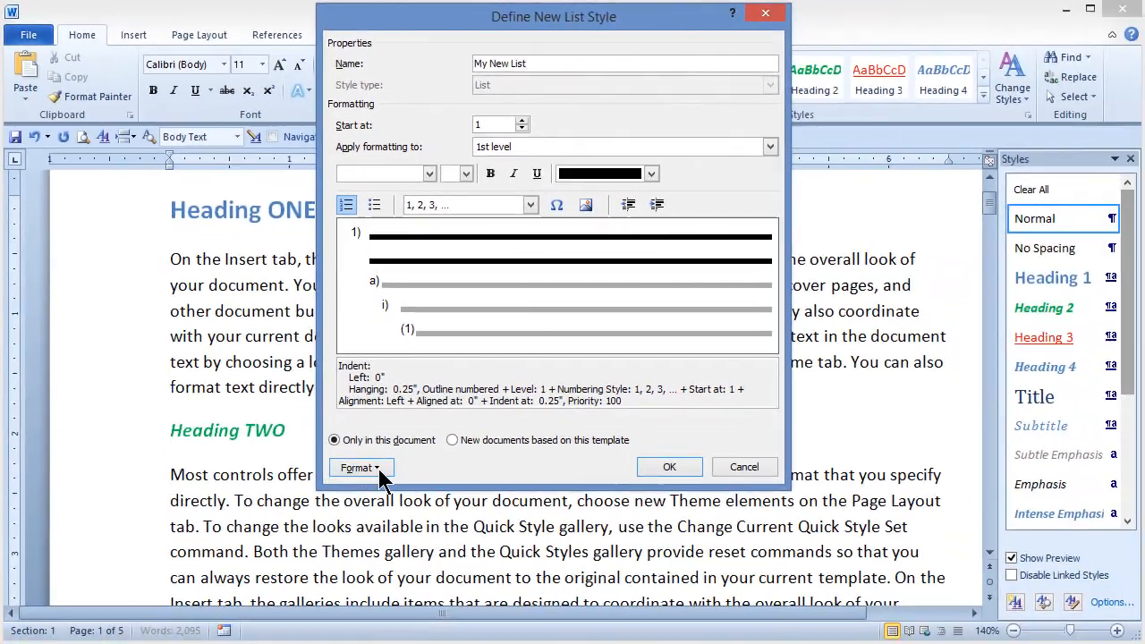
Open the new list style's numbering settings and expand the additional multilevel list options.
click(456, 597)
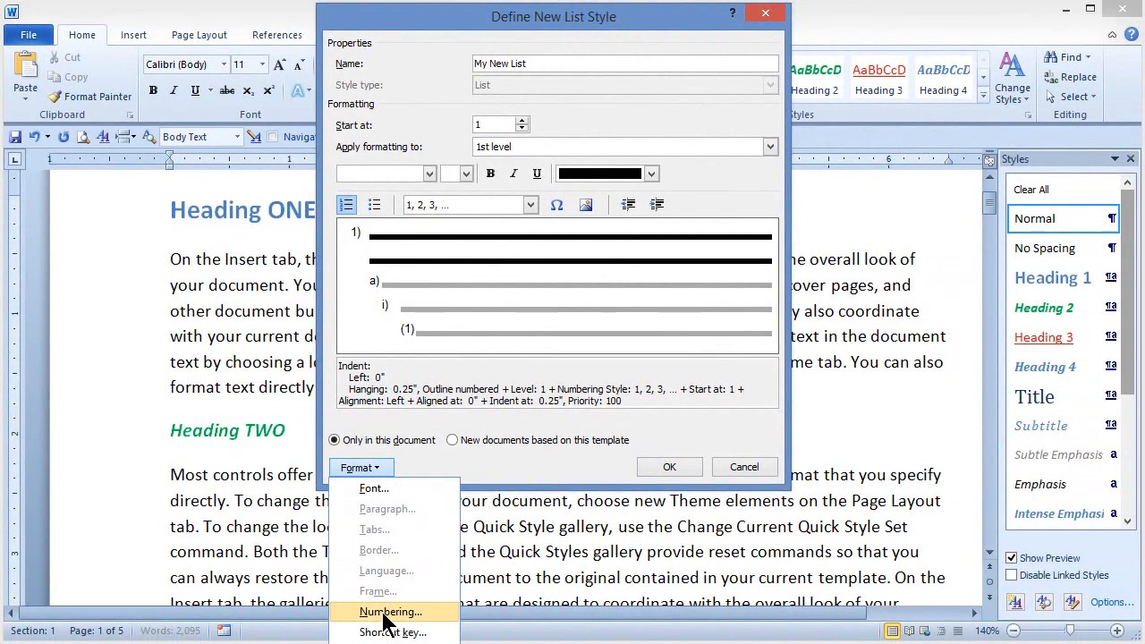
click(387, 613)
click(356, 439)
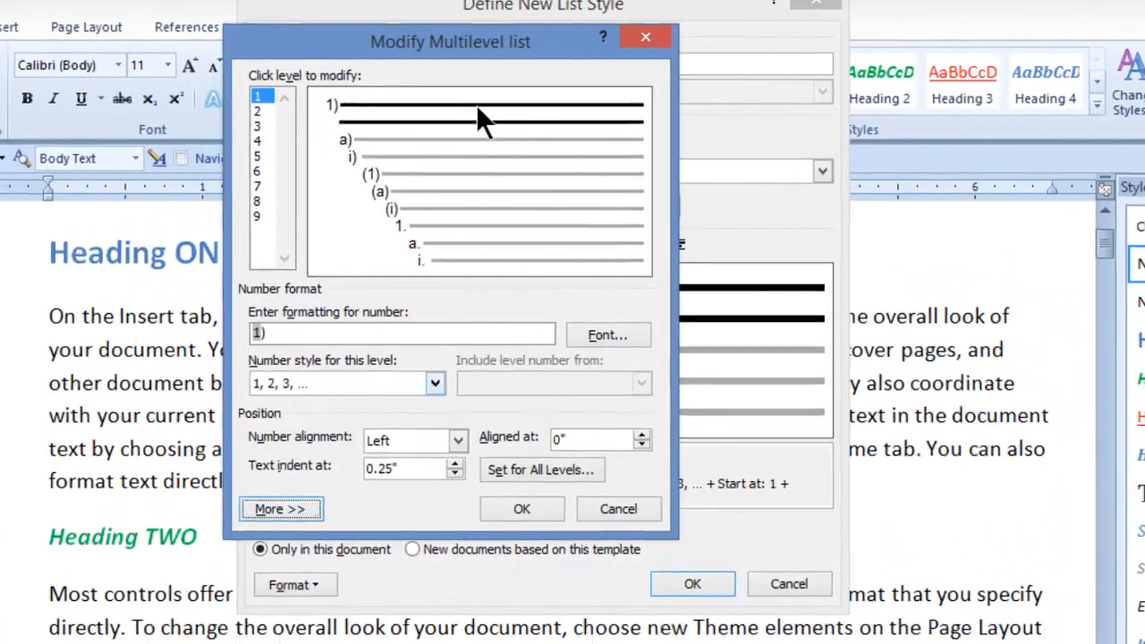
drag(472, 58, 454, 52)
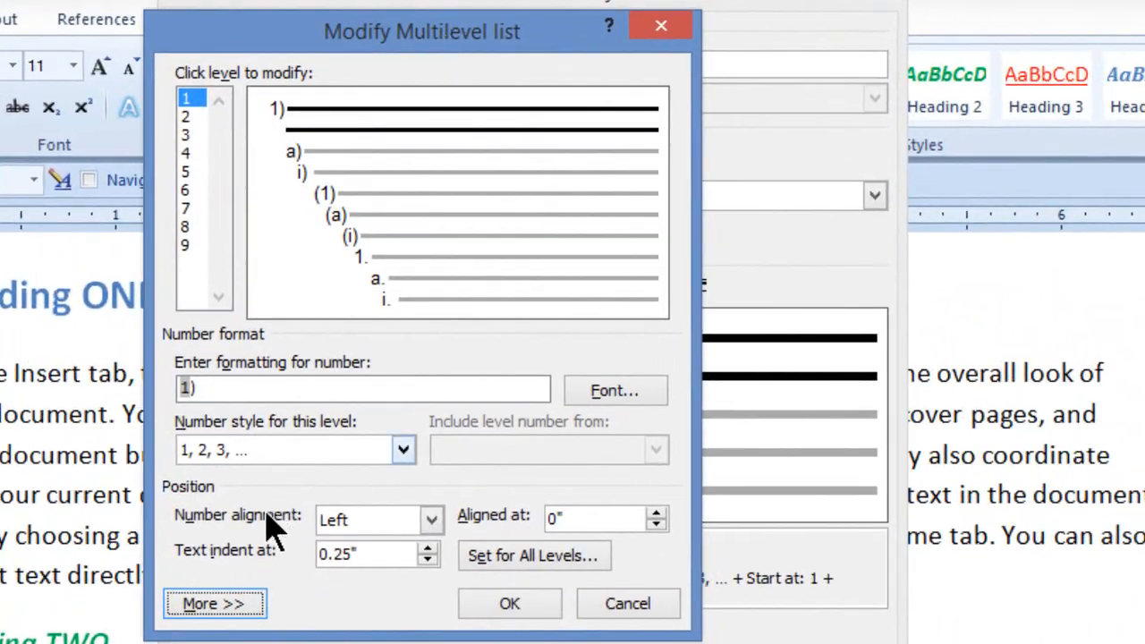
click(225, 605)
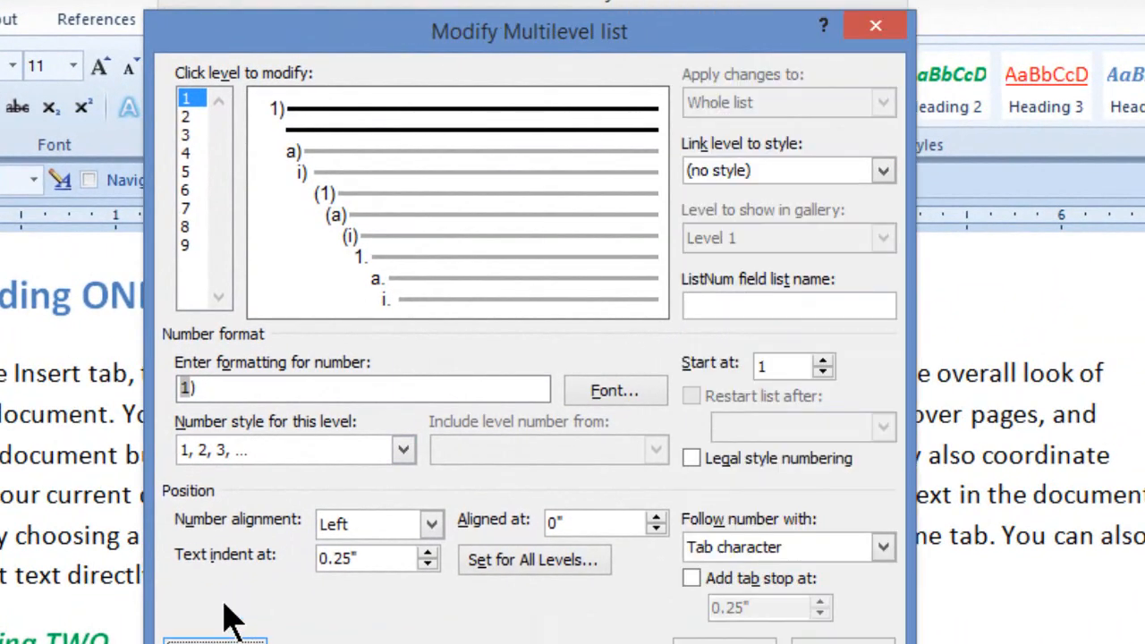
Link list level 1 to the Heading 1 style, level 2 to Heading 2 and level 3 to Heading 3.
click(195, 97)
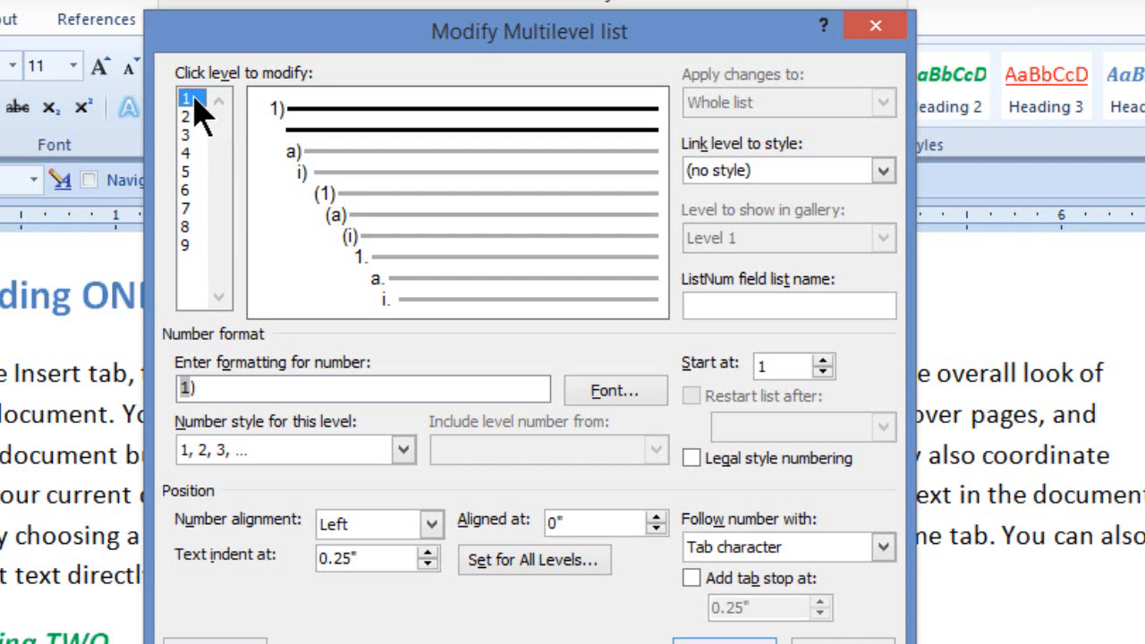
click(883, 171)
click(771, 251)
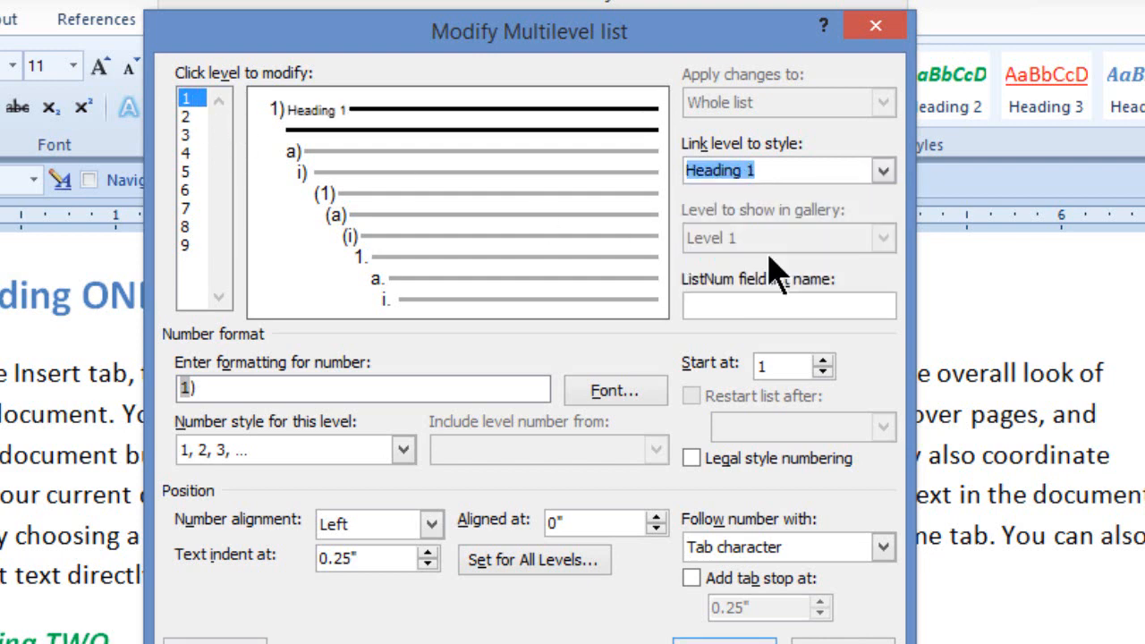
click(191, 117)
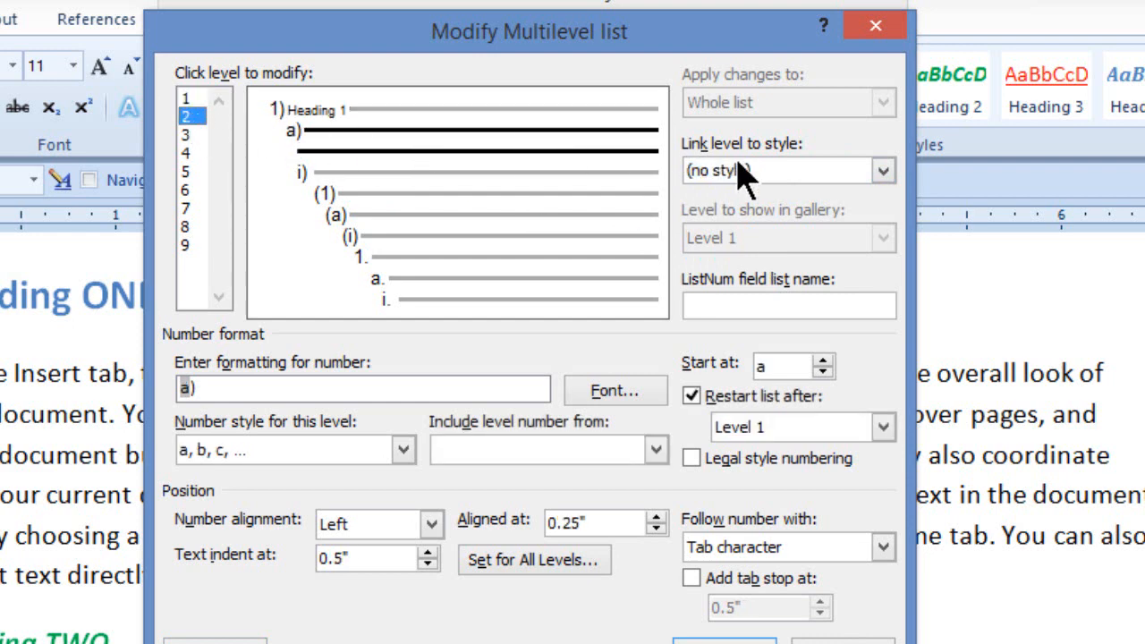
click(883, 171)
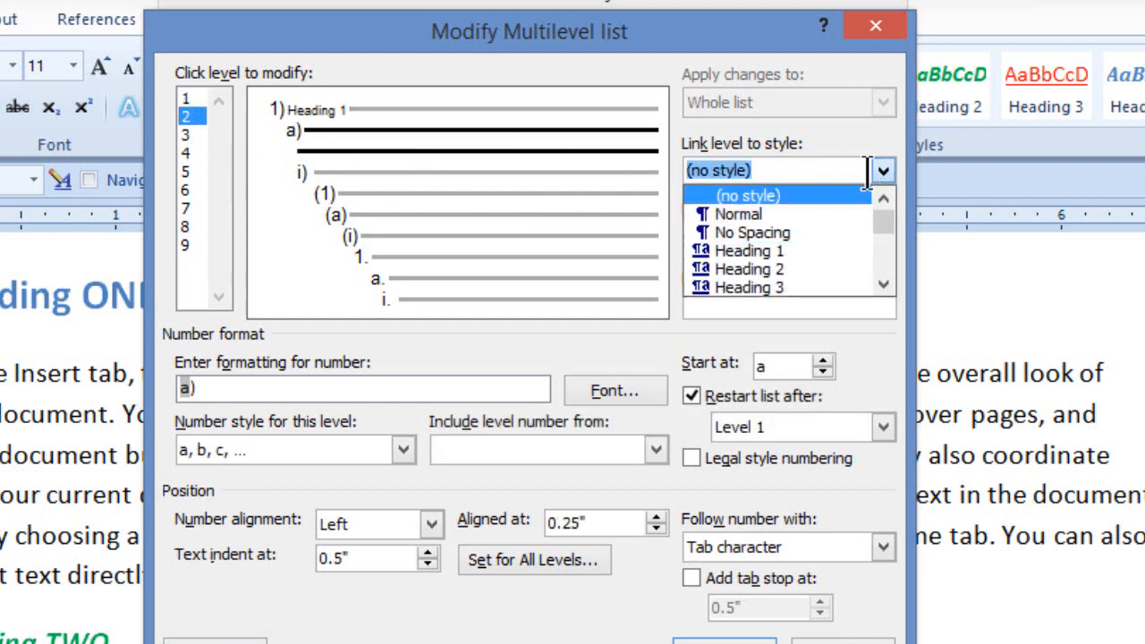
click(756, 269)
click(189, 135)
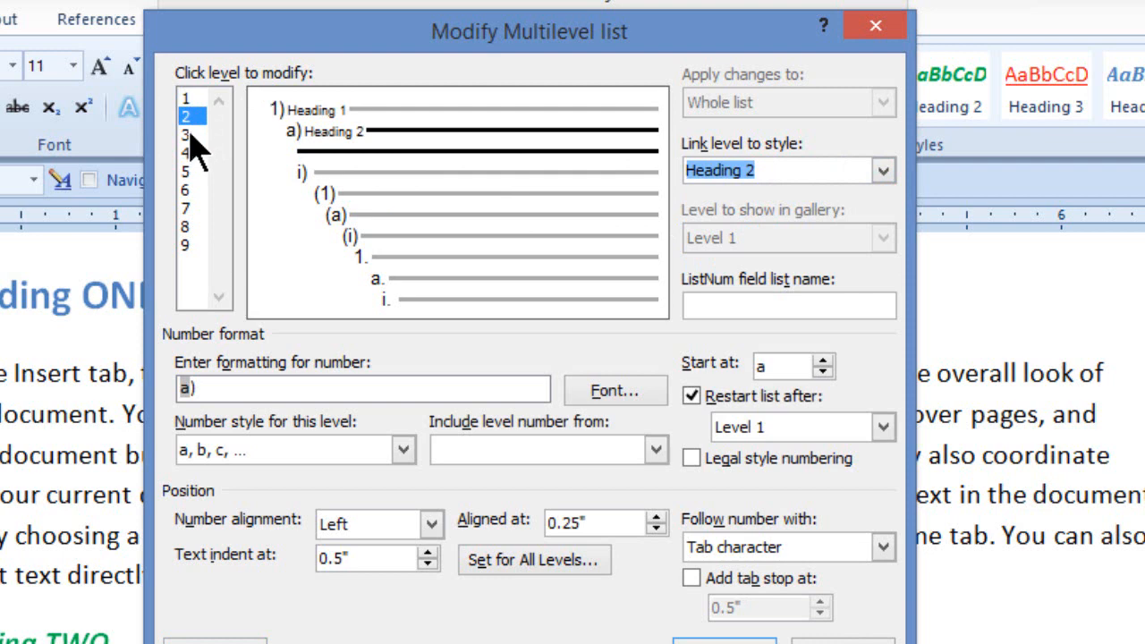
click(883, 170)
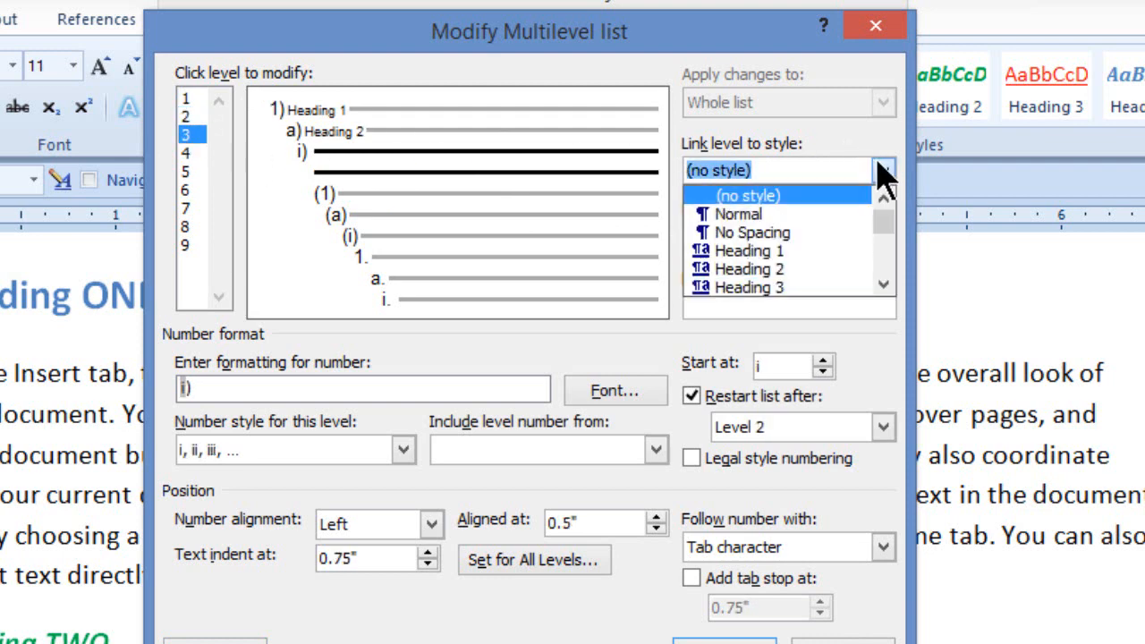
click(749, 287)
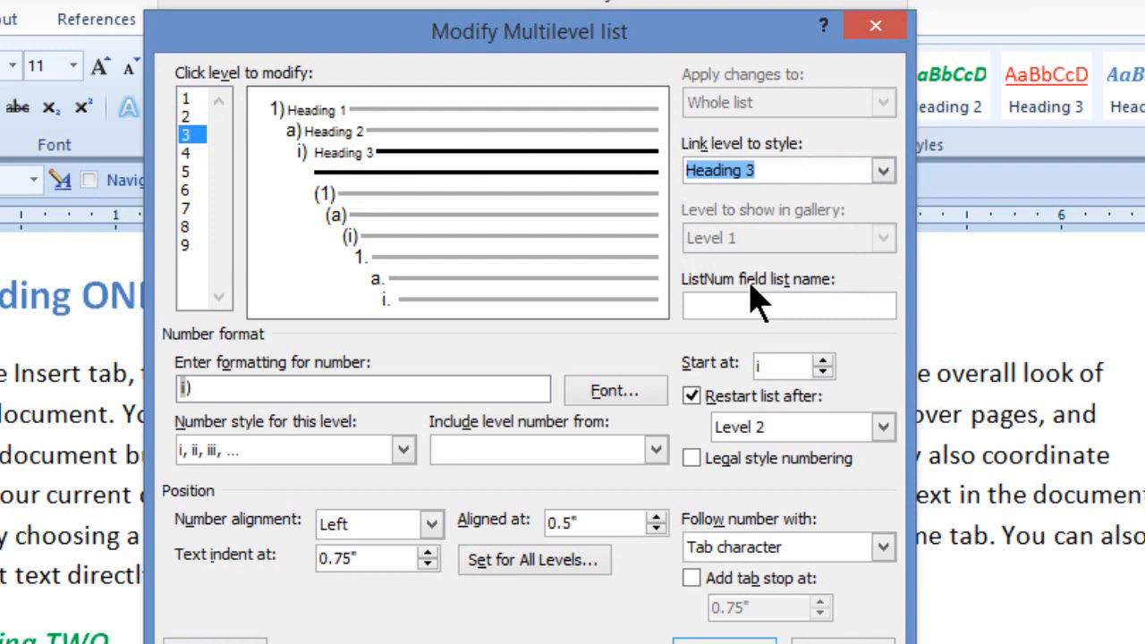
Replace the list level 1 number format with a plain 1, 2, 3 numbering style without the parenthesis.
click(190, 98)
click(213, 388)
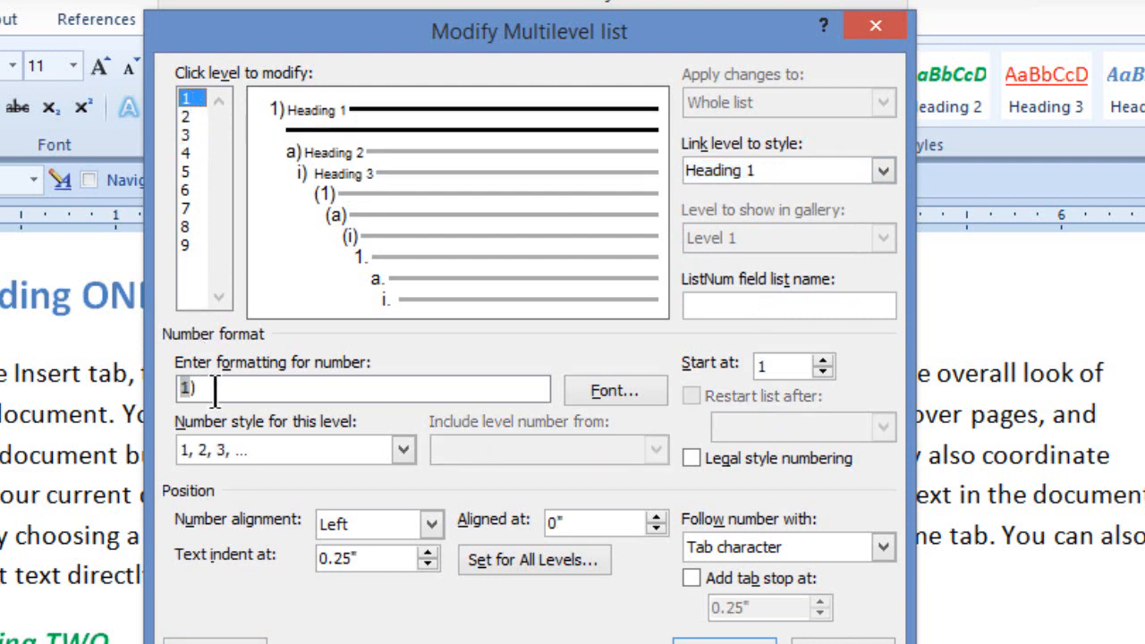
key(shift+Home)
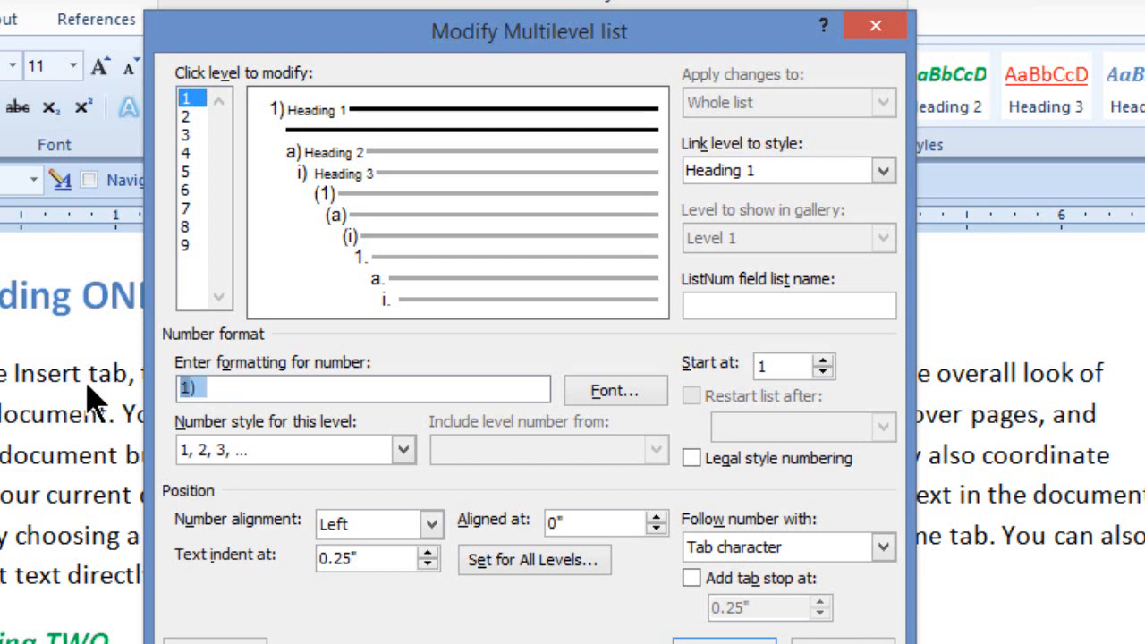
key(Delete)
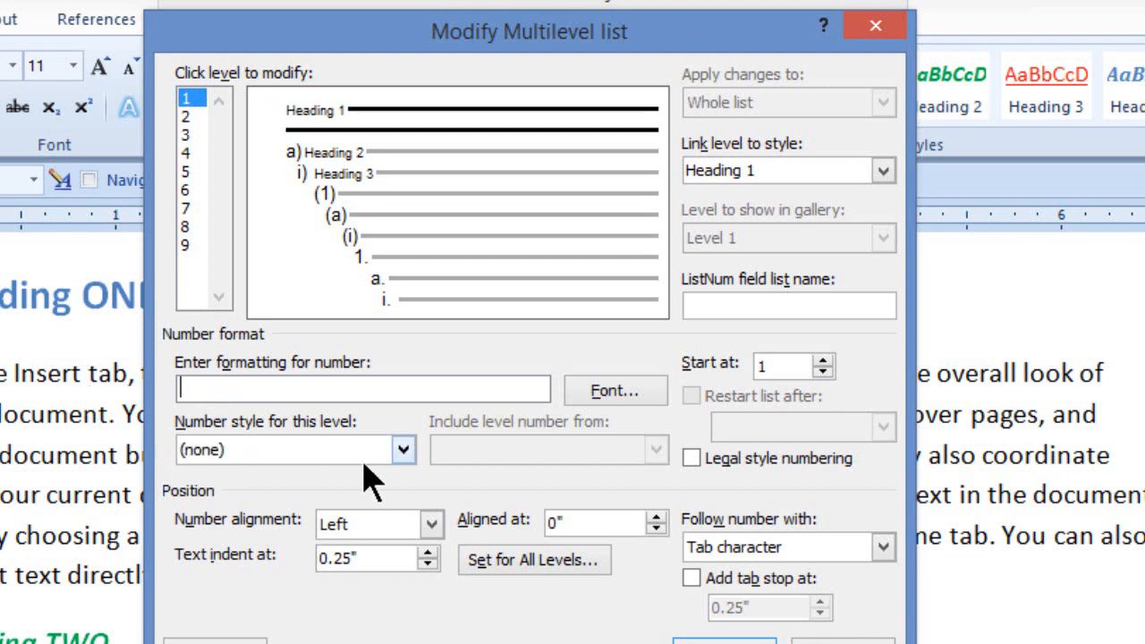
click(403, 450)
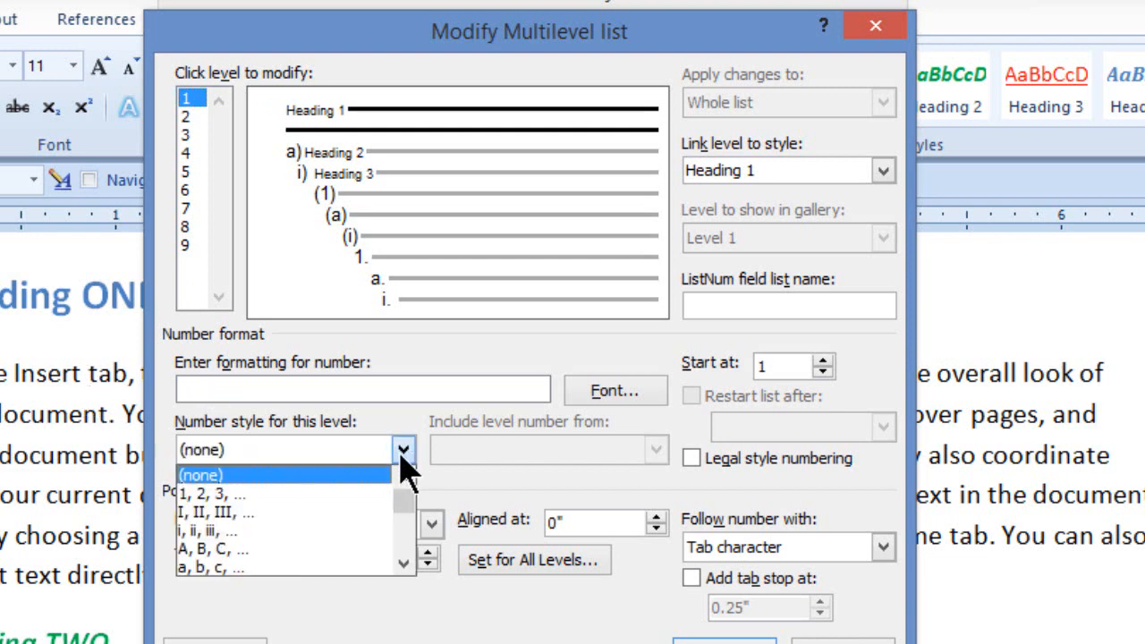
click(249, 498)
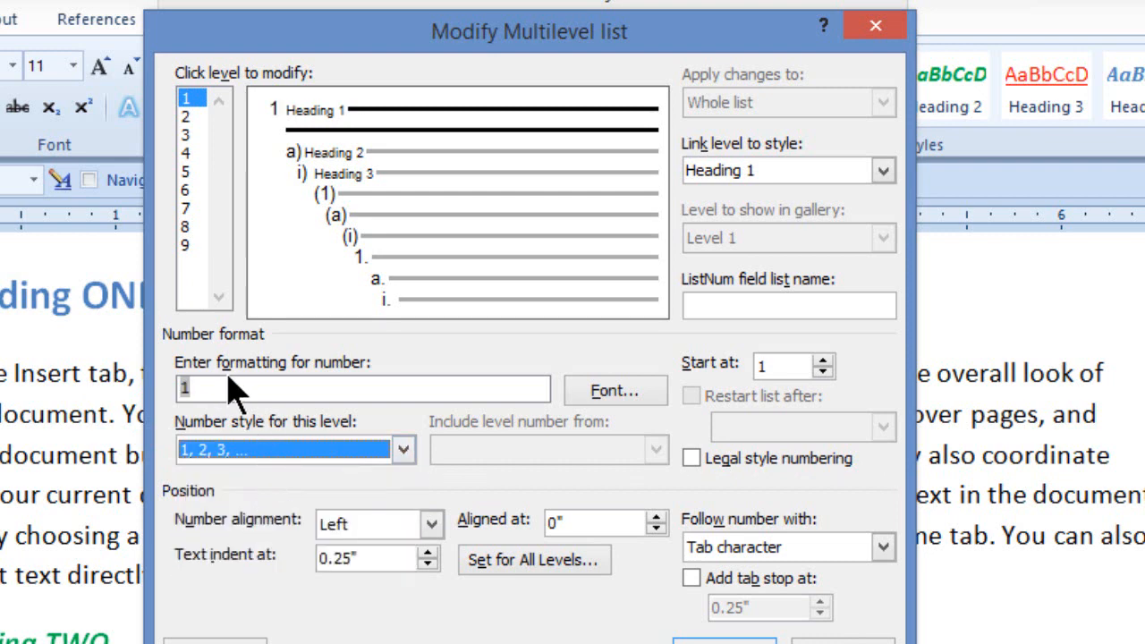
Replace the list level 2 number format with a plain uppercase A, B, C numbering style.
click(193, 117)
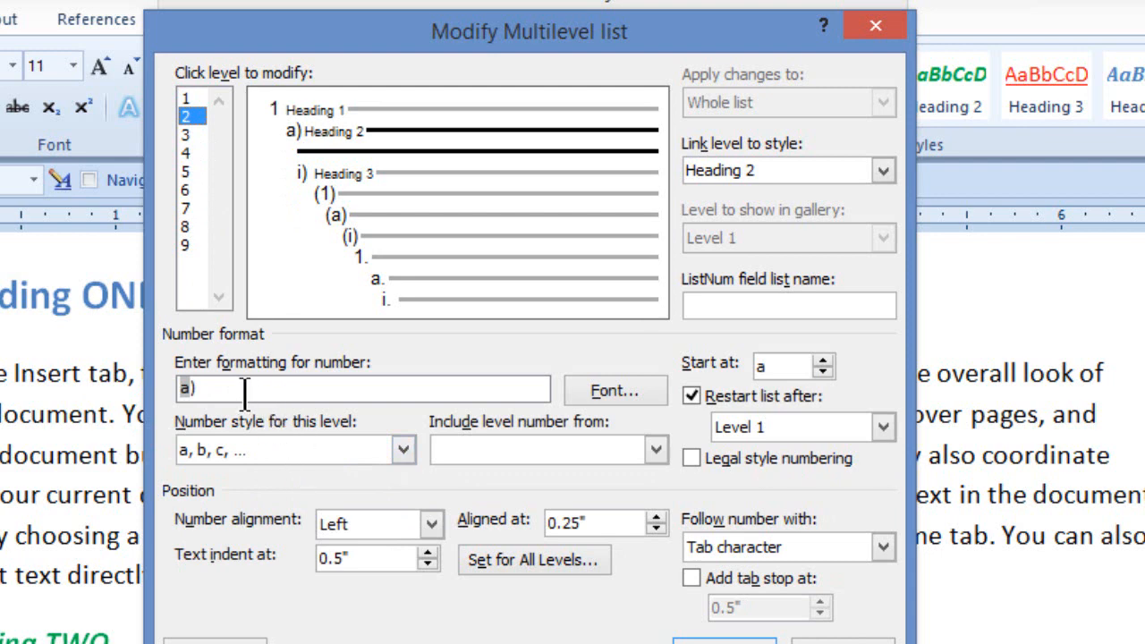
drag(243, 388, 70, 390)
key(Delete)
click(403, 450)
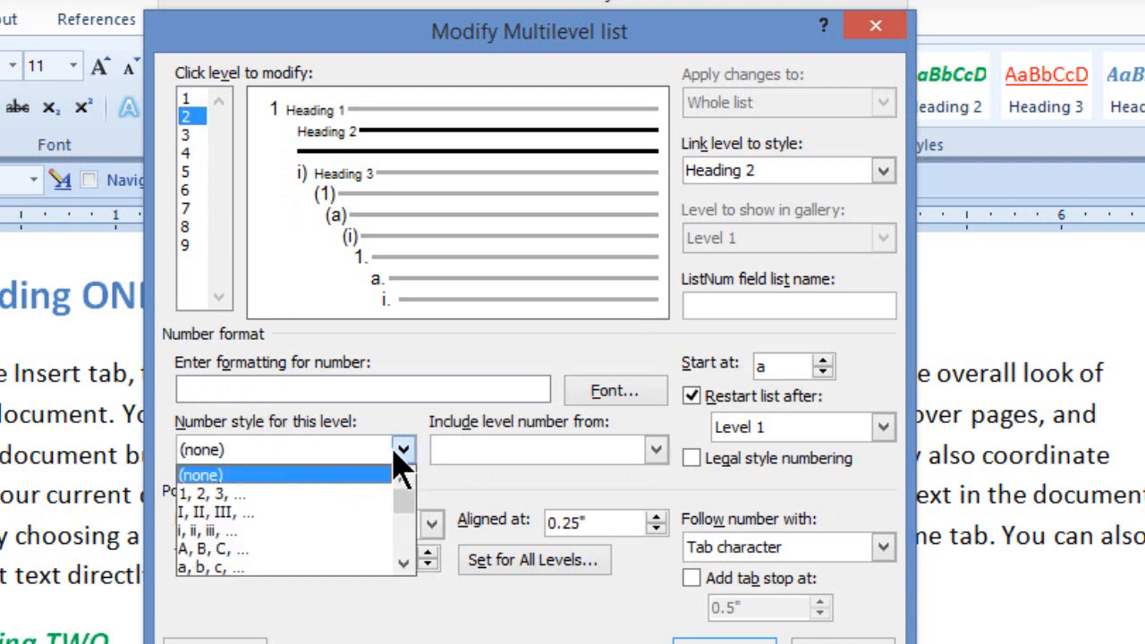
click(219, 548)
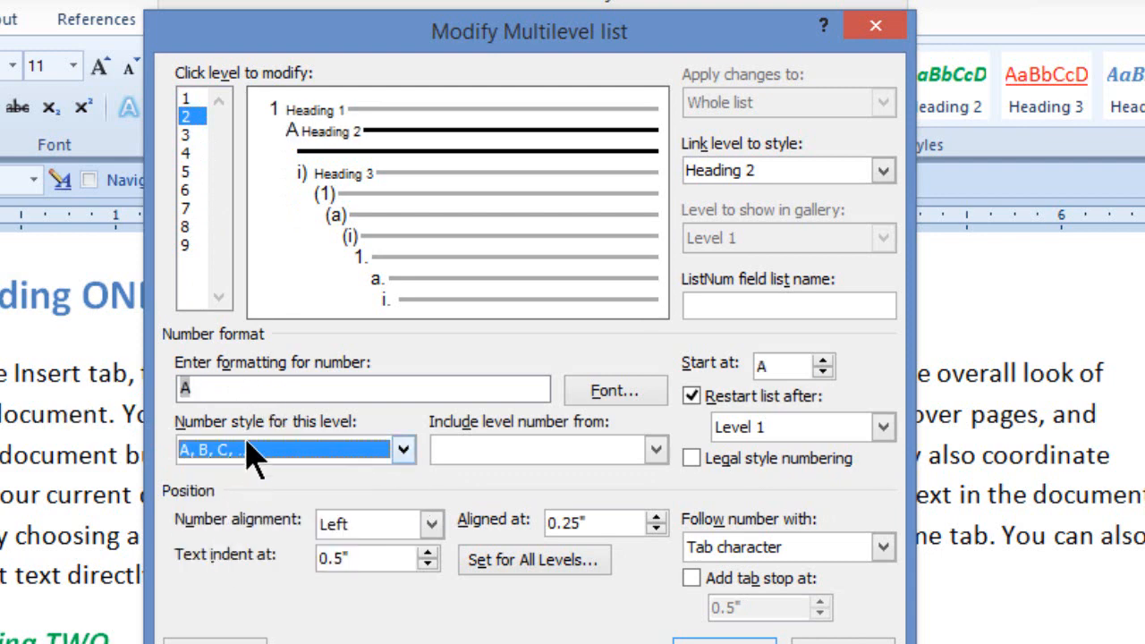
Replace the list level 3 number format with plain lowercase Roman numerals (i, ii, iii).
click(187, 135)
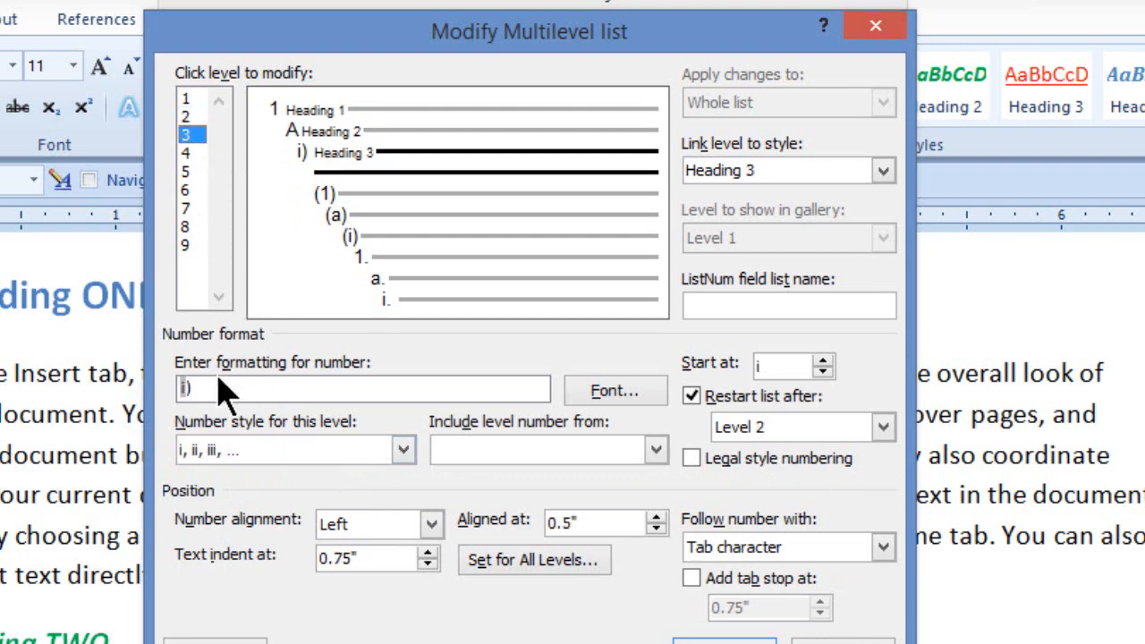
drag(220, 388, 132, 387)
key(Delete)
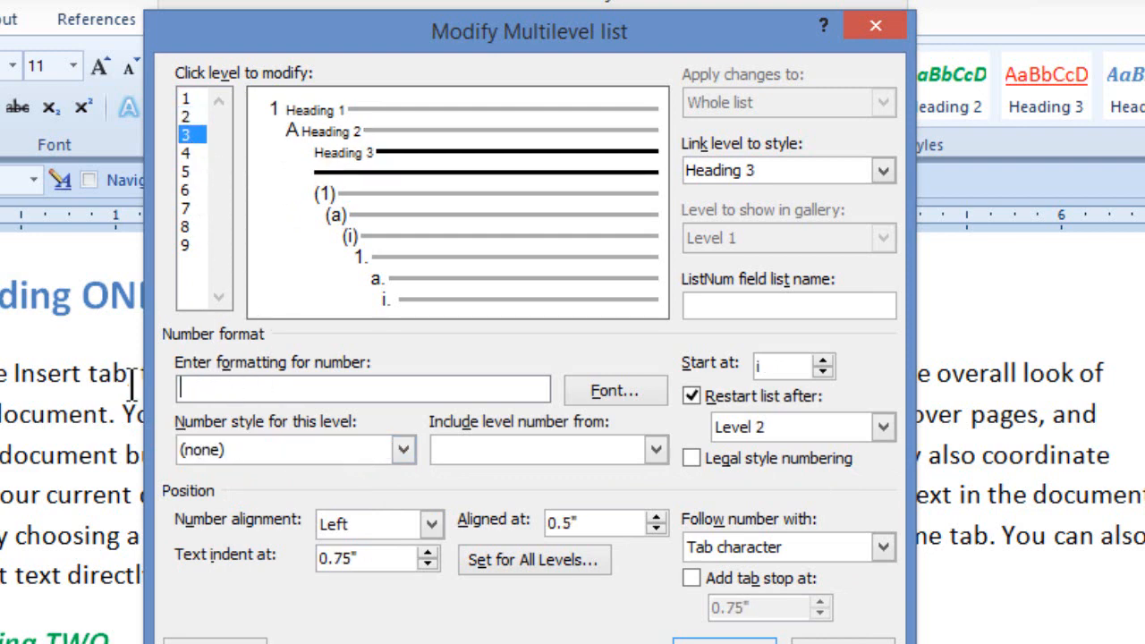
click(402, 450)
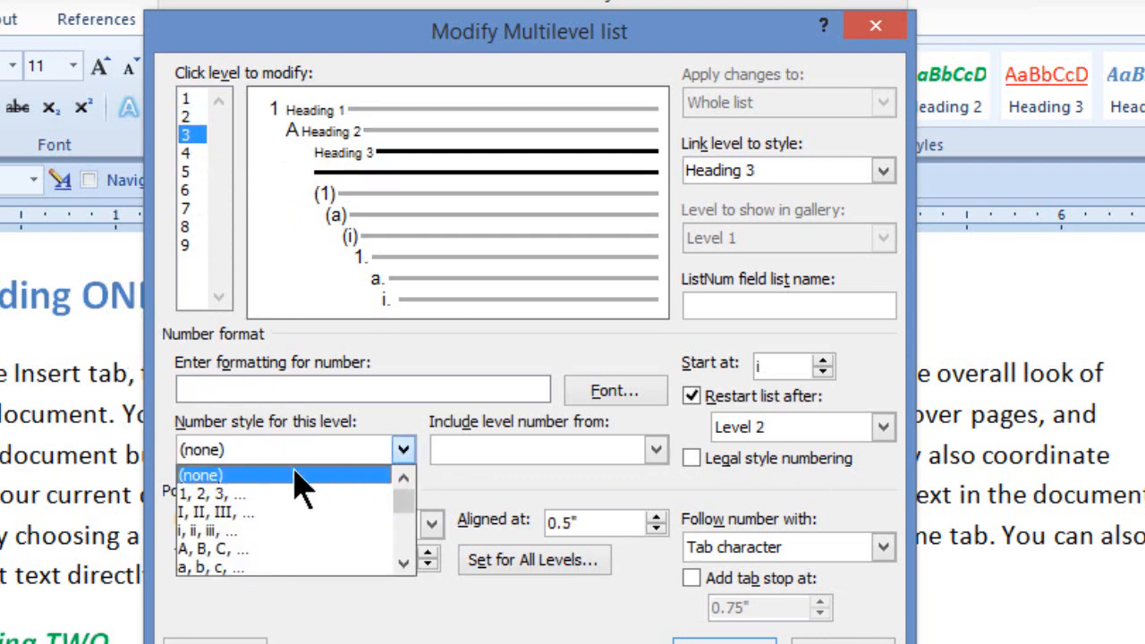
click(229, 533)
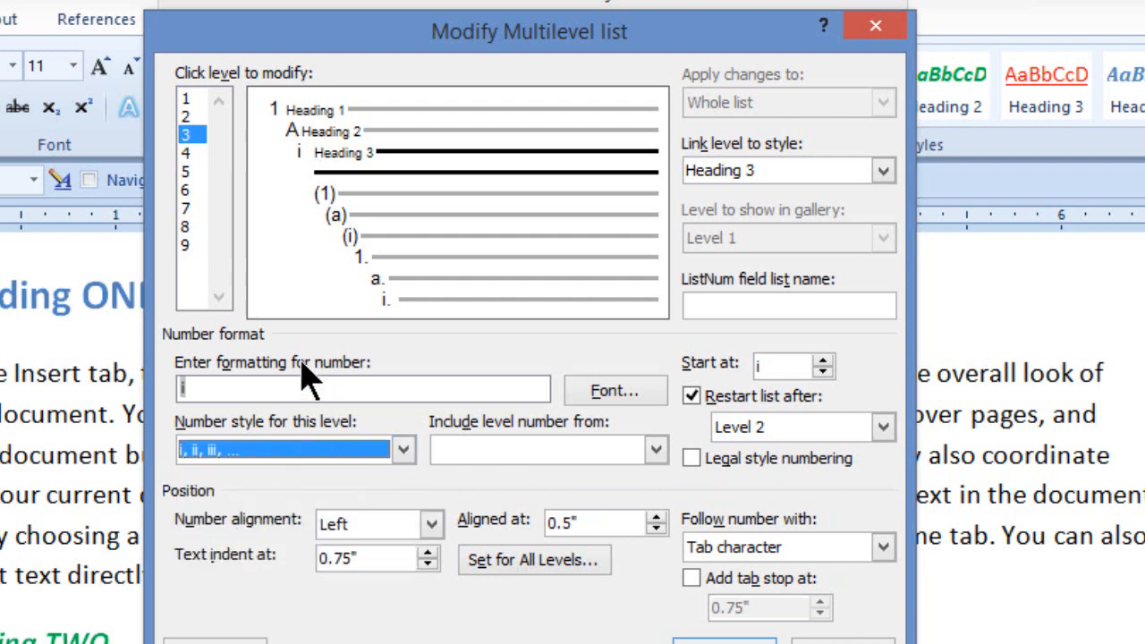
Check the restart settings of list levels 2 and 3, and accept the numbering settings and the new list style.
click(189, 116)
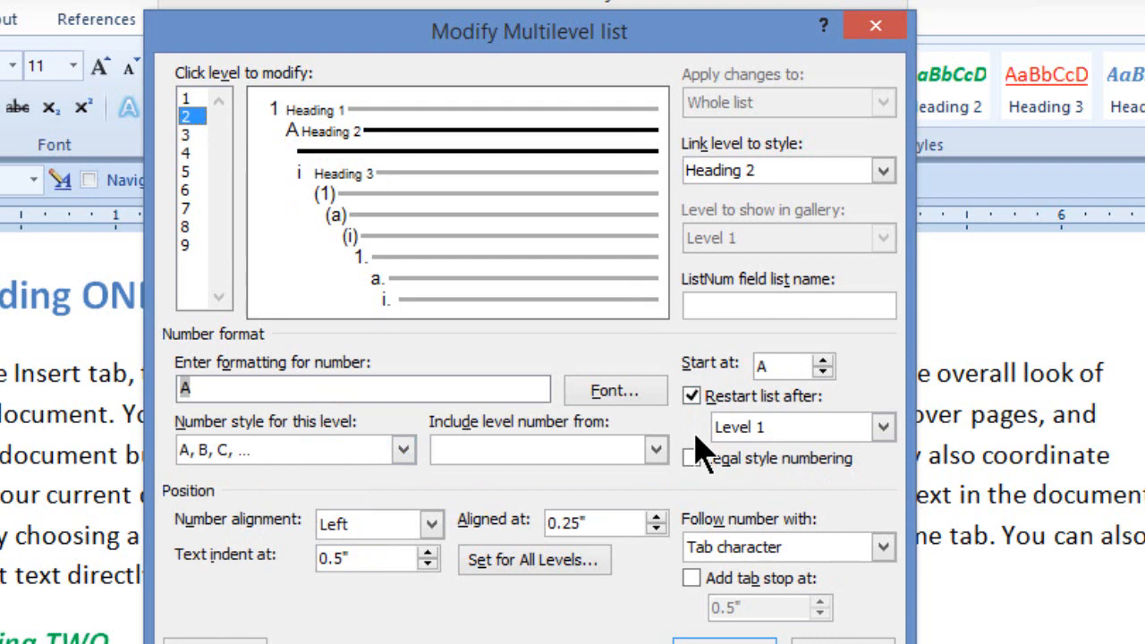
click(189, 134)
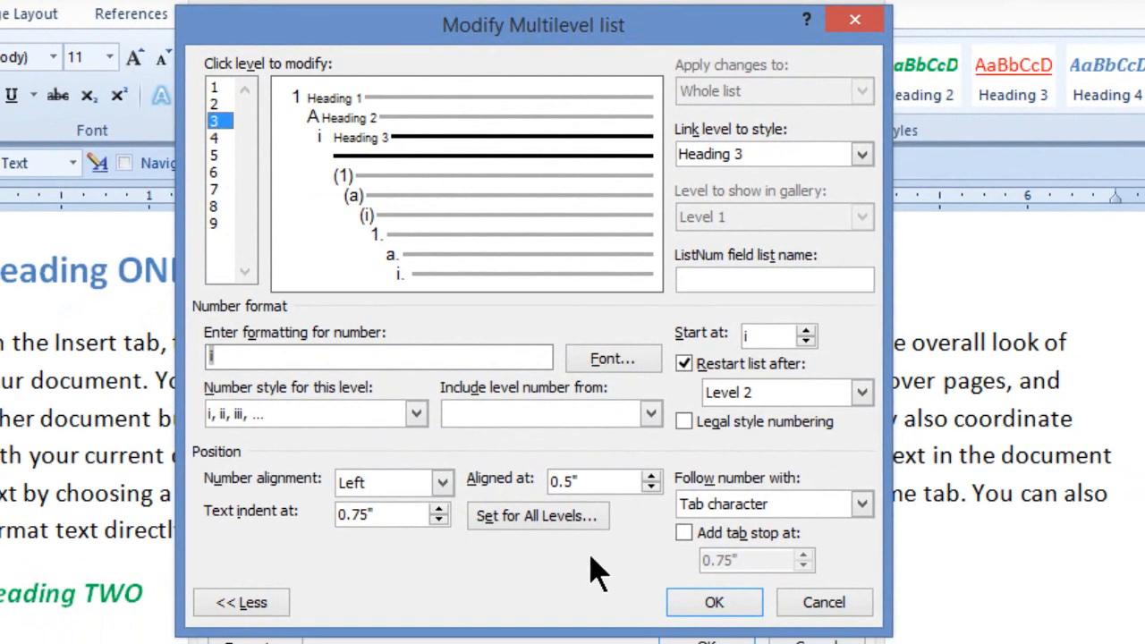
click(714, 603)
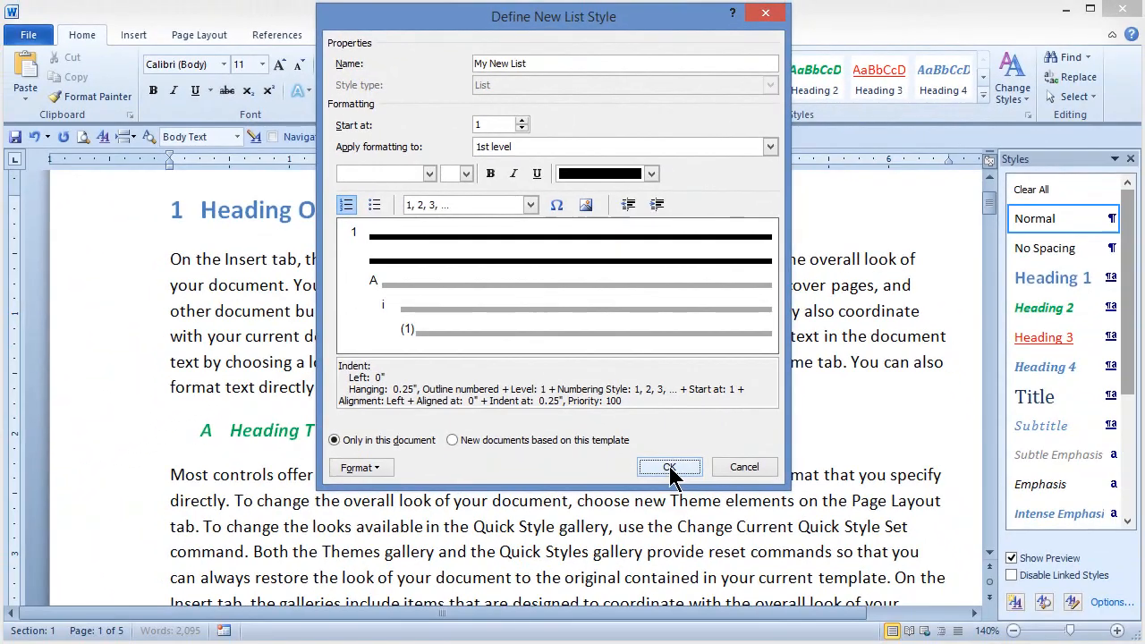
click(682, 527)
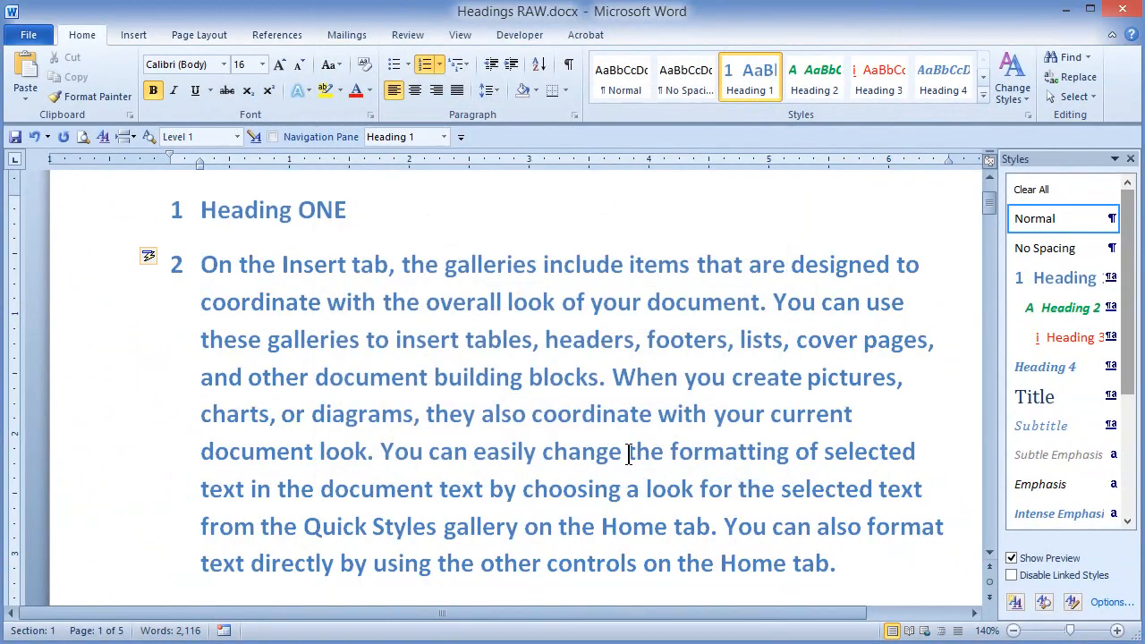
Apply the Normal style to the first body paragraph below the first Heading ONE.
click(463, 385)
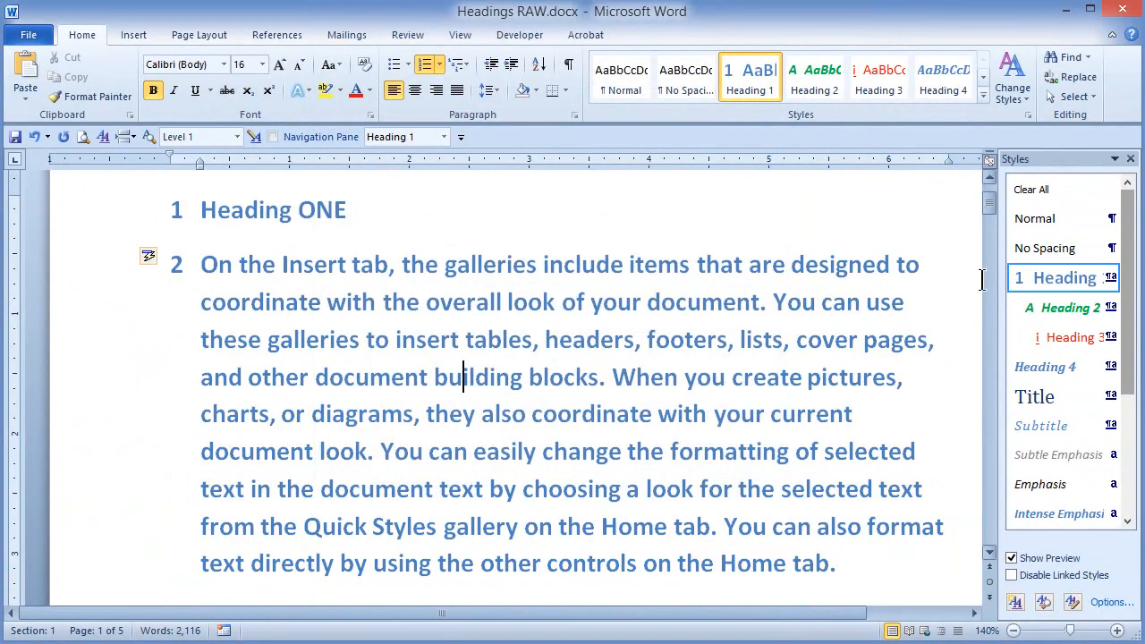
click(1037, 218)
scroll(649, 342, up, 2)
scroll(649, 342, down, 1)
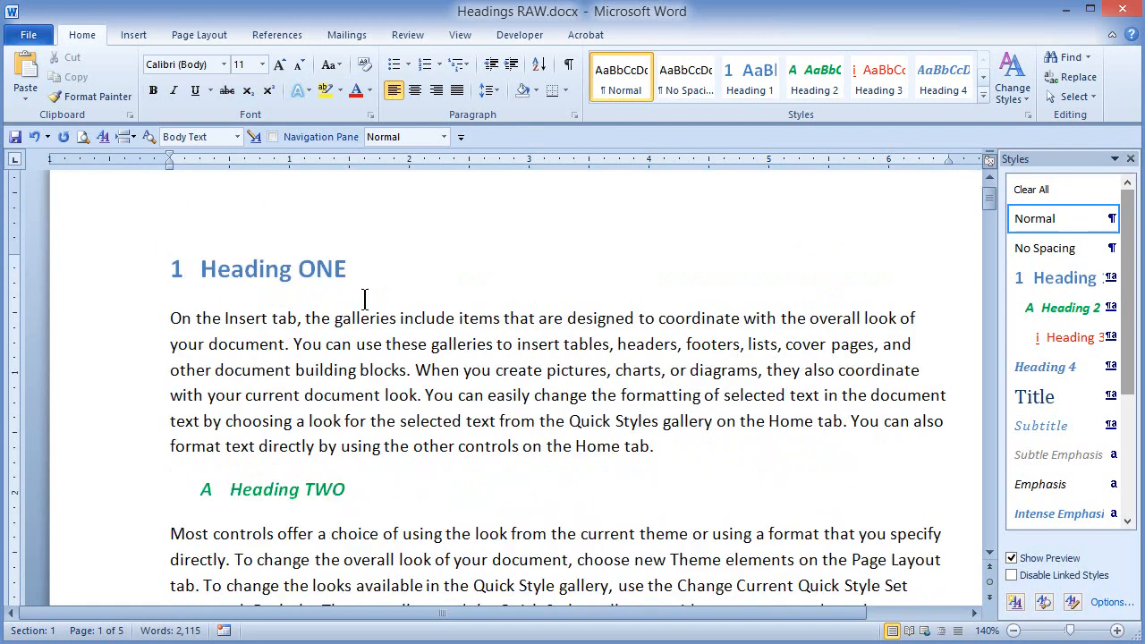
Review the numbering of the level 1, 2 and 3 headings through to the last page and return to the start.
scroll(365, 297, down, 4)
scroll(387, 259, down, 3)
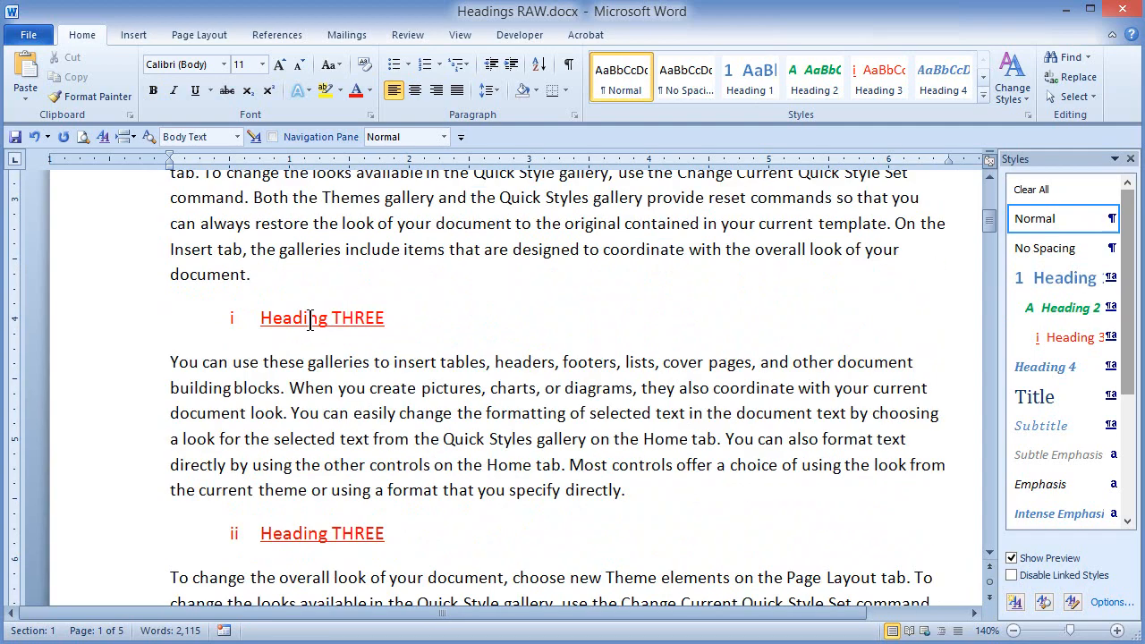
scroll(309, 320, down, 3)
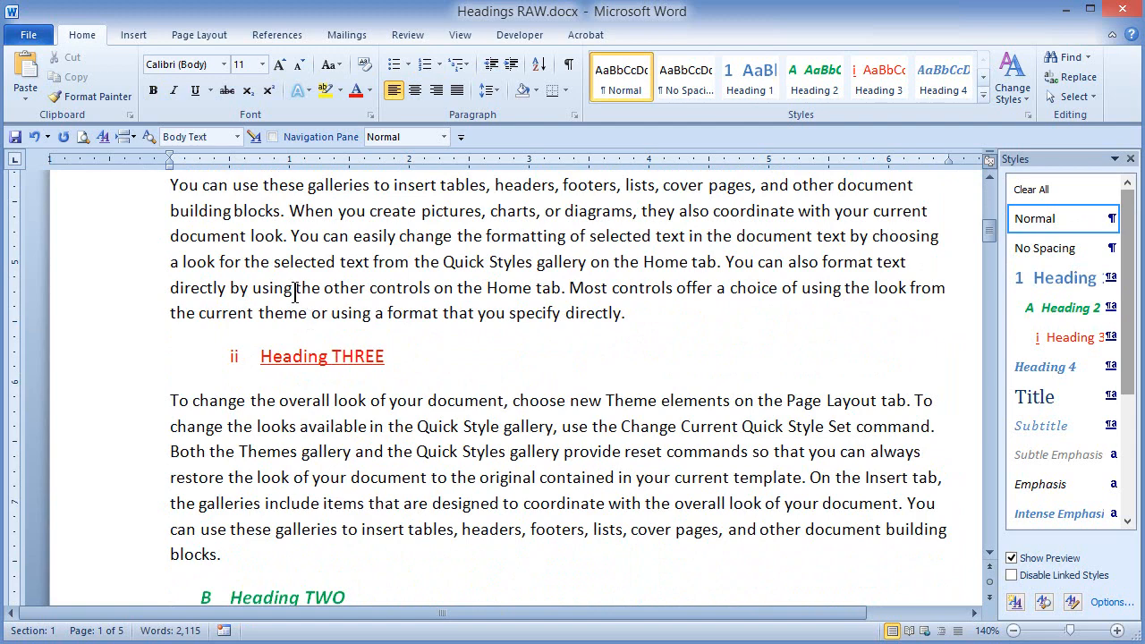
scroll(295, 291, down, 5)
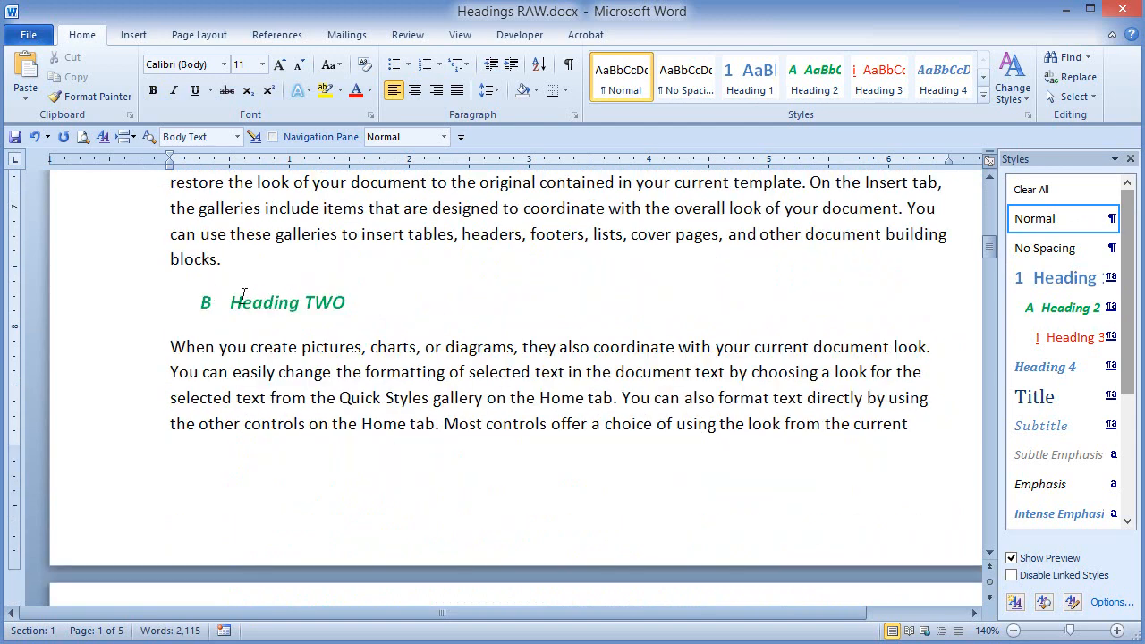
scroll(272, 323, down, 6)
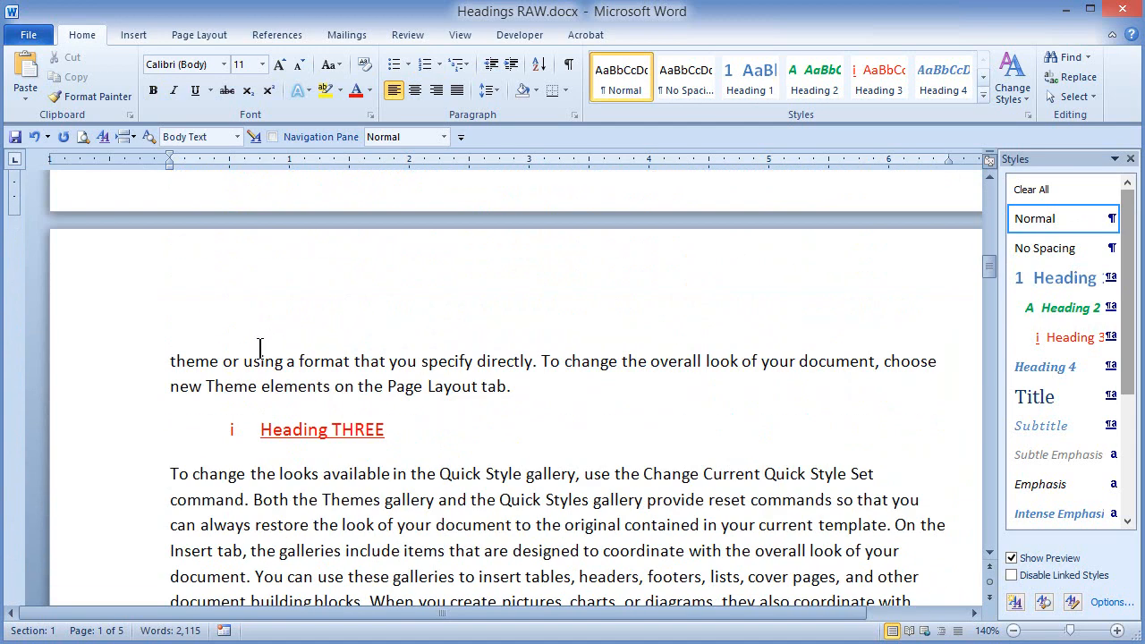
scroll(300, 251, up, 2)
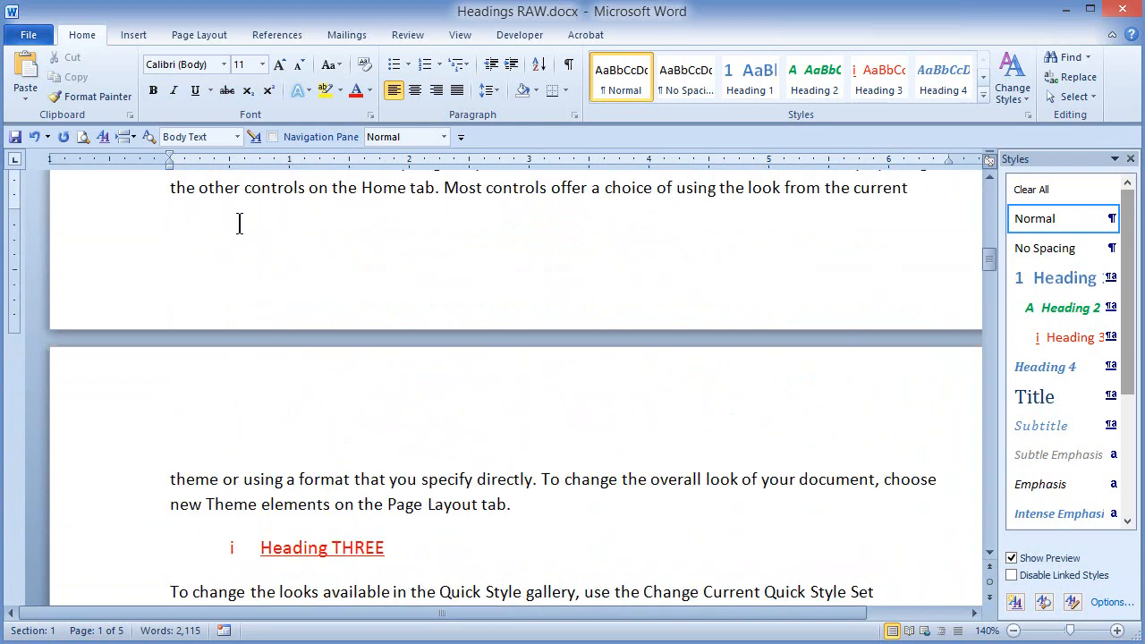
scroll(240, 223, down, 4)
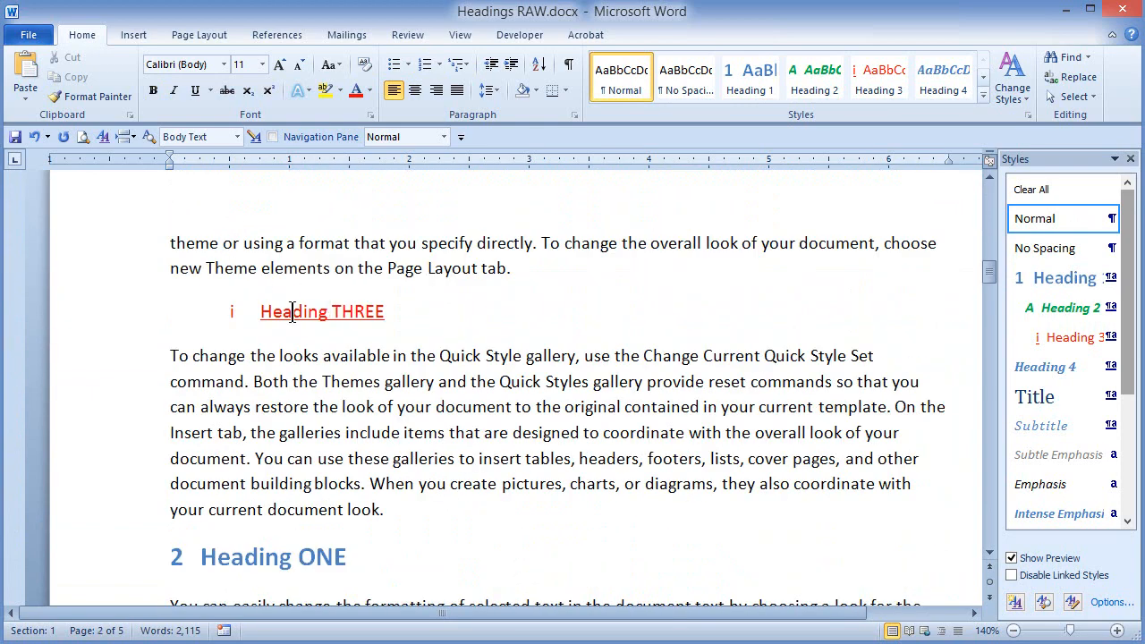
scroll(243, 313, down, 2)
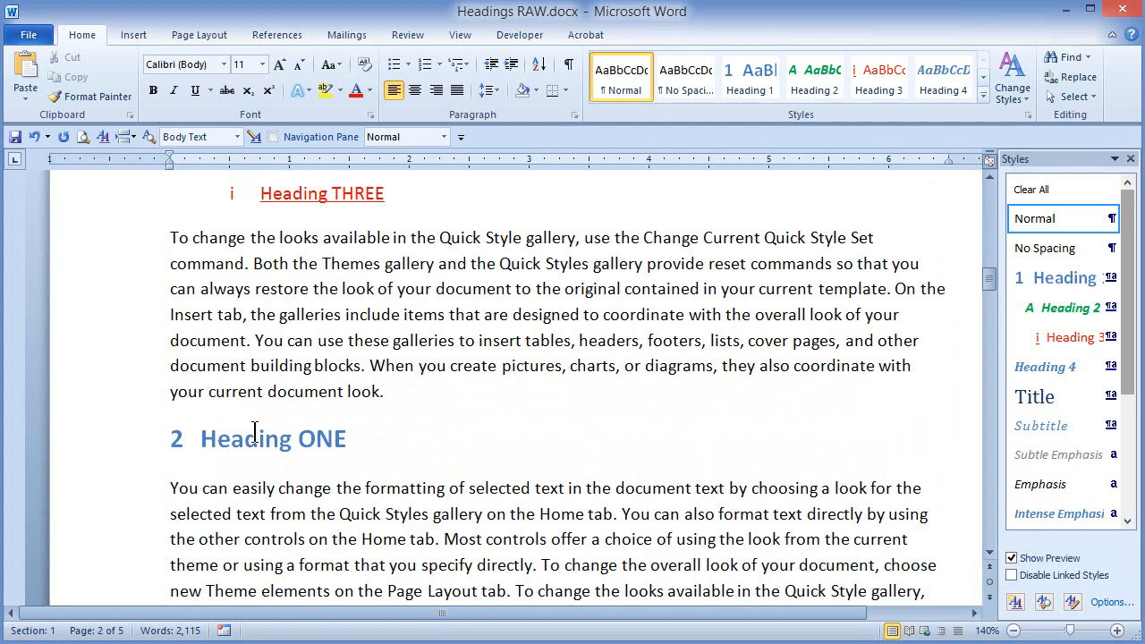
scroll(181, 438, down, 4)
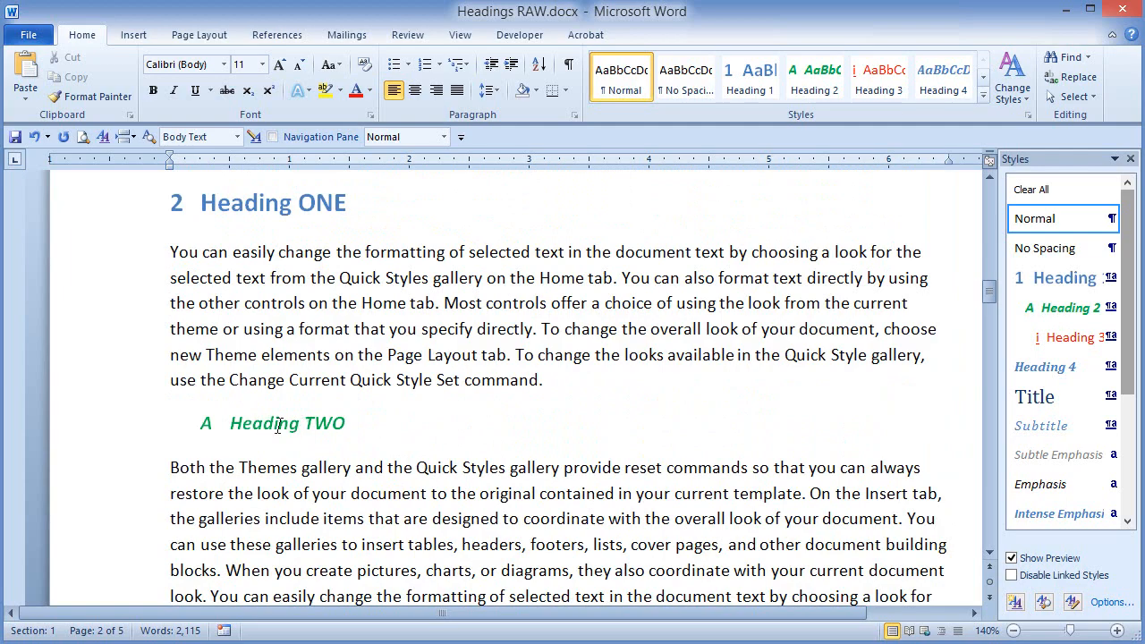
scroll(248, 425, down, 4)
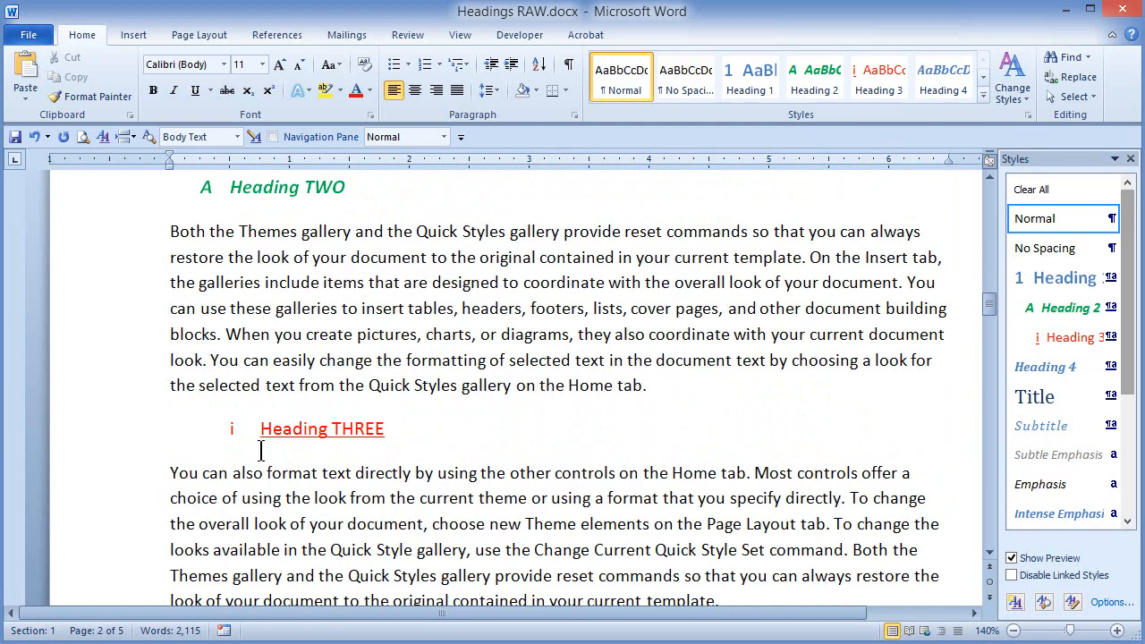
scroll(261, 450, down, 20)
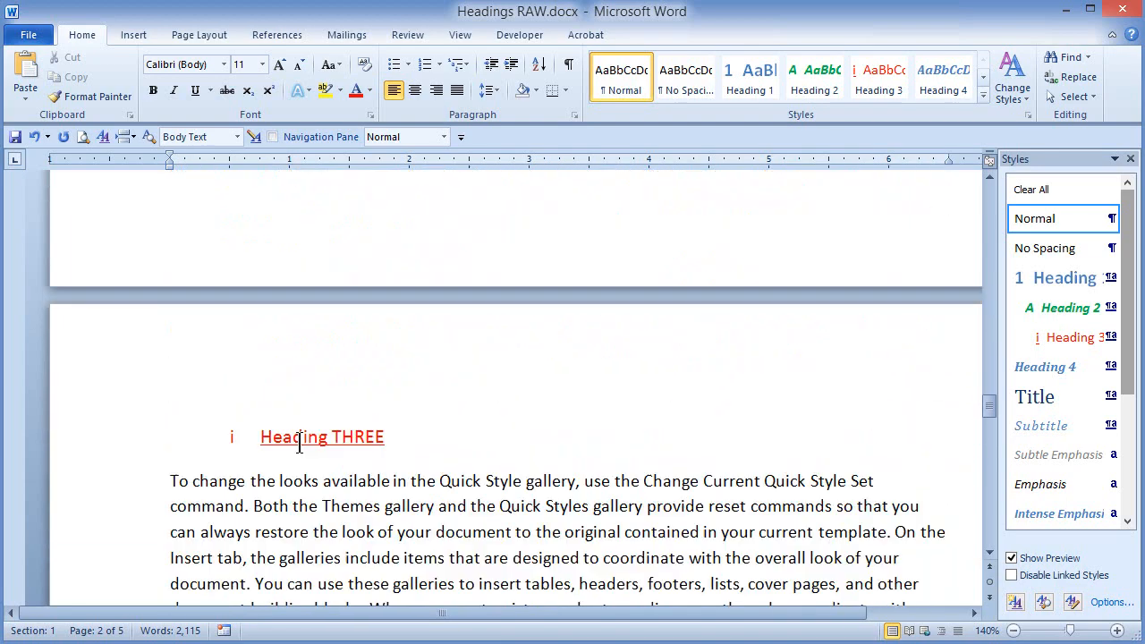
scroll(299, 444, down, 20)
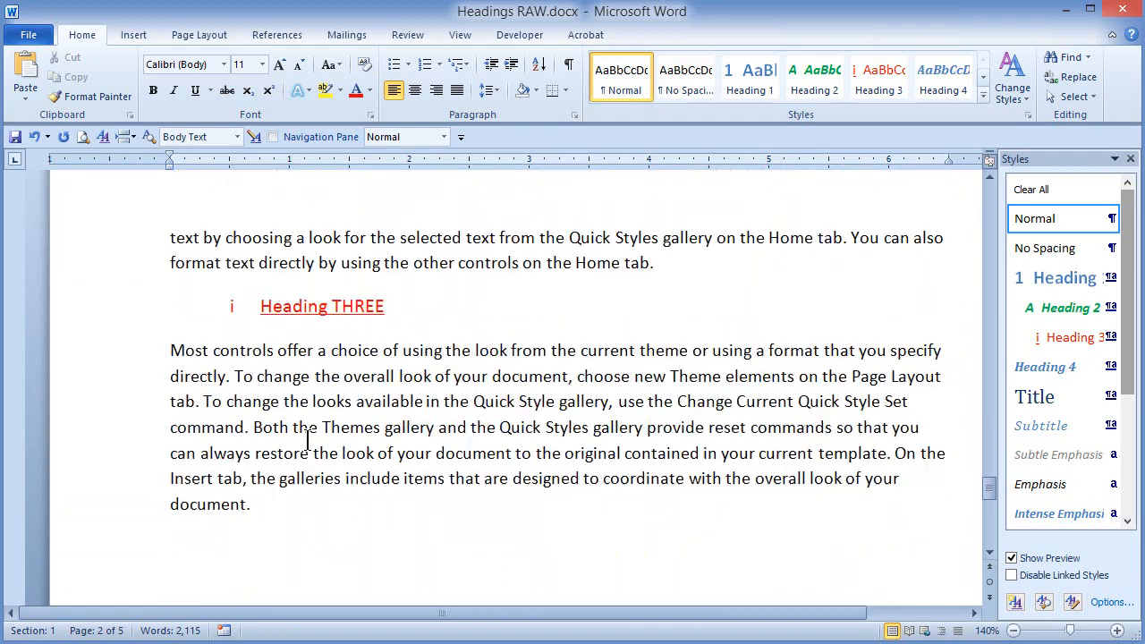
scroll(308, 440, down, 3)
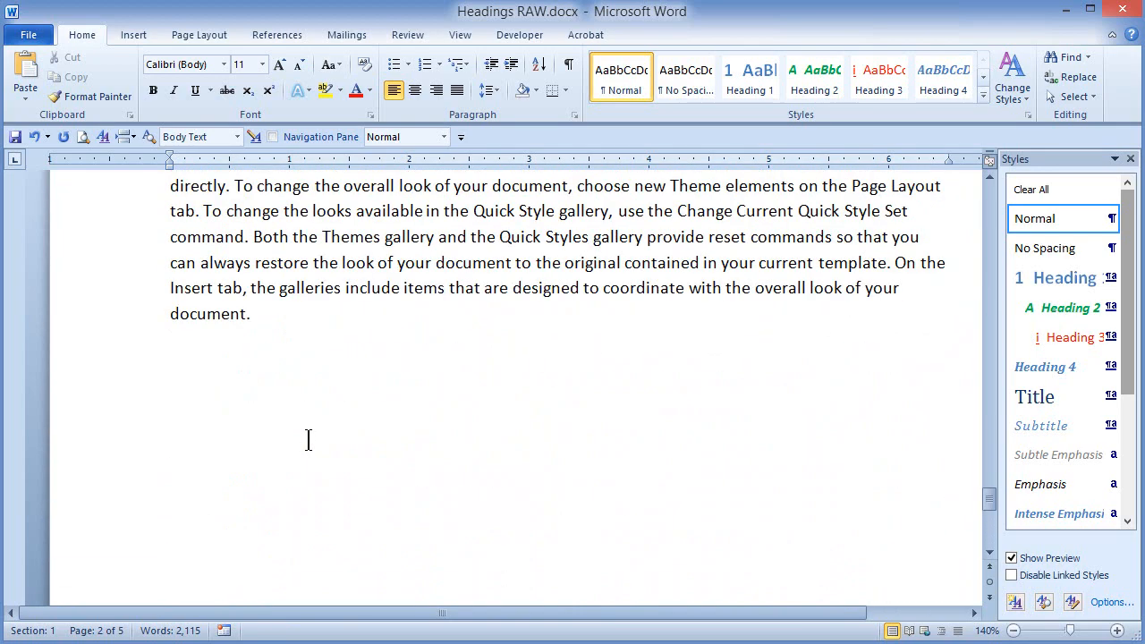
scroll(307, 440, down, 5)
scroll(306, 439, up, 1)
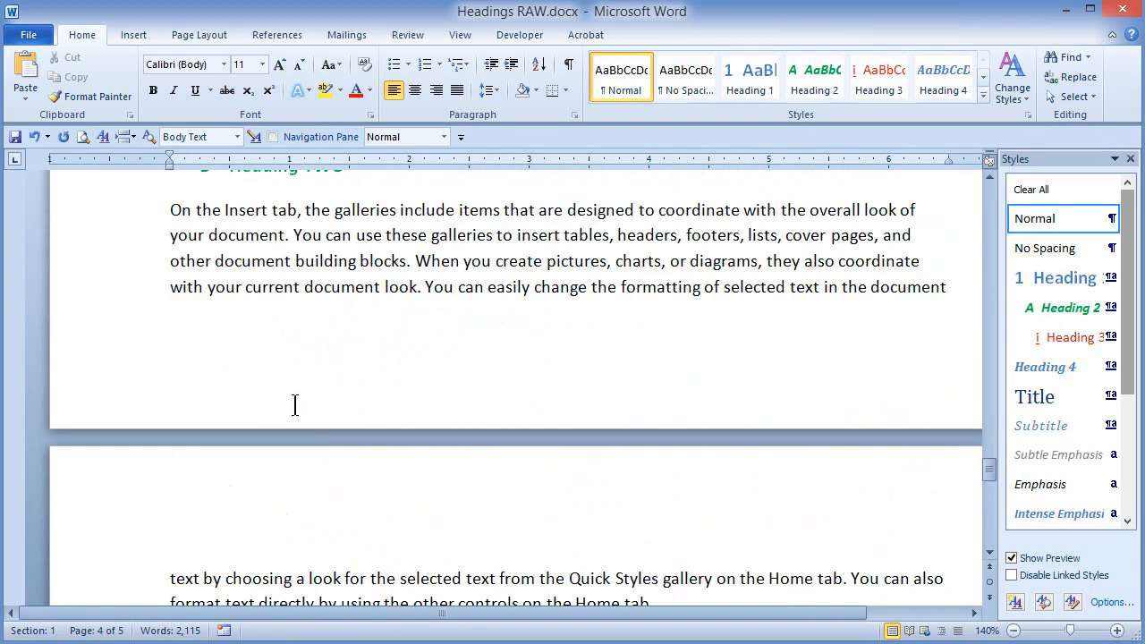
drag(989, 471, 997, 196)
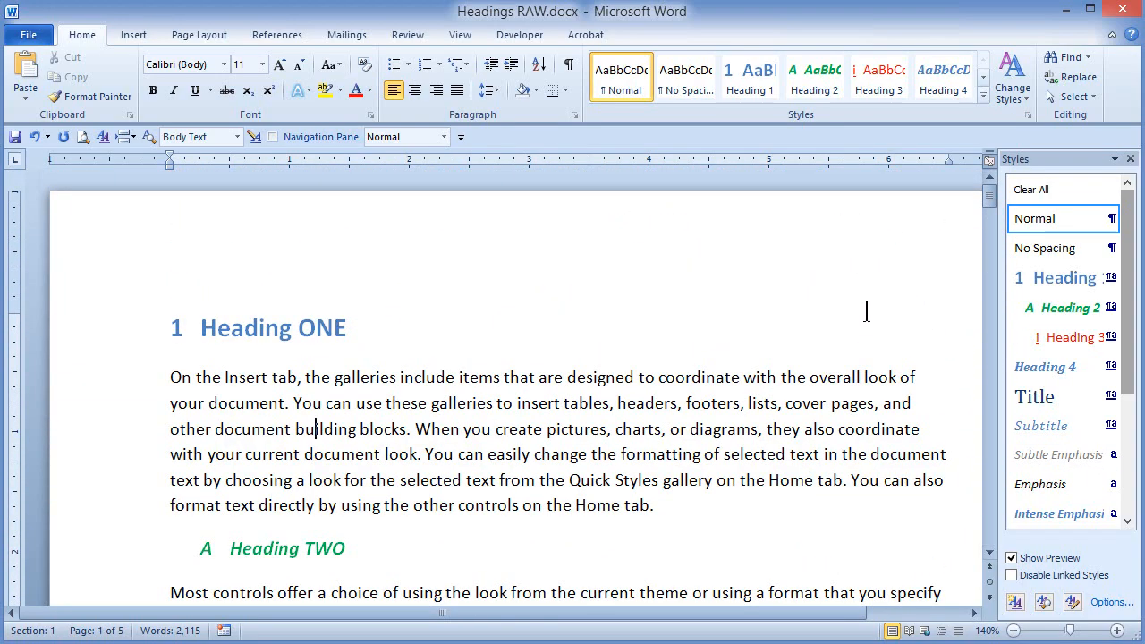
Zoom the document out to 59% to view two pages side by side and examine the heading numbering across them.
mouse_move(1071, 630)
mouse_down()
mouse_move(1035, 628)
mouse_move(1051, 629)
mouse_up()
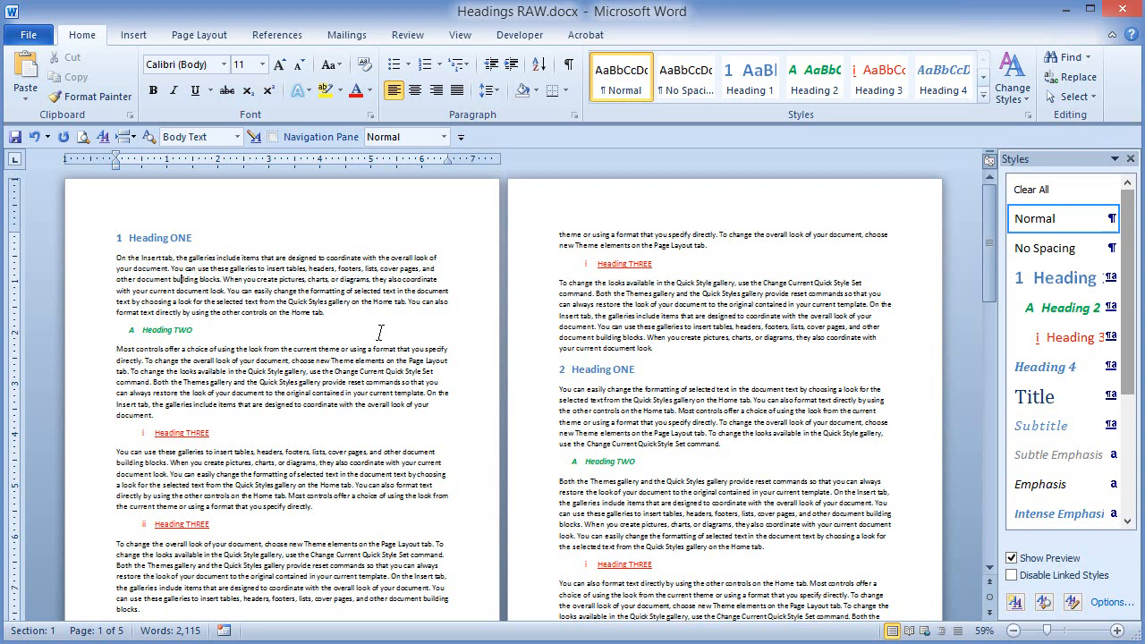
scroll(262, 400, down, 1)
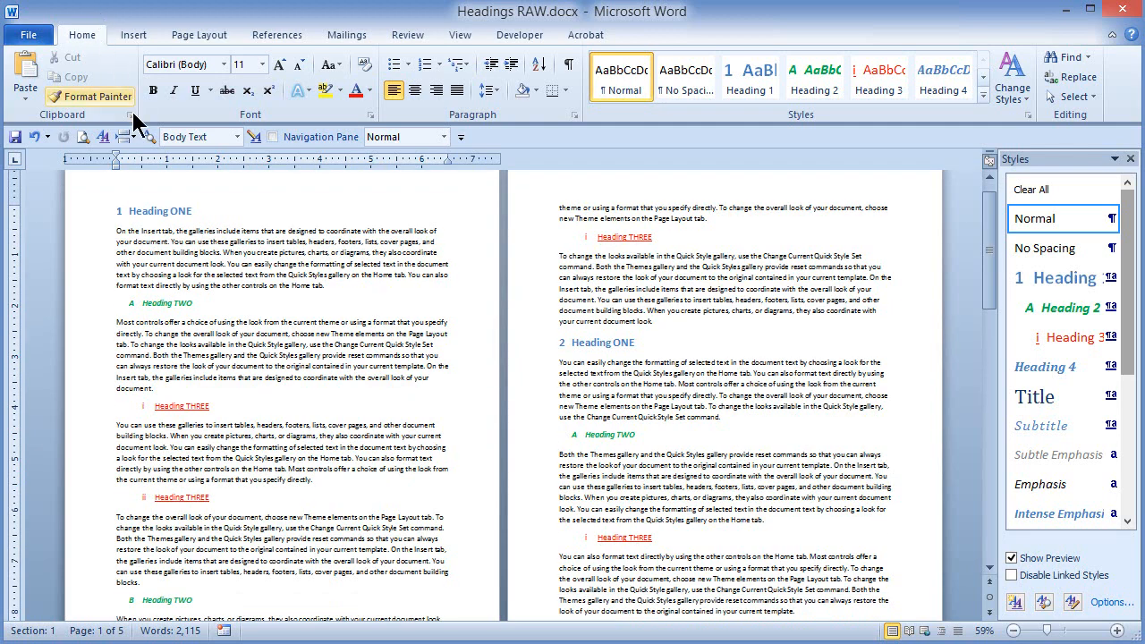
scroll(157, 230, down, 3)
scroll(157, 231, down, 3)
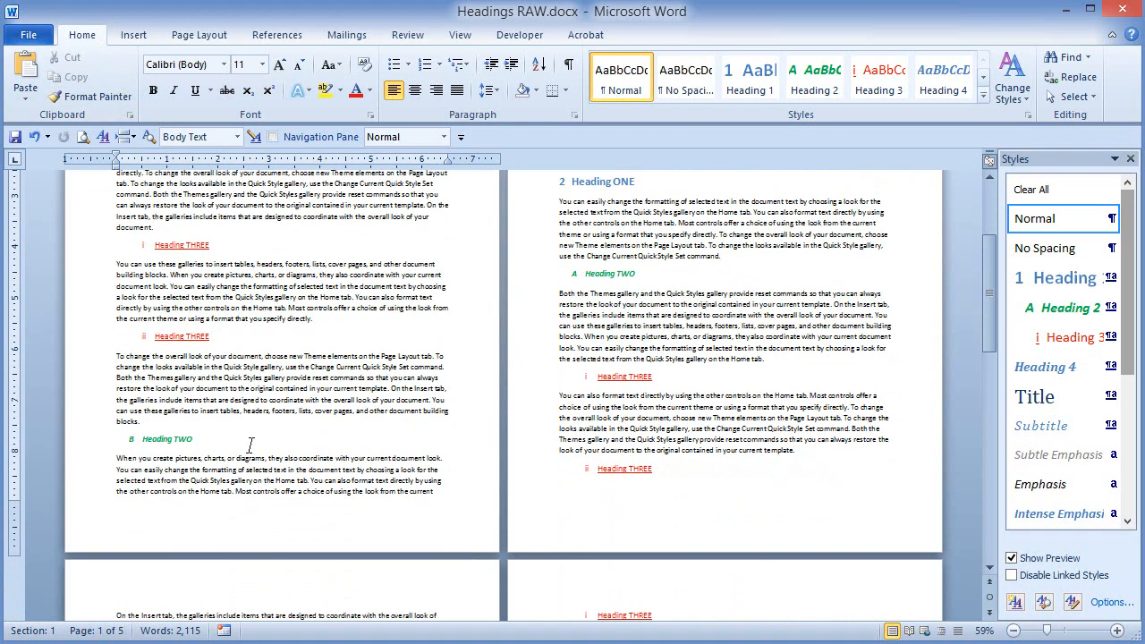
Open the first page's footer and insert a bottom-of-page number in the Plain Number 2 design.
double_click(217, 532)
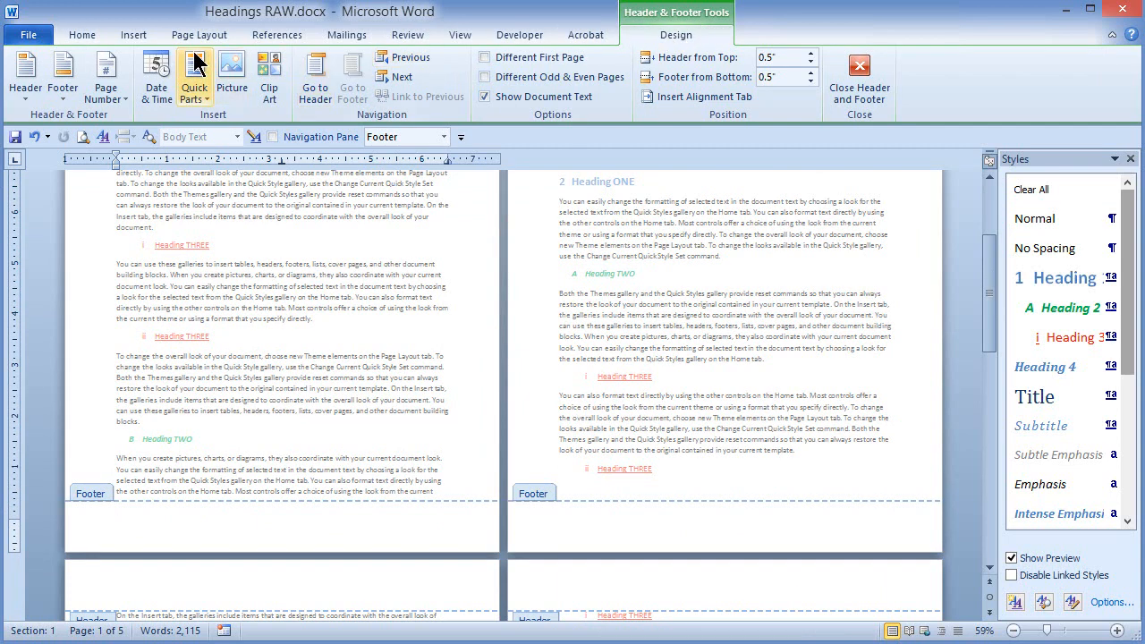
click(119, 93)
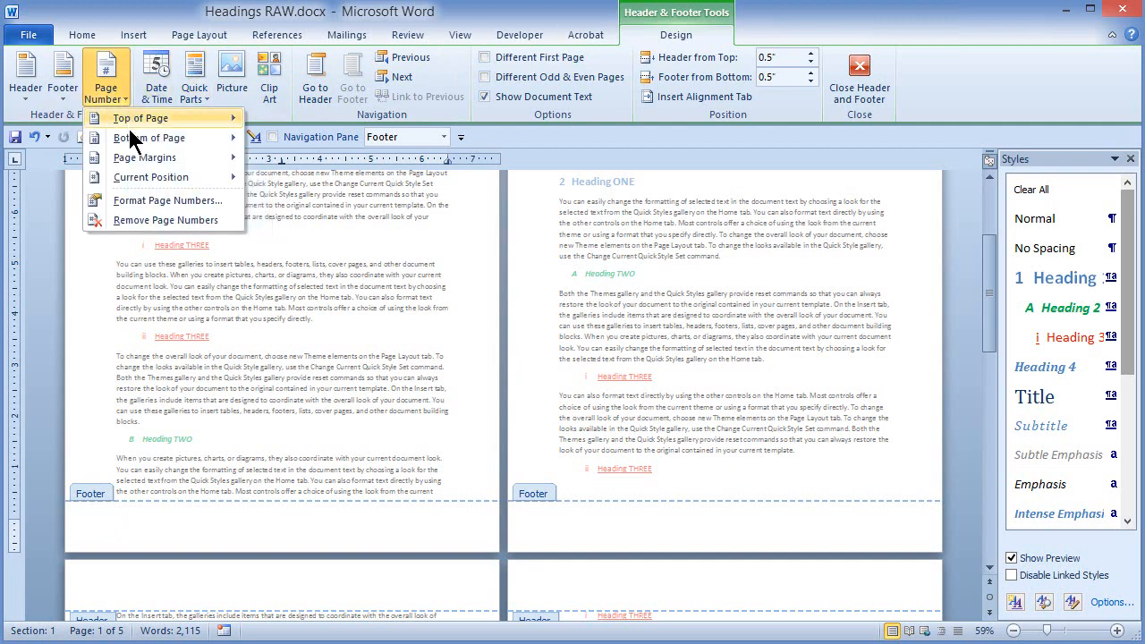
mouse_move(126, 131)
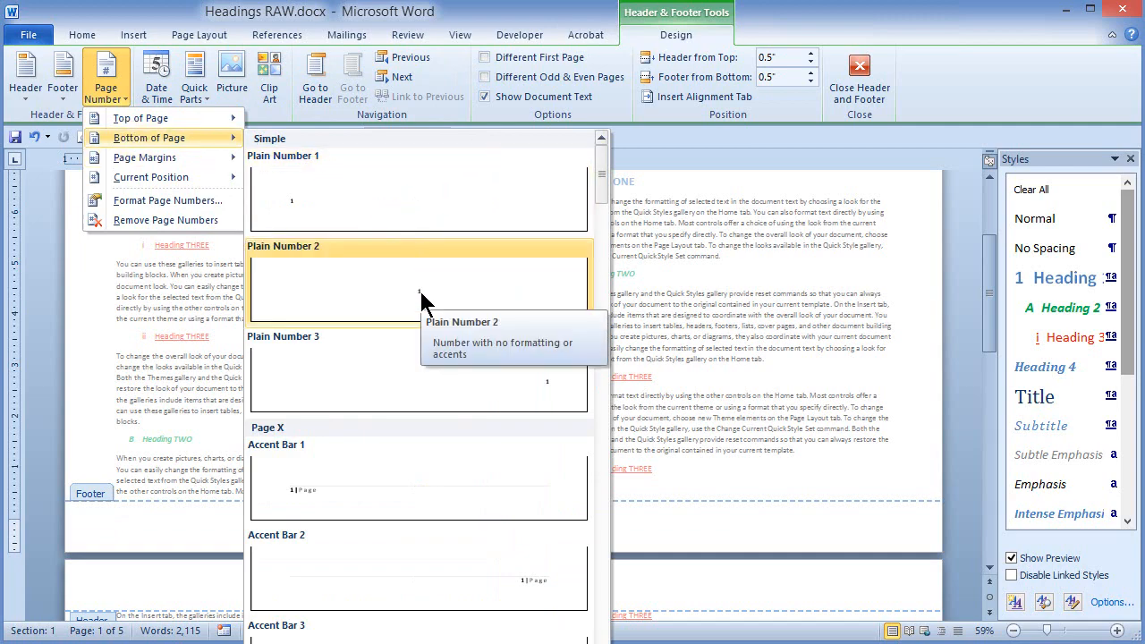
click(420, 296)
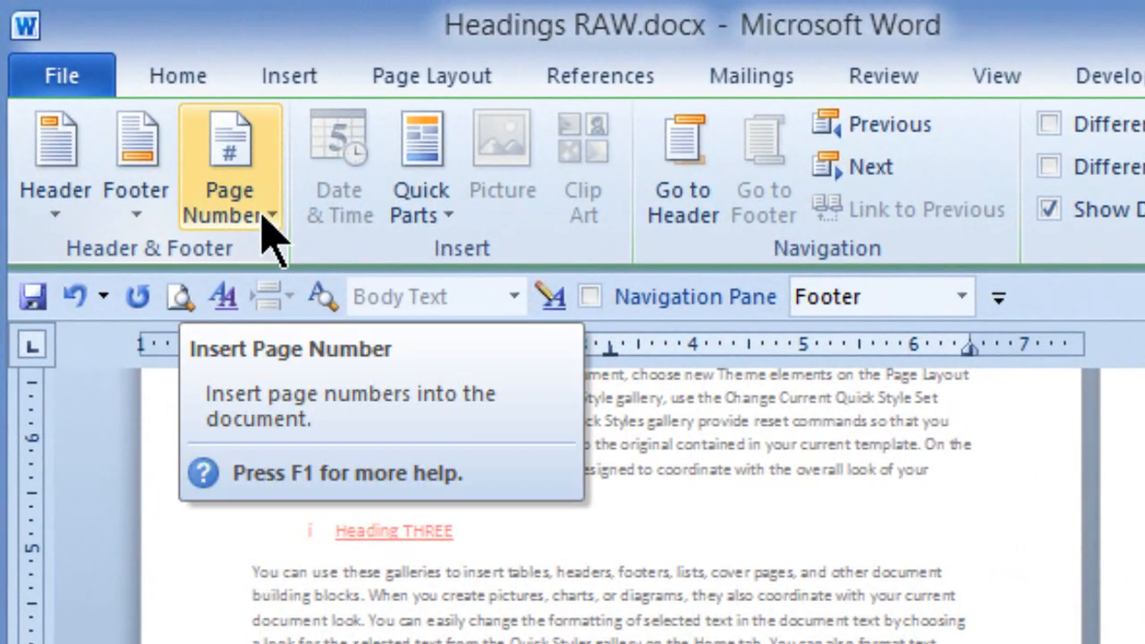
Format the page numbers to include the chapter number from Heading 1 with a hyphen separator, starting at 1.
click(260, 215)
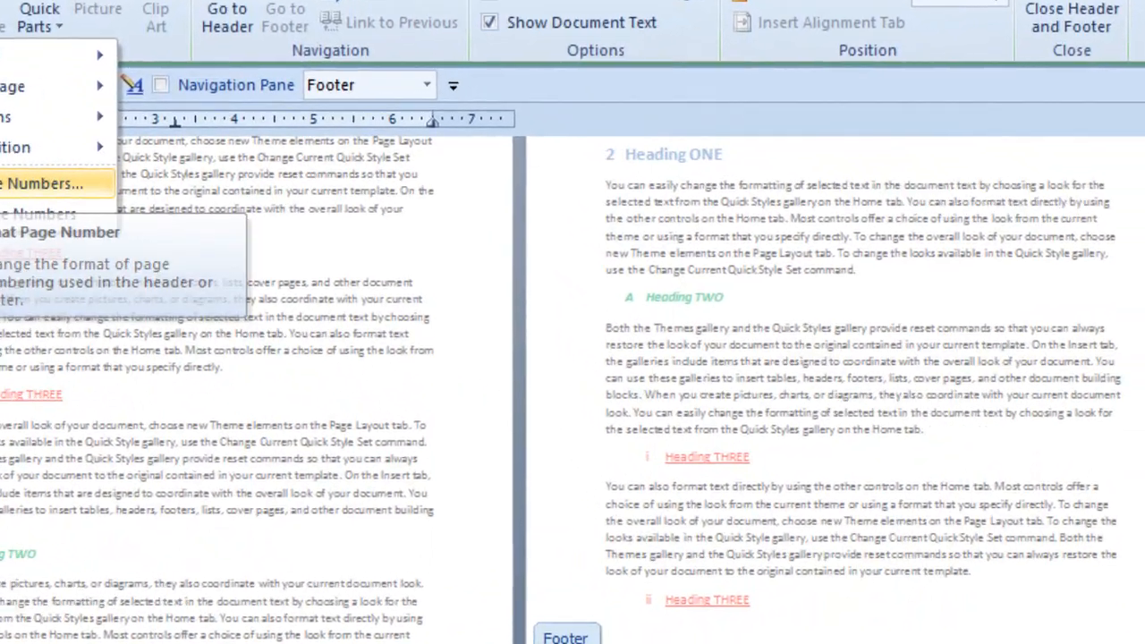
click(170, 243)
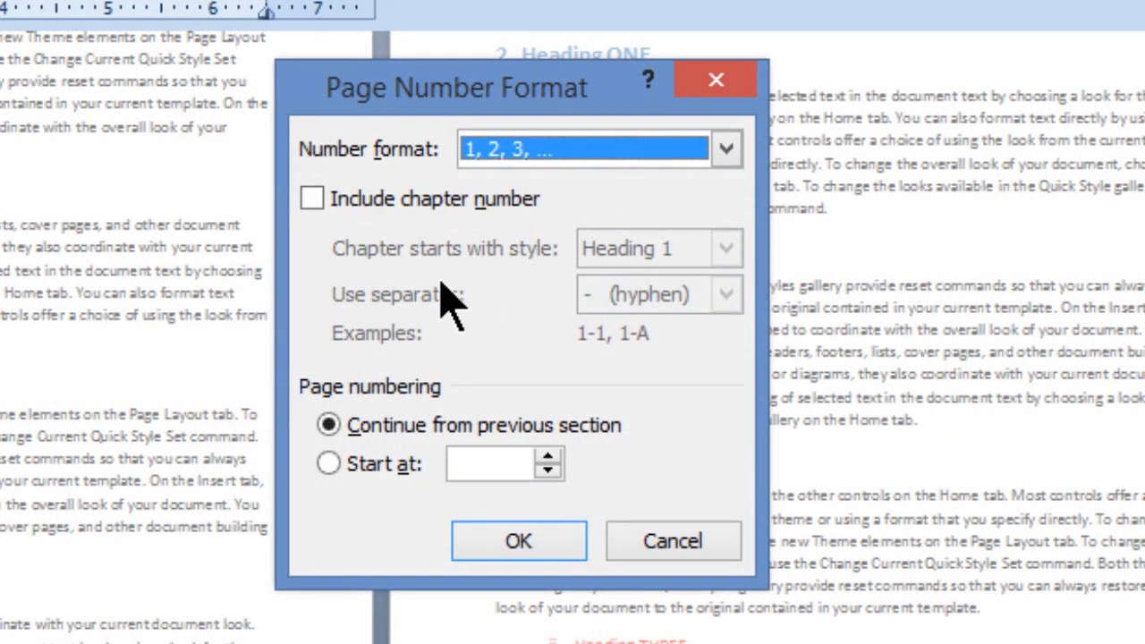
click(311, 198)
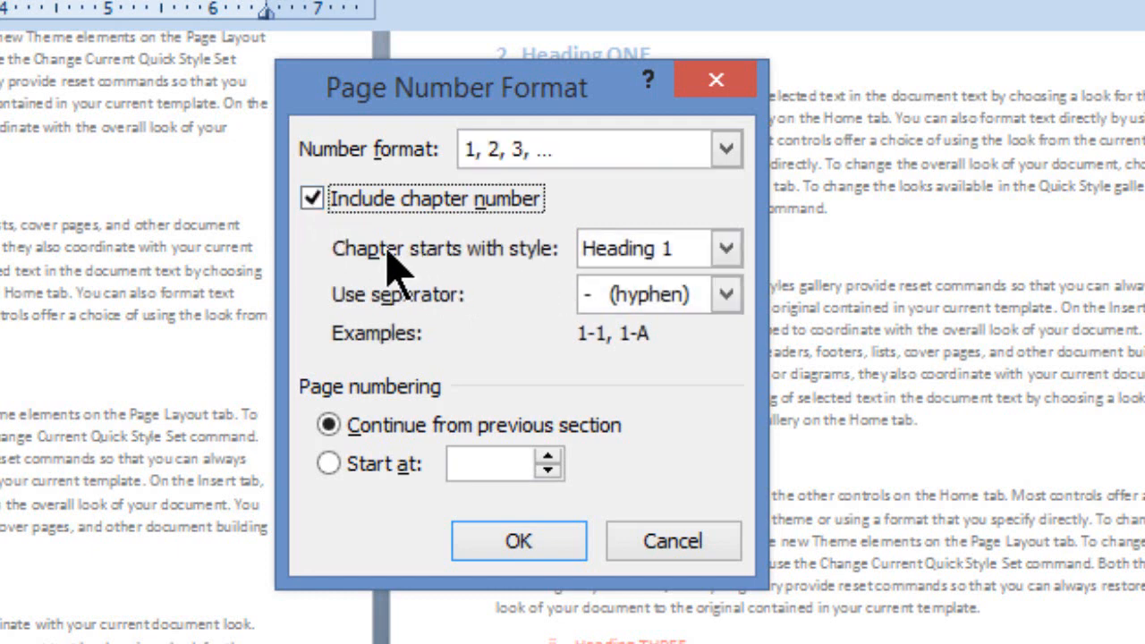
click(329, 463)
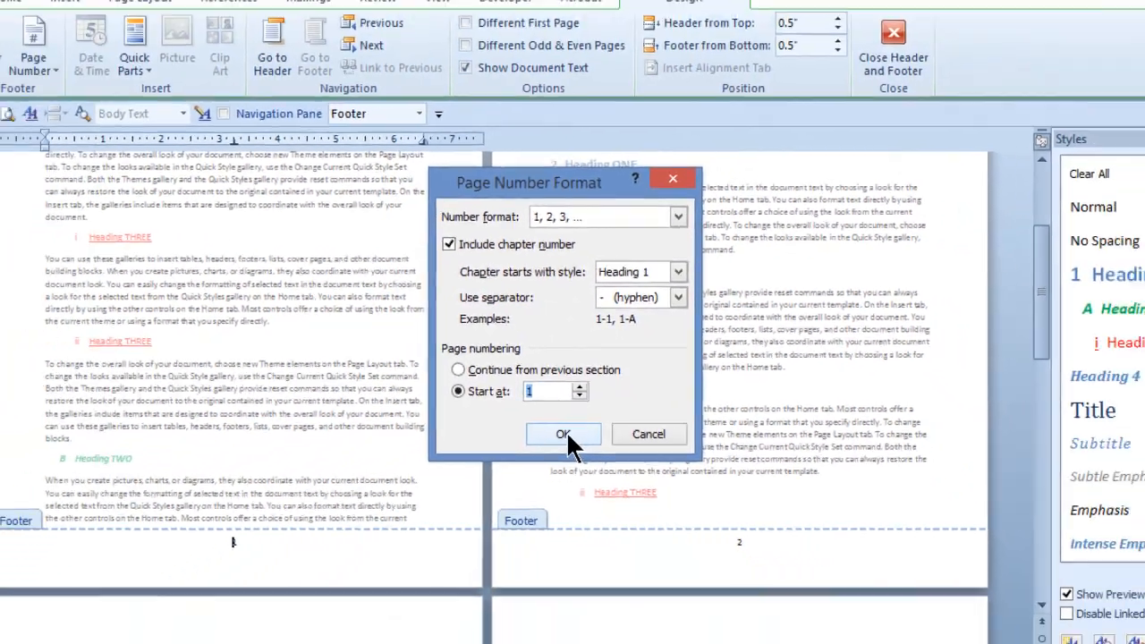
click(520, 541)
Check the chapter-page numbers in the footers against the headings, and close footer editing at the document's start.
scroll(463, 421, down, 2)
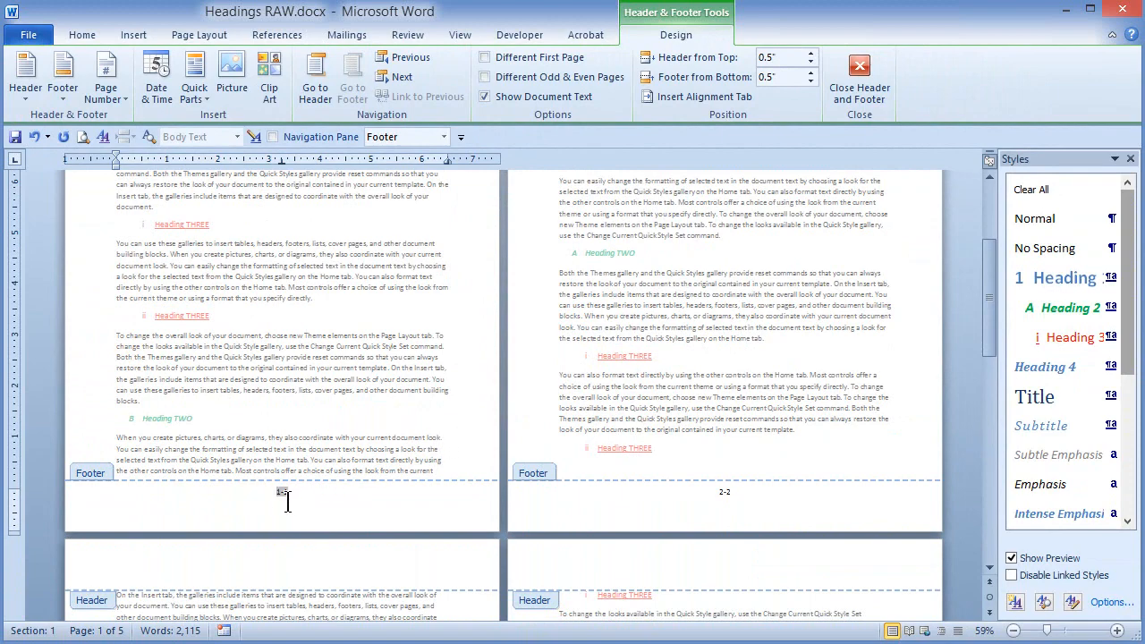
scroll(712, 510, down, 8)
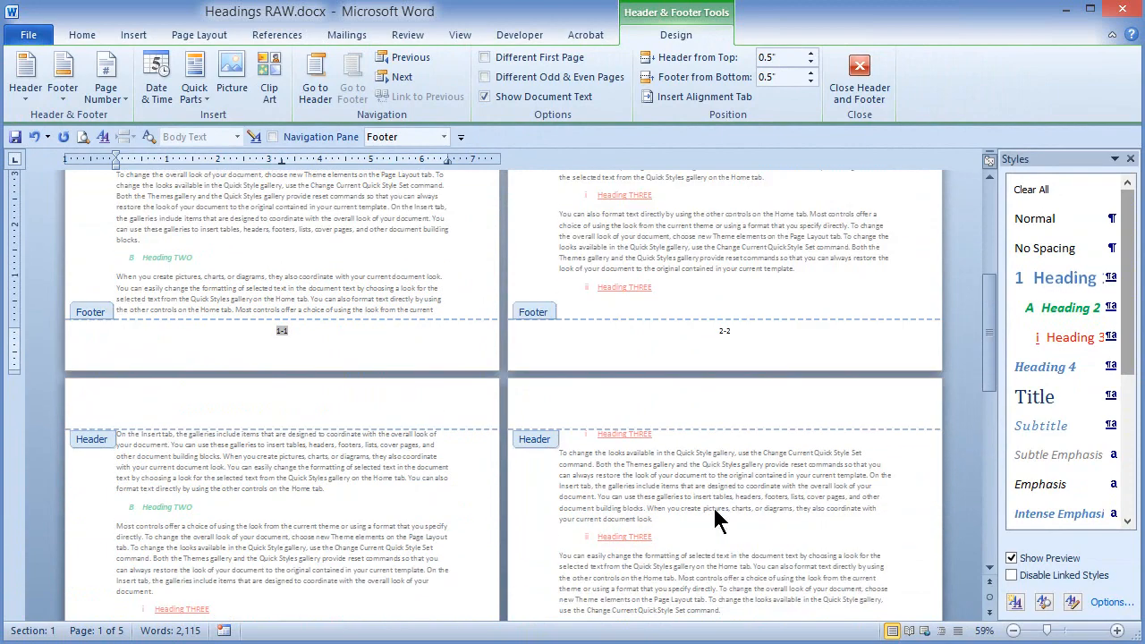
scroll(714, 517, down, 1)
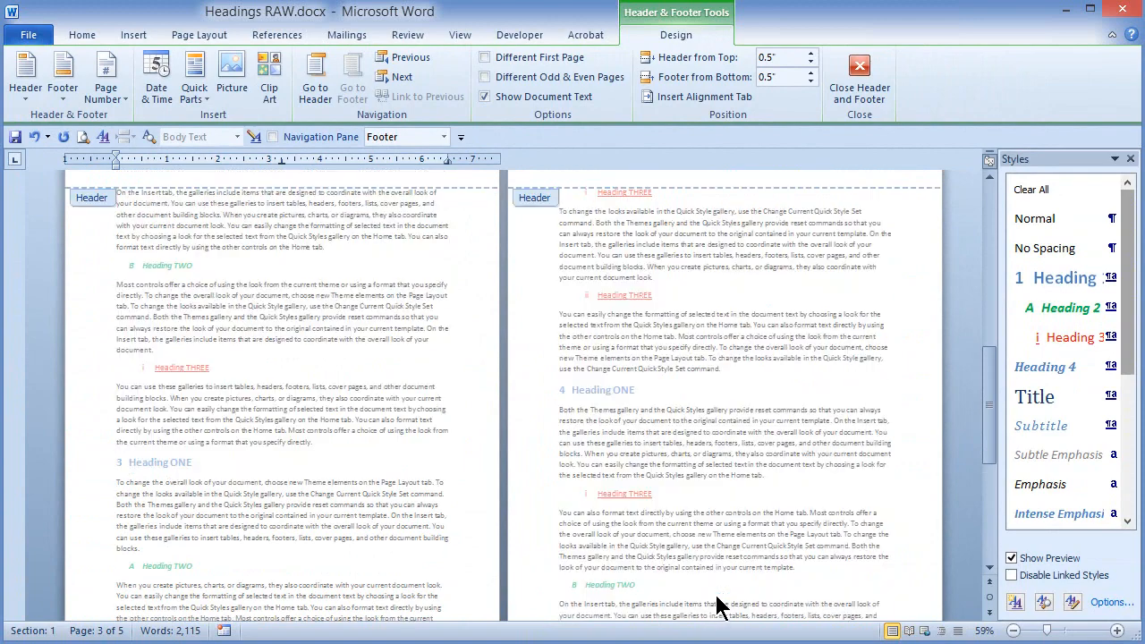
scroll(720, 608, up, 12)
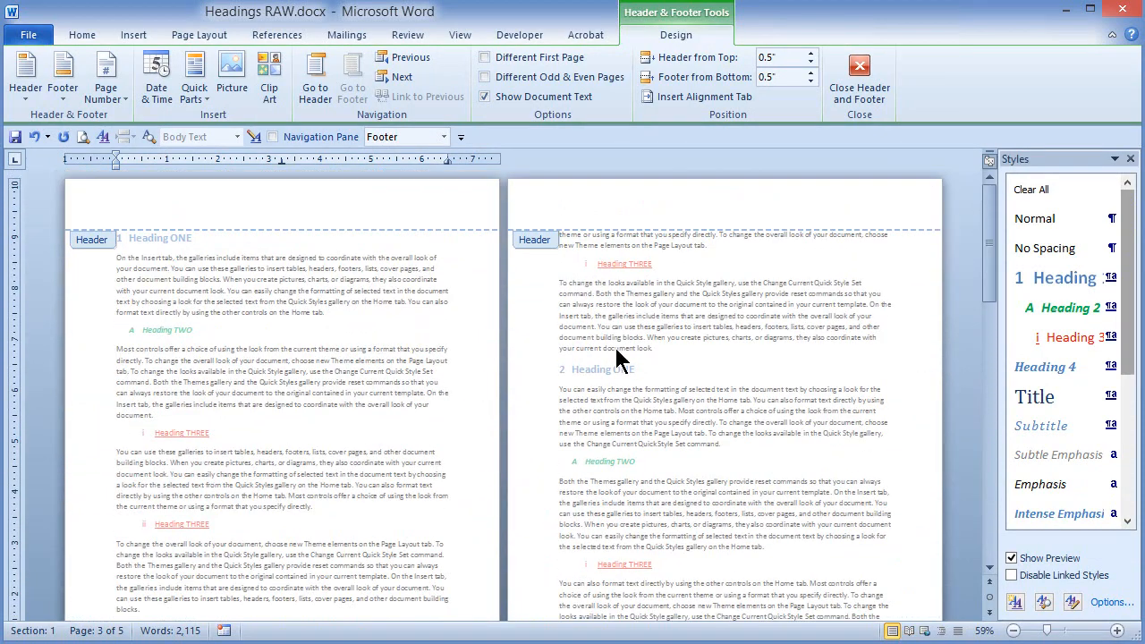
double_click(331, 296)
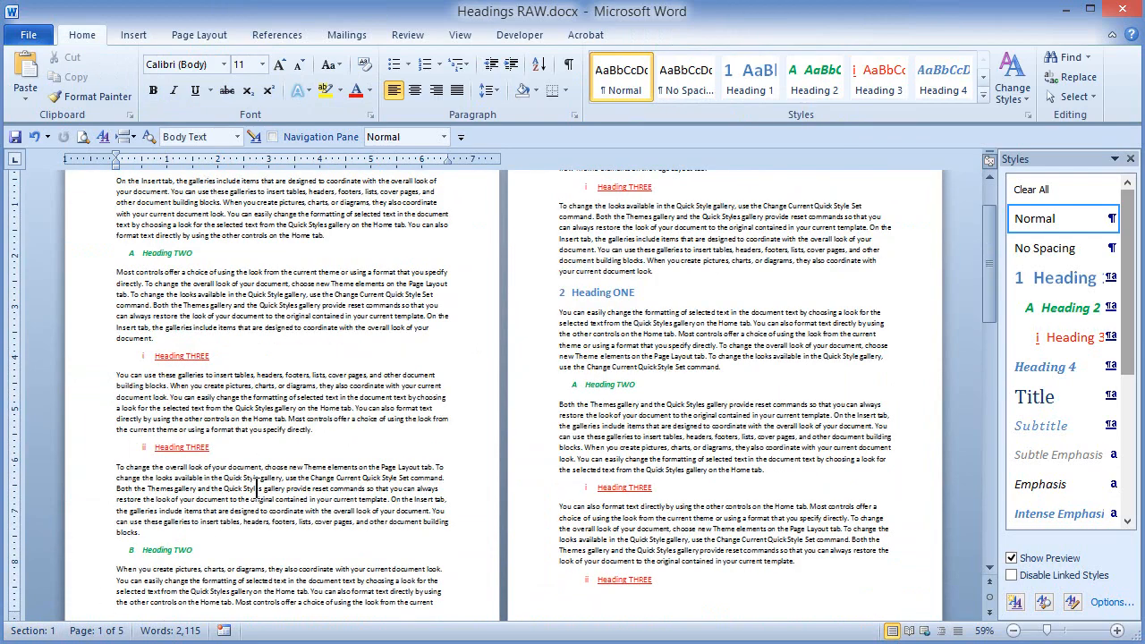
scroll(256, 490, up, 2)
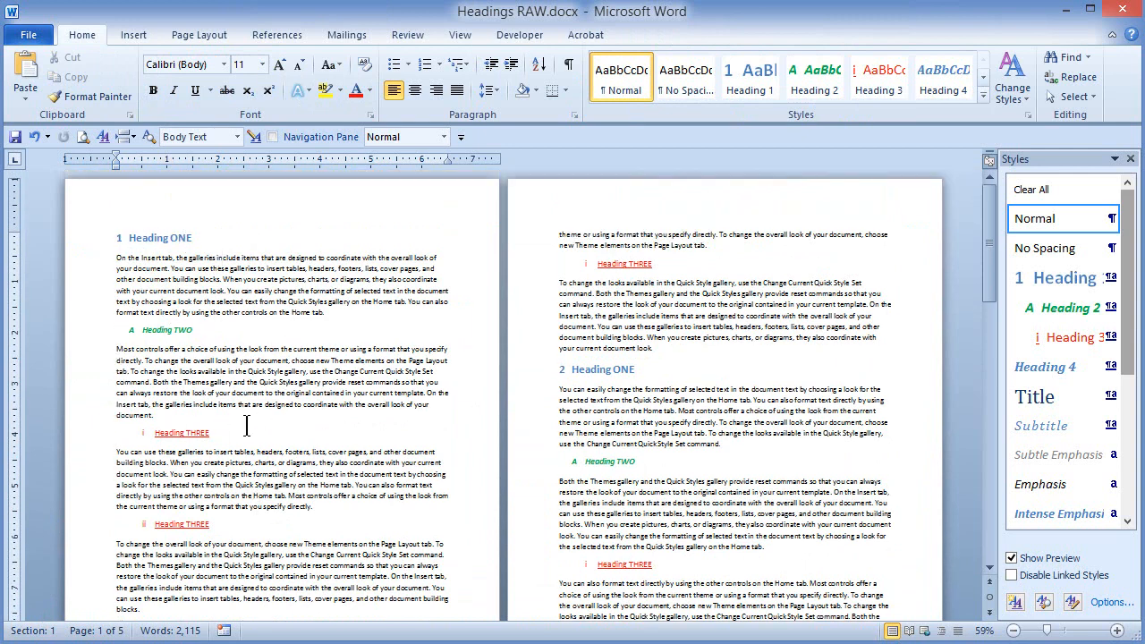
Insert a Next Page section break directly before the heading "2 Heading ONE".
click(553, 372)
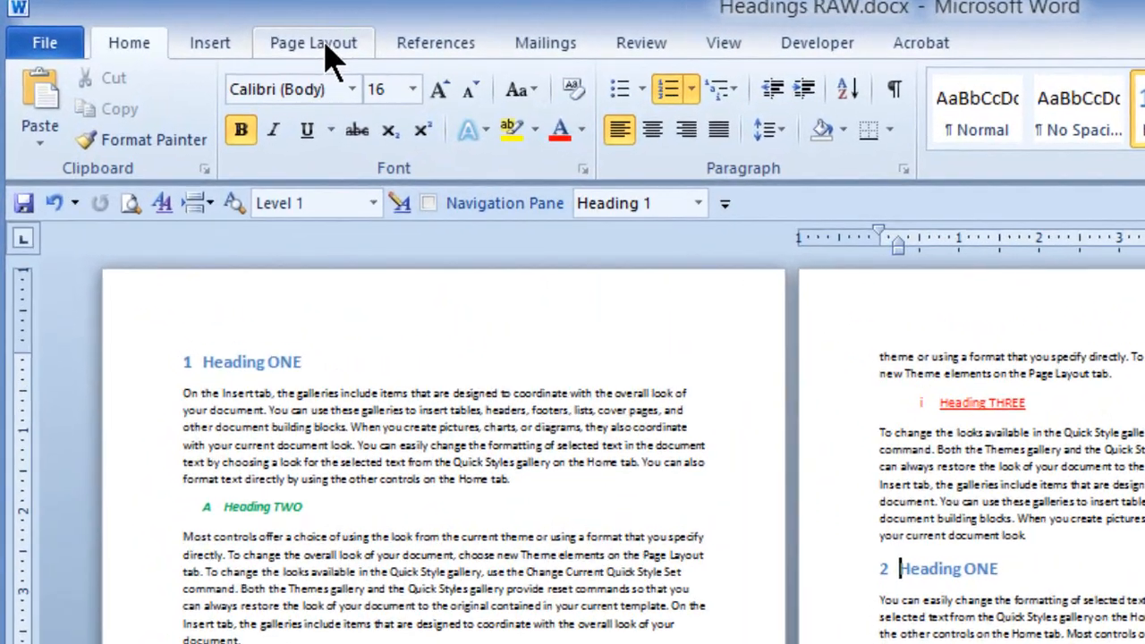
click(206, 37)
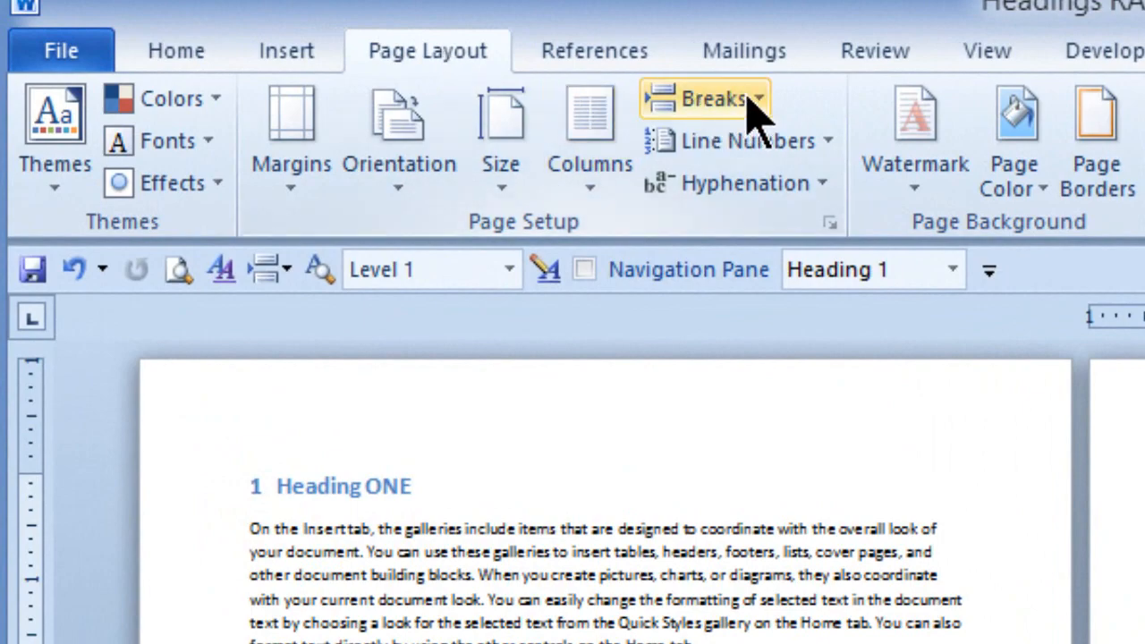
click(750, 100)
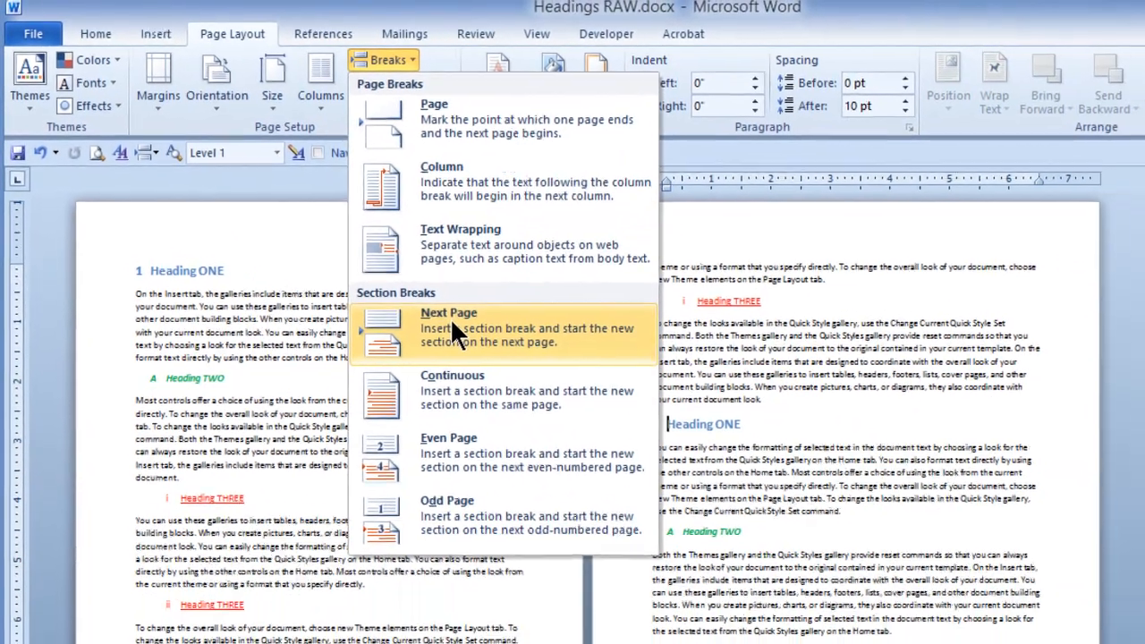
click(451, 328)
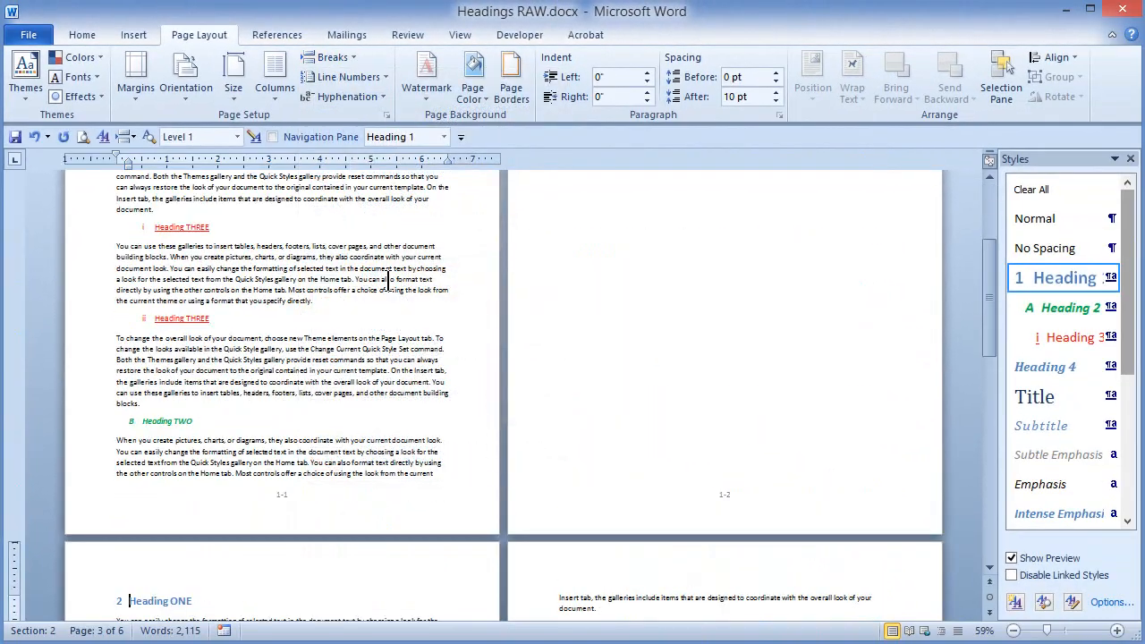
Insert a Next Page section break directly before the heading "3 Heading ONE".
click(271, 350)
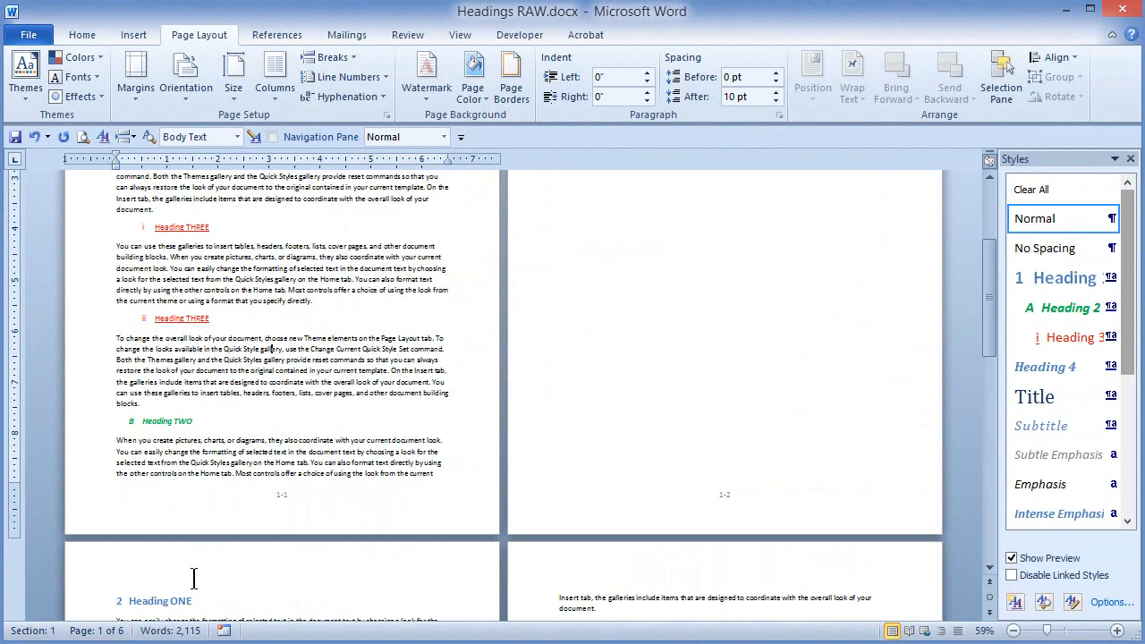
scroll(237, 591, down, 3)
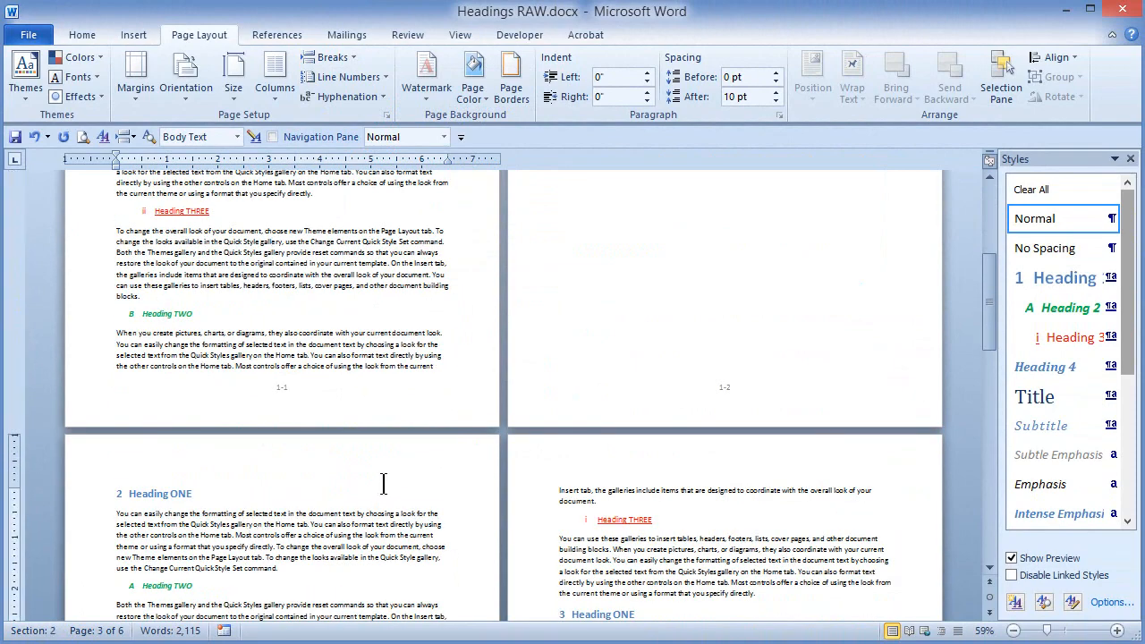
scroll(383, 483, down, 9)
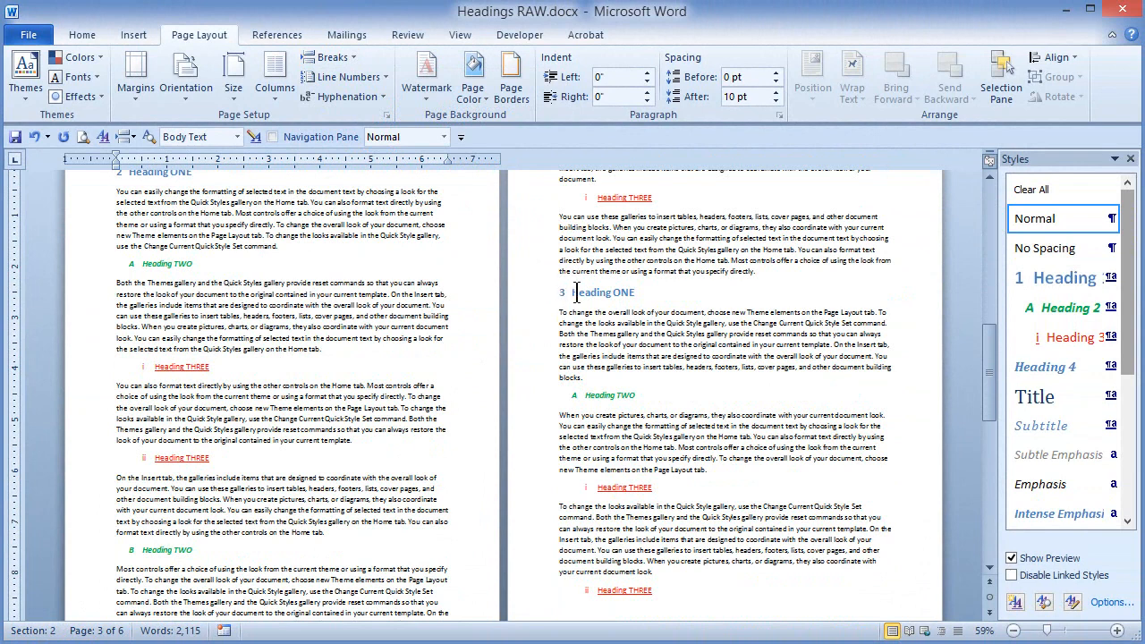
click(549, 295)
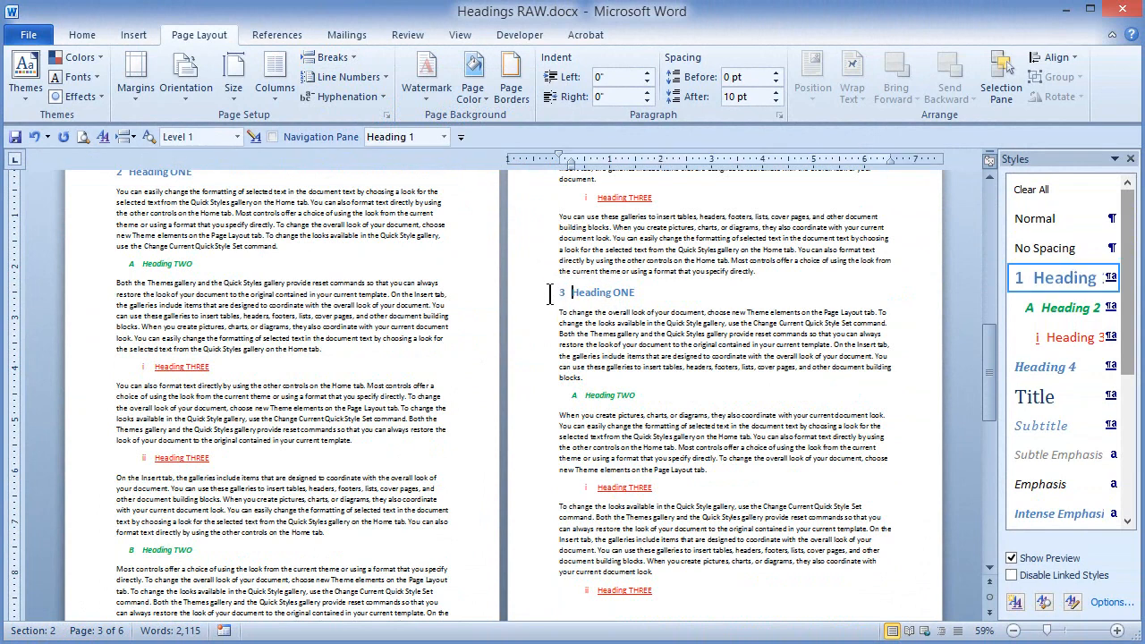
click(333, 57)
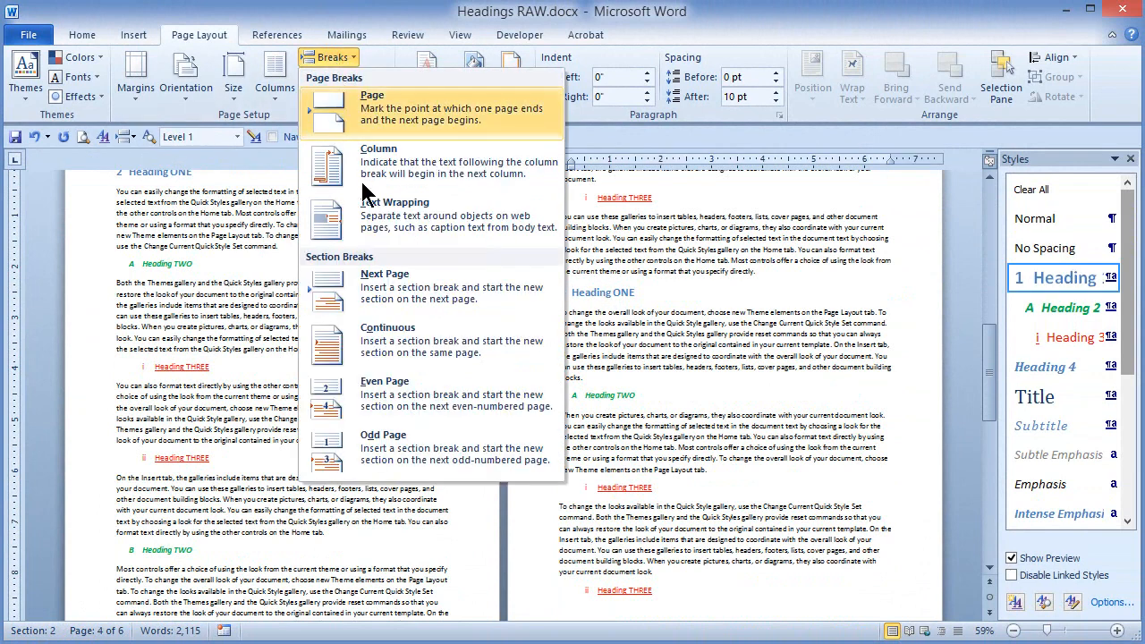
click(383, 285)
Insert a Next Page section break directly before the heading "4 Heading ONE".
scroll(416, 313, down, 5)
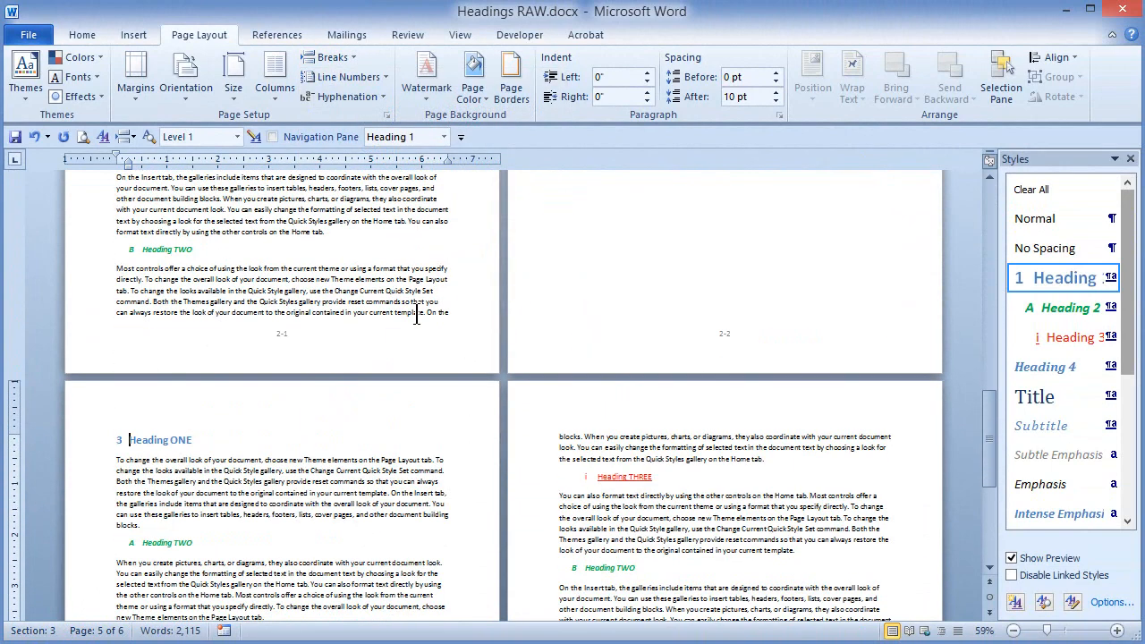
scroll(377, 406, down, 8)
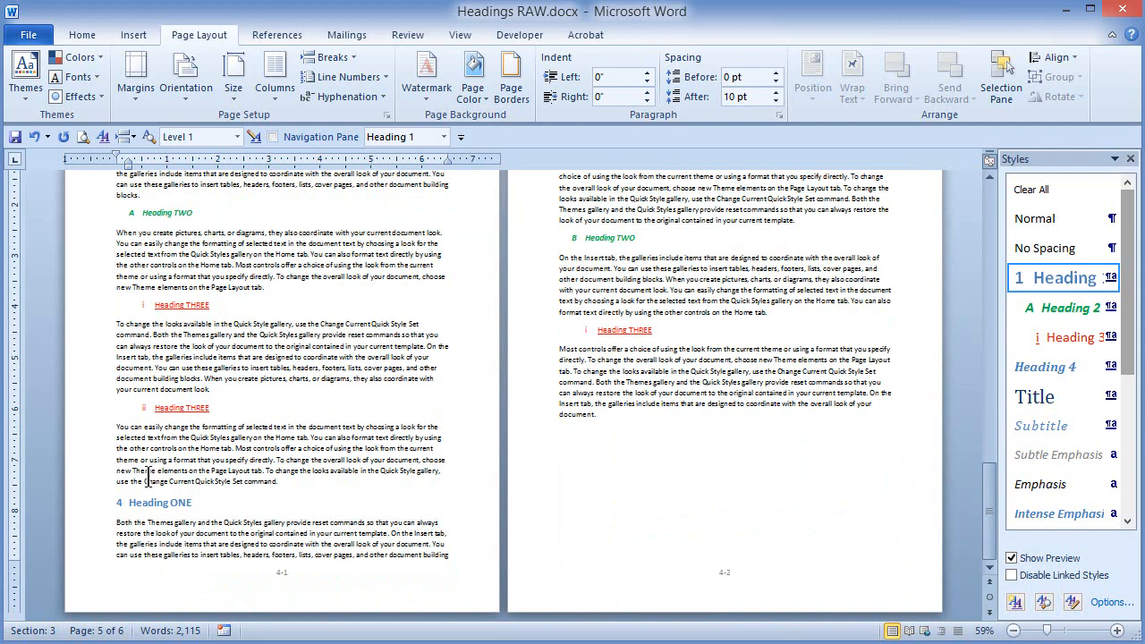
click(338, 61)
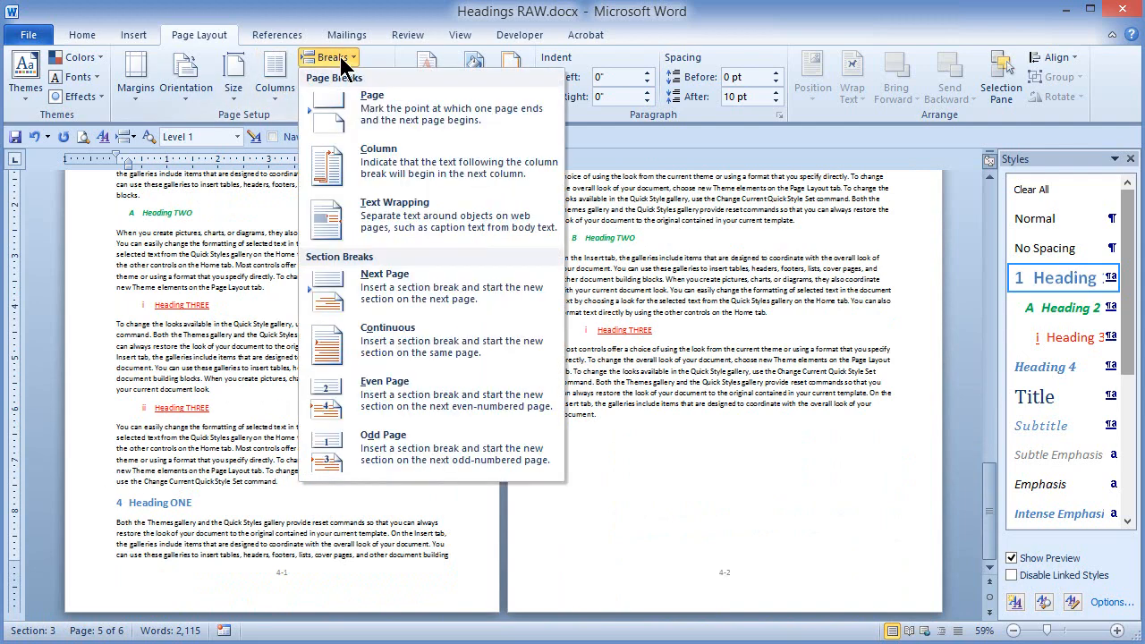
click(380, 288)
Return to the start of the document and examine the page numbers and chapter starts across the sections.
key(ctrl+Home)
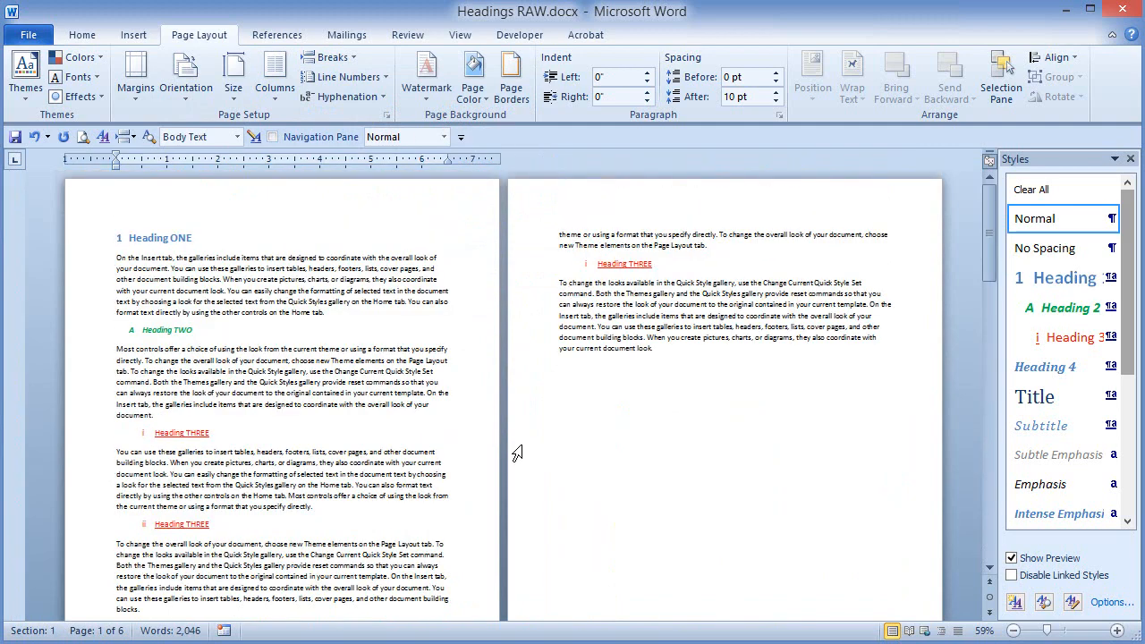
scroll(461, 426, down, 15)
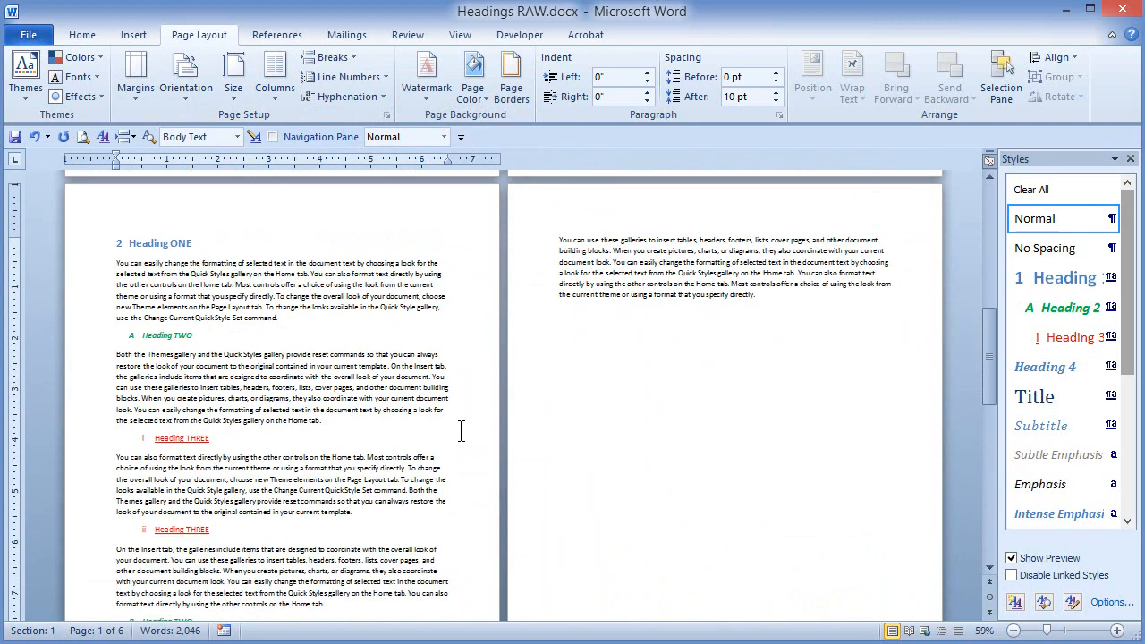
scroll(461, 431, down, 3)
click(460, 431)
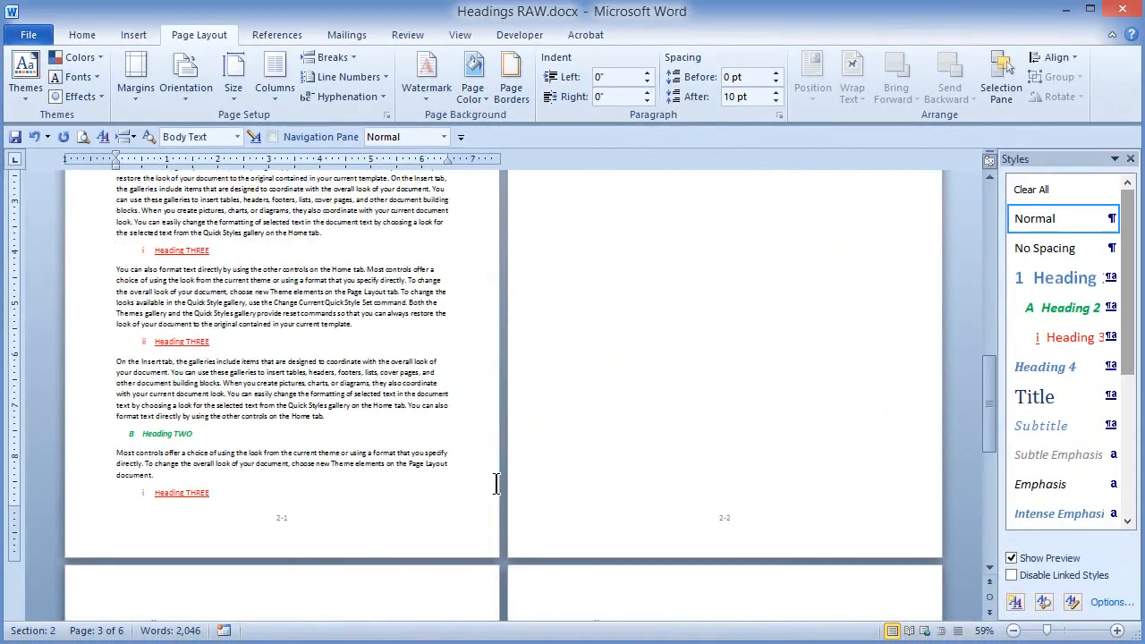
scroll(499, 484, down, 5)
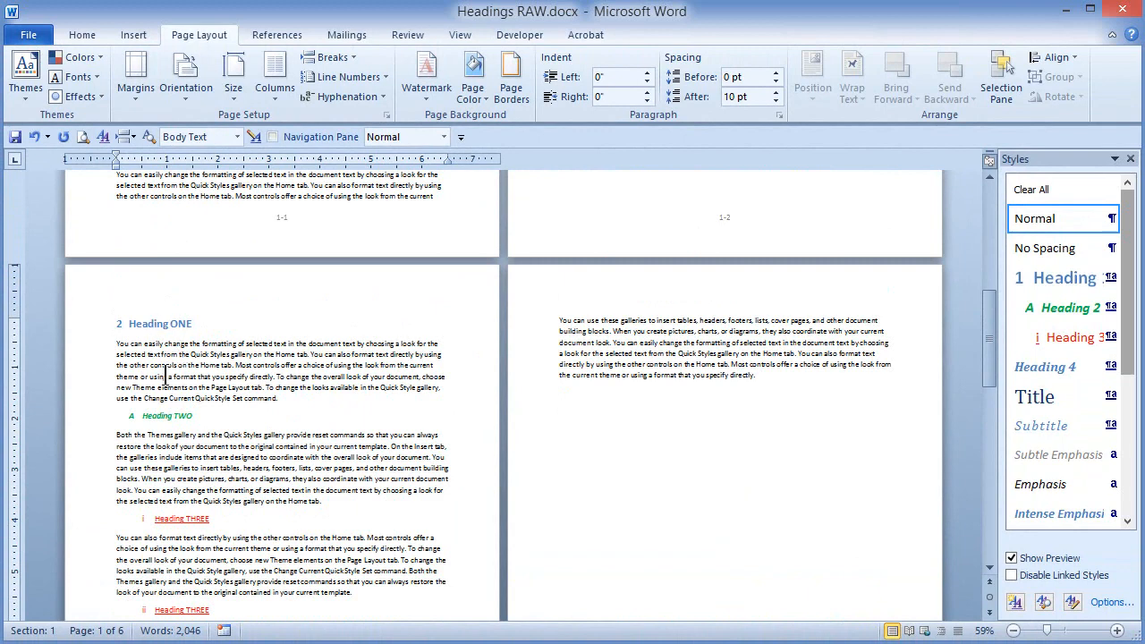
scroll(164, 375, down, 7)
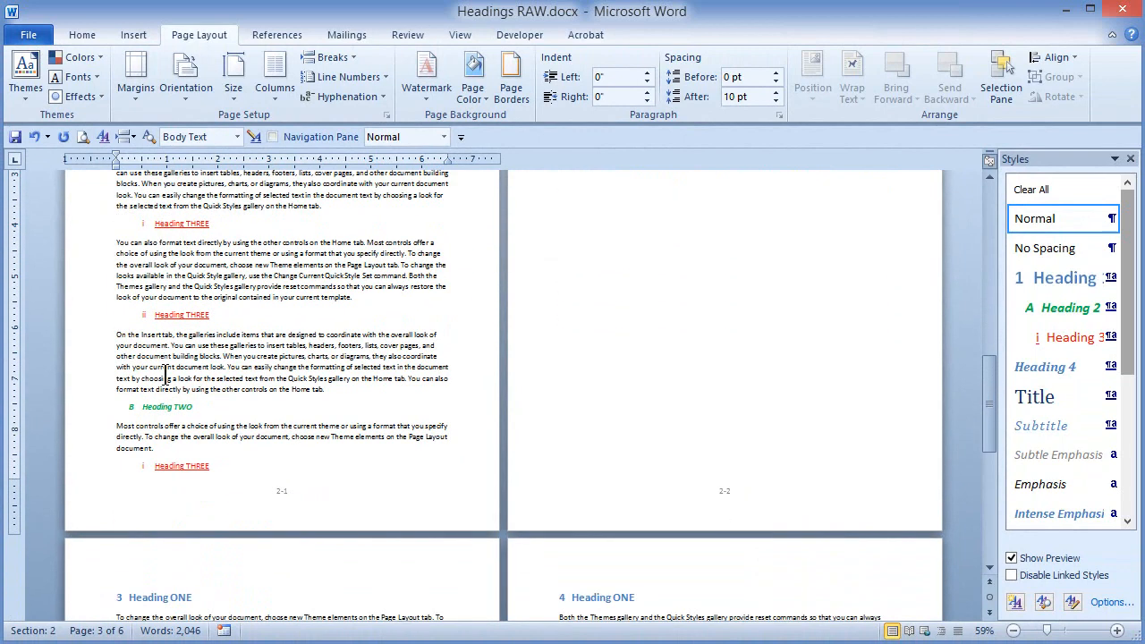
Turn on Keep with next for the stranded Heading THREE at the end of page 2-1 and update the Heading 3 style to match it.
click(84, 472)
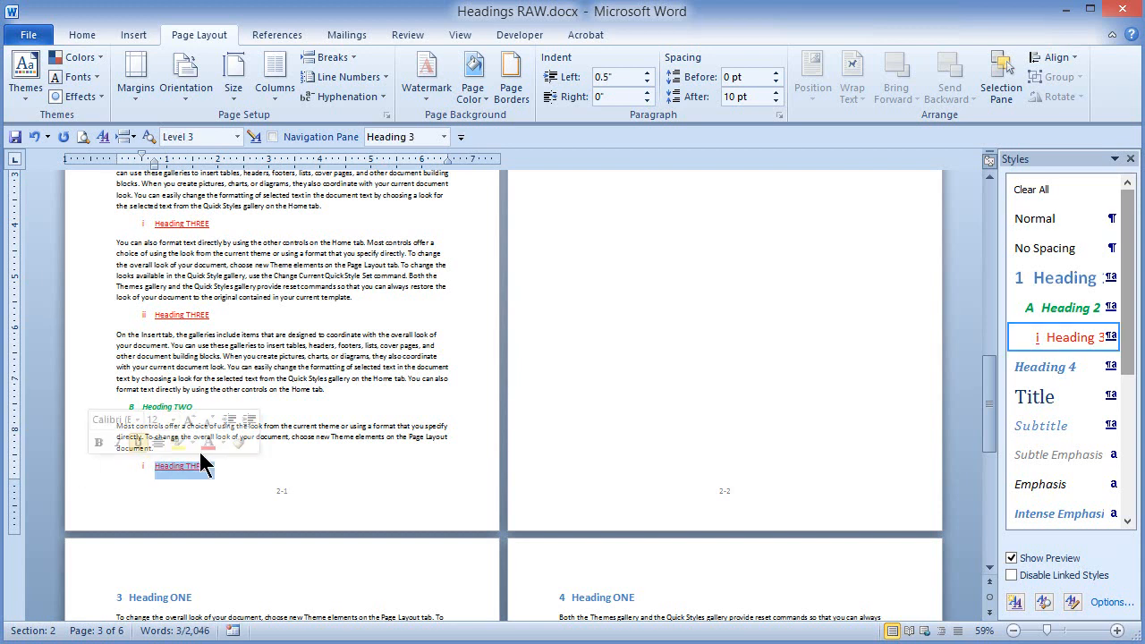
click(82, 36)
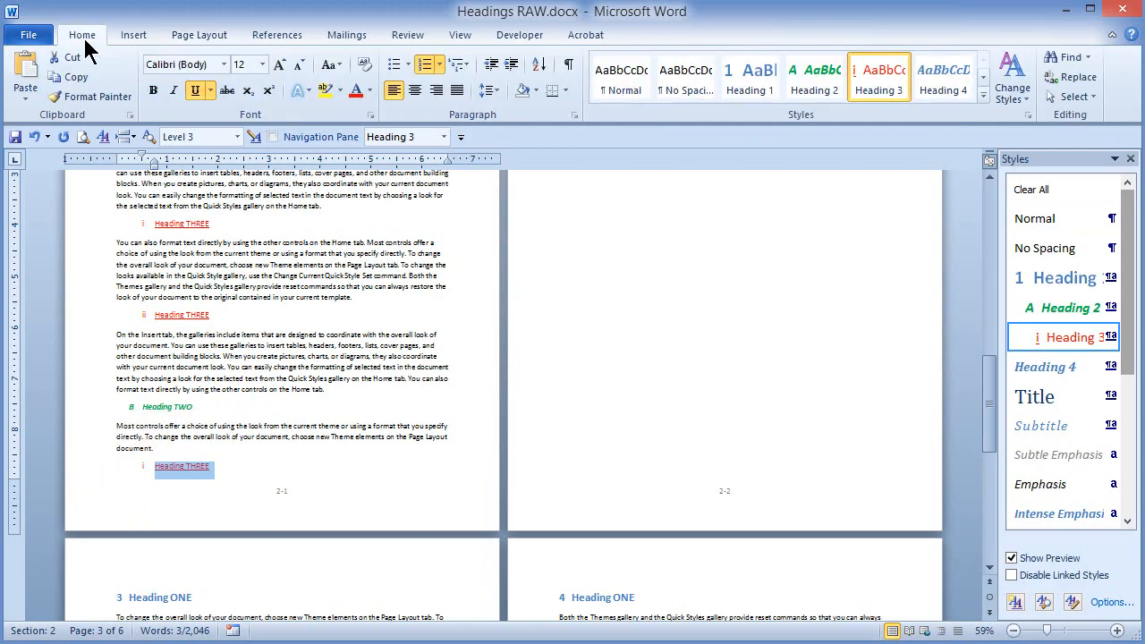
click(573, 113)
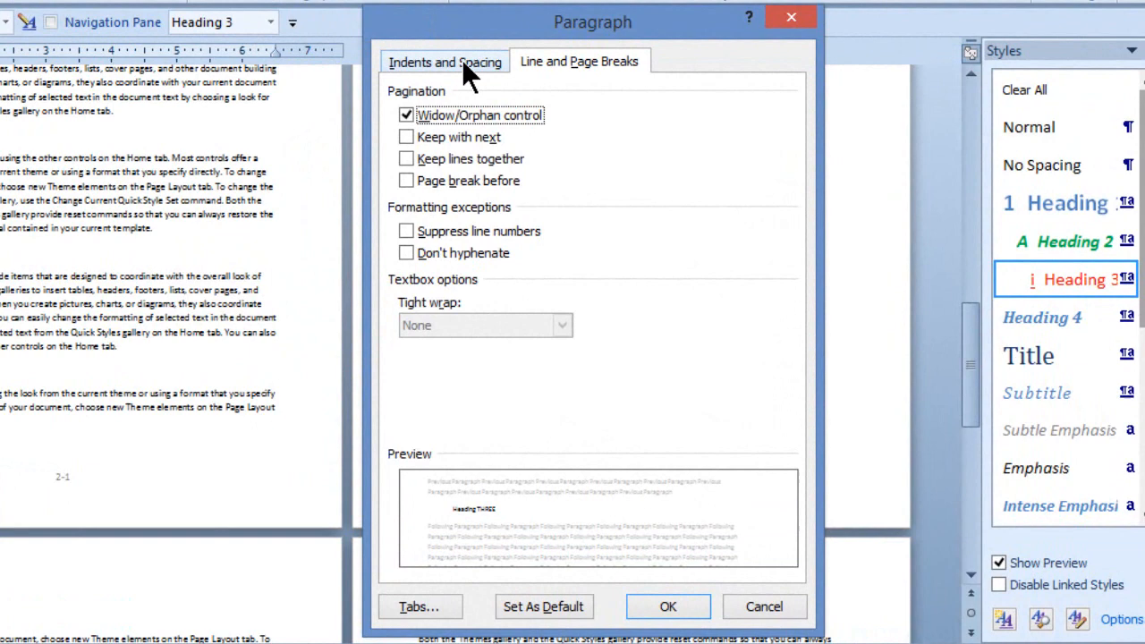
click(461, 59)
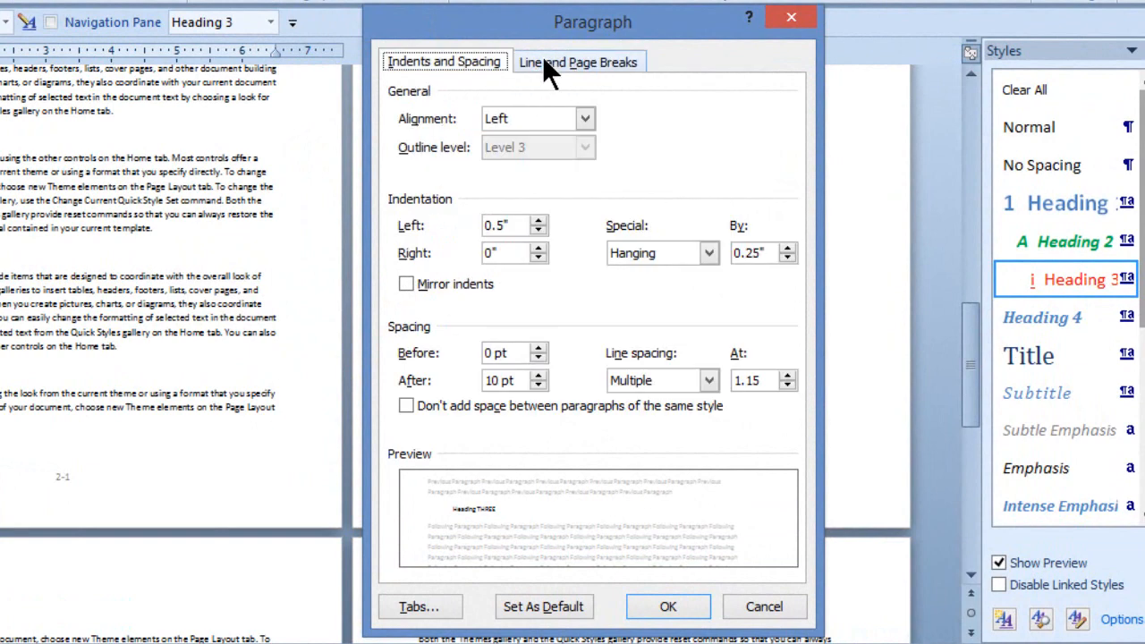
click(578, 57)
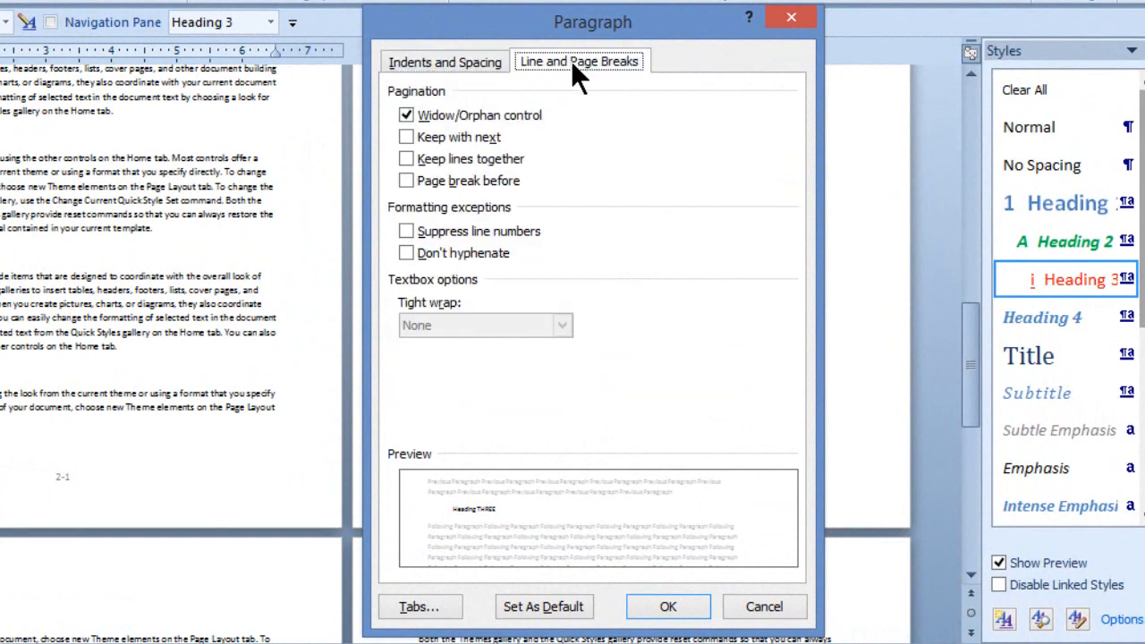
click(406, 136)
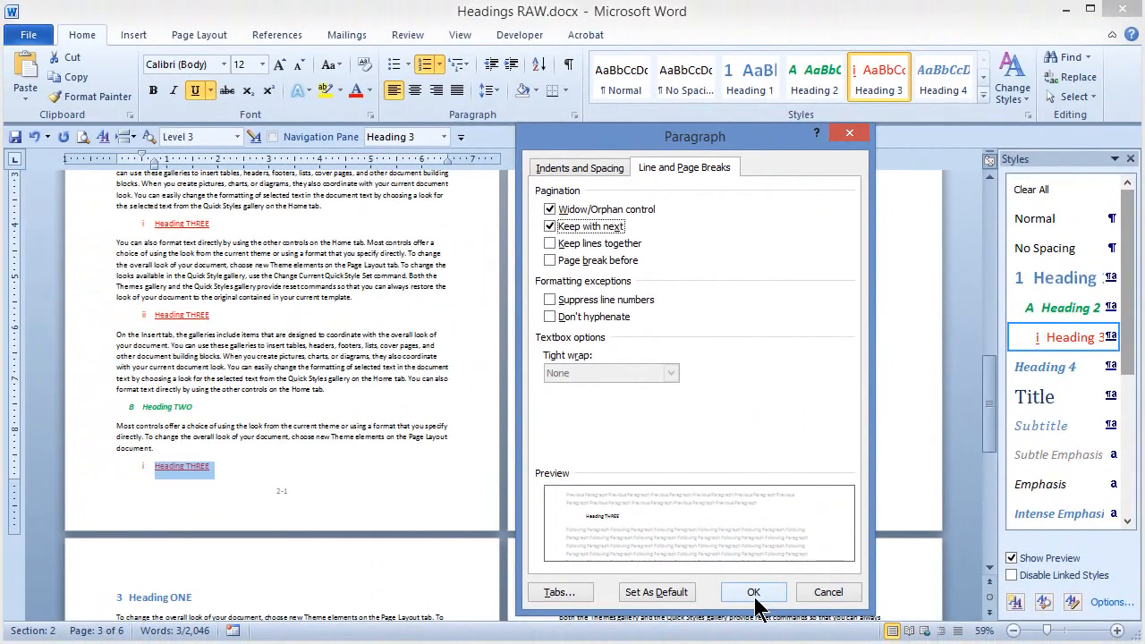
click(754, 592)
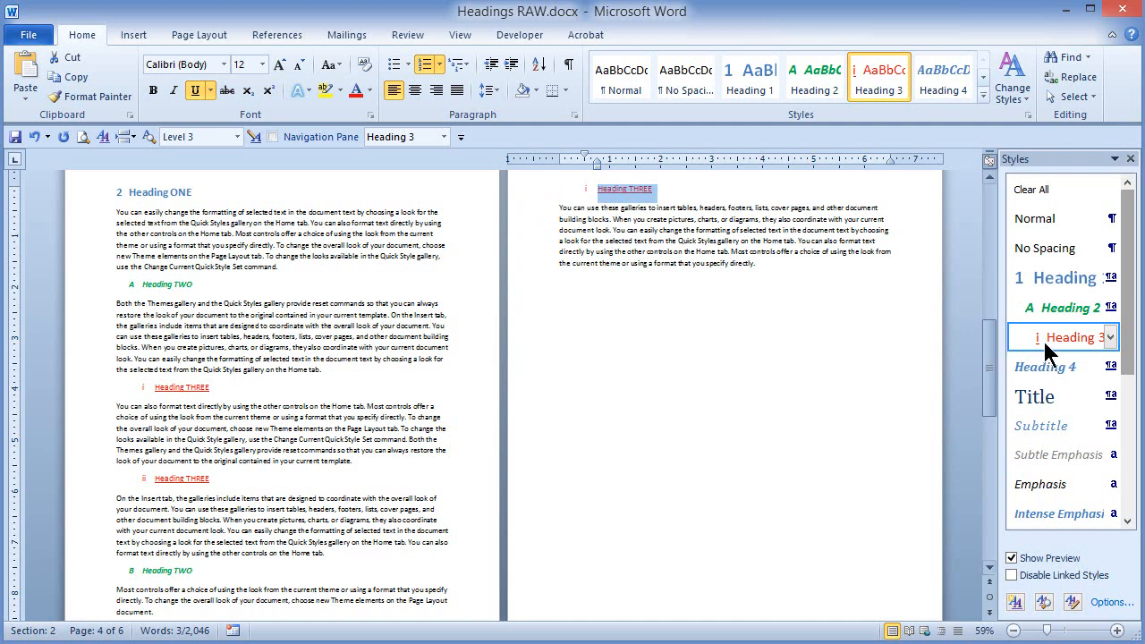
click(1111, 338)
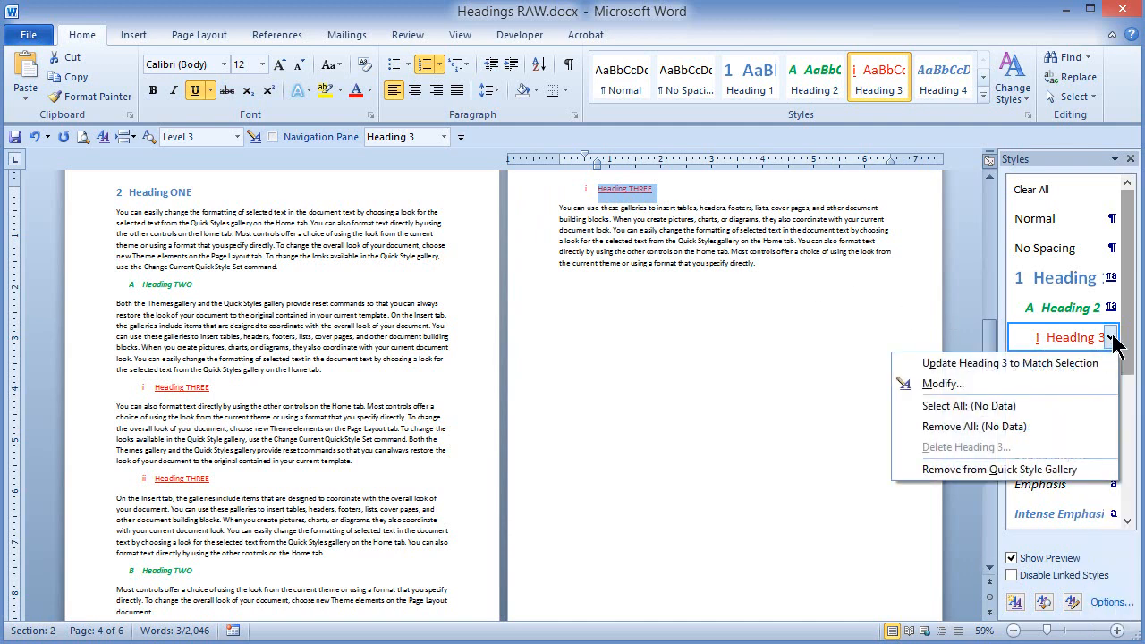
click(1023, 365)
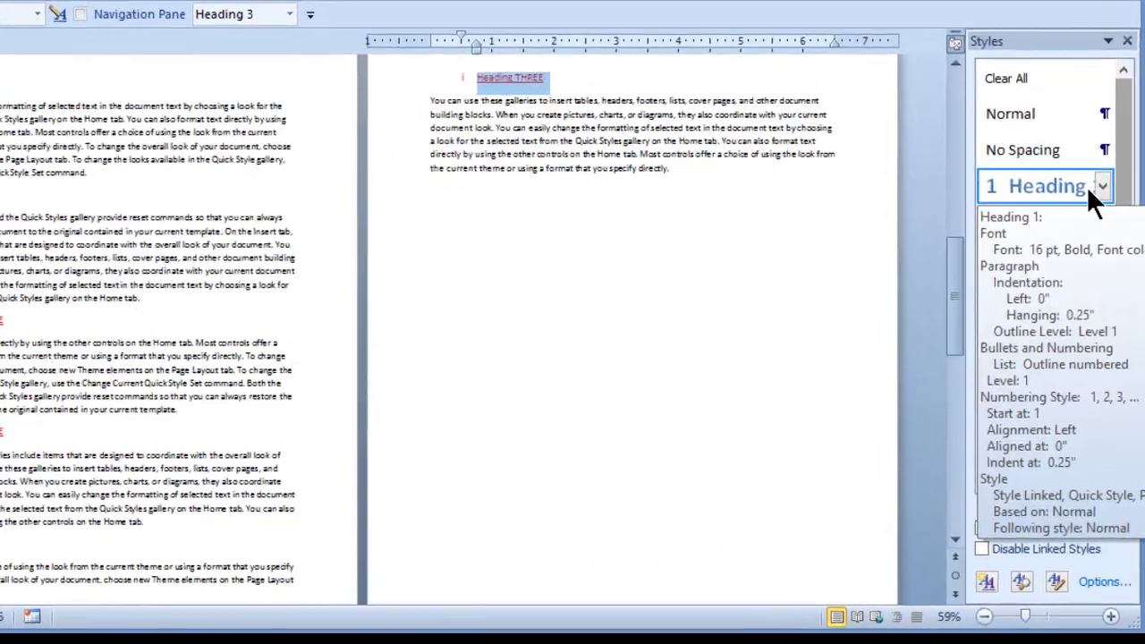
Modify the Heading 1 style's paragraph format to enable Keep with next.
click(1110, 277)
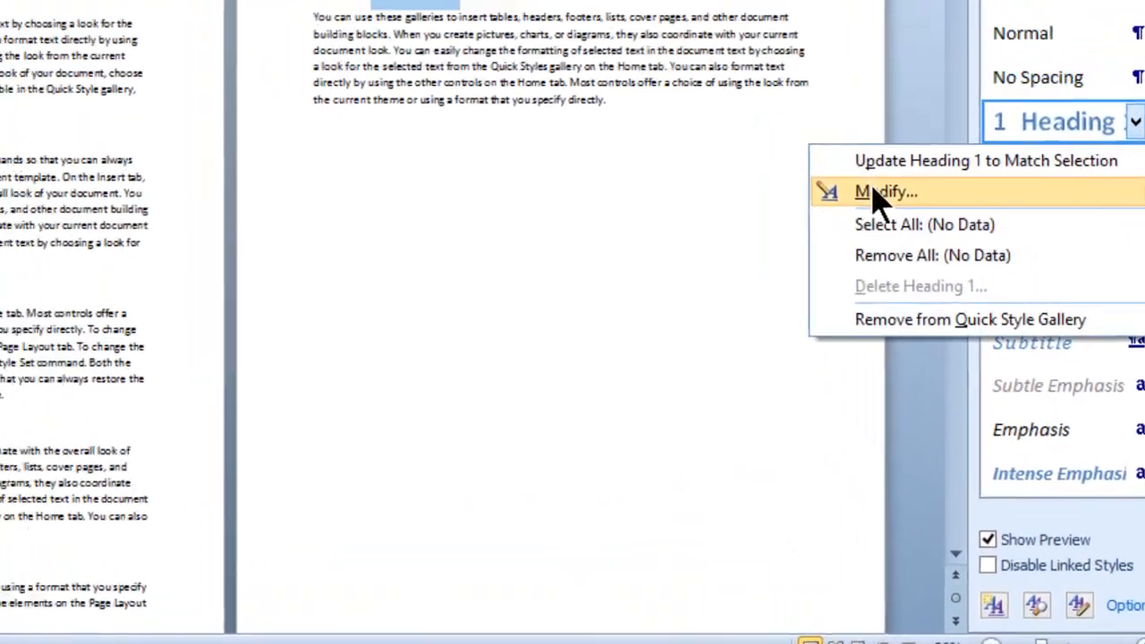
click(832, 120)
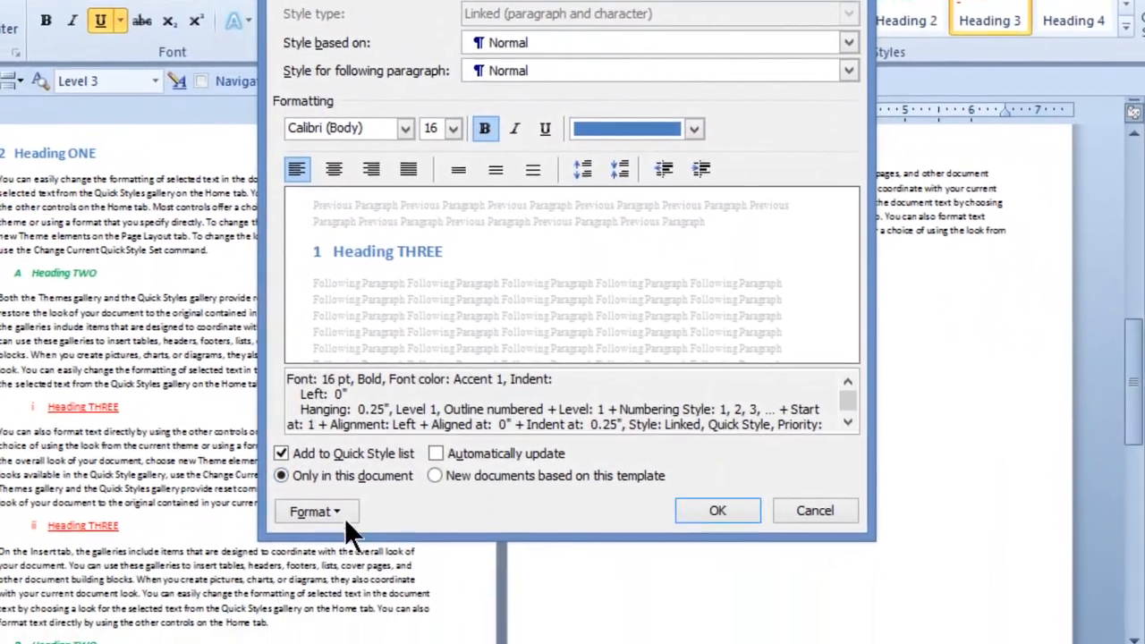
click(304, 608)
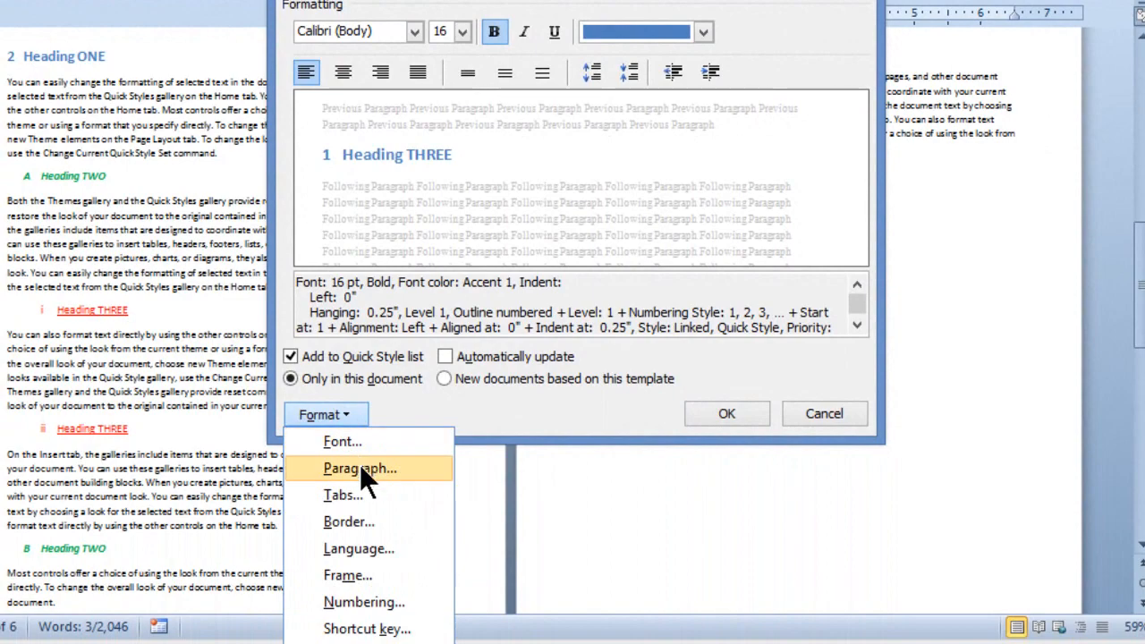
click(359, 465)
click(591, 100)
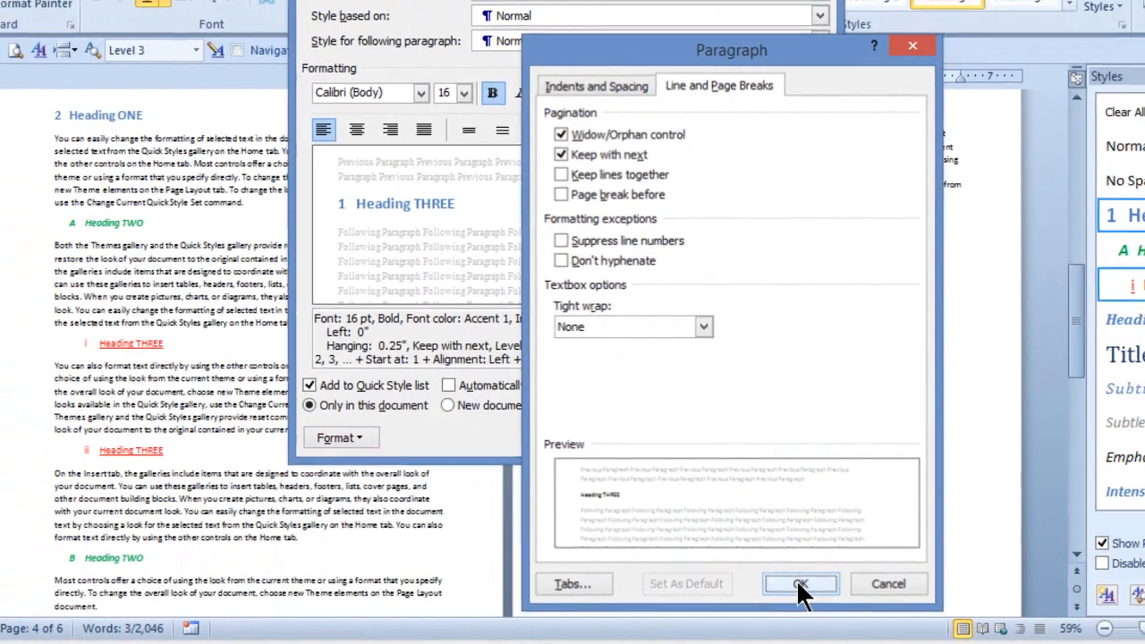
click(835, 576)
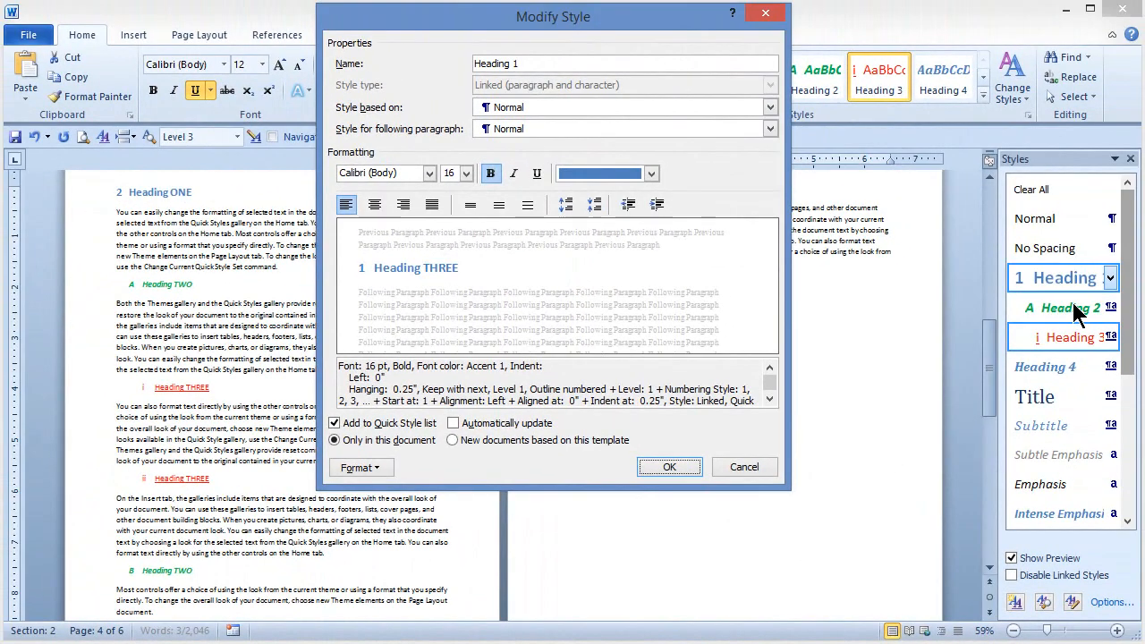
click(672, 466)
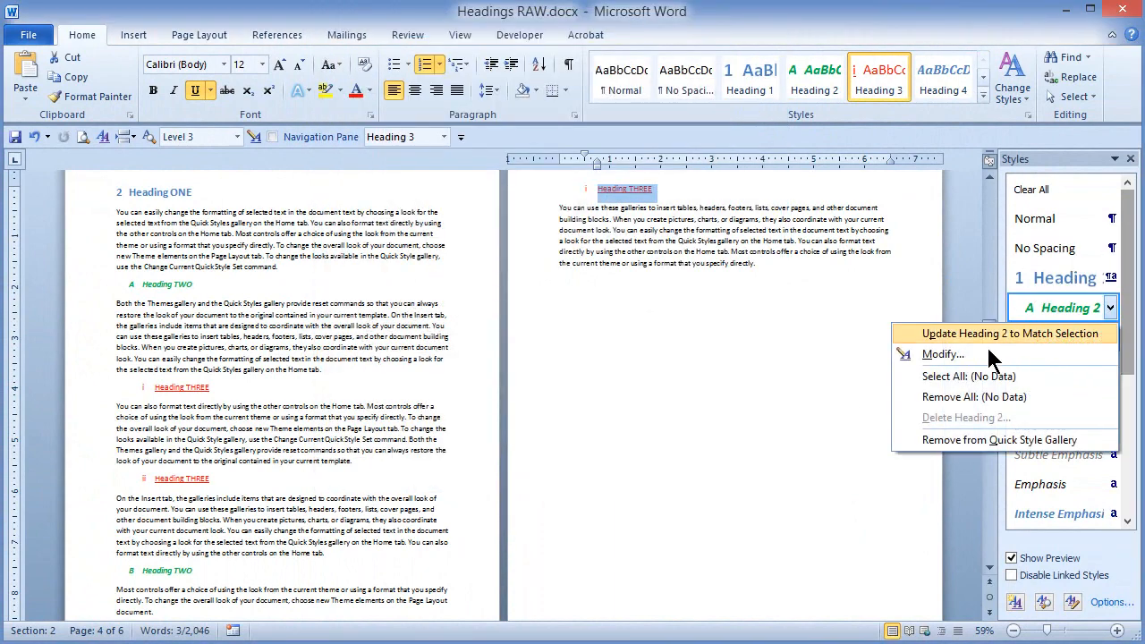
Modify the Heading 2 style's paragraph format to enable Keep with next.
click(948, 354)
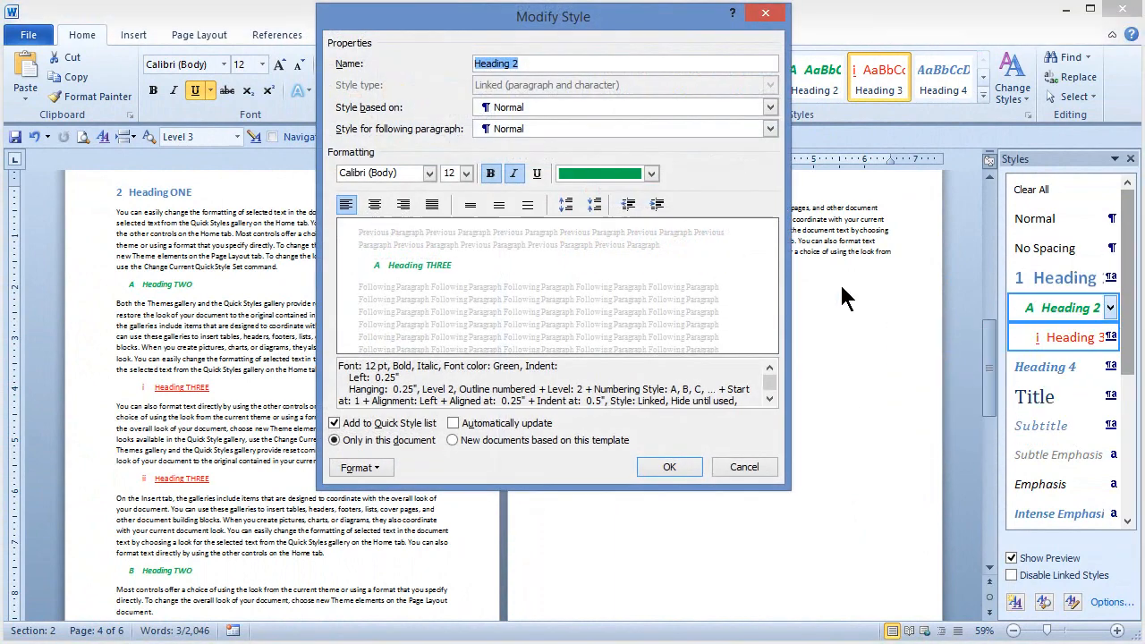
click(360, 467)
click(393, 508)
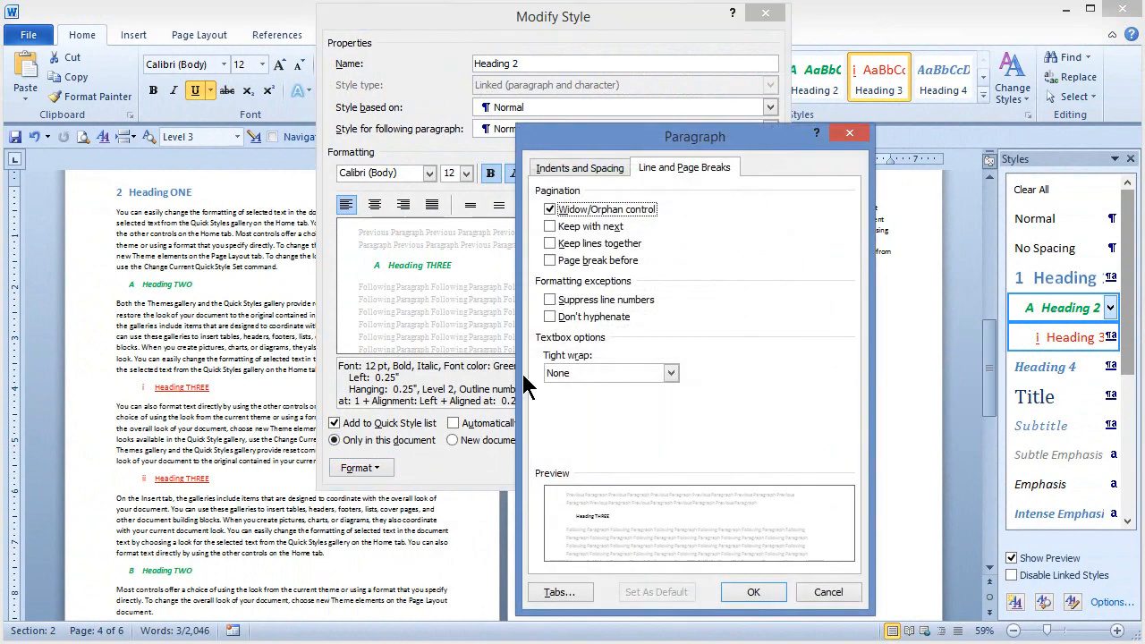
click(575, 229)
click(756, 597)
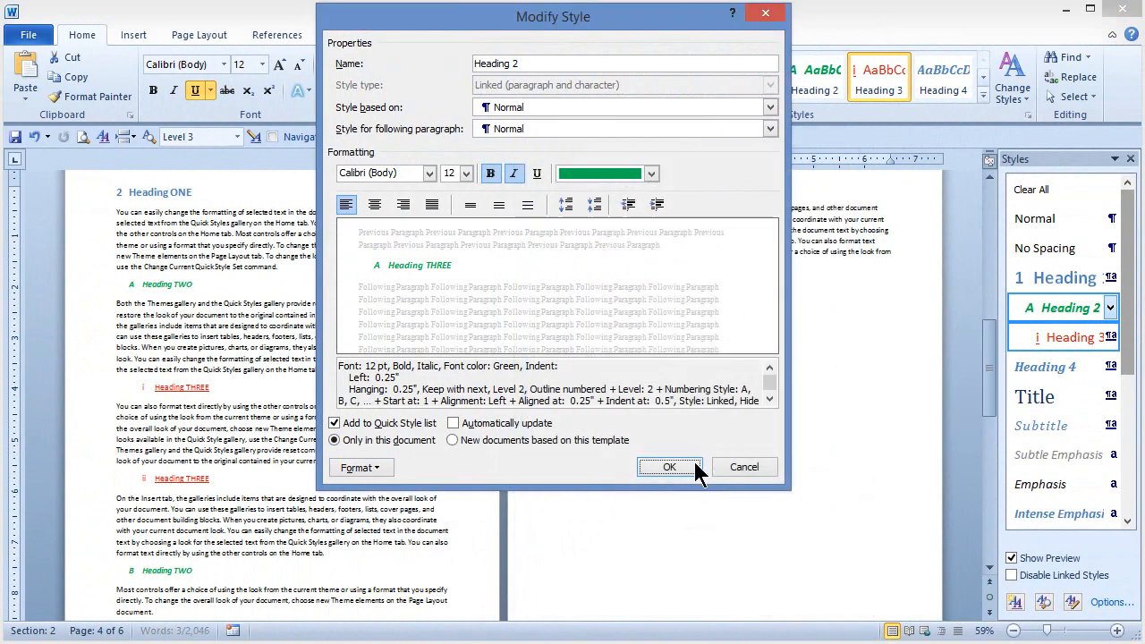
click(683, 468)
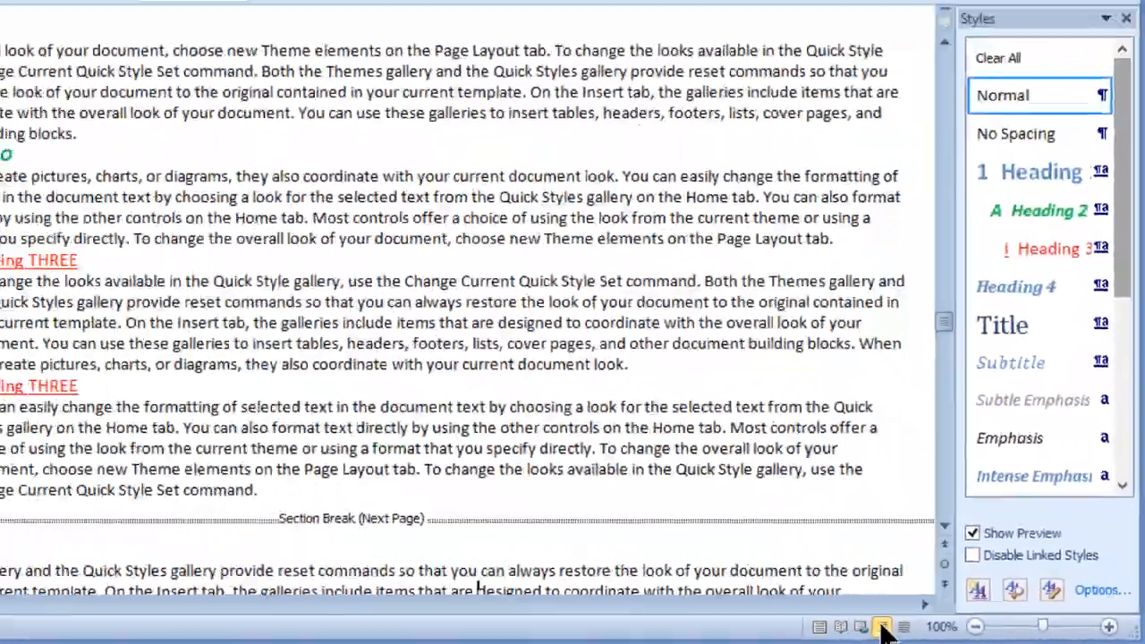
Display the document in Outline view with only the headings down to Level 3 shown.
click(645, 612)
click(771, 129)
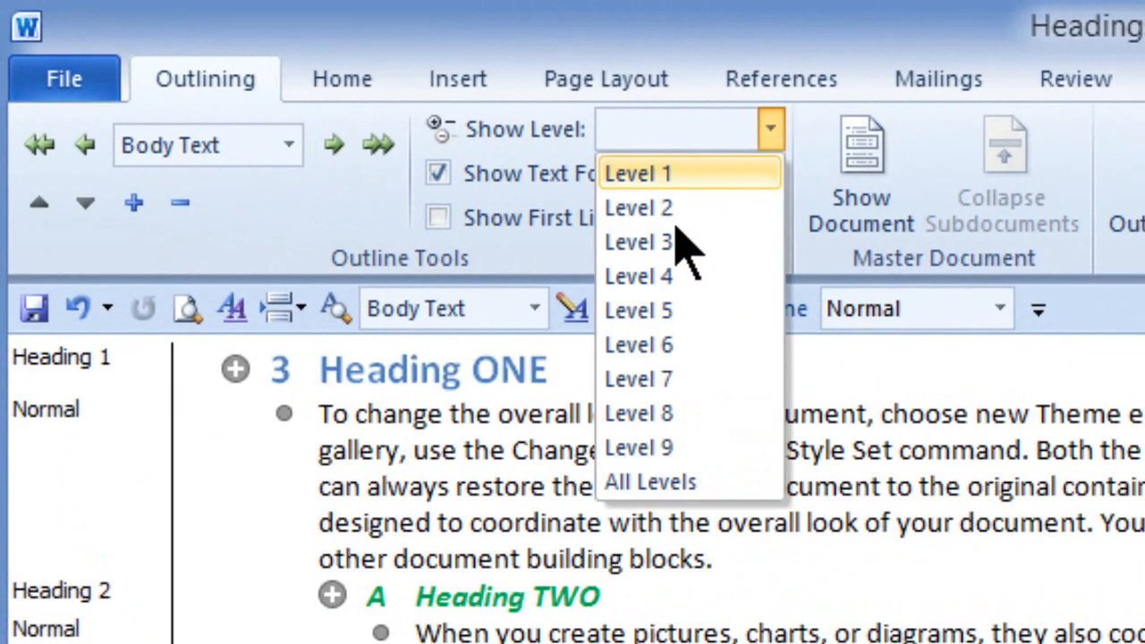
click(649, 244)
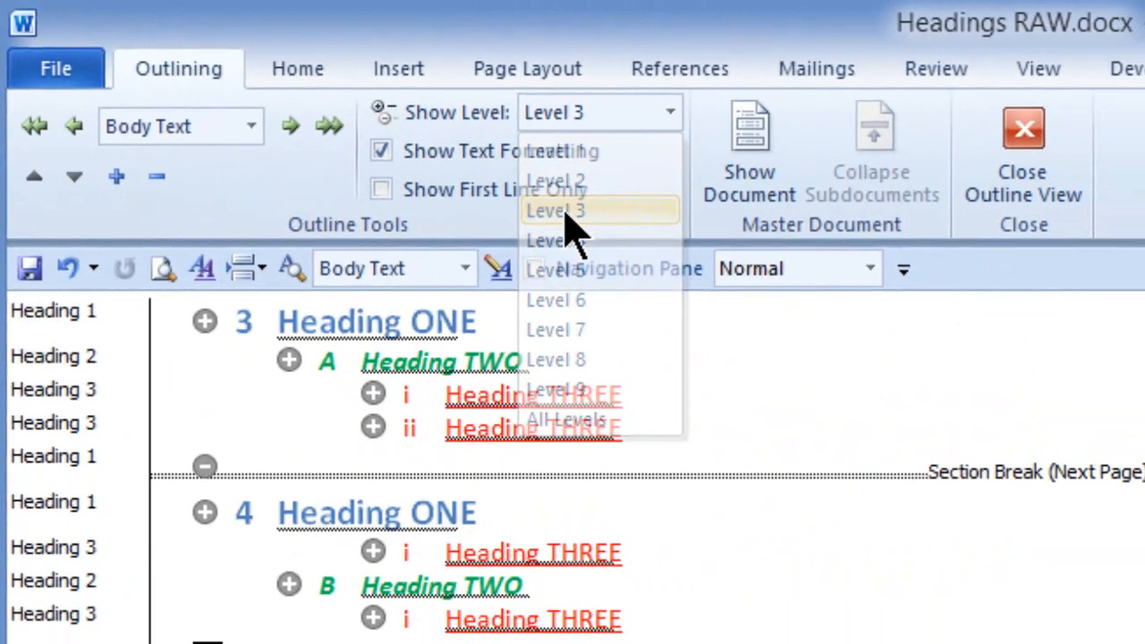
key(ctrl+alt+shift+s)
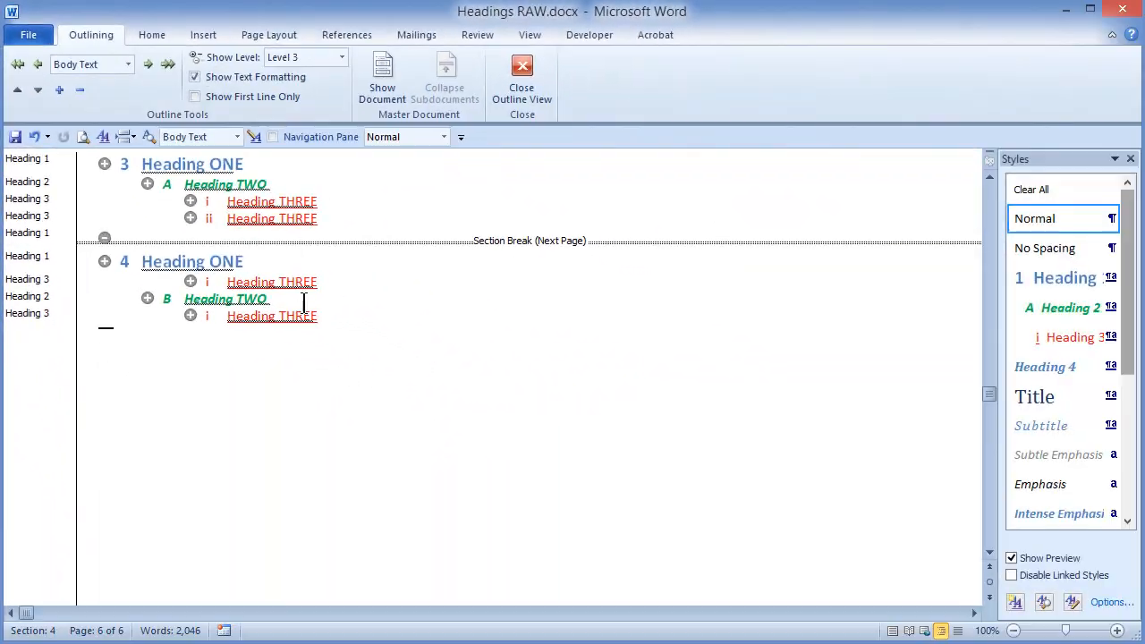
scroll(357, 327, up, 3)
scroll(356, 330, up, 1)
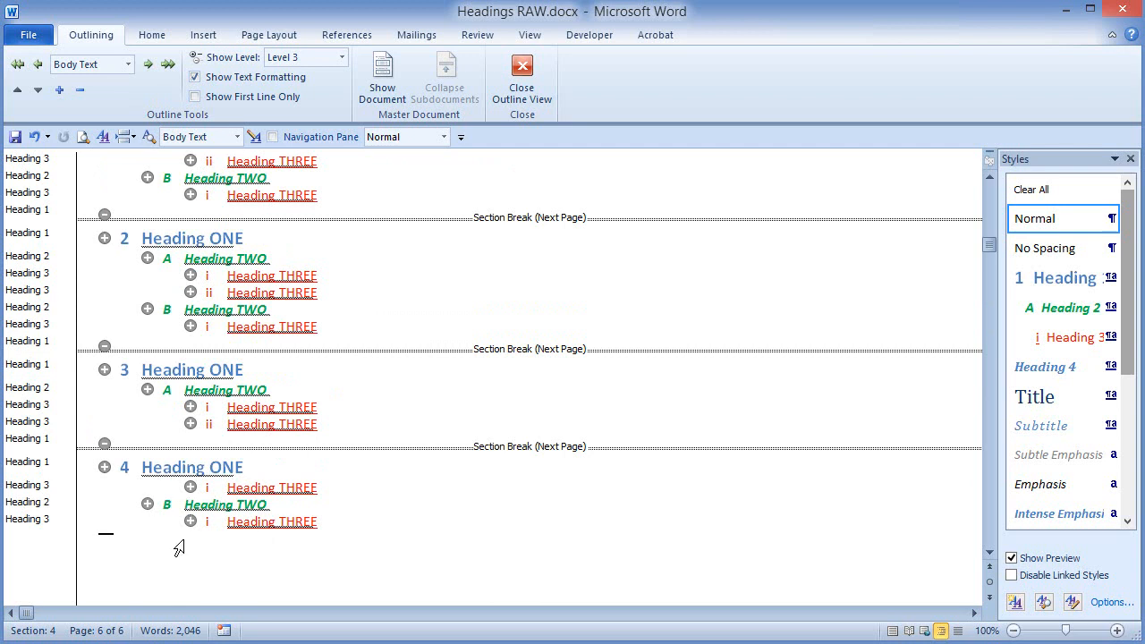
Move the Heading THREE directly under "4 Heading ONE" to below that chapter's Heading TWO and return to Print Layout view.
click(191, 487)
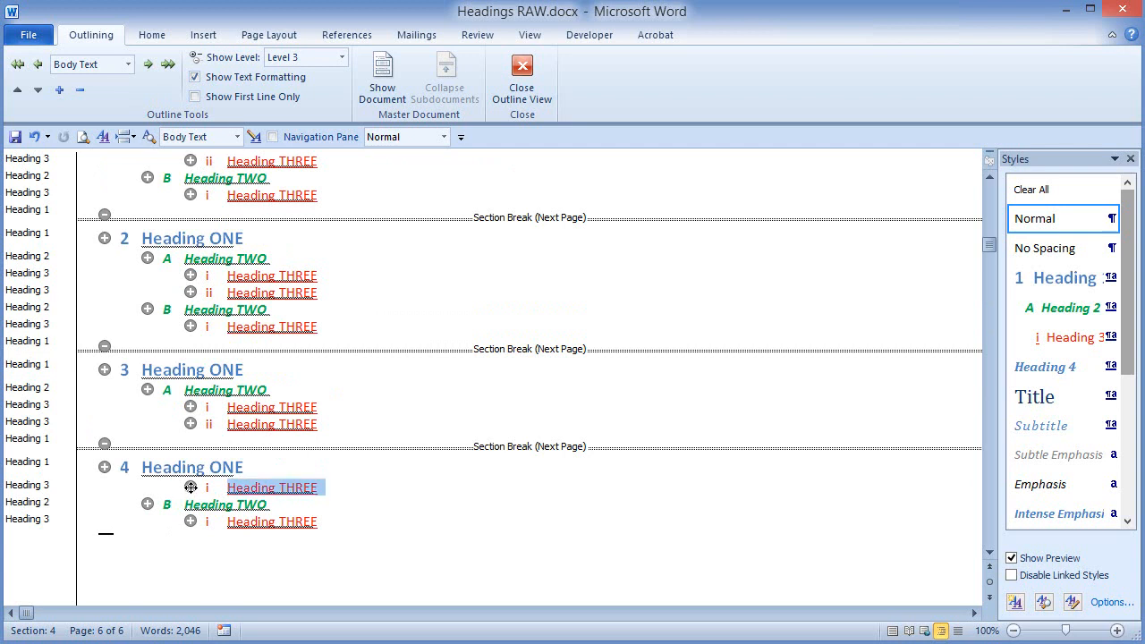
drag(191, 487, 194, 507)
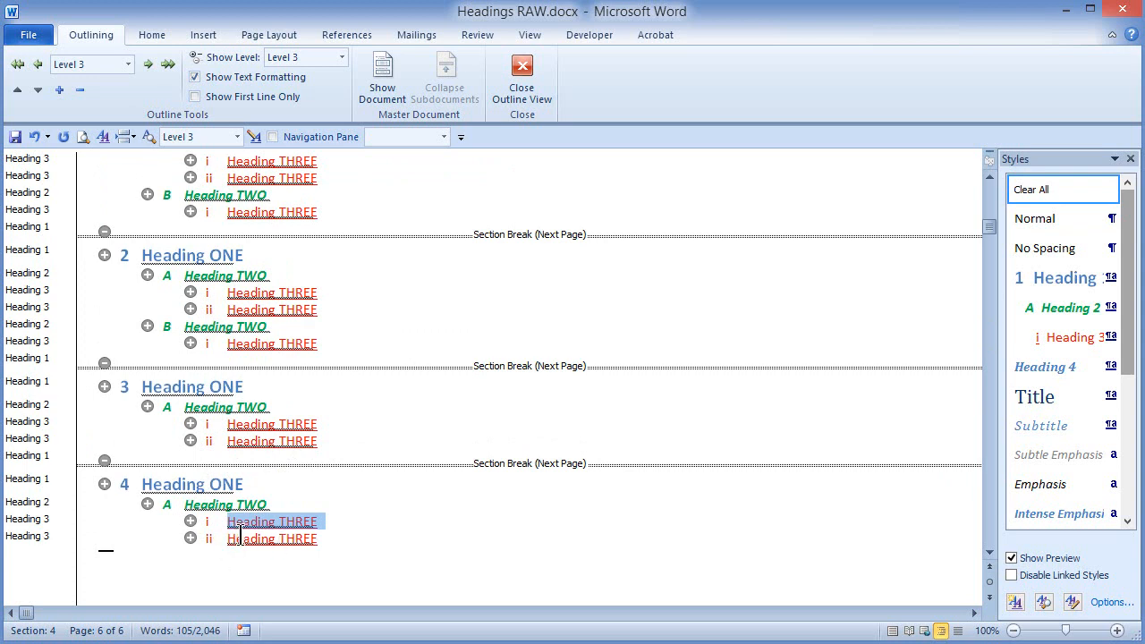
click(891, 631)
click(721, 533)
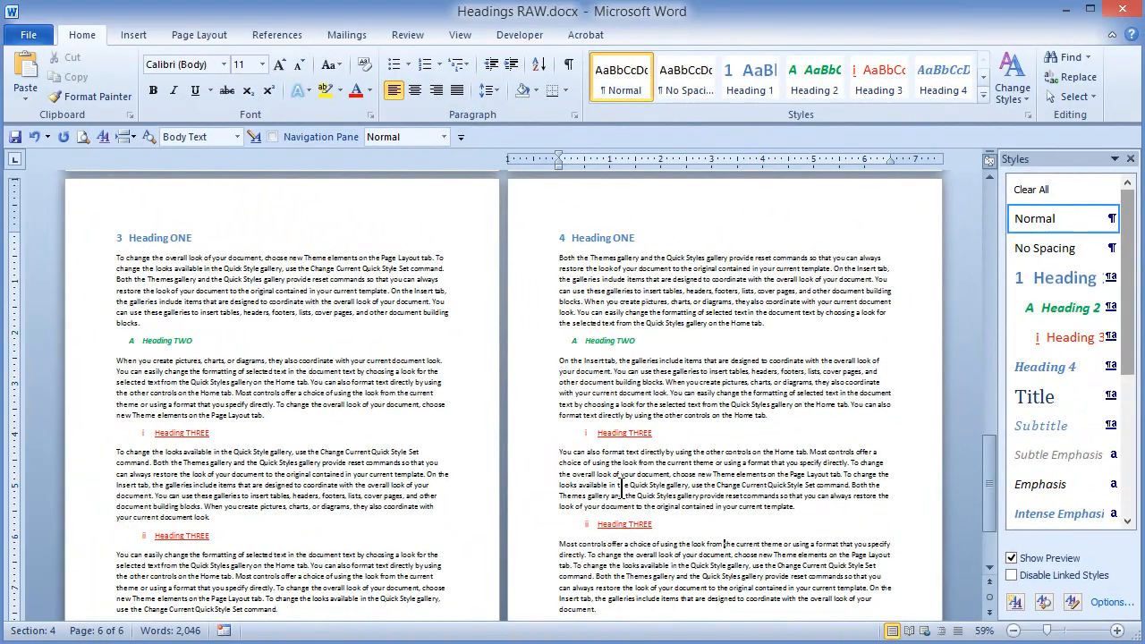
Examine the heading numbering, chapter-based page numbers and page starts throughout the document.
scroll(621, 488, down, 3)
scroll(621, 489, up, 15)
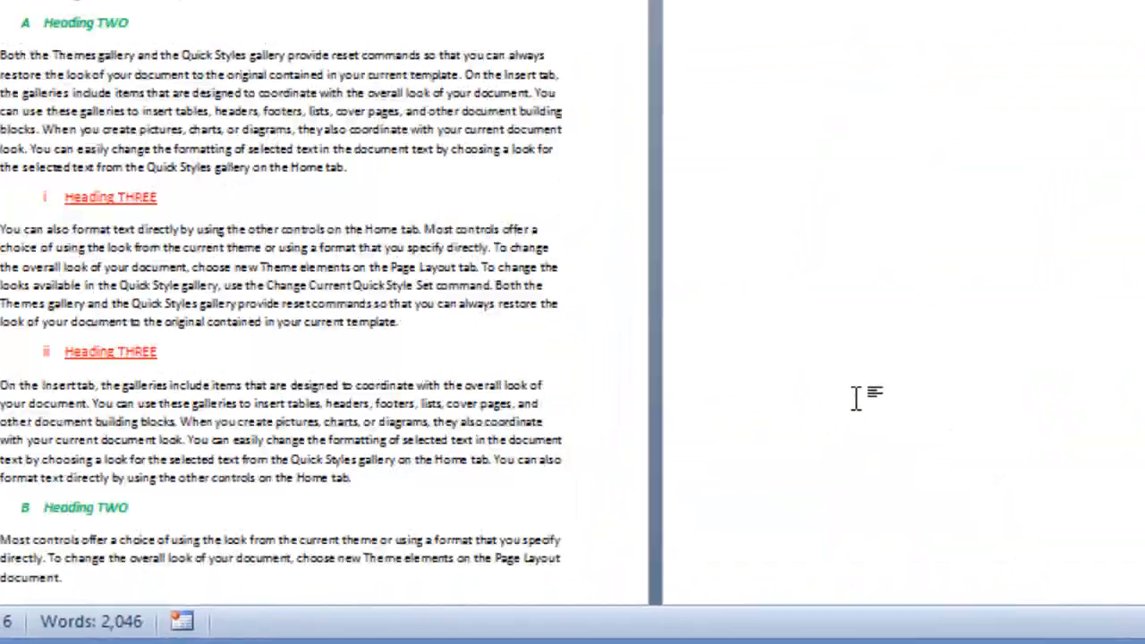
scroll(856, 398, up, 5)
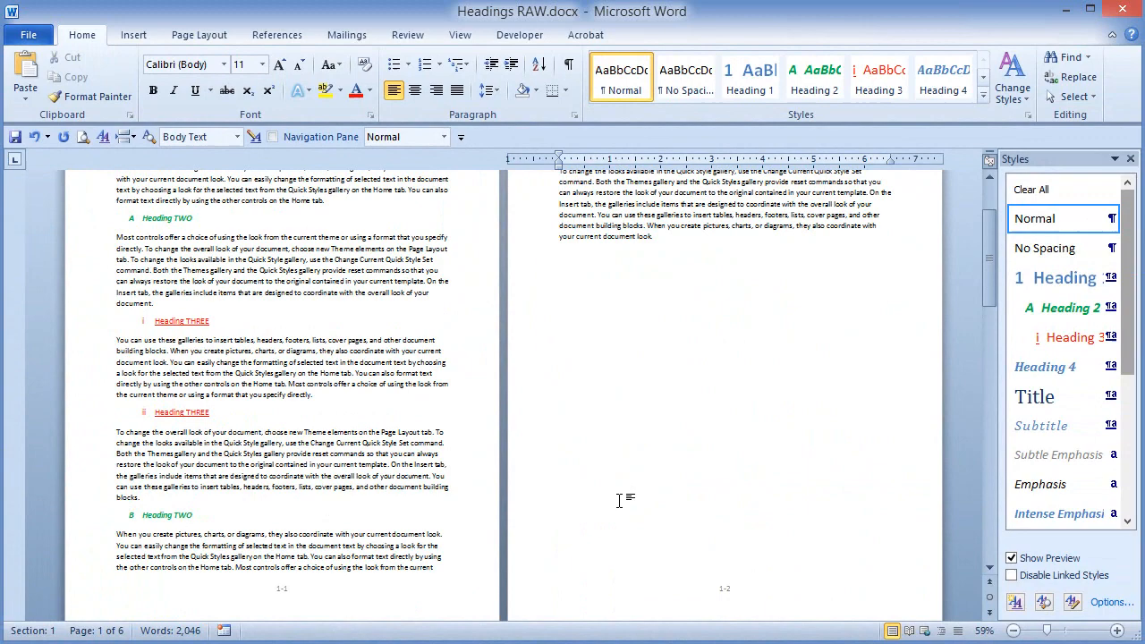
scroll(618, 501, up, 3)
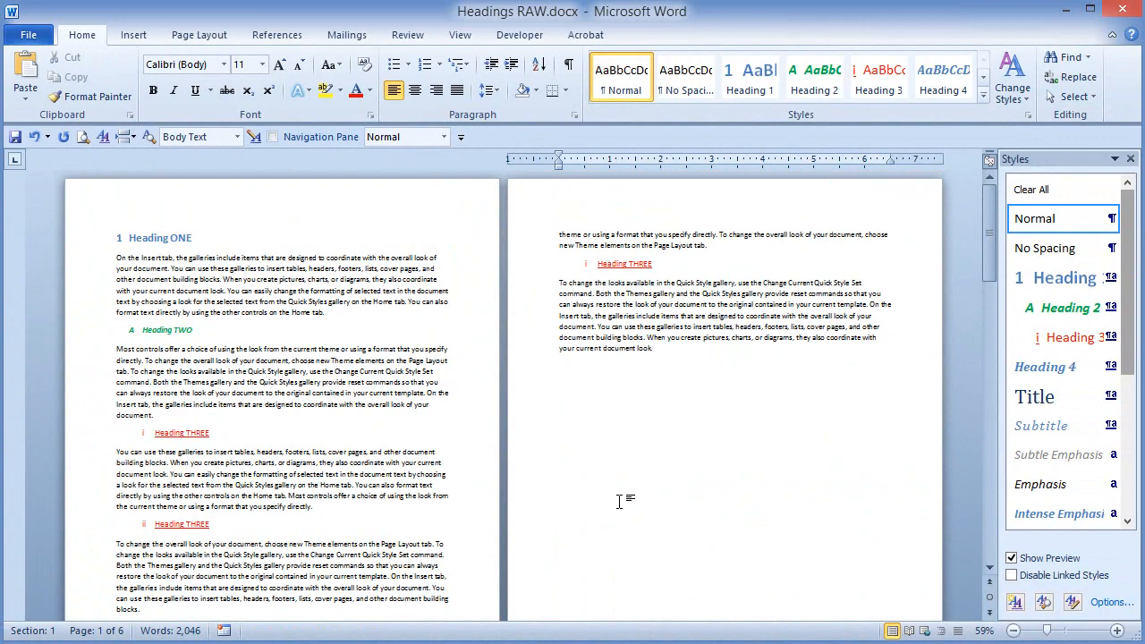
scroll(141, 245, down, 5)
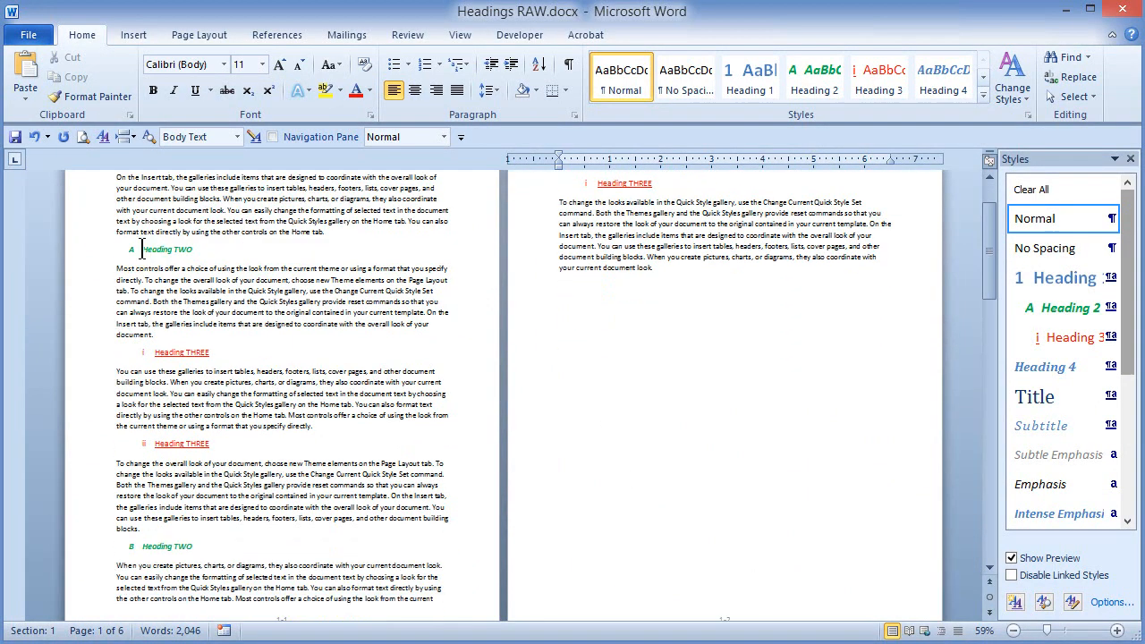
scroll(145, 247, up, 4)
scroll(147, 255, down, 6)
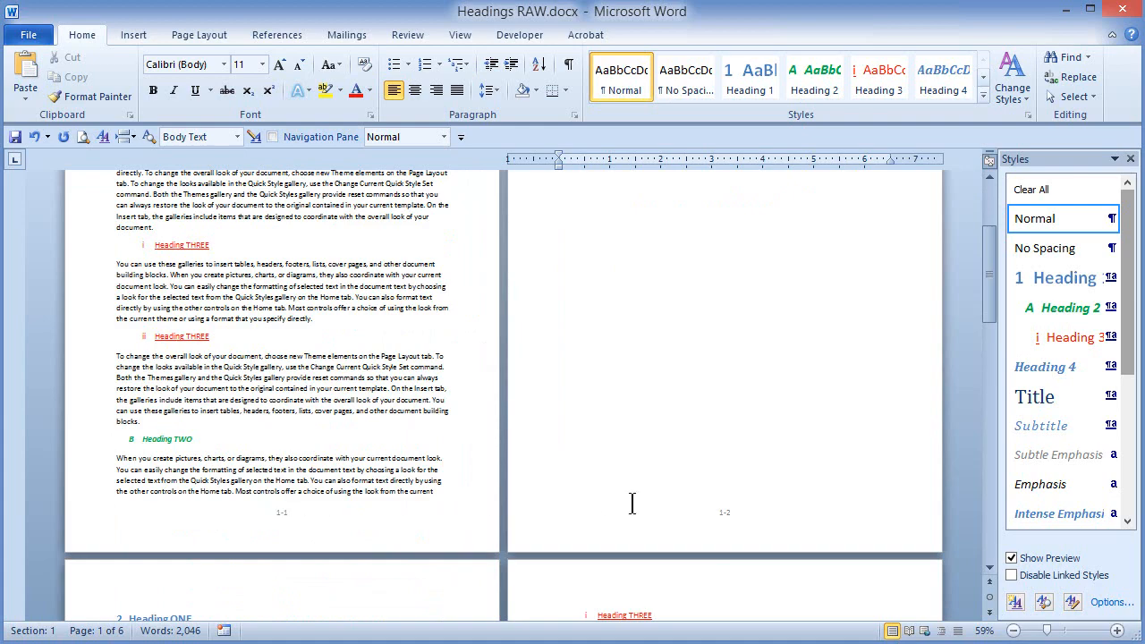
scroll(703, 508, up, 5)
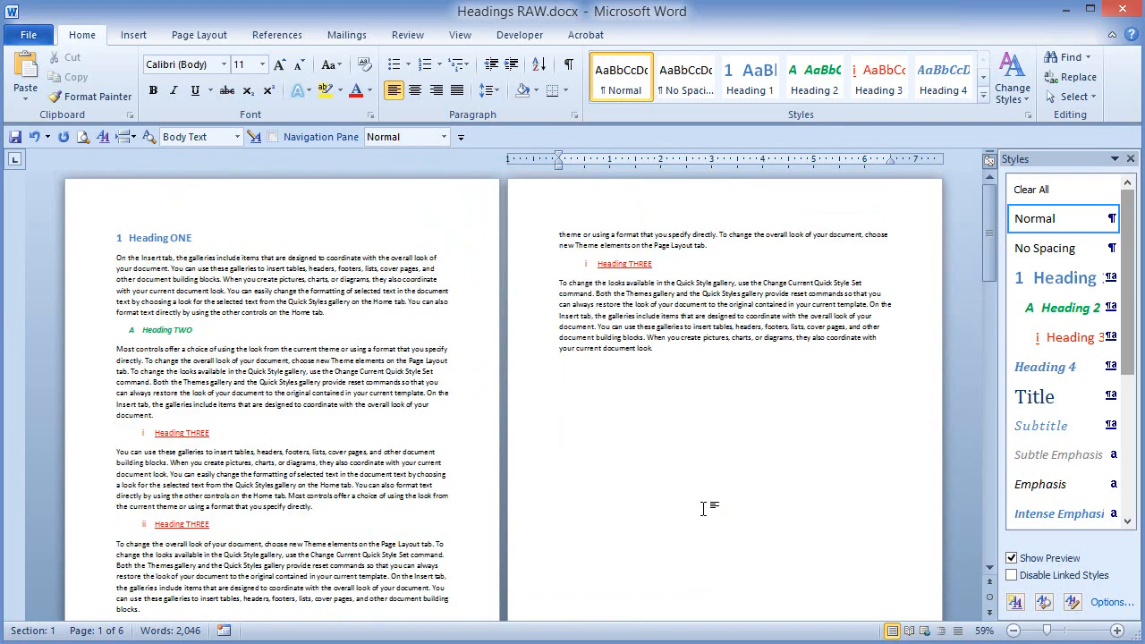
scroll(703, 508, down, 10)
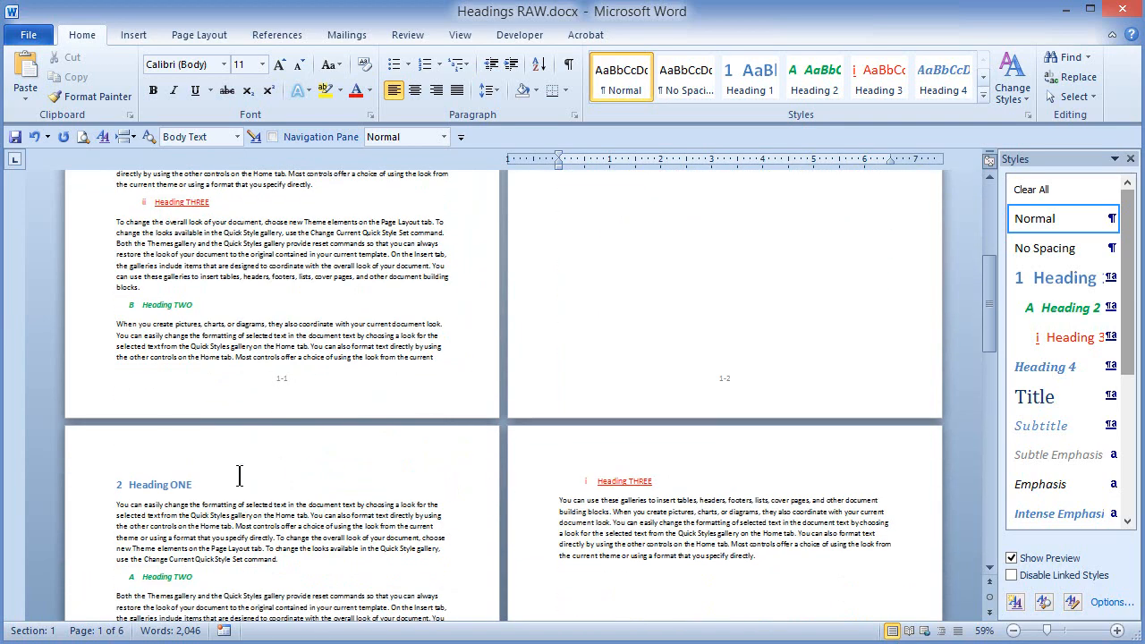
scroll(240, 476, down, 1)
scroll(239, 476, down, 10)
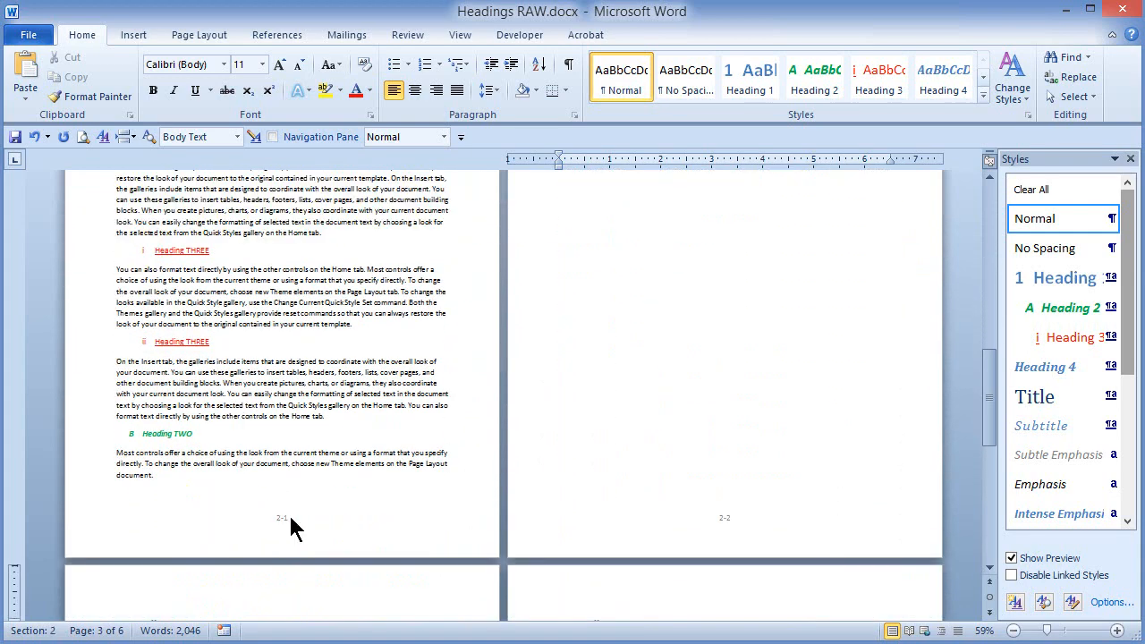
scroll(731, 523, down, 14)
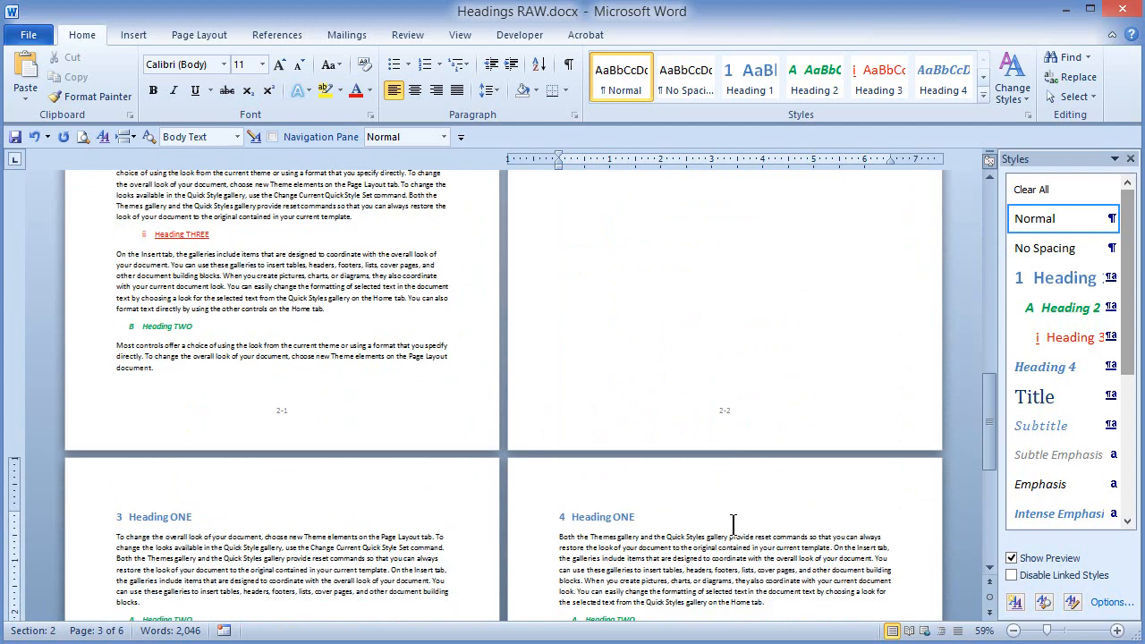
Review the heading order and the chapter-based footer page numbers across the pages of all four Heading ONE chapters.
scroll(731, 524, down, 4)
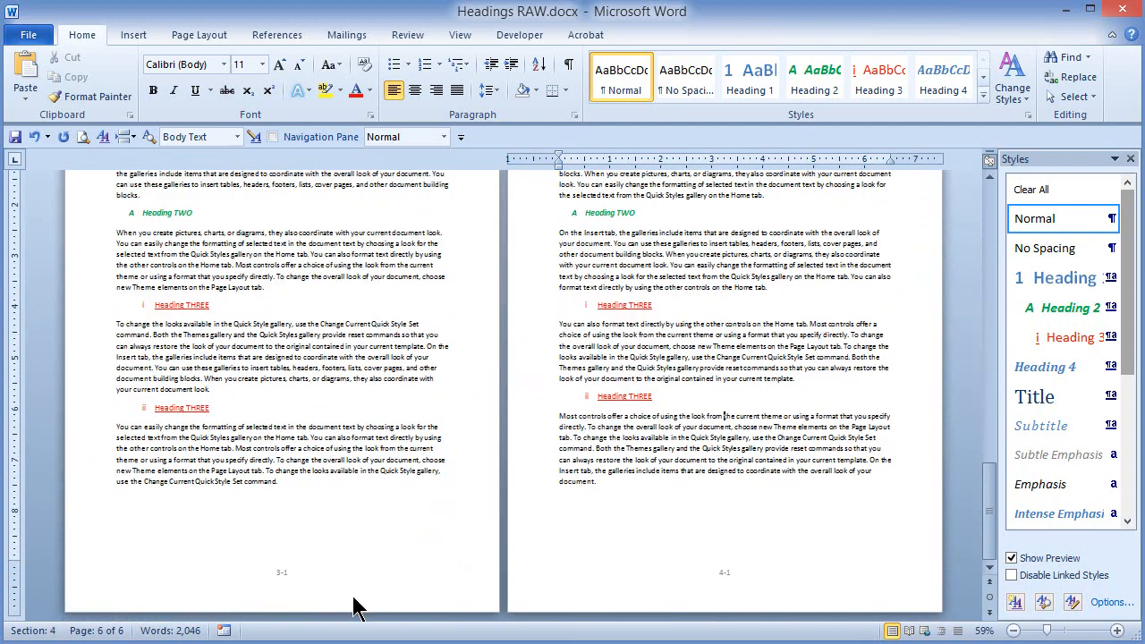
scroll(335, 565, up, 6)
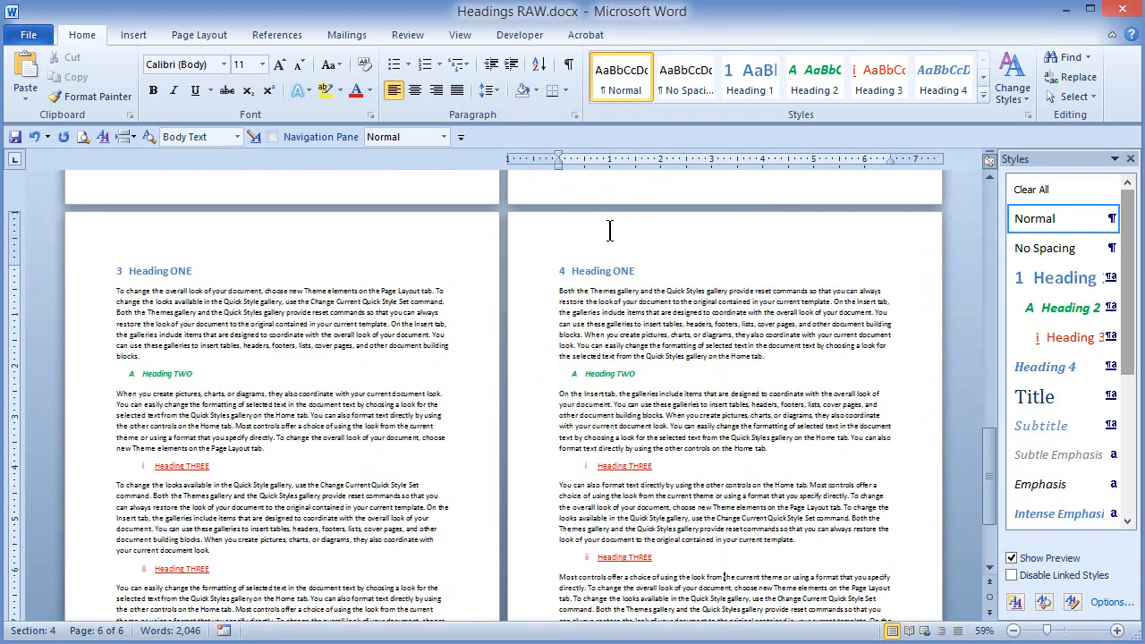
scroll(609, 302, down, 6)
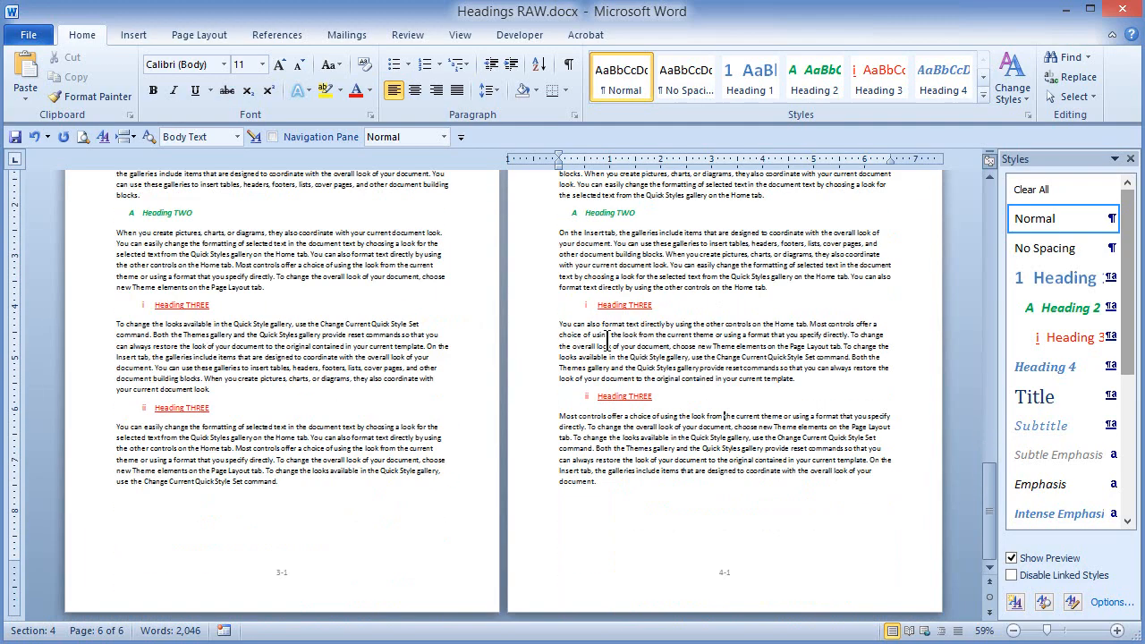
scroll(709, 458, up, 15)
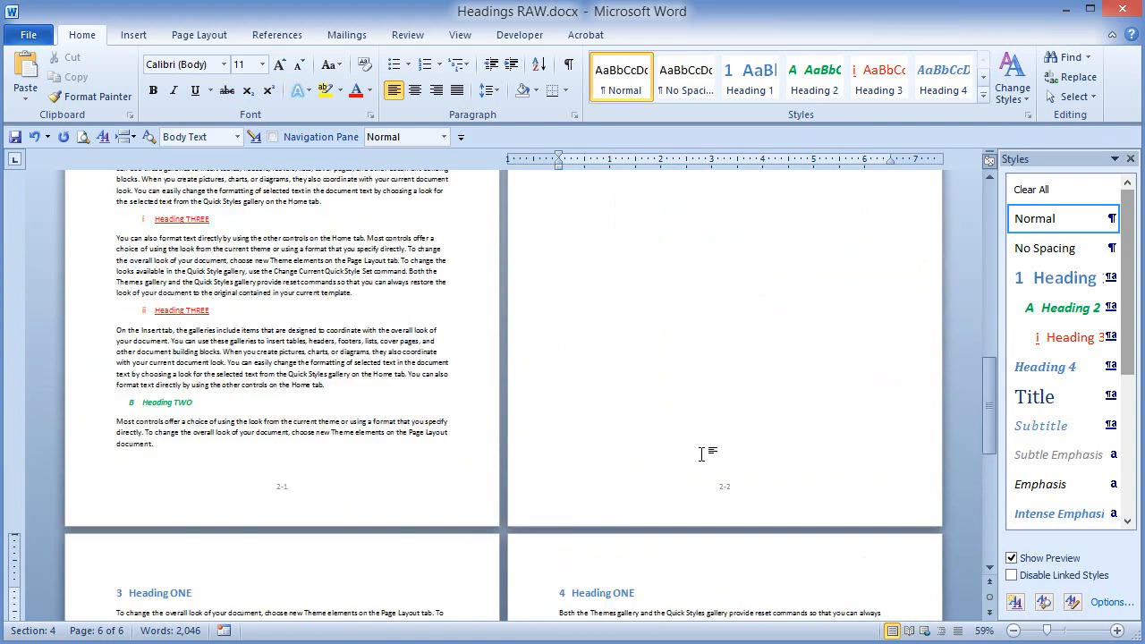
scroll(699, 449, up, 15)
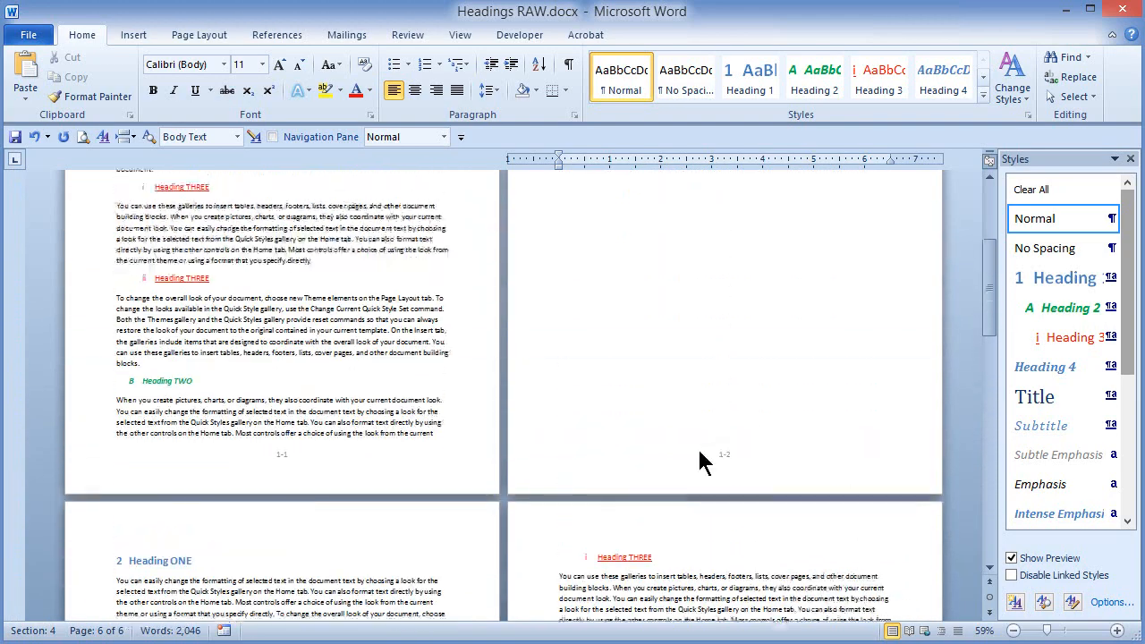
scroll(698, 450, up, 2)
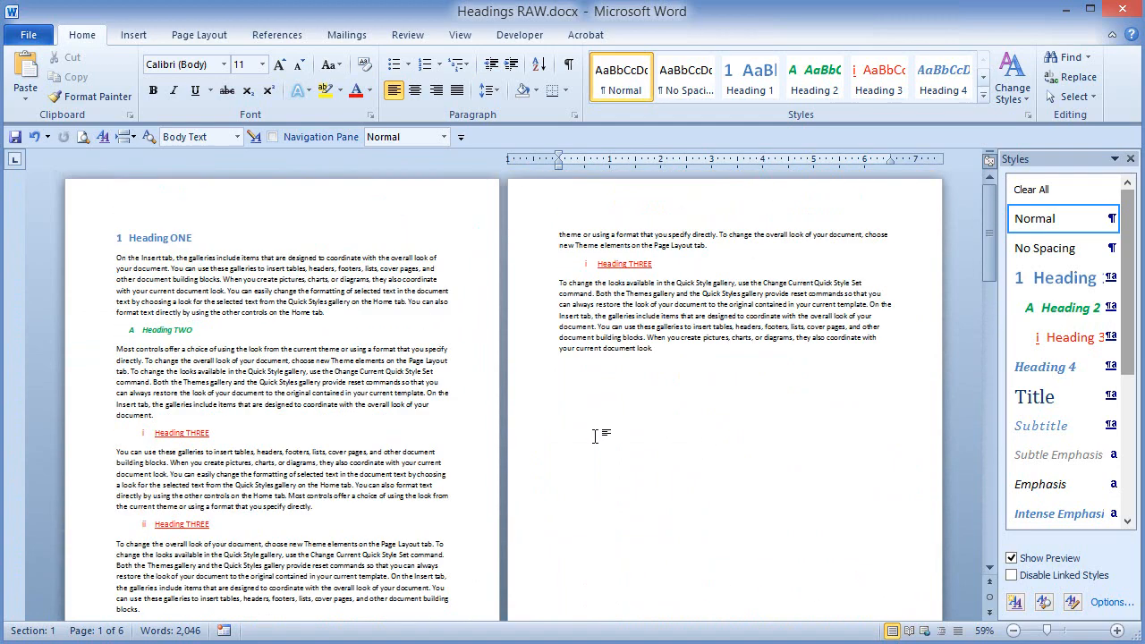
scroll(592, 435, down, 7)
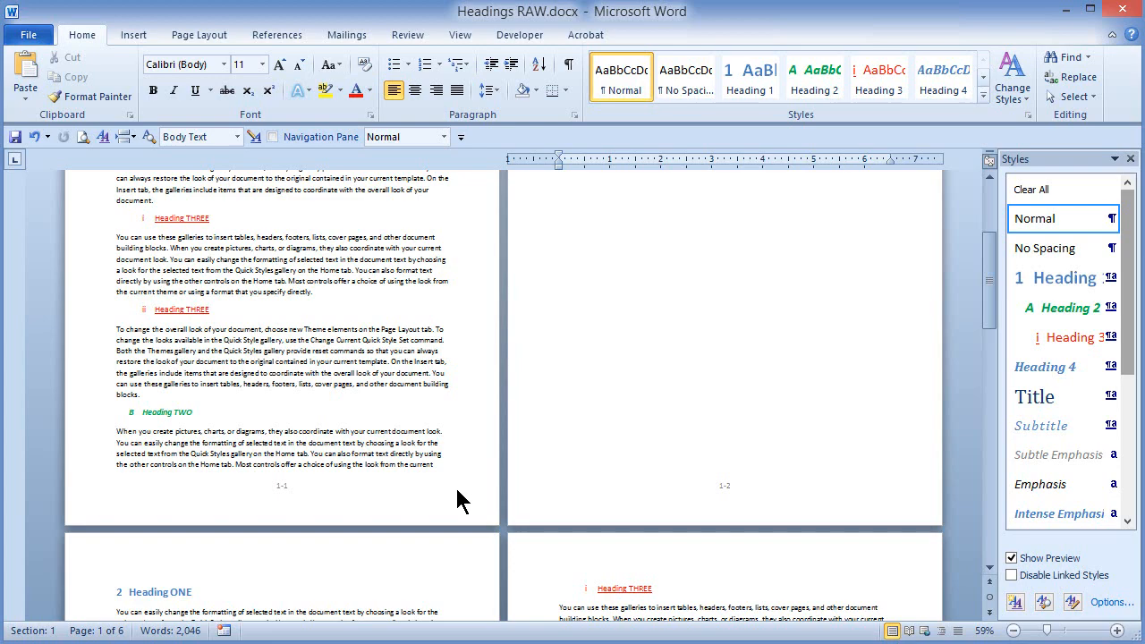
scroll(738, 496, down, 5)
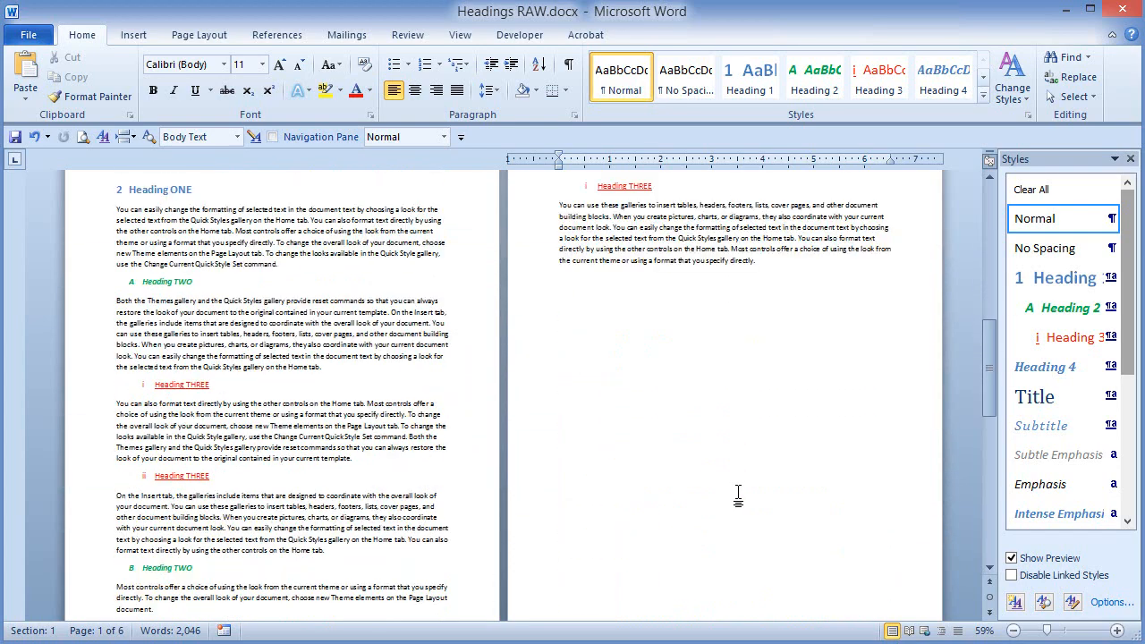
scroll(738, 497, down, 2)
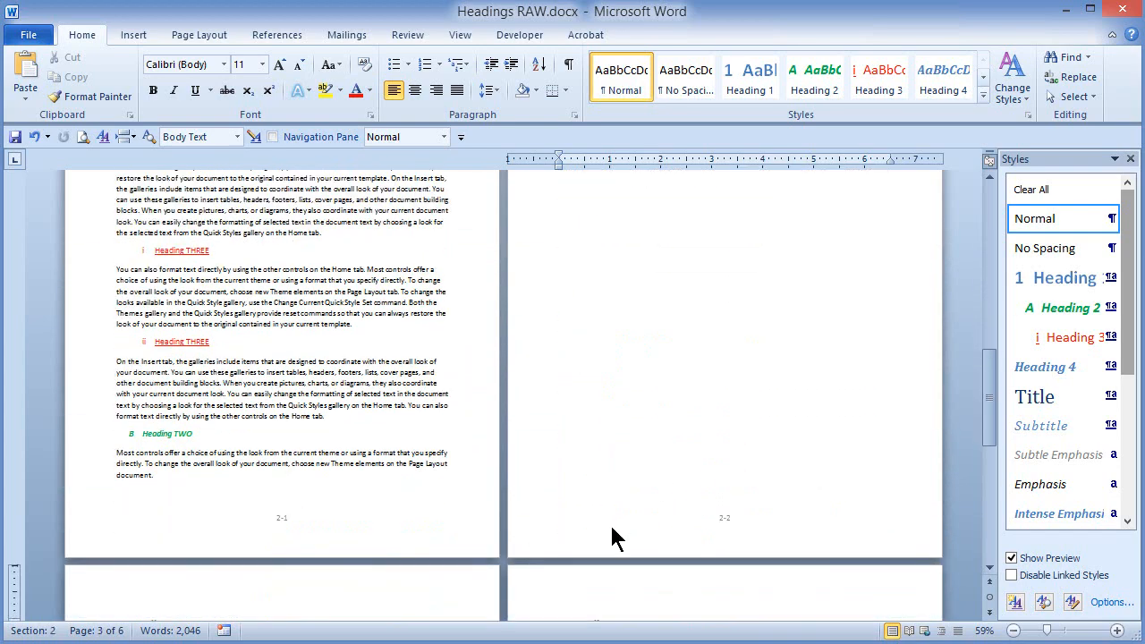
scroll(614, 537, up, 4)
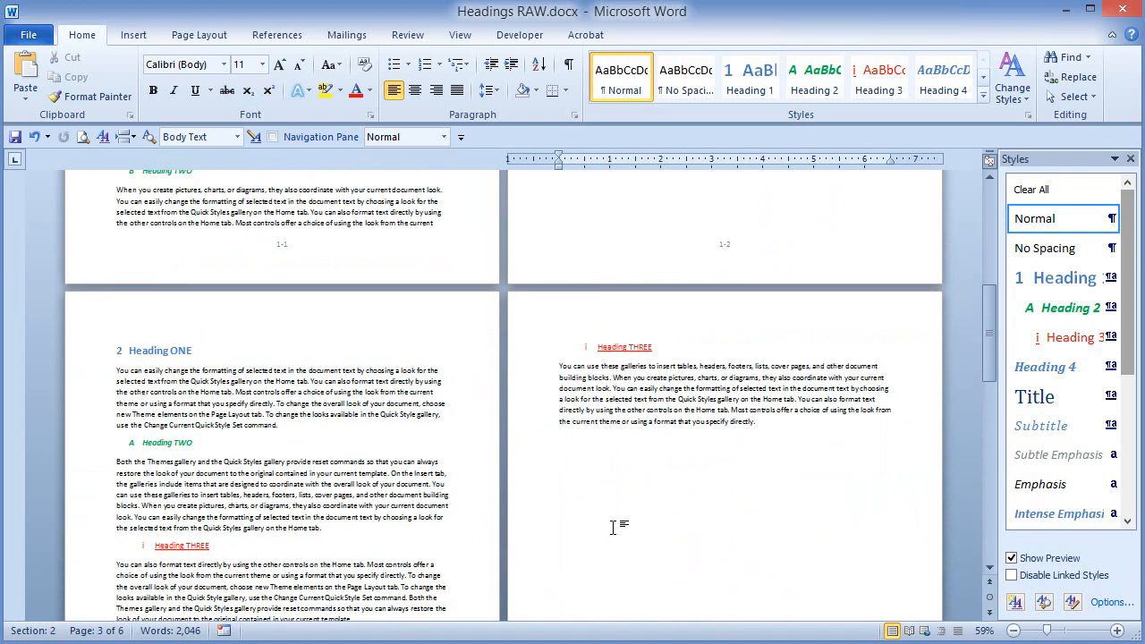
scroll(613, 527, up, 5)
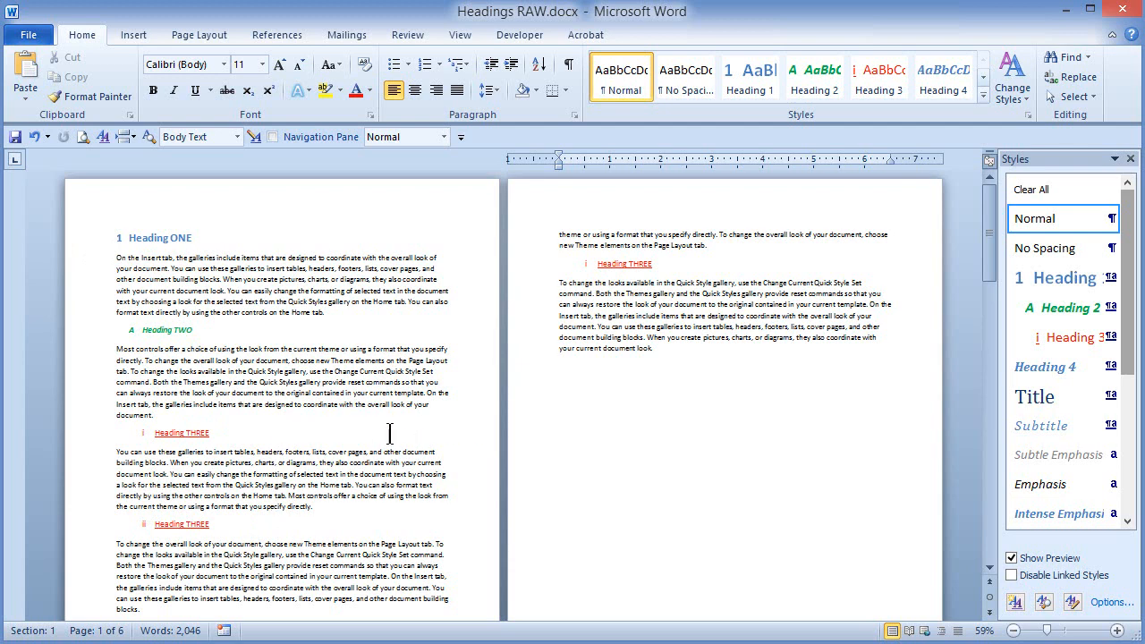
scroll(385, 447, down, 3)
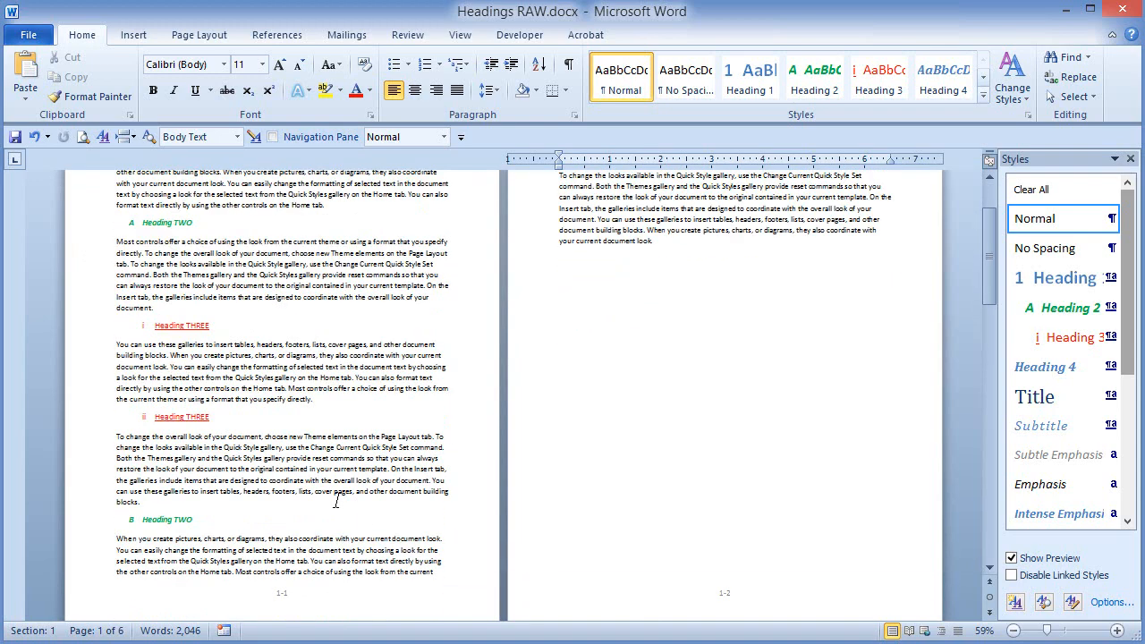
scroll(336, 501, up, 2)
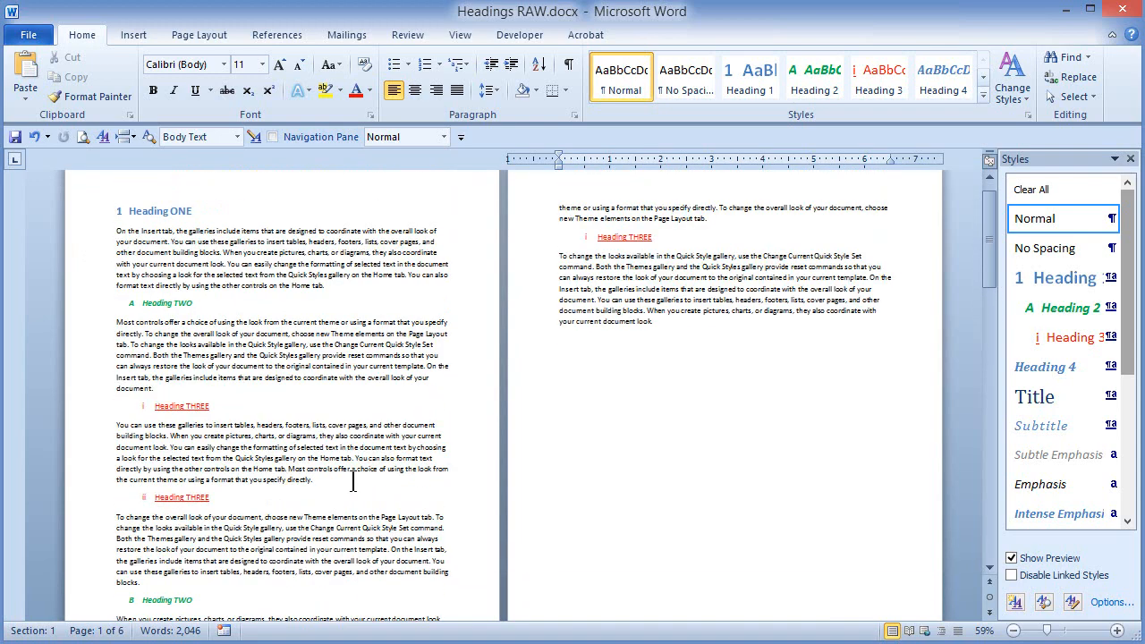
scroll(354, 482, up, 1)
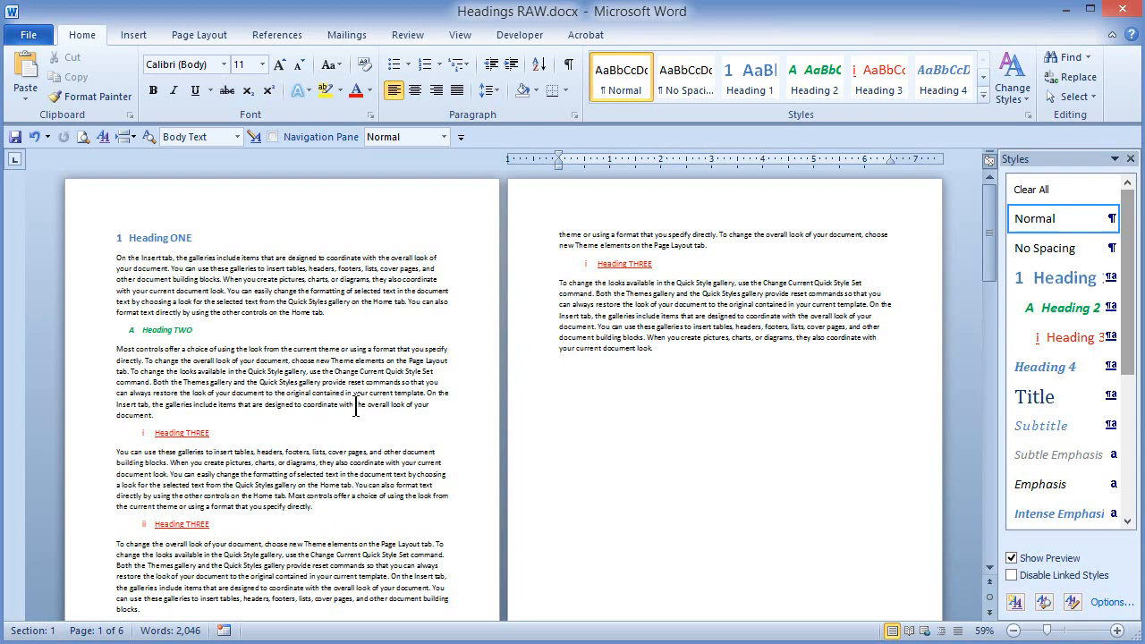
scroll(356, 408, down, 5)
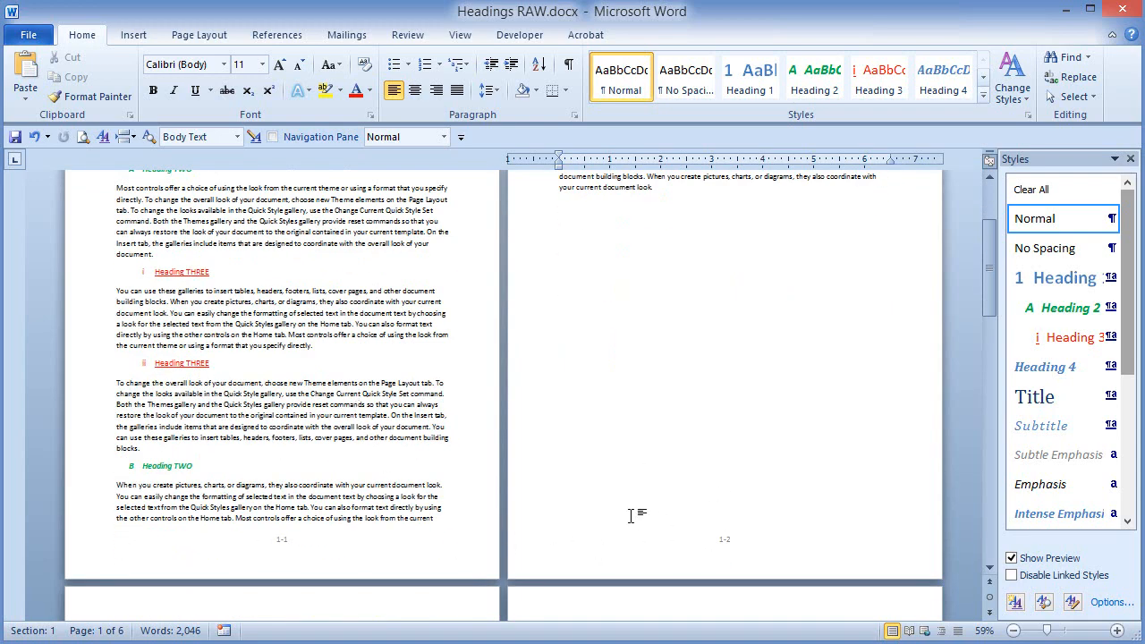
scroll(631, 515, up, 5)
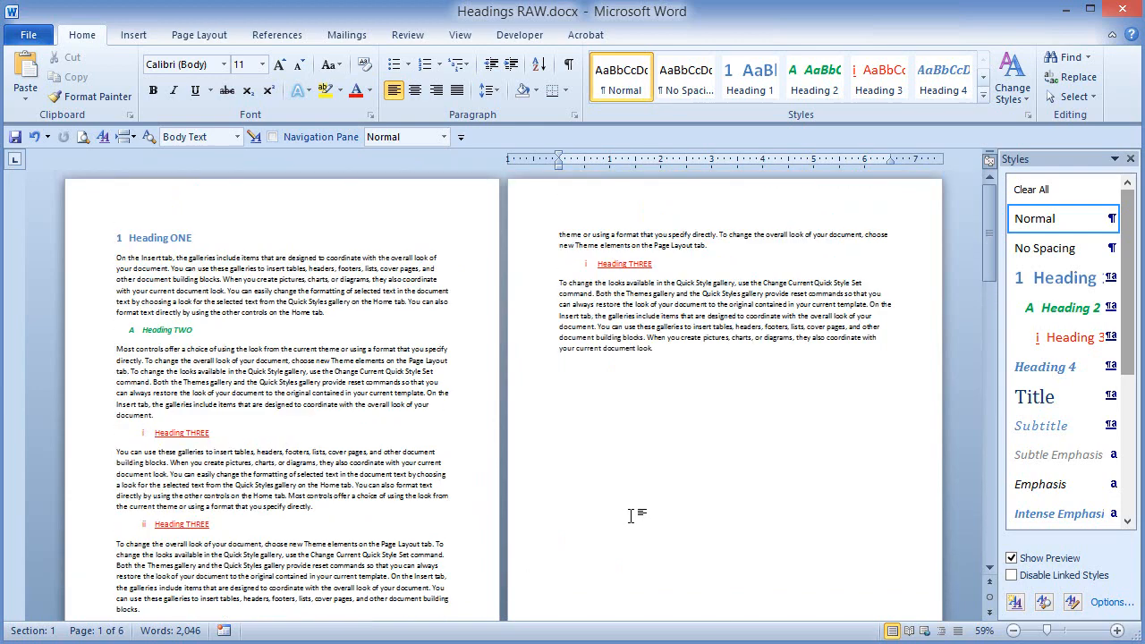
scroll(593, 451, down, 5)
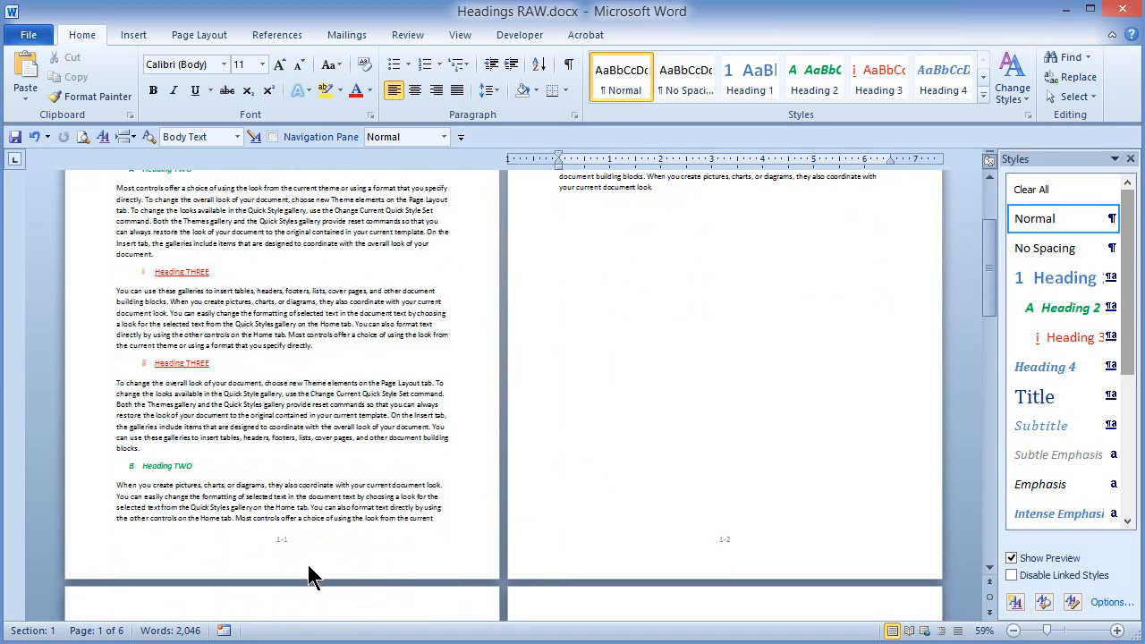
Open the footer of chapter 2's section, inspect the Link to Previous setting in the sections' headers and footers, and return to the body text.
scroll(304, 541, down, 12)
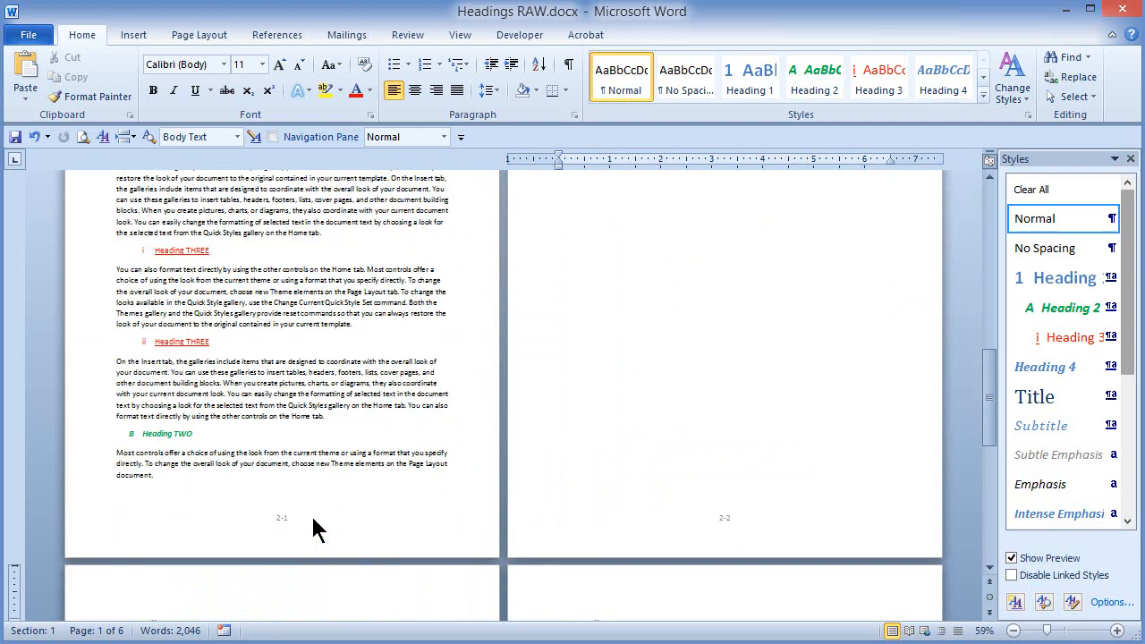
double_click(296, 528)
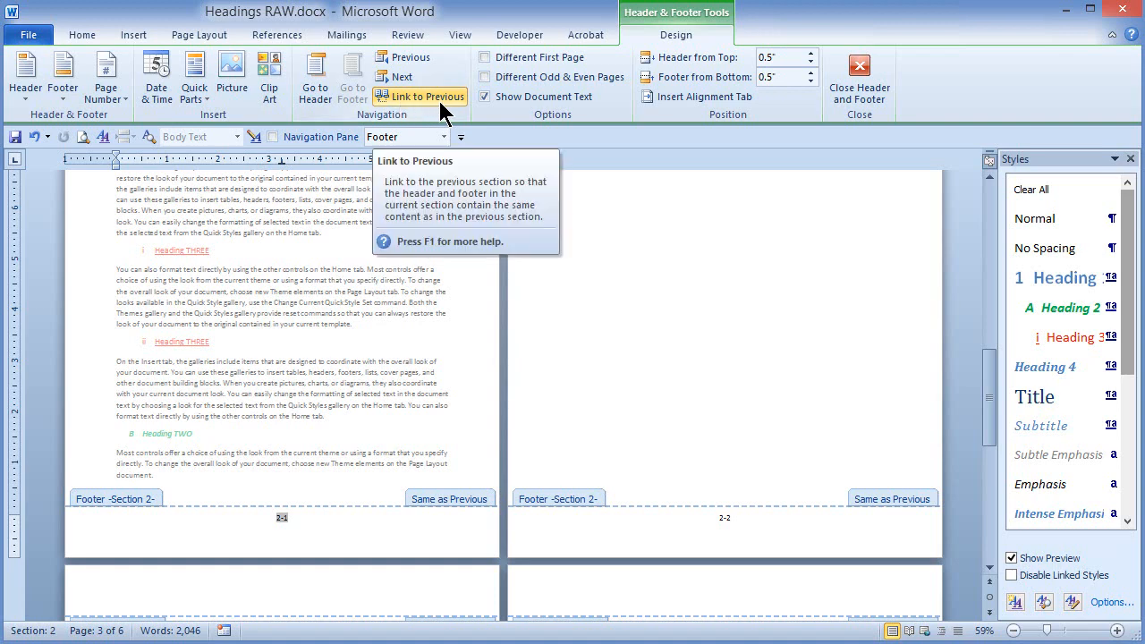
scroll(599, 263, up, 5)
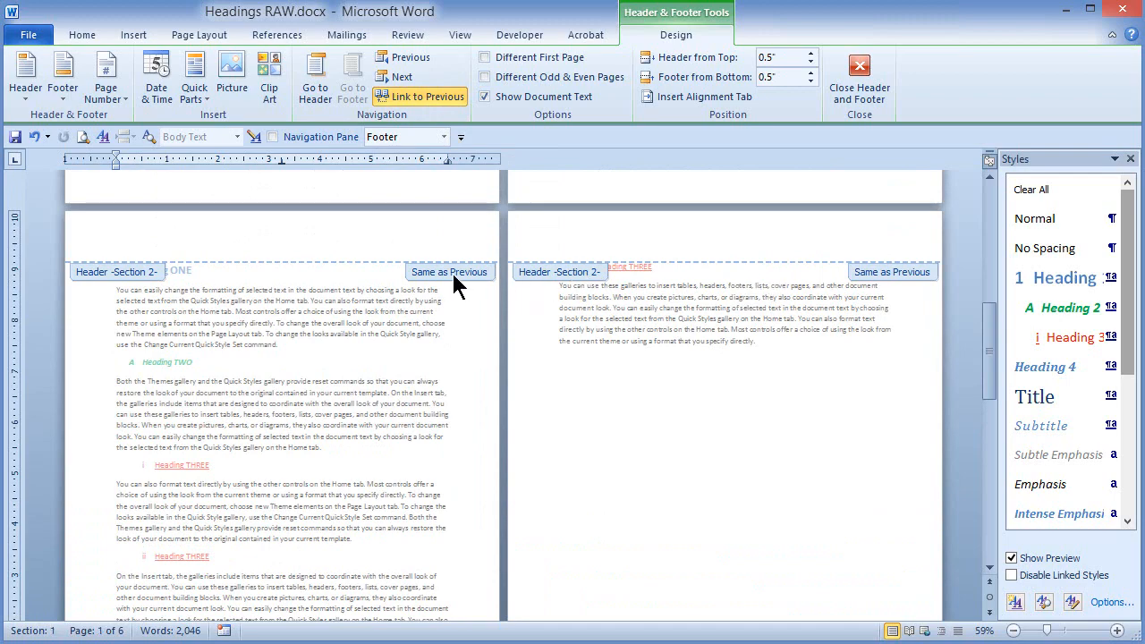
scroll(452, 282, up, 14)
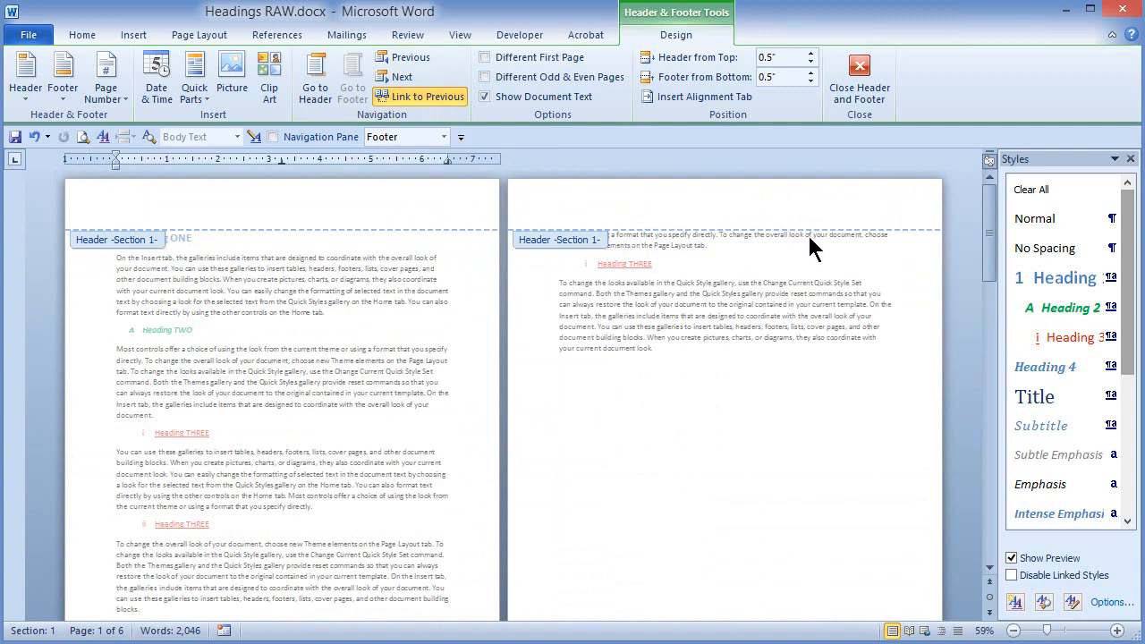
scroll(760, 309, down, 5)
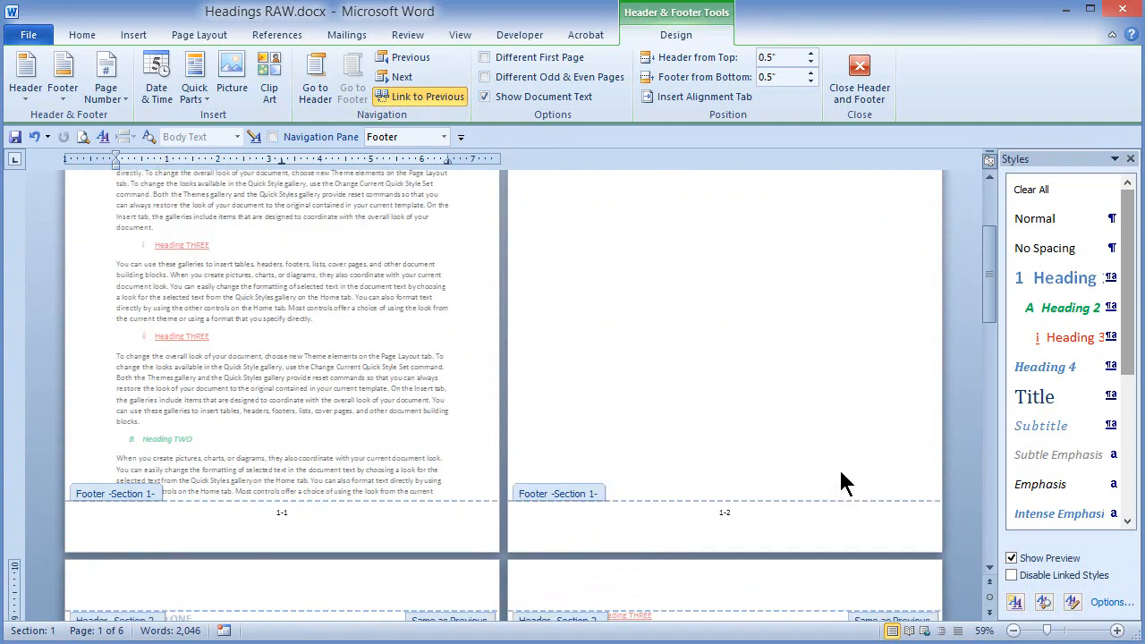
scroll(840, 465, down, 10)
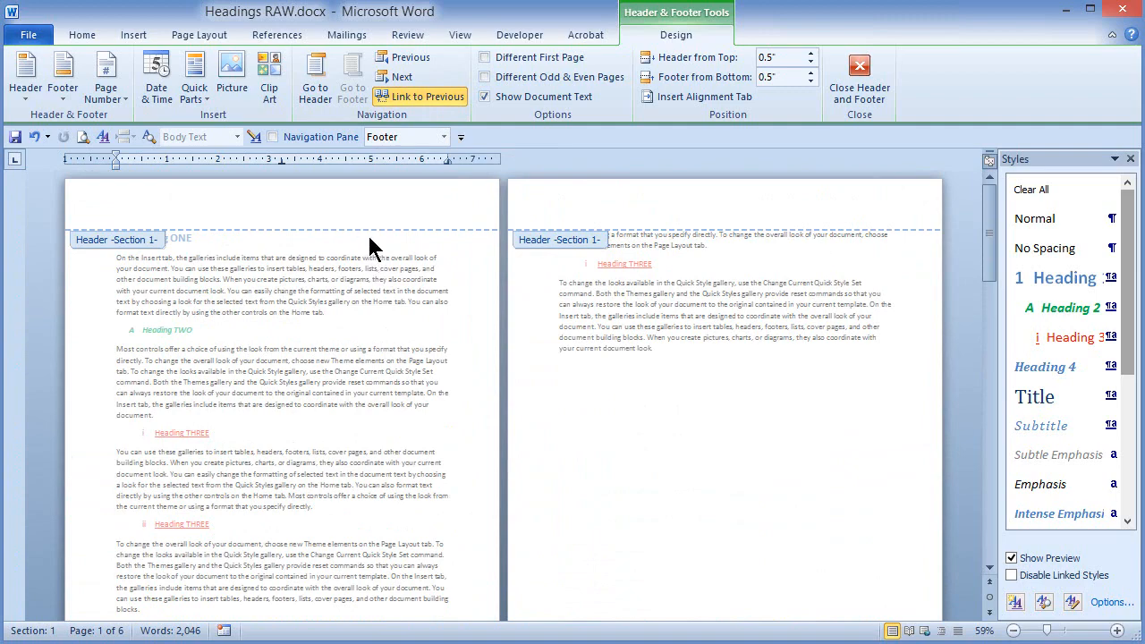
double_click(349, 286)
Insert a Next Page section break directly before the "1 Heading ONE" heading.
scroll(250, 332, up, 6)
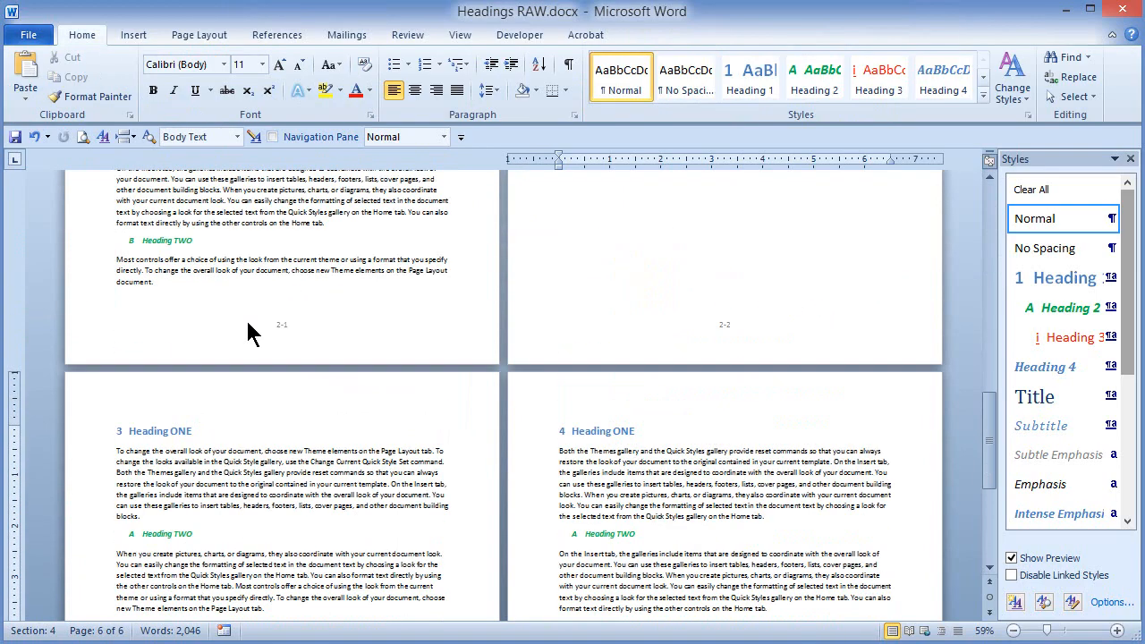
scroll(250, 333, up, 6)
scroll(172, 295, up, 3)
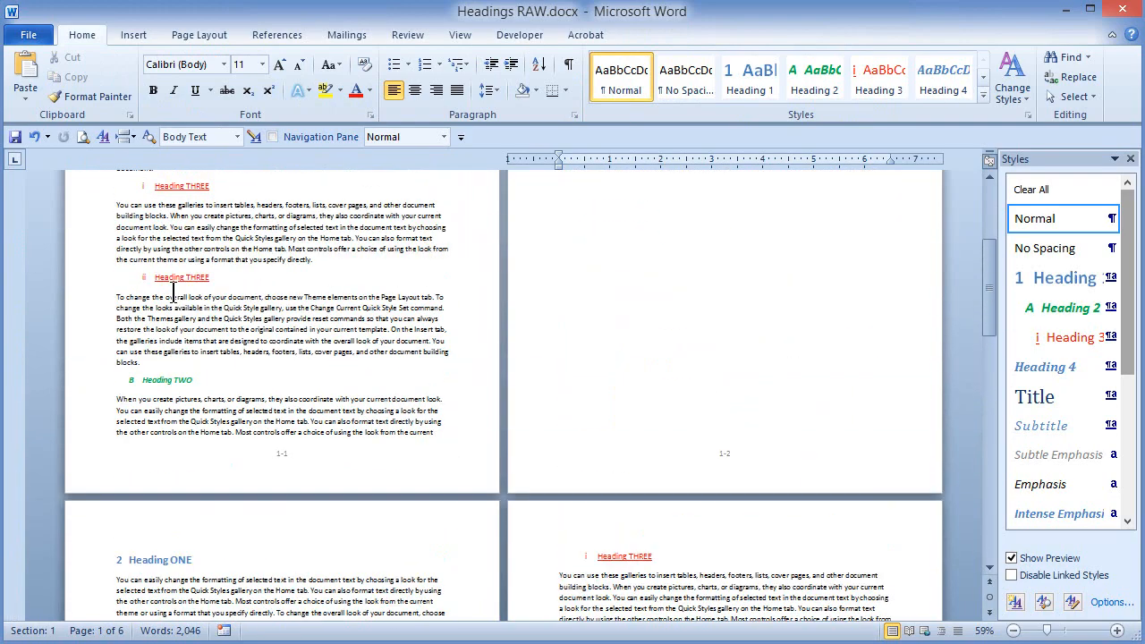
scroll(172, 295, up, 5)
click(109, 233)
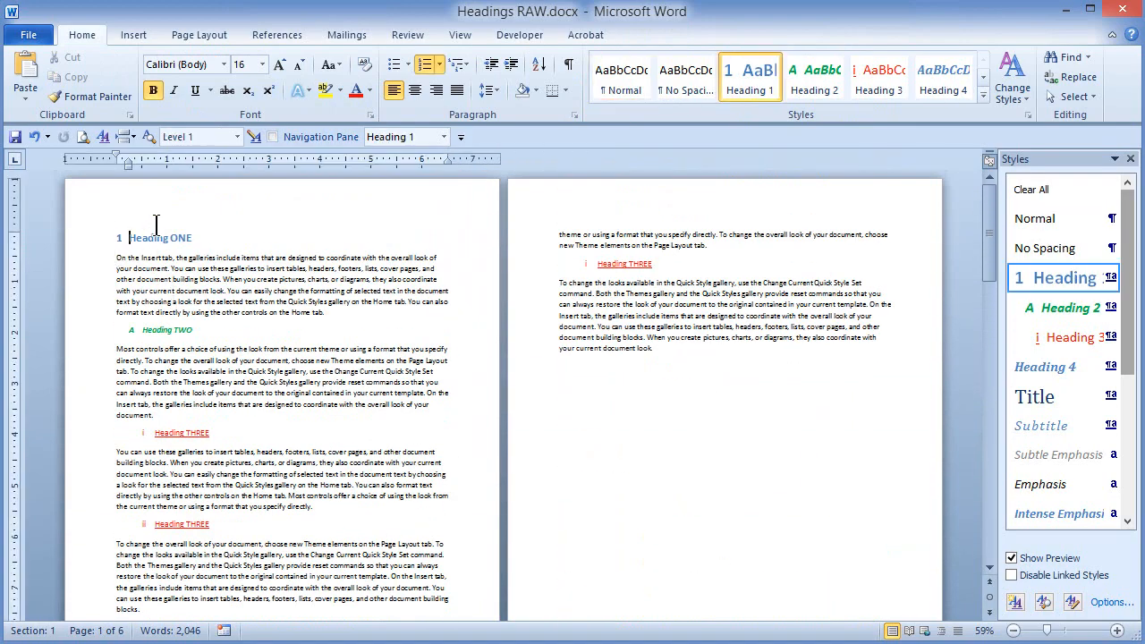
click(211, 38)
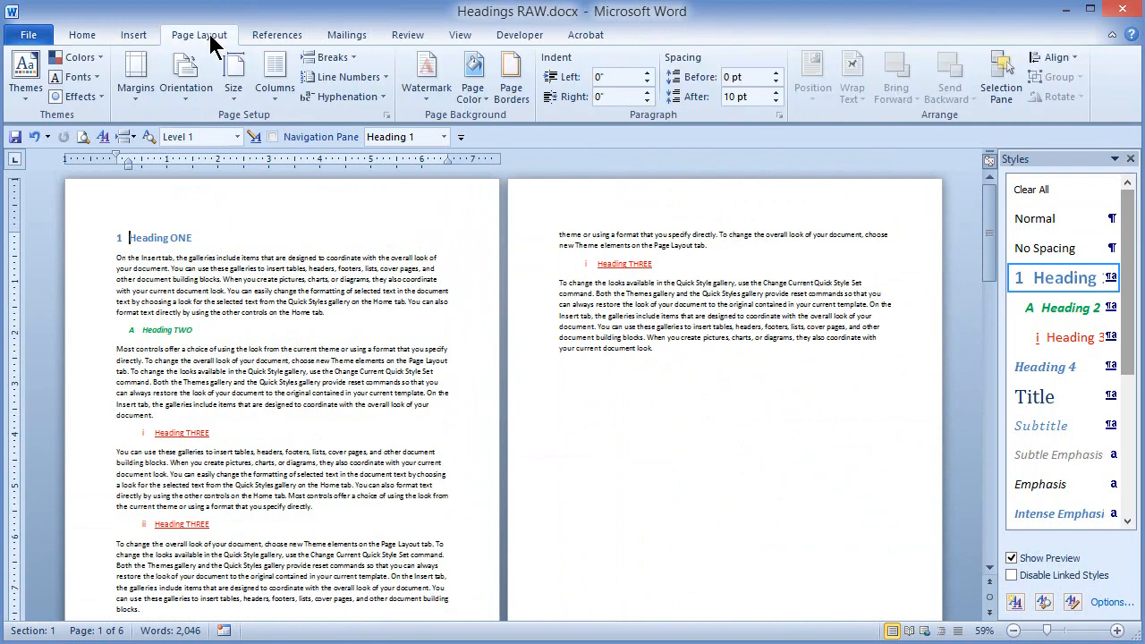
click(330, 56)
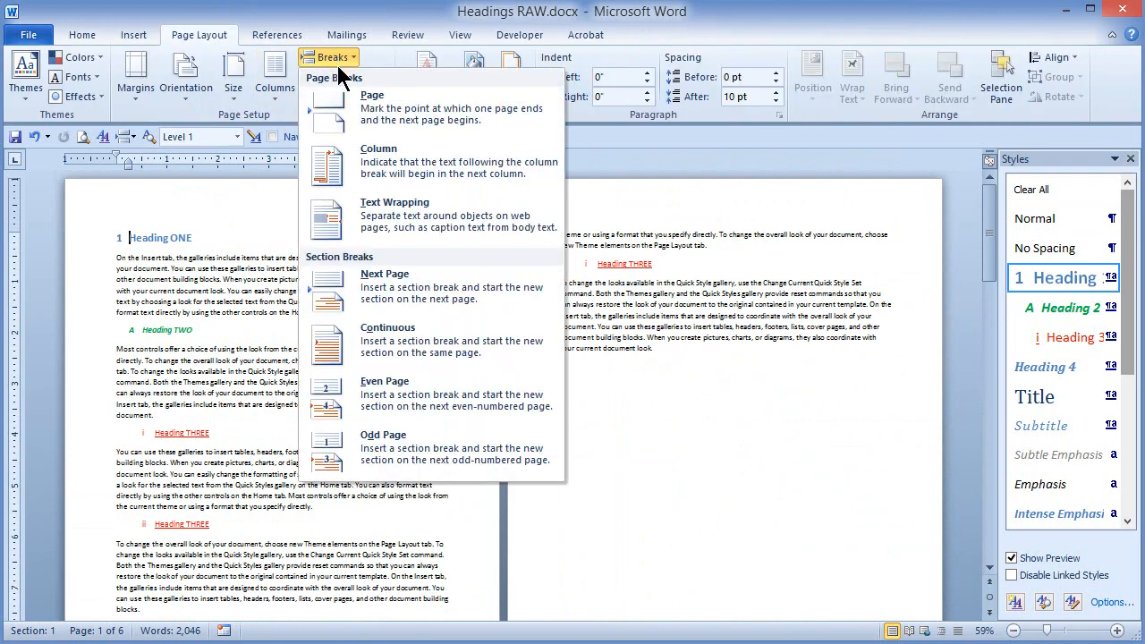
click(426, 284)
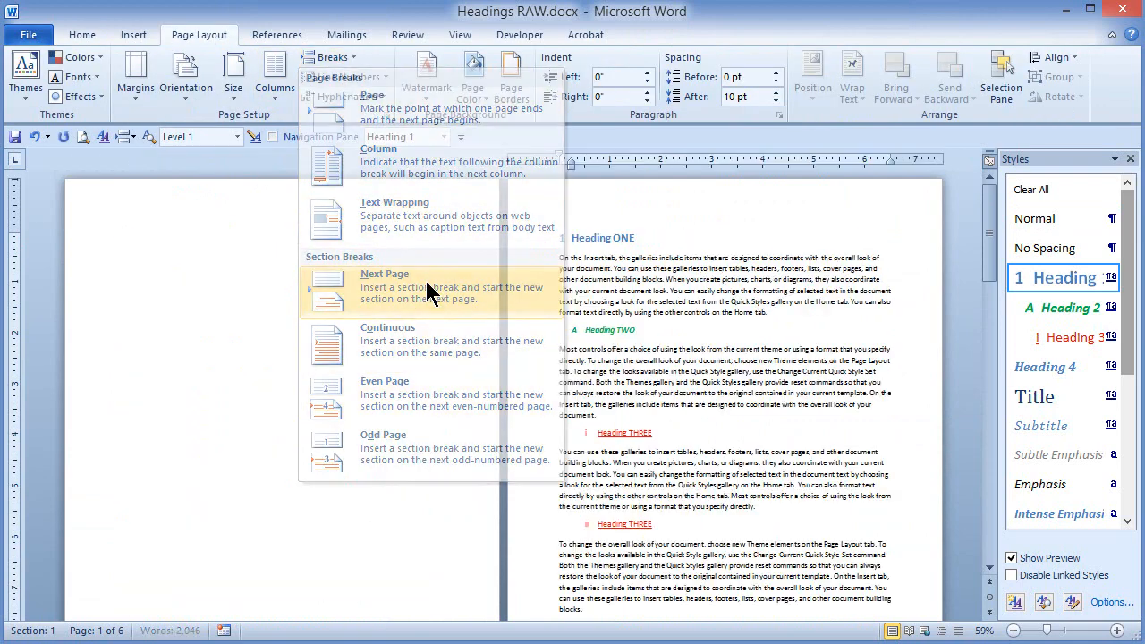
Turn off Link to Previous for the header of Section 2, which begins at the "1 Heading ONE" heading.
scroll(424, 281, down, 5)
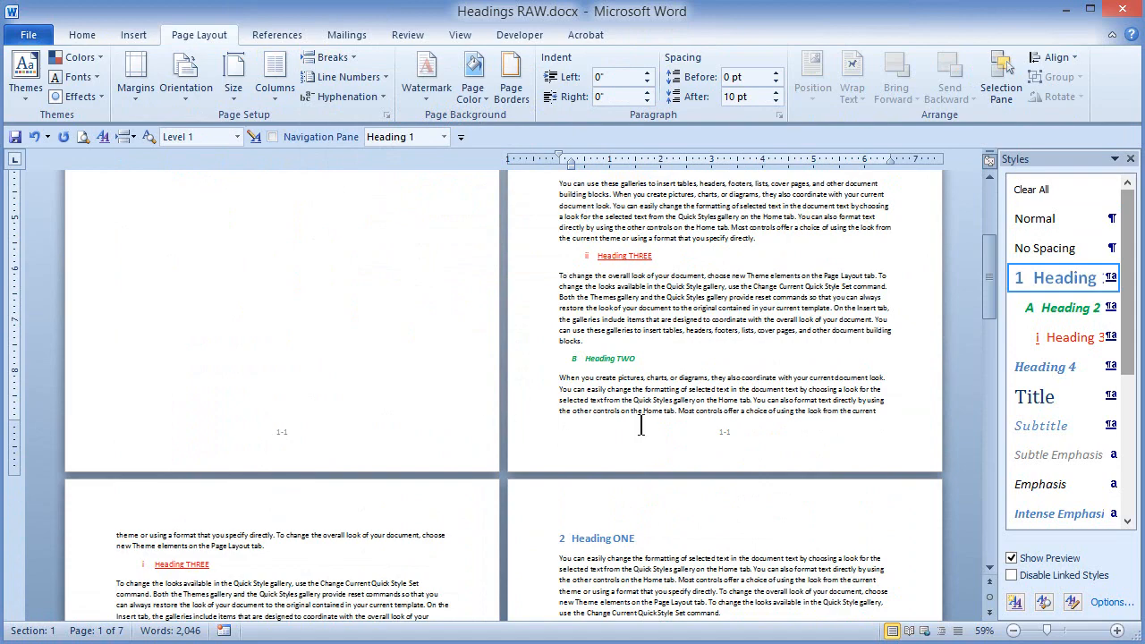
scroll(645, 414, up, 2)
scroll(646, 414, up, 3)
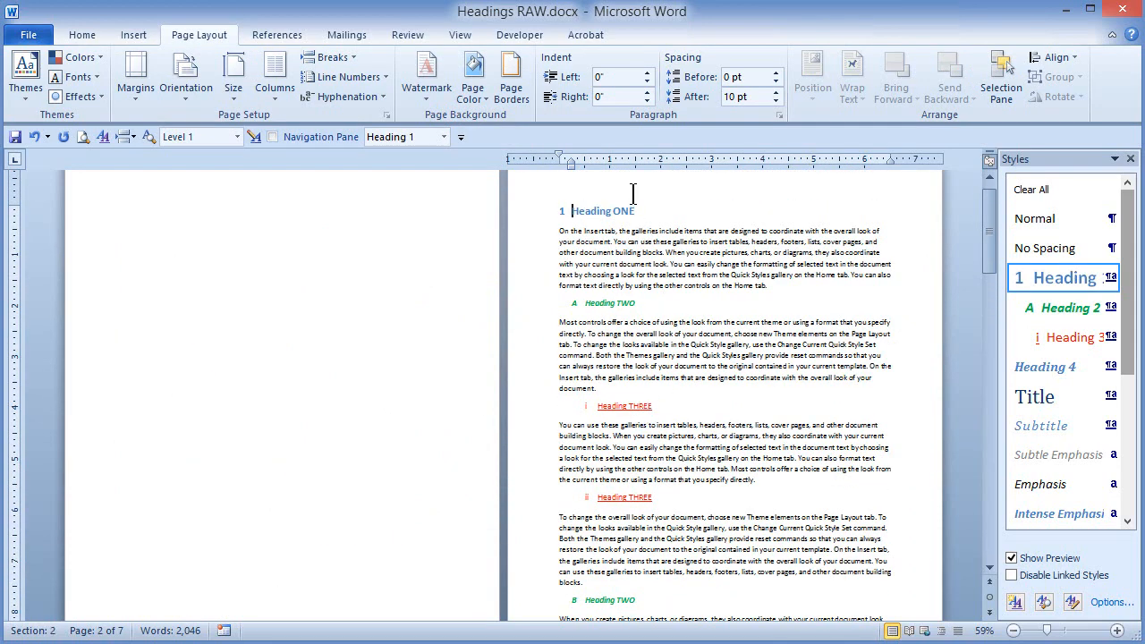
scroll(761, 374, down, 2)
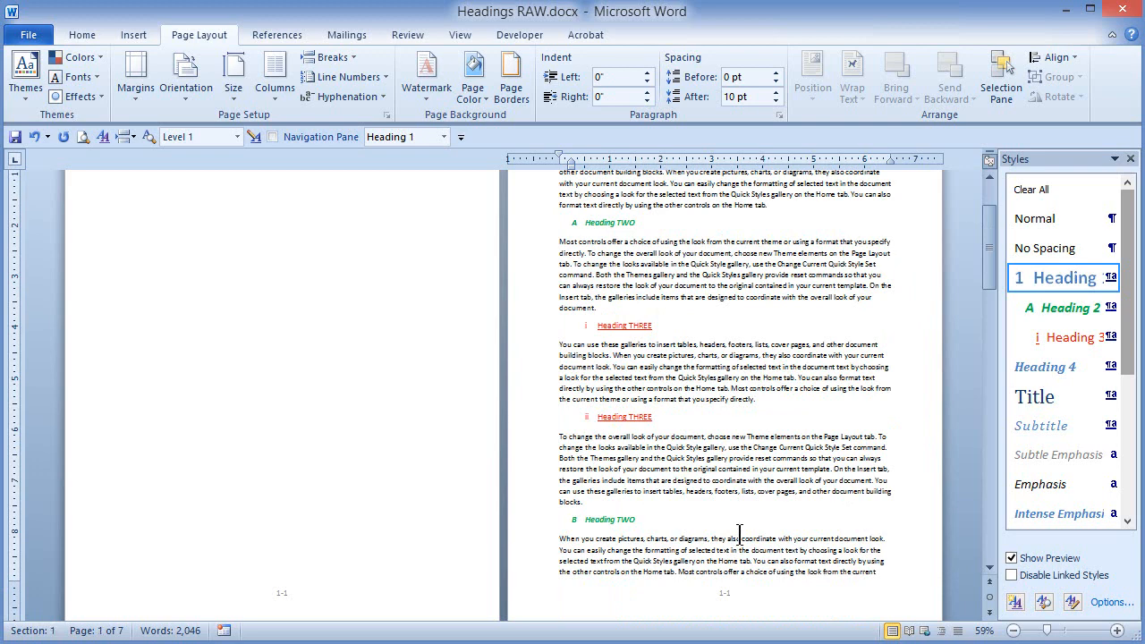
scroll(682, 348, up, 2)
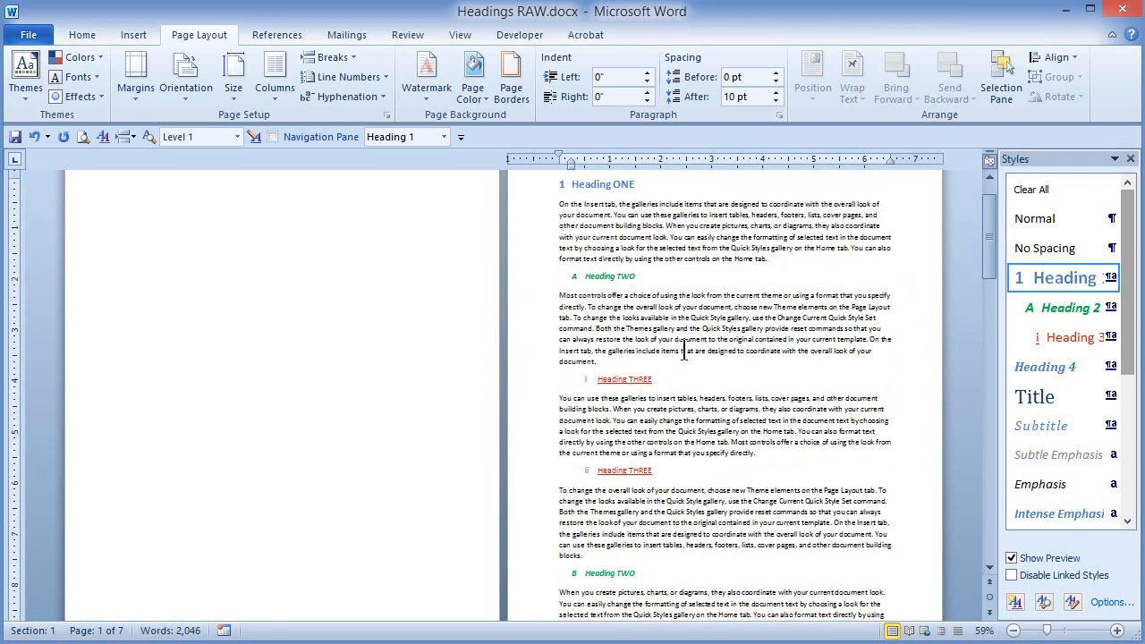
scroll(685, 348, down, 4)
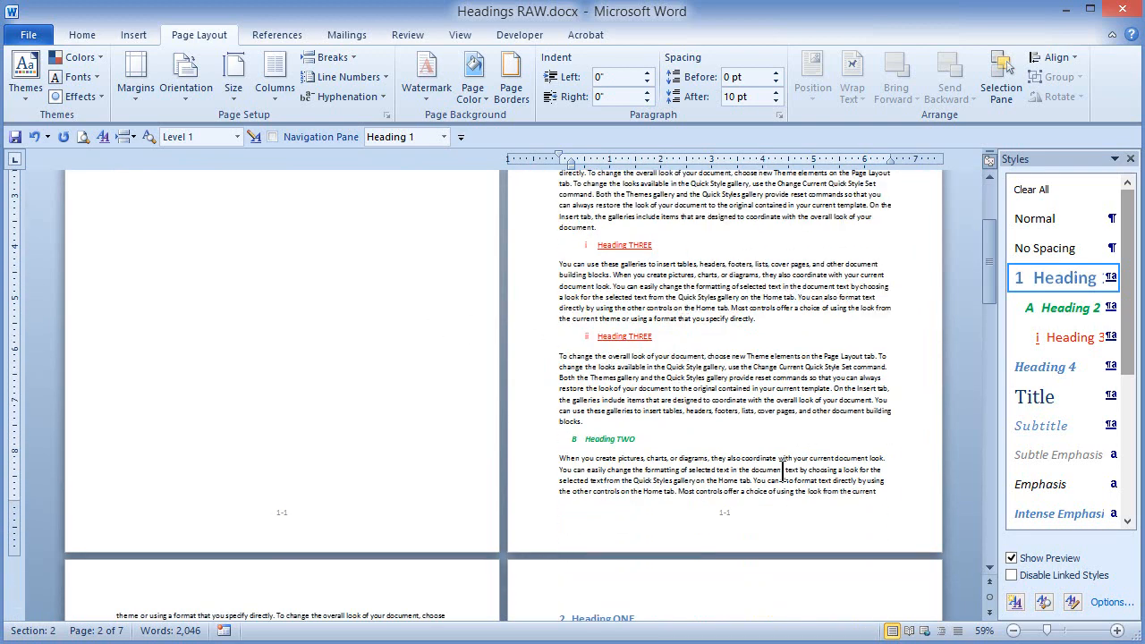
double_click(698, 513)
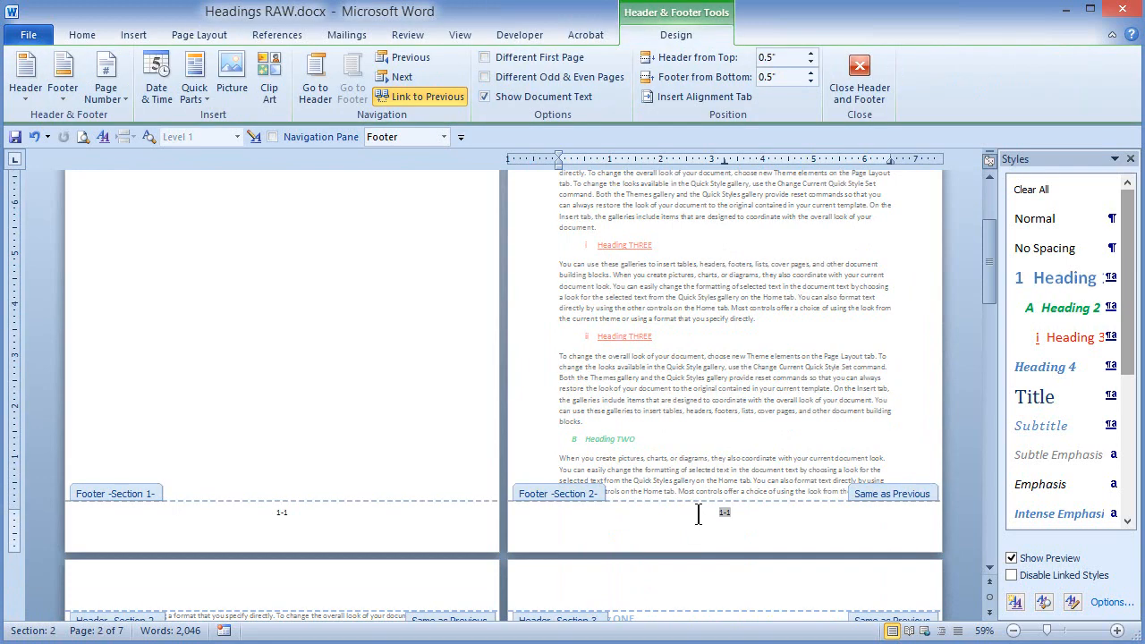
scroll(888, 493, up, 4)
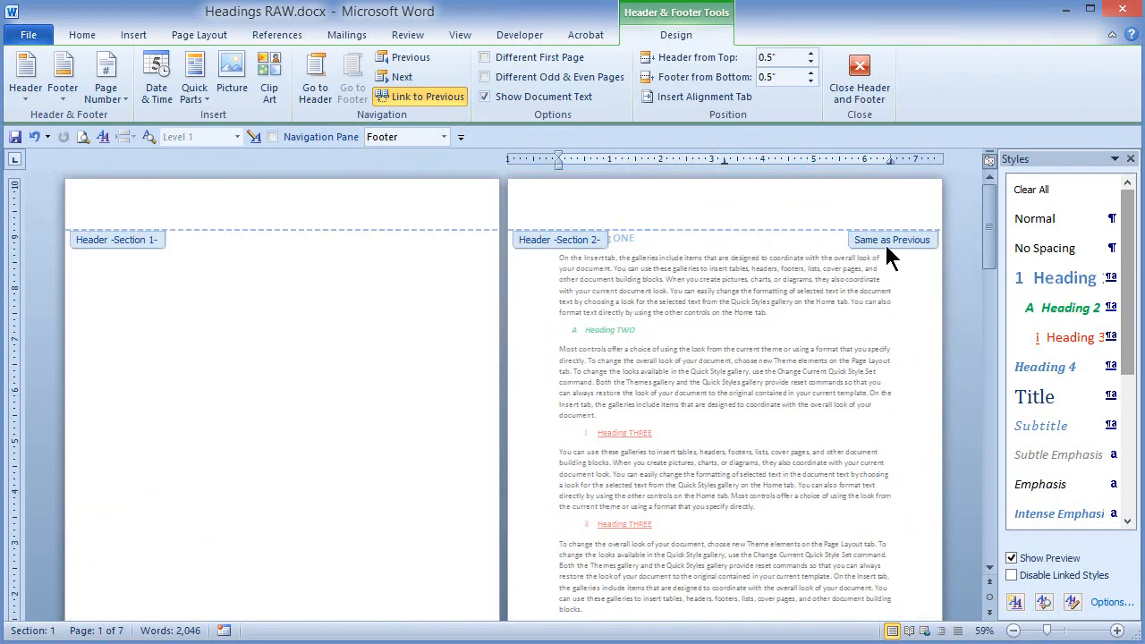
click(861, 217)
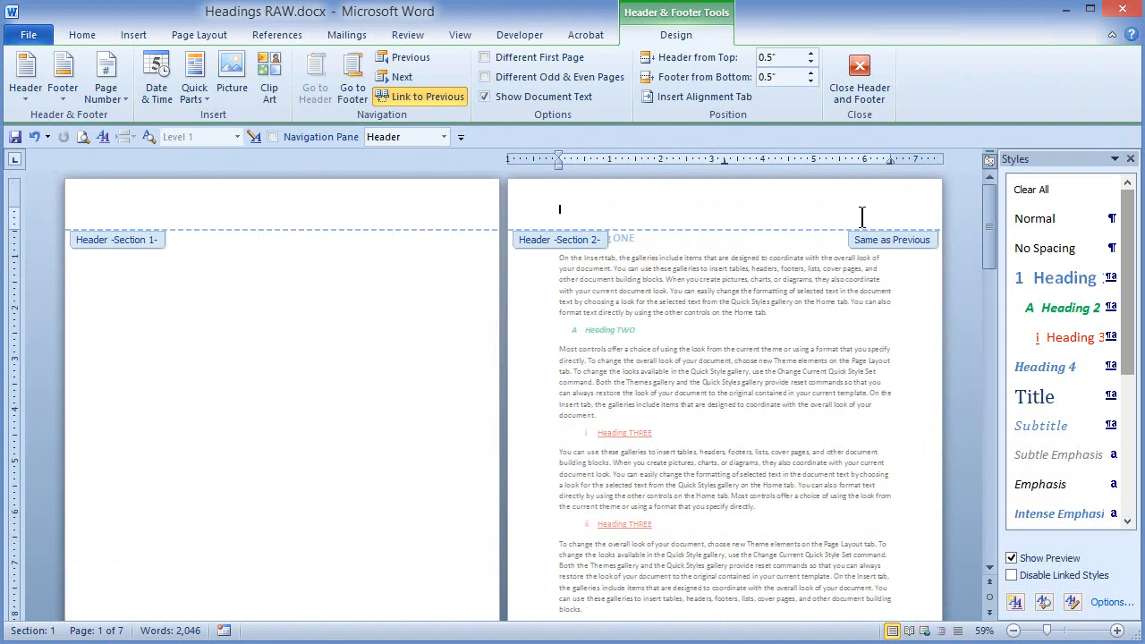
click(439, 92)
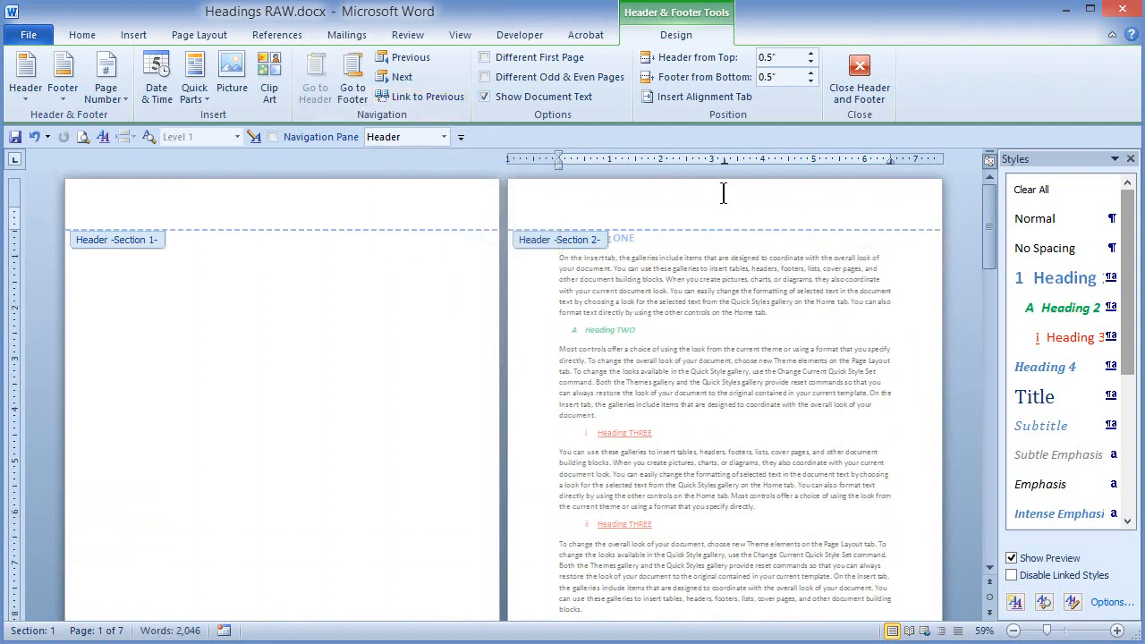
Turn off Link to Previous for Section 2's footer.
click(691, 202)
scroll(609, 361, down, 4)
click(832, 535)
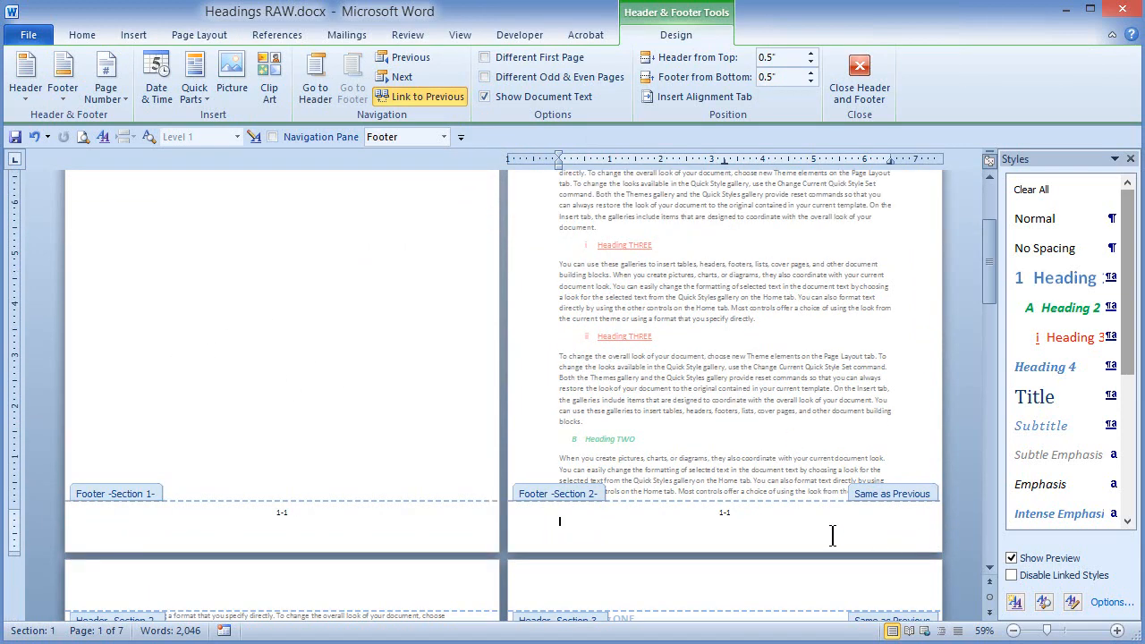
click(434, 94)
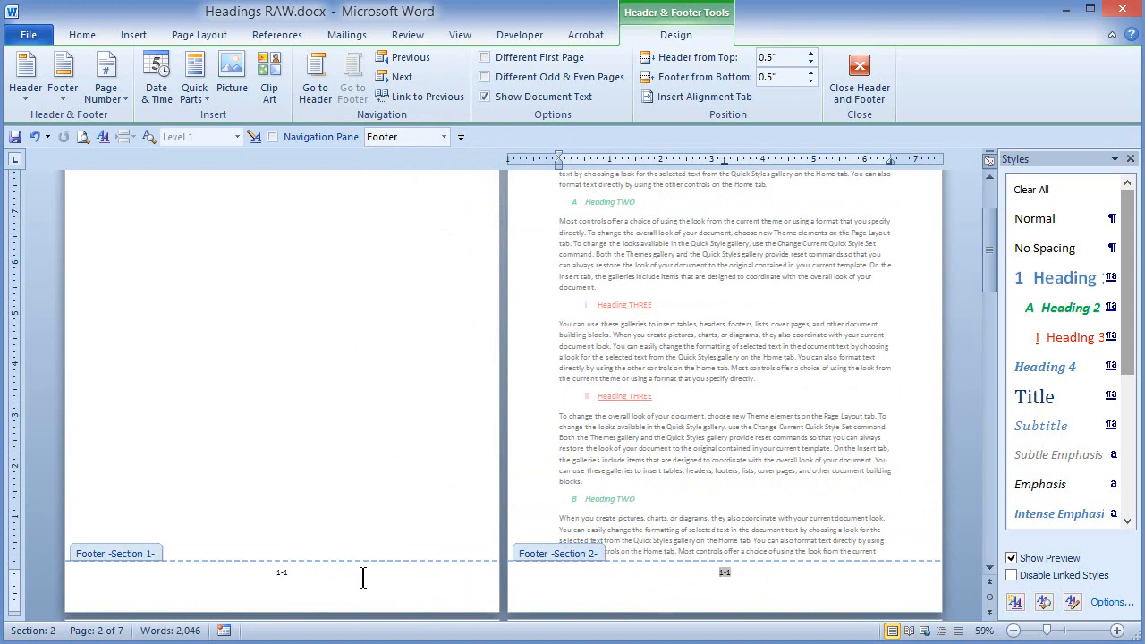
Delete the page number from the front page's Section 1 footer, check the following sections' footers, and return to the body text.
drag(316, 576, 201, 570)
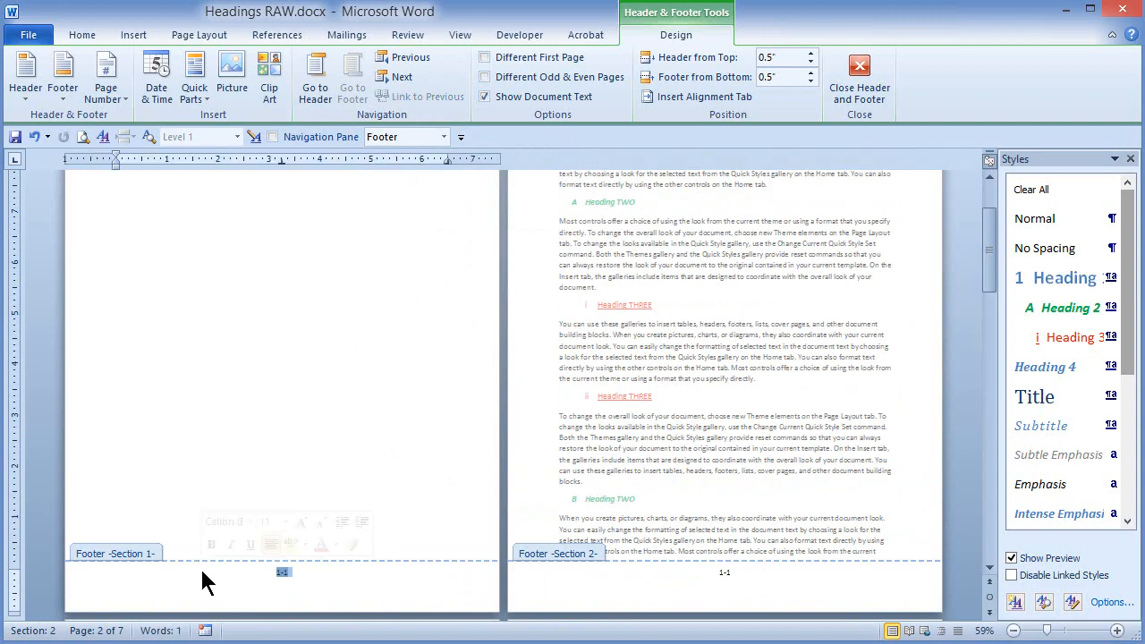
key(Delete)
click(723, 571)
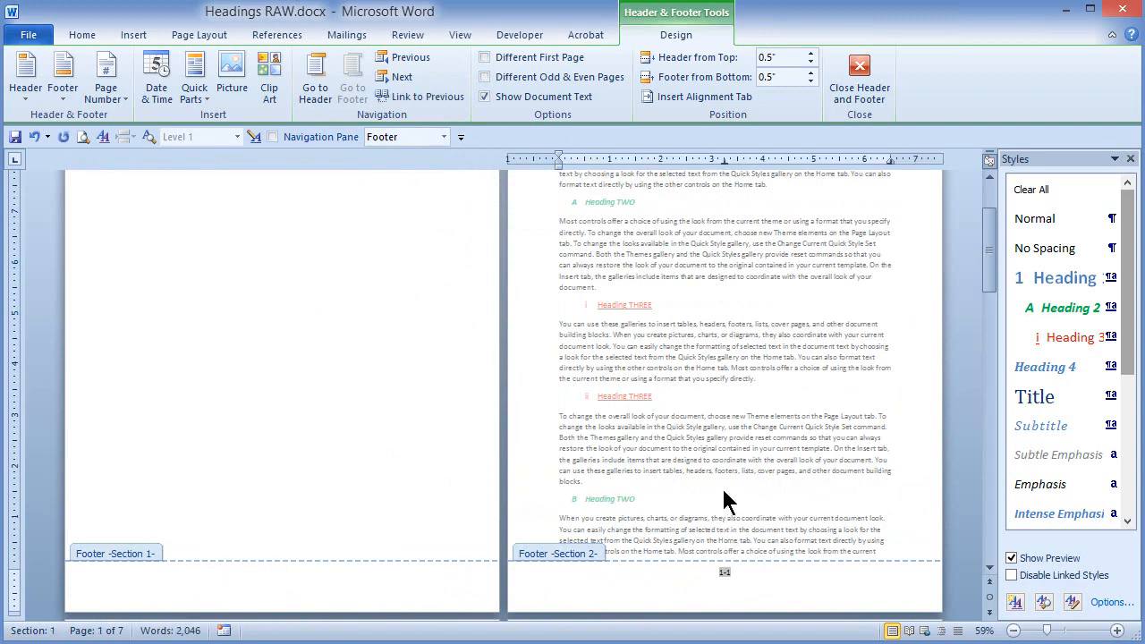
scroll(726, 456, down, 3)
scroll(679, 447, down, 5)
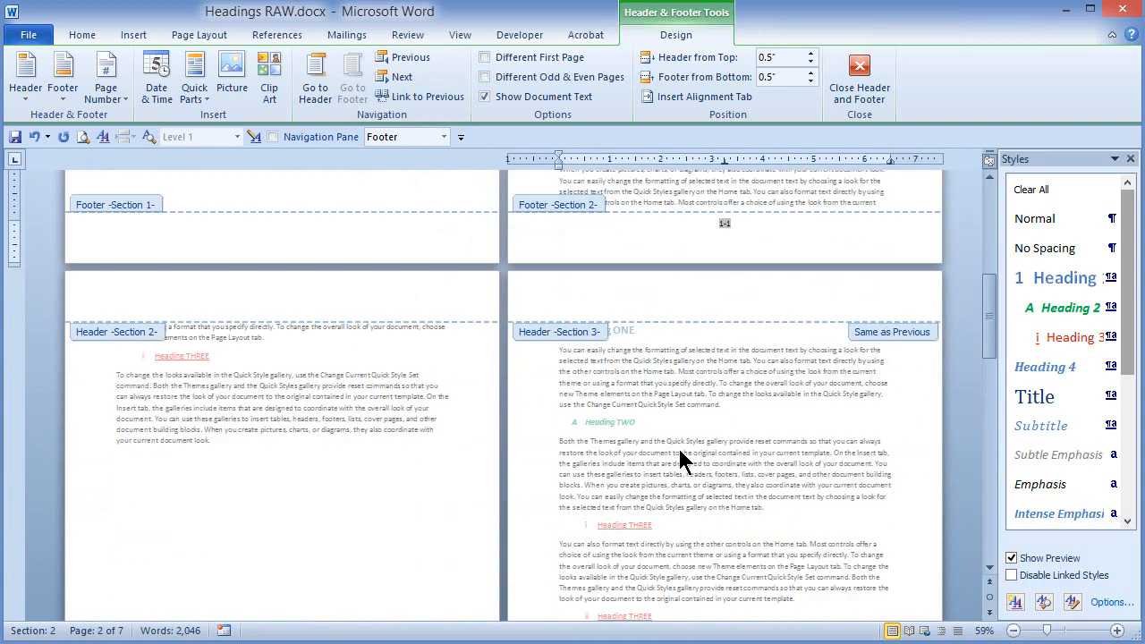
scroll(724, 496, down, 6)
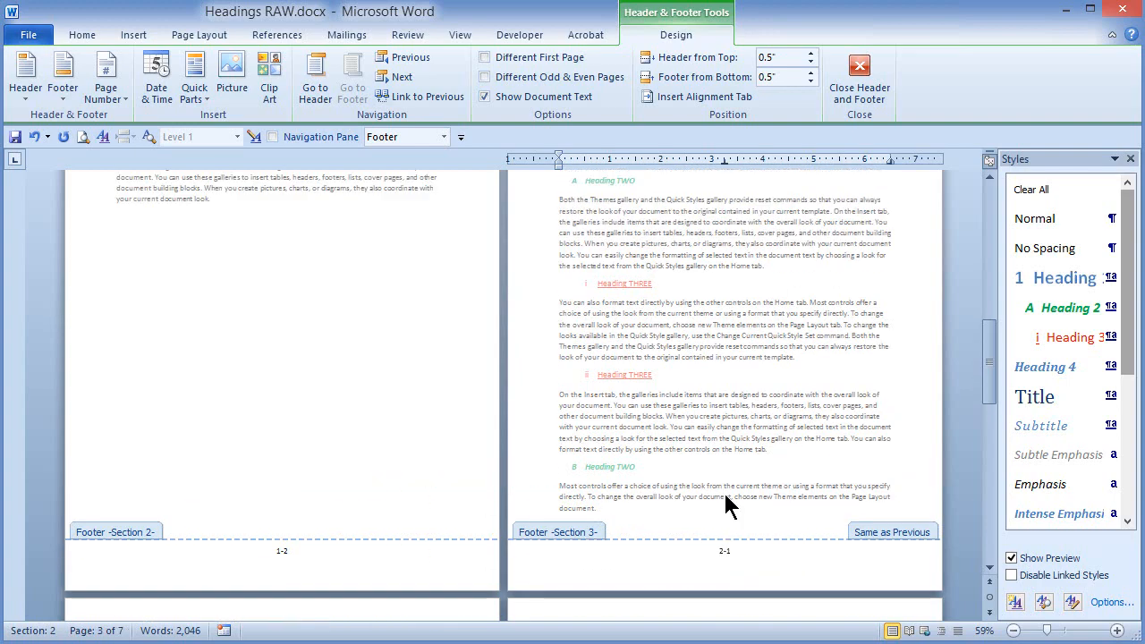
scroll(725, 497, up, 1)
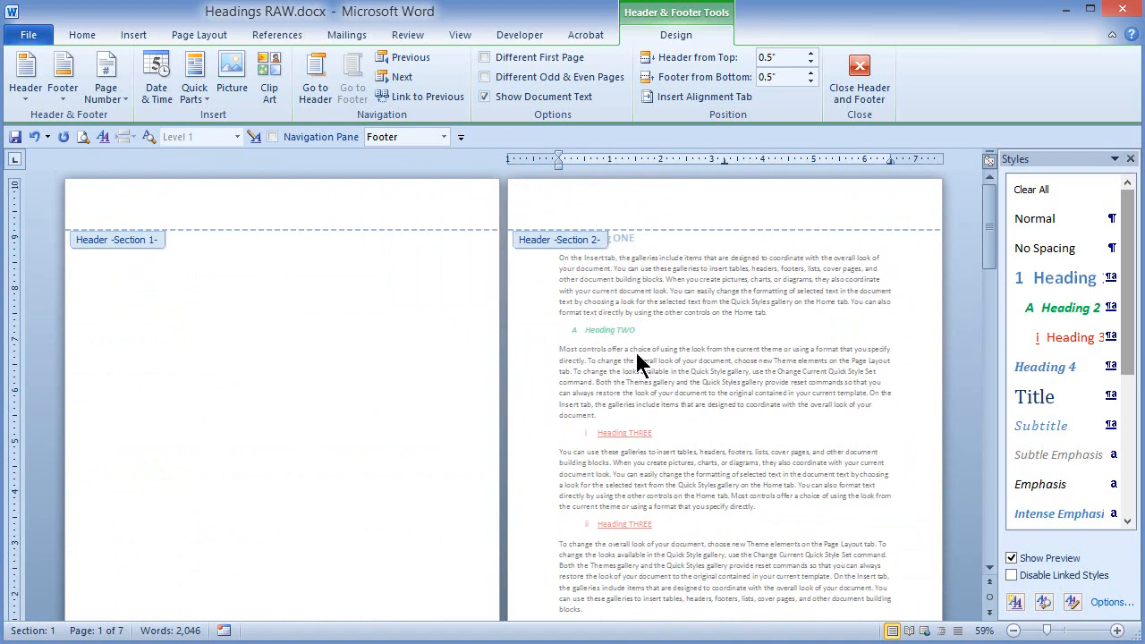
double_click(718, 391)
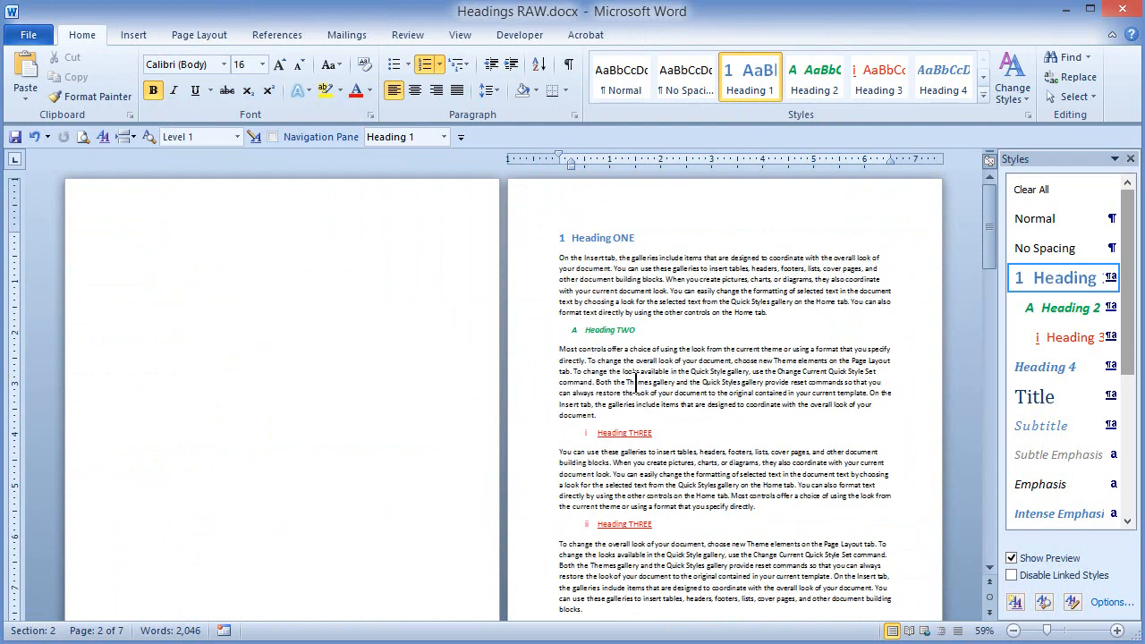
Show formatting marks, add blank paragraphs before the front page's section break, and apply the Normal style to the numbered blank one.
scroll(411, 382, down, 3)
scroll(411, 383, up, 3)
click(569, 68)
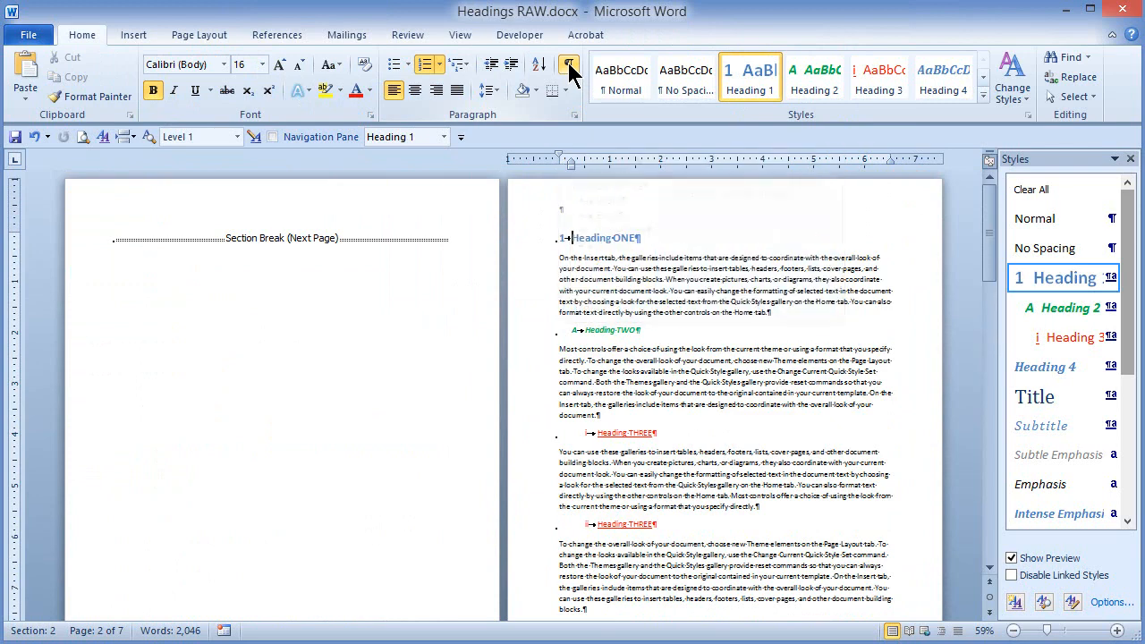
click(113, 241)
key(Return)
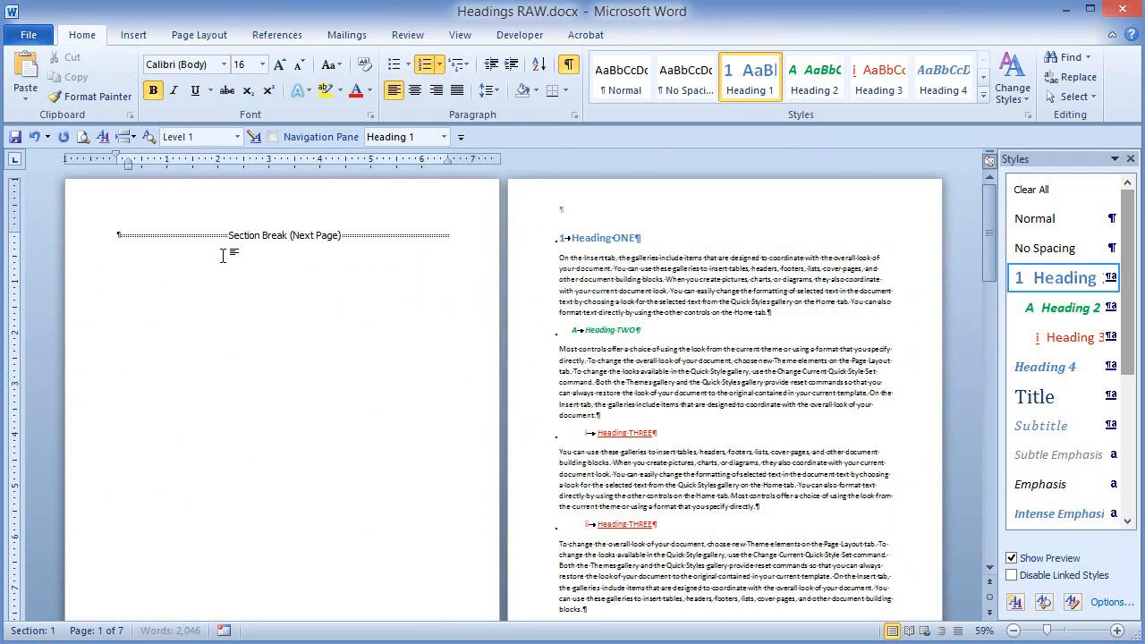
key(Return)
key(Return)
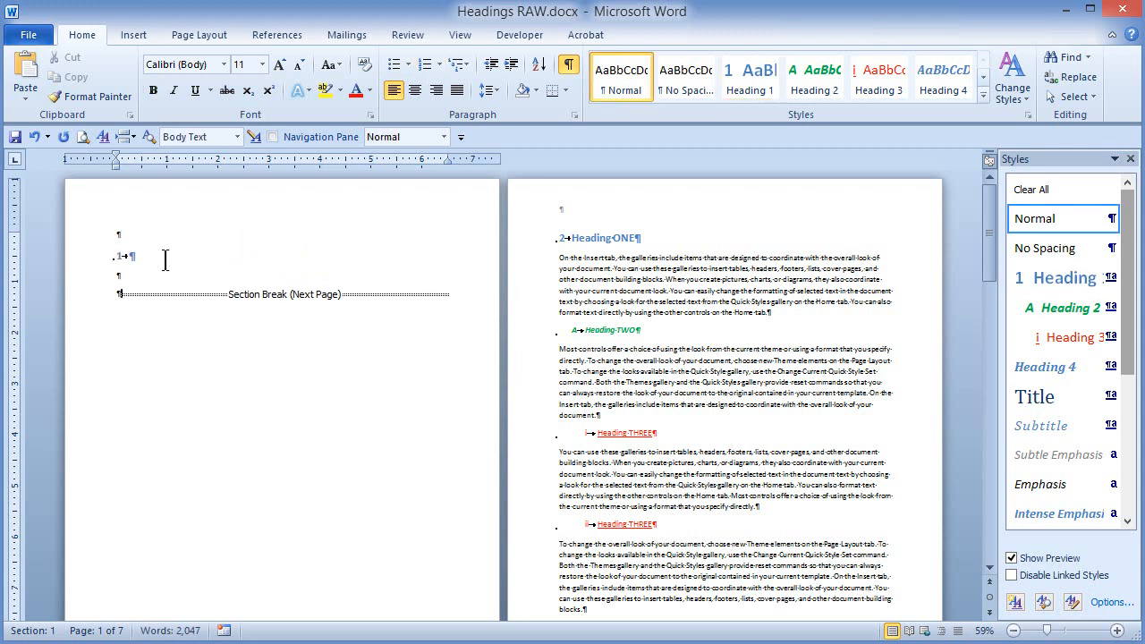
click(88, 258)
click(1107, 220)
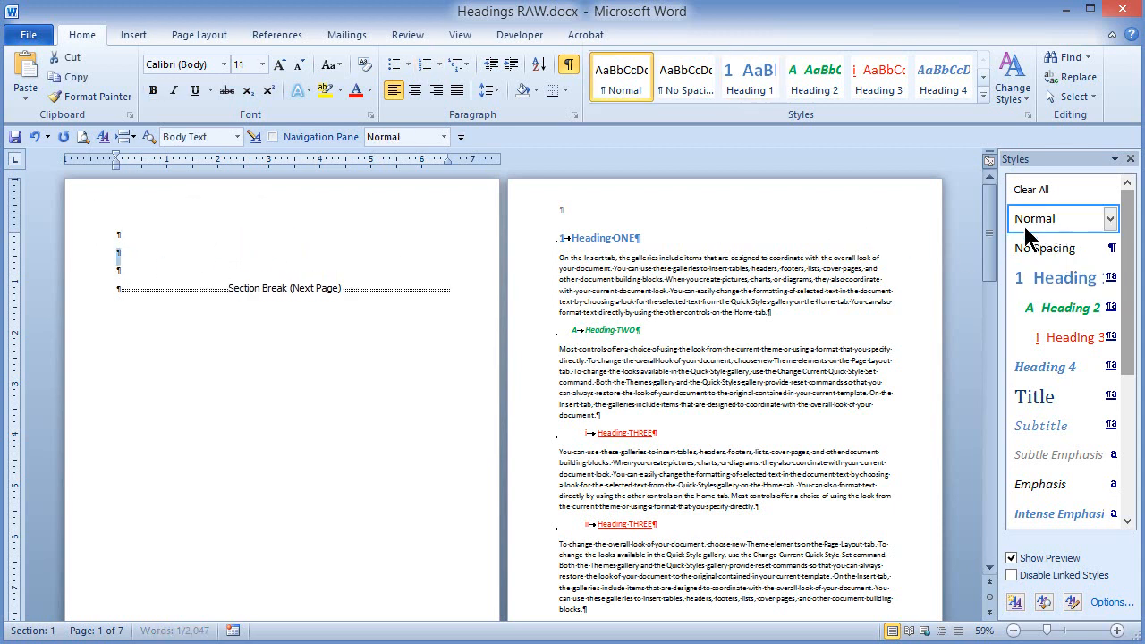
Insert a custom table of contents with a dashed tab leader at the second blank paragraph of the front page.
click(151, 252)
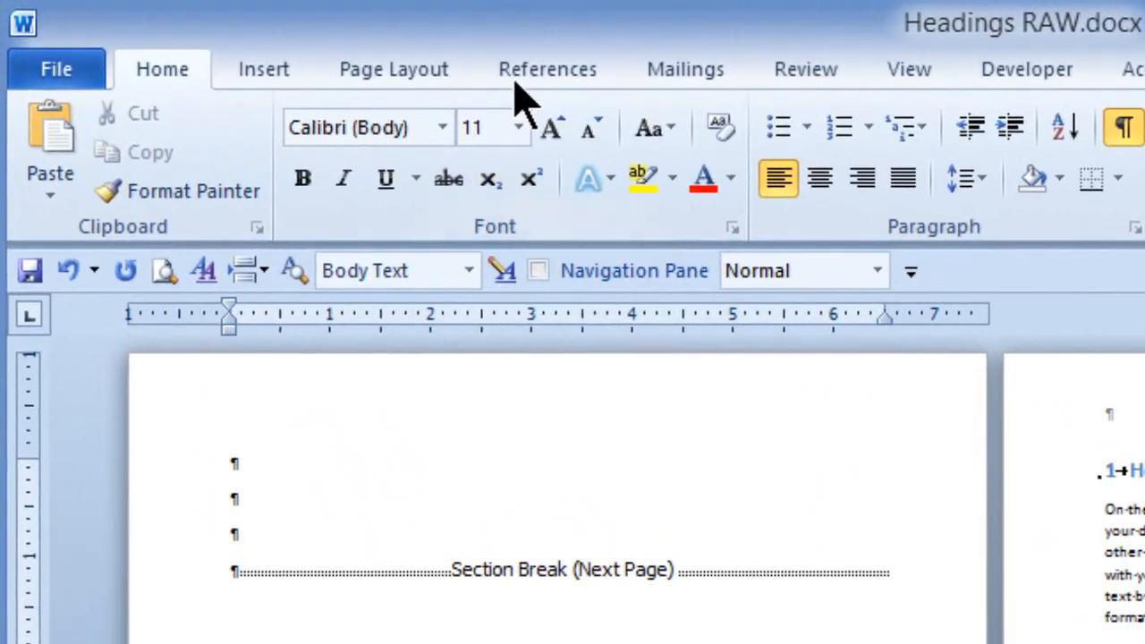
click(500, 68)
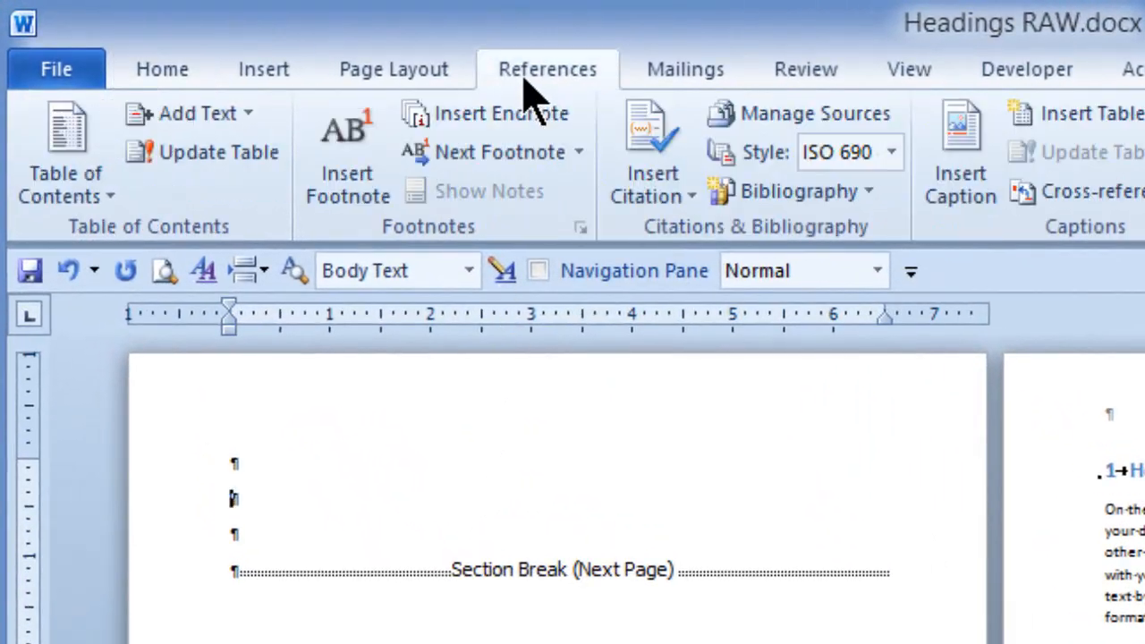
click(85, 197)
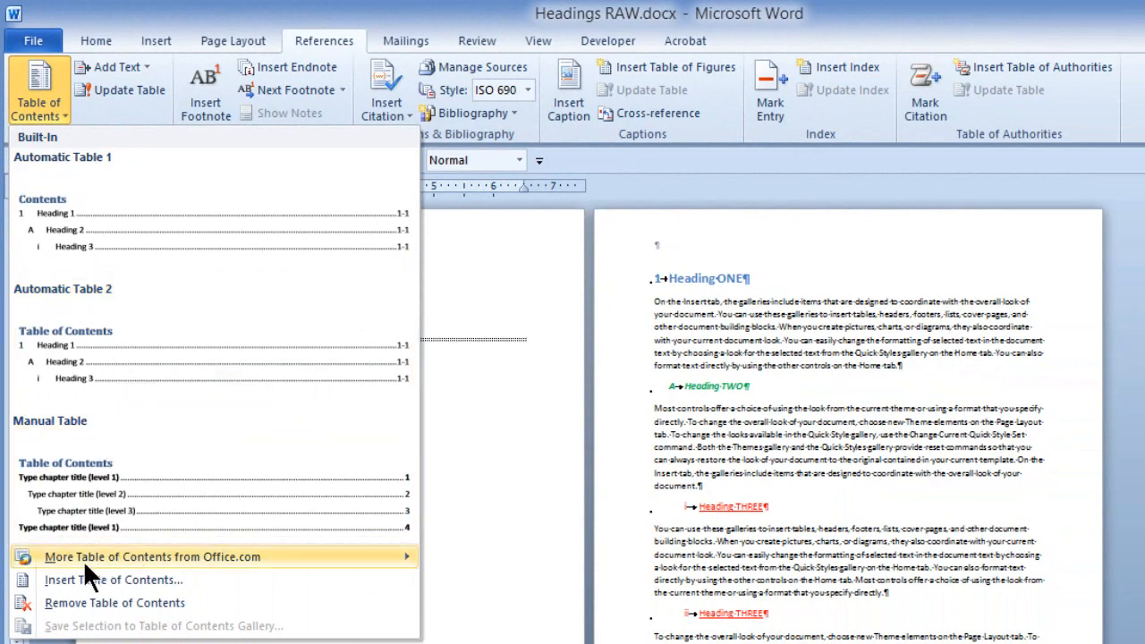
click(105, 579)
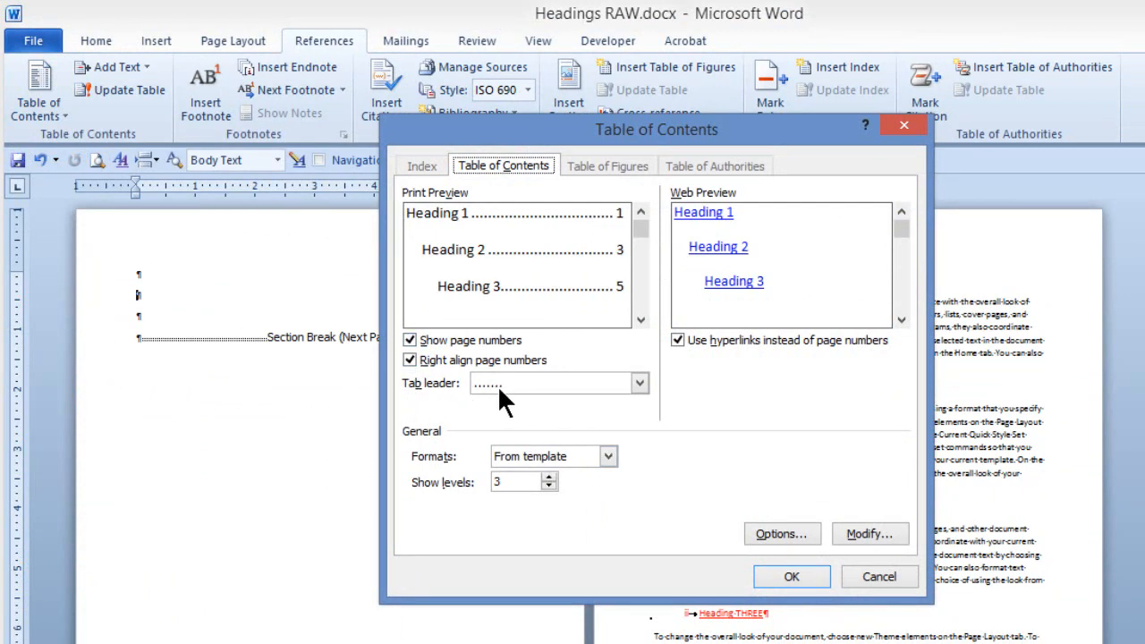
click(638, 382)
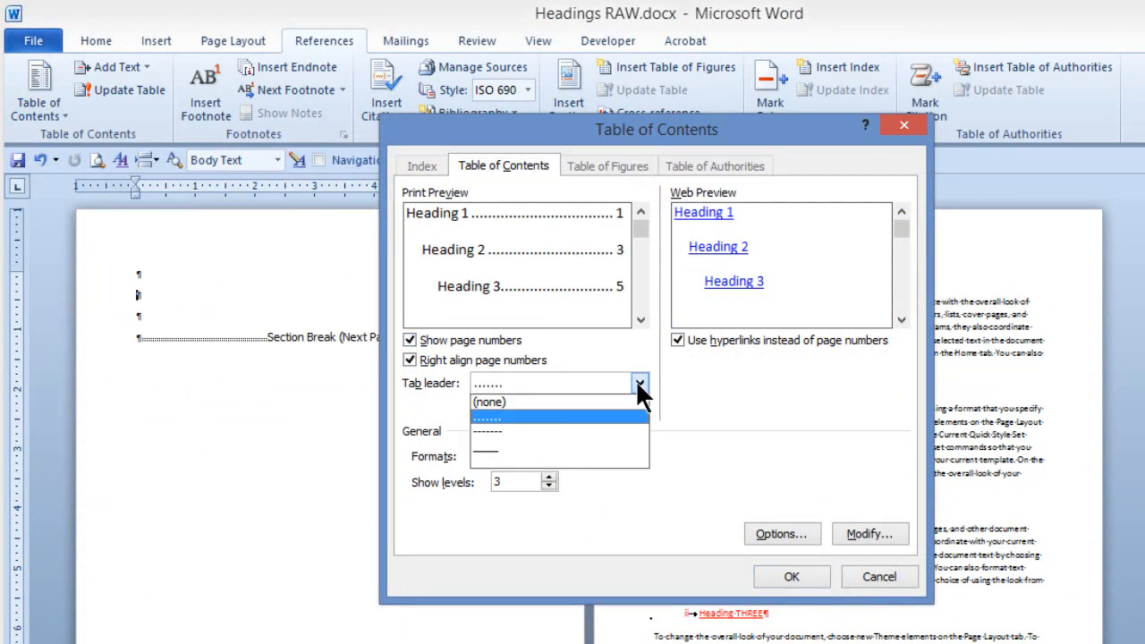
click(485, 433)
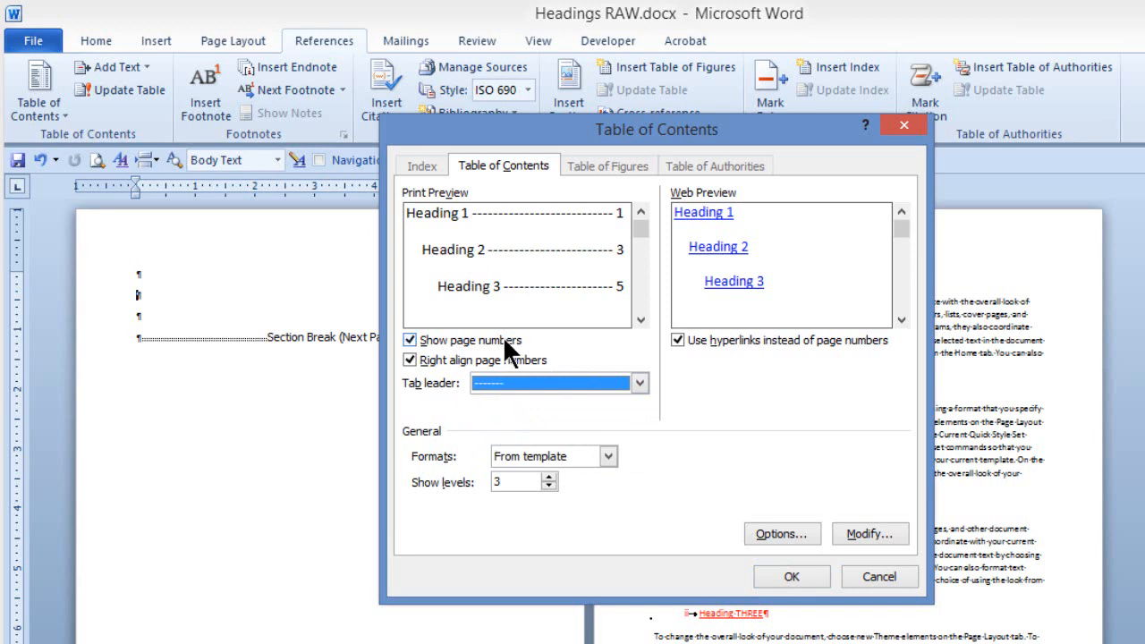
click(784, 574)
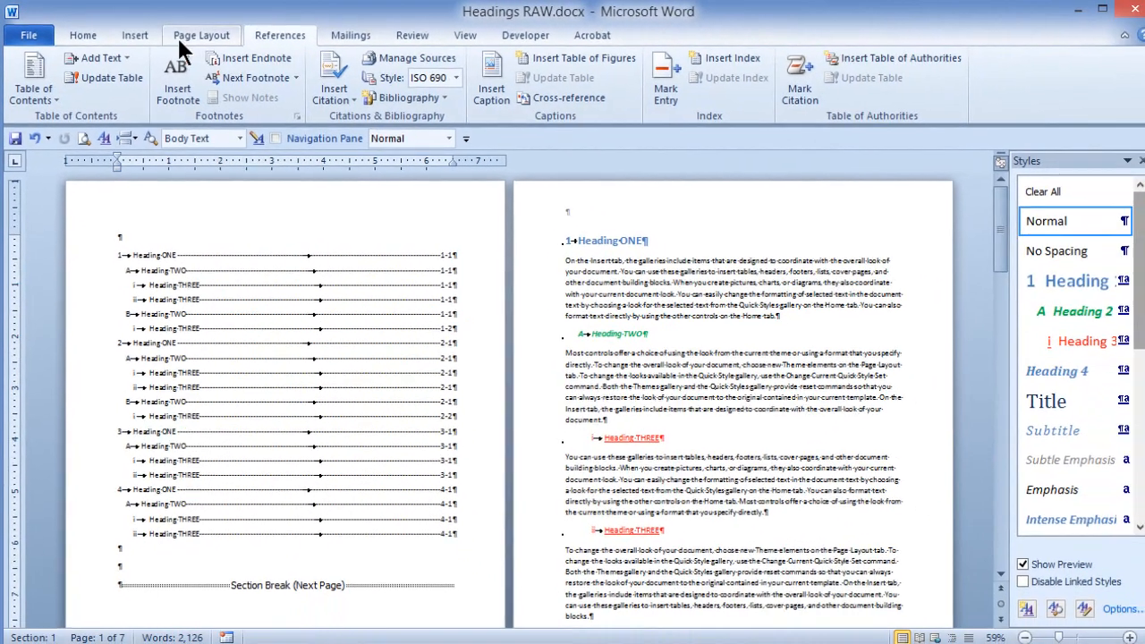
Hide the formatting marks and review the table of contents entries and their chapter-based page numbers.
click(90, 38)
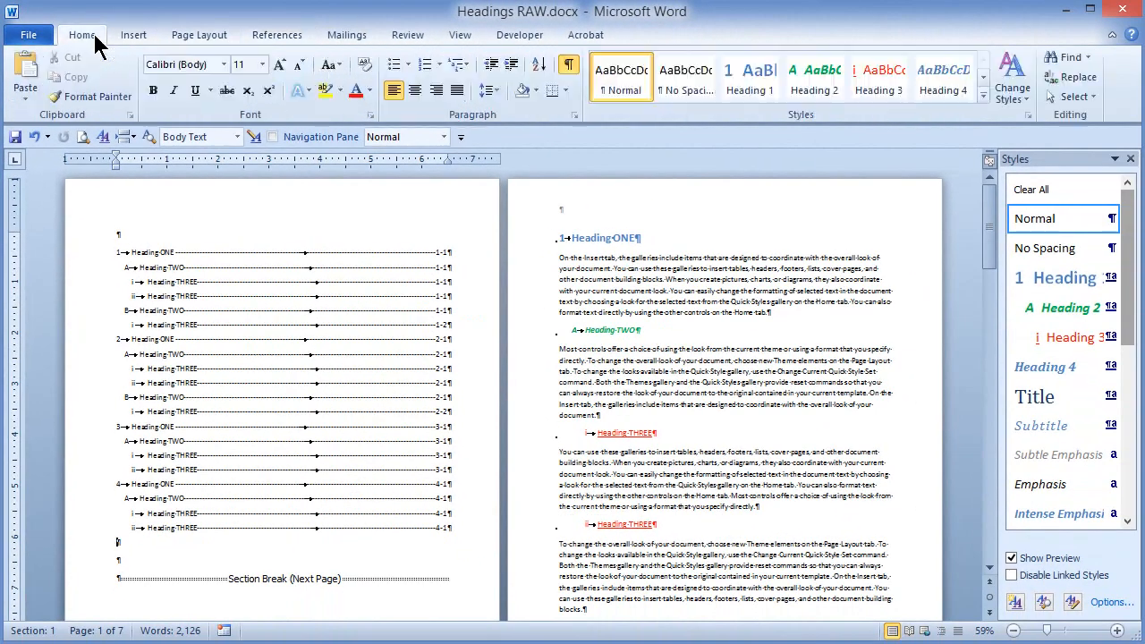
click(568, 65)
scroll(381, 344, down, 1)
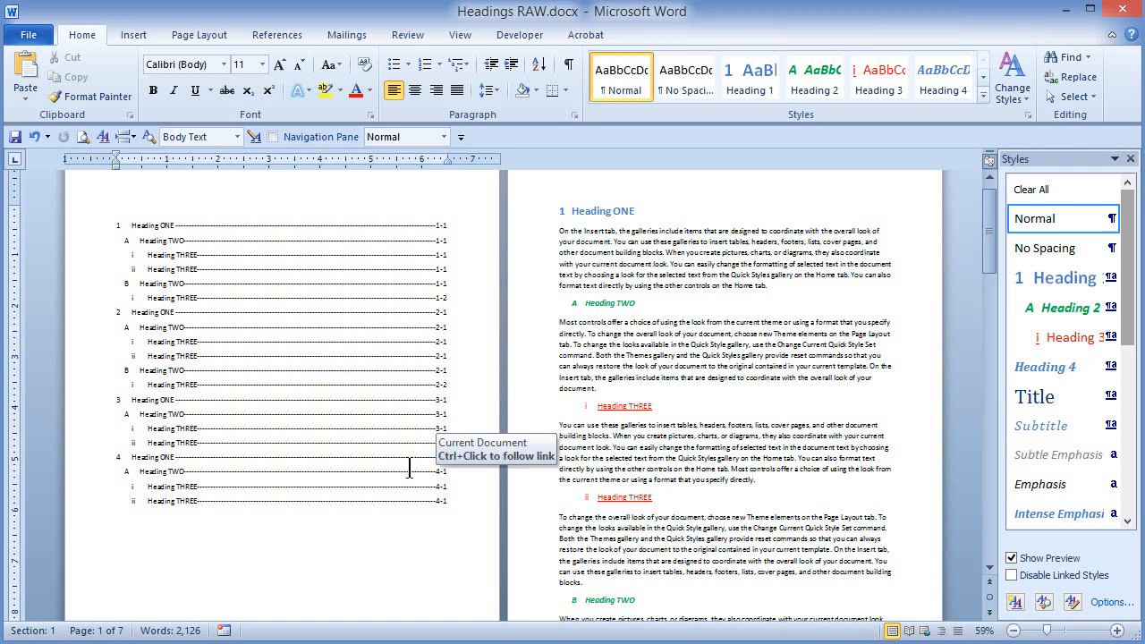
scroll(410, 468, up, 1)
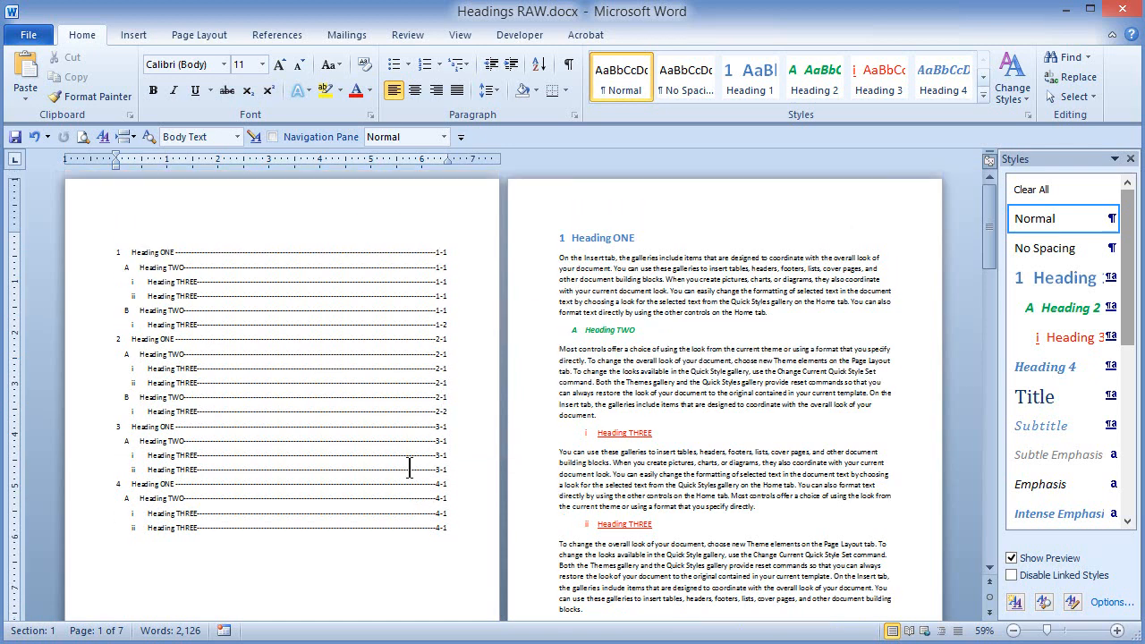
click(591, 370)
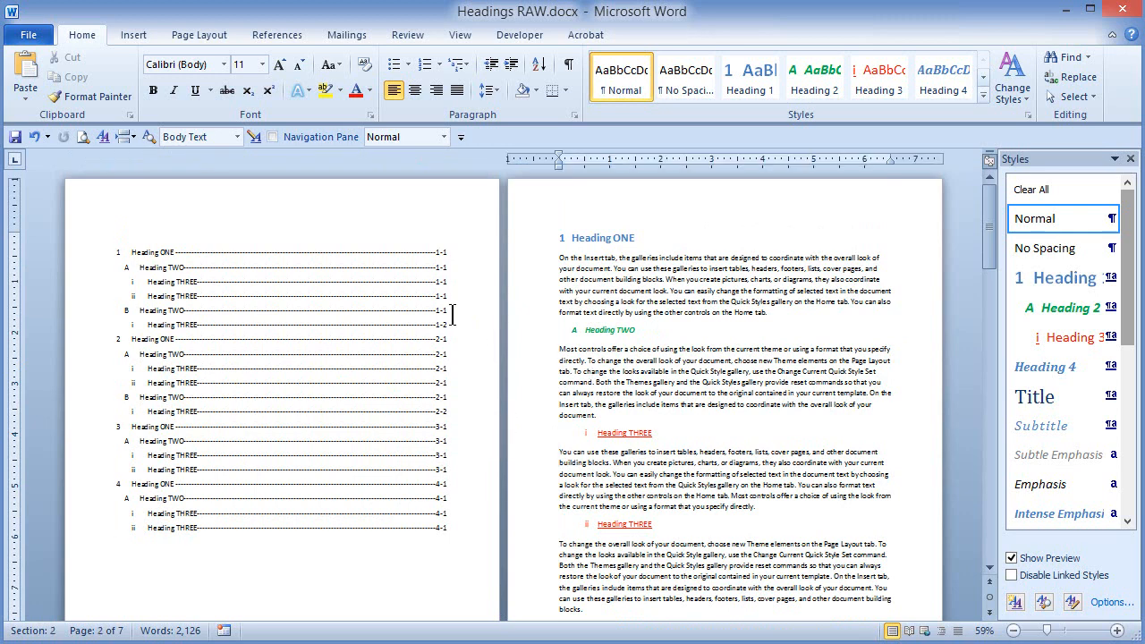
Insert the built-in Austin cover page at the start of the document.
click(132, 36)
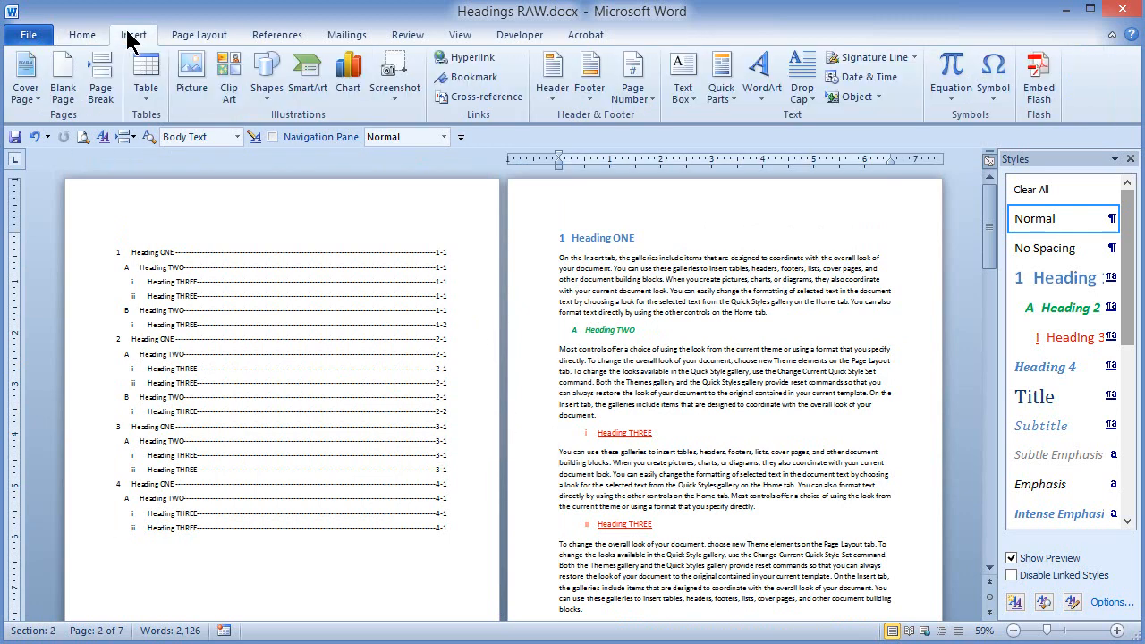
click(24, 93)
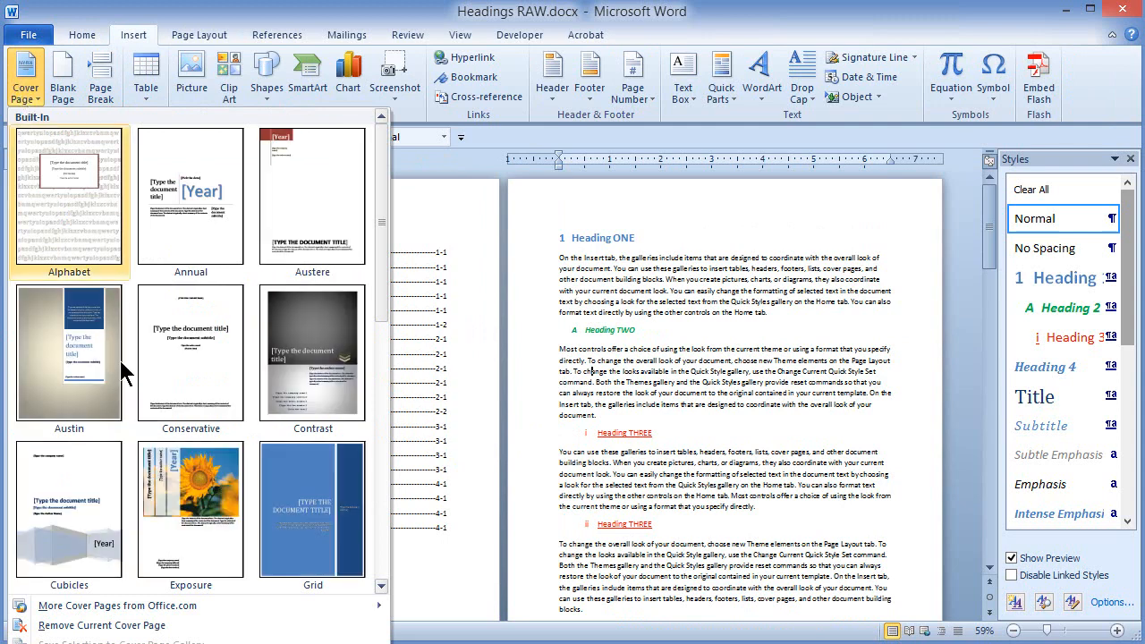
click(60, 375)
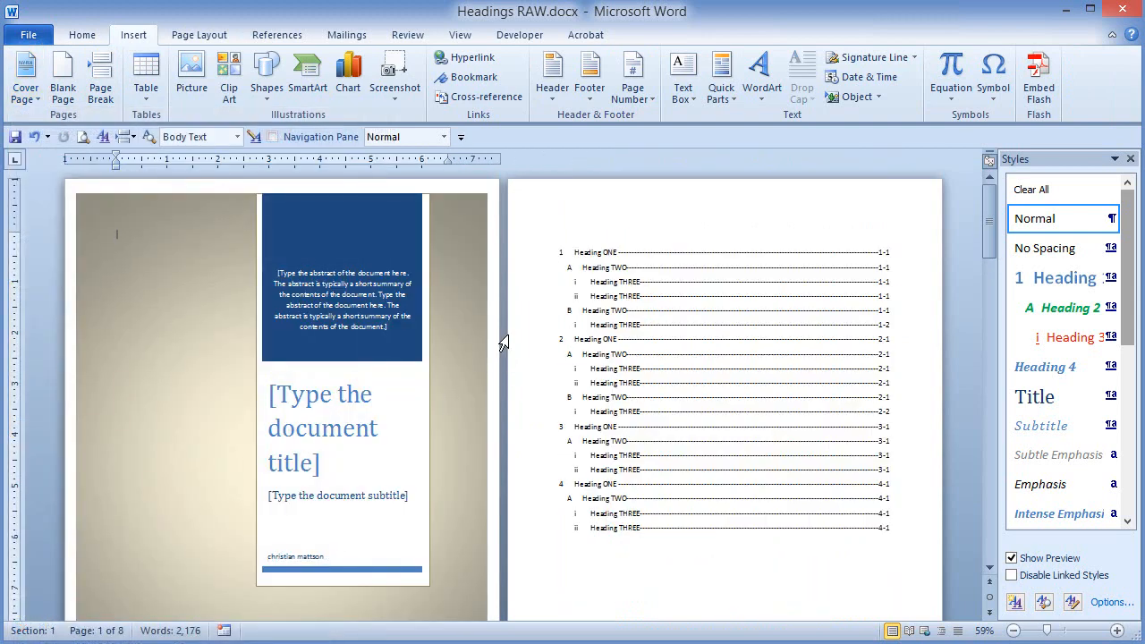
Open the first chapter's page footer for editing and turn on different odd and even pages.
scroll(504, 343, down, 5)
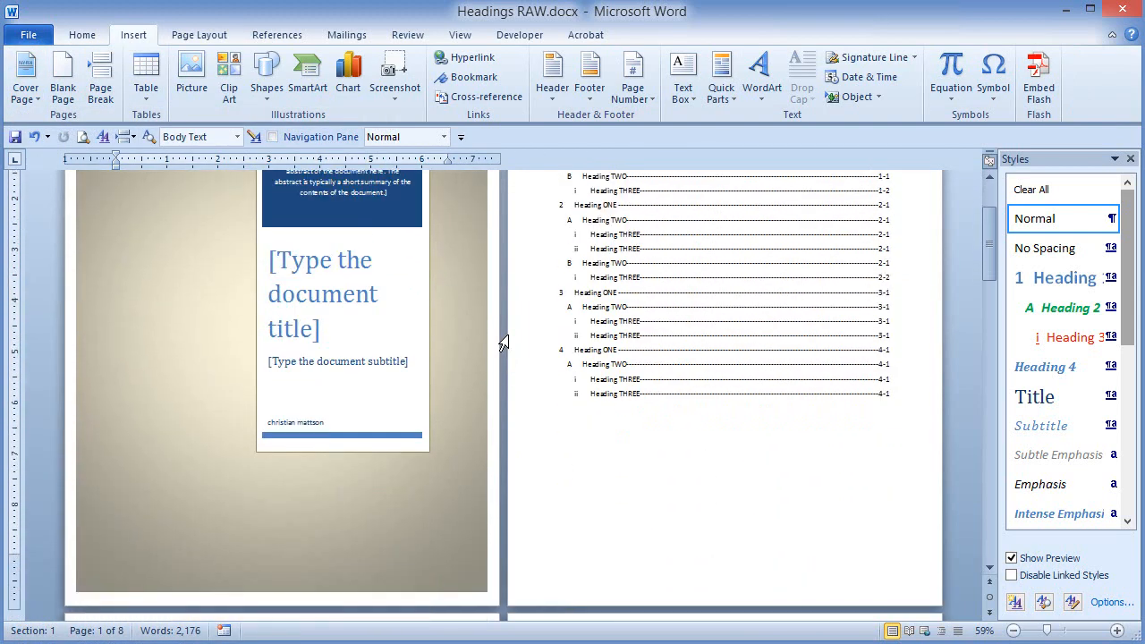
scroll(505, 344, down, 5)
scroll(507, 335, down, 1)
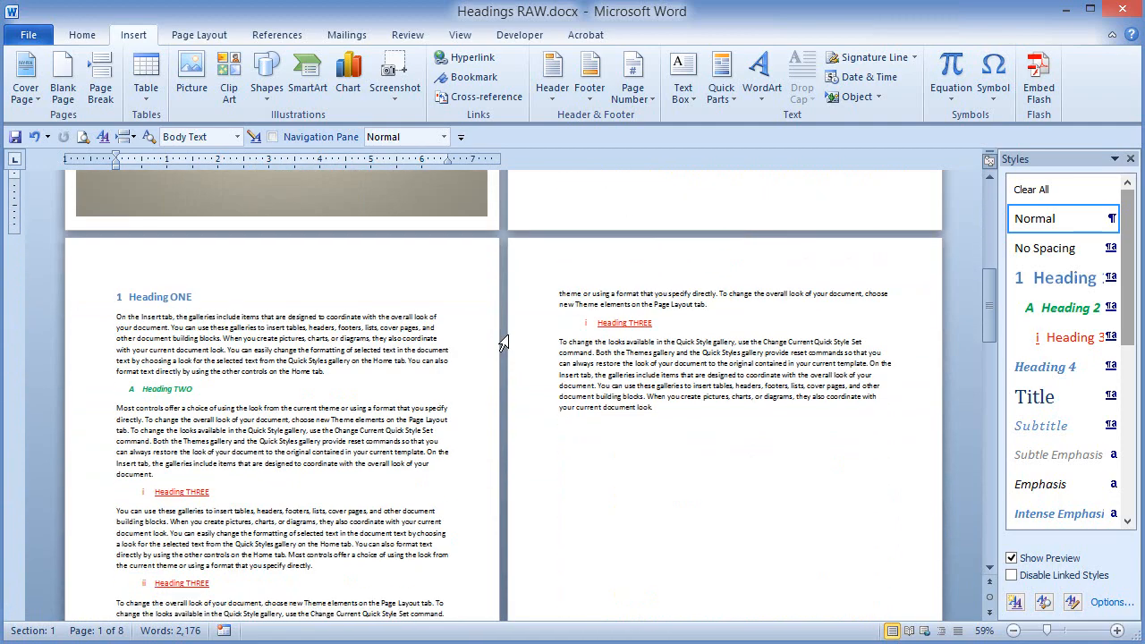
scroll(505, 327, down, 3)
scroll(505, 326, down, 5)
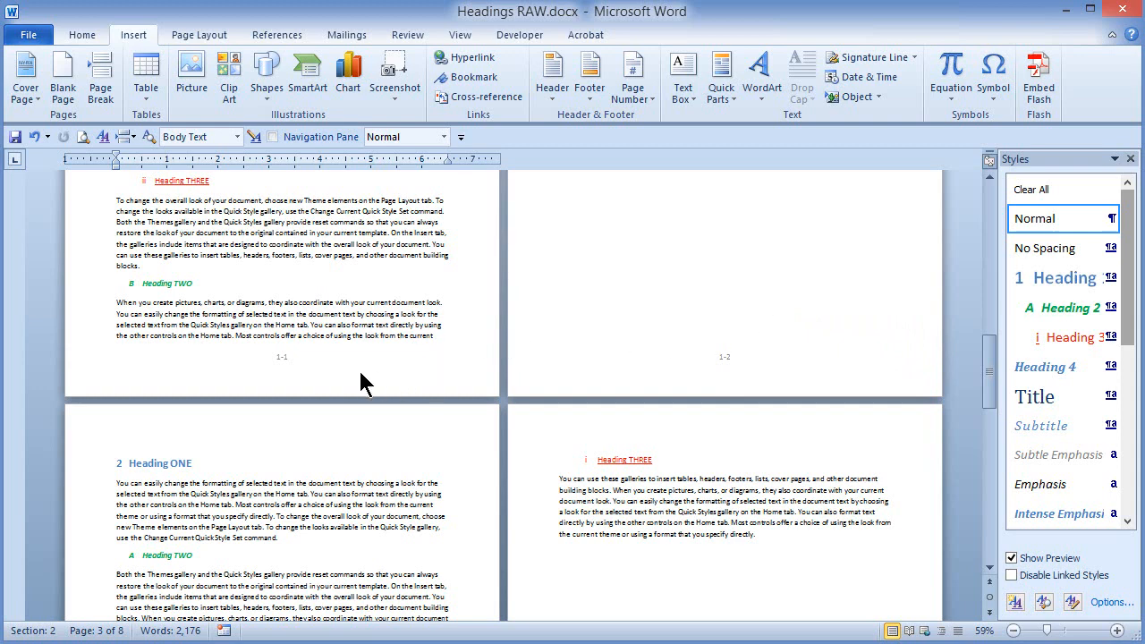
double_click(298, 386)
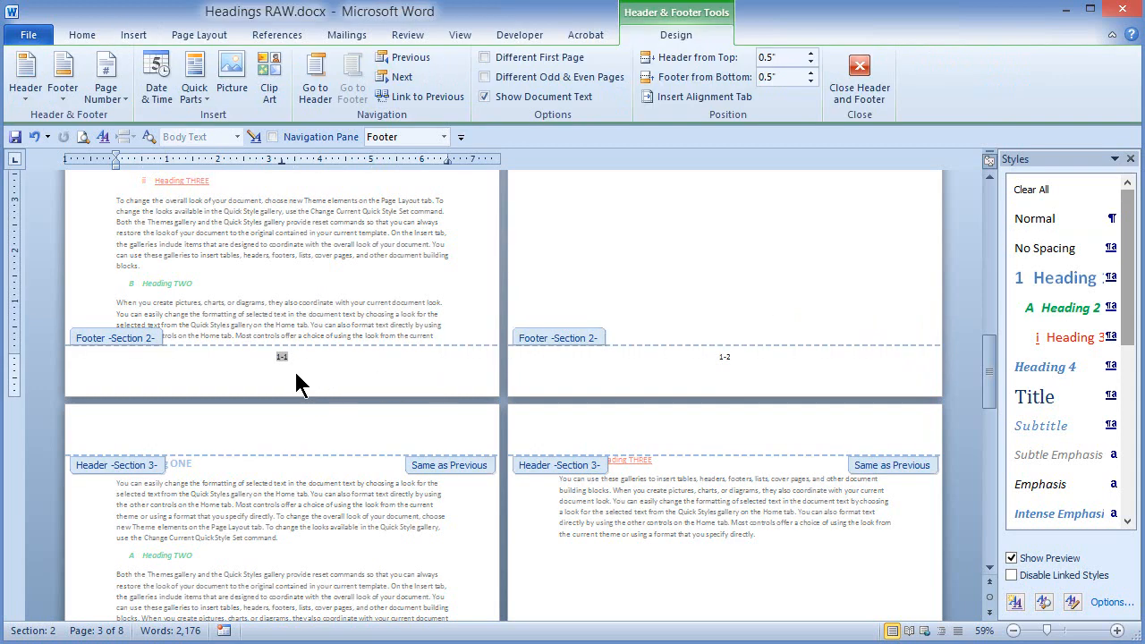
click(491, 78)
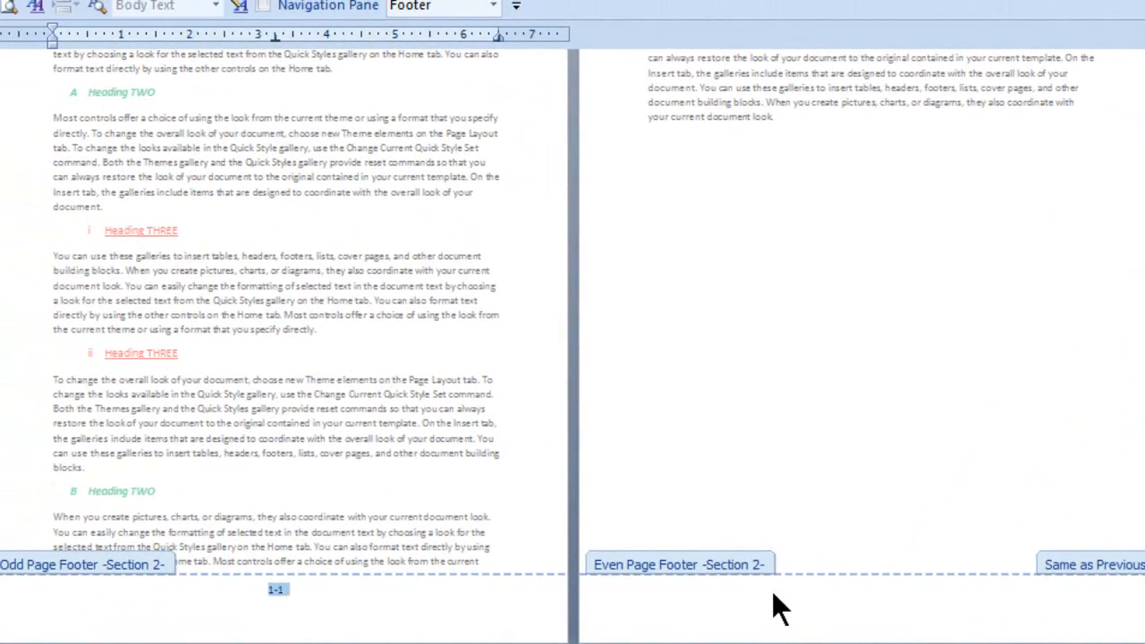
Copy the chapter-based page number into the Section 2 even-page footer and right-align it.
click(832, 602)
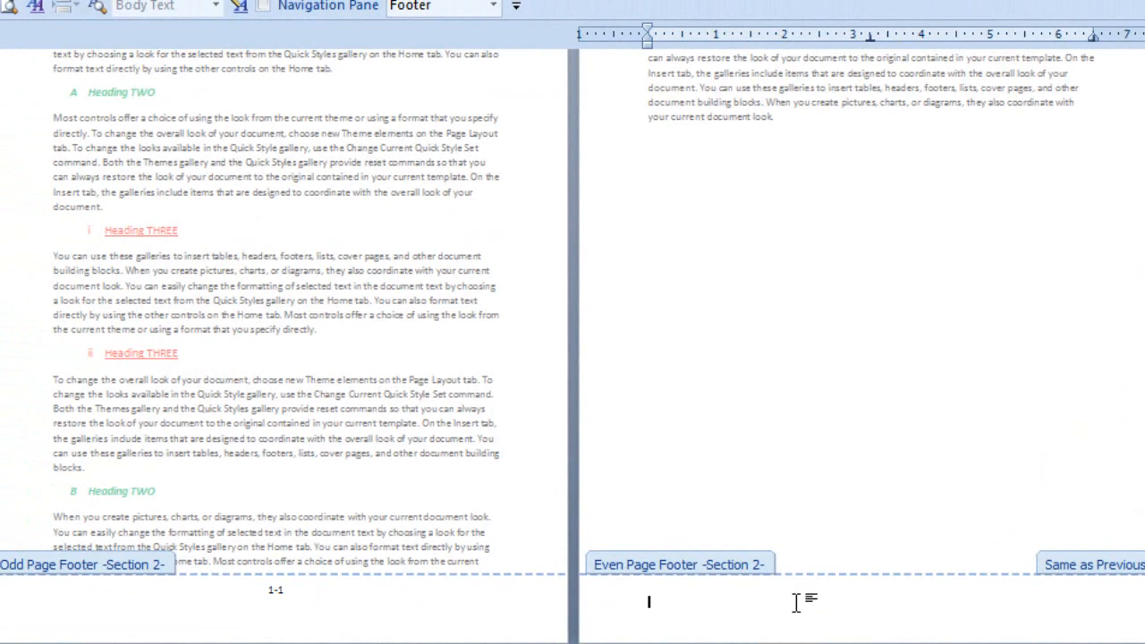
text(1-2)
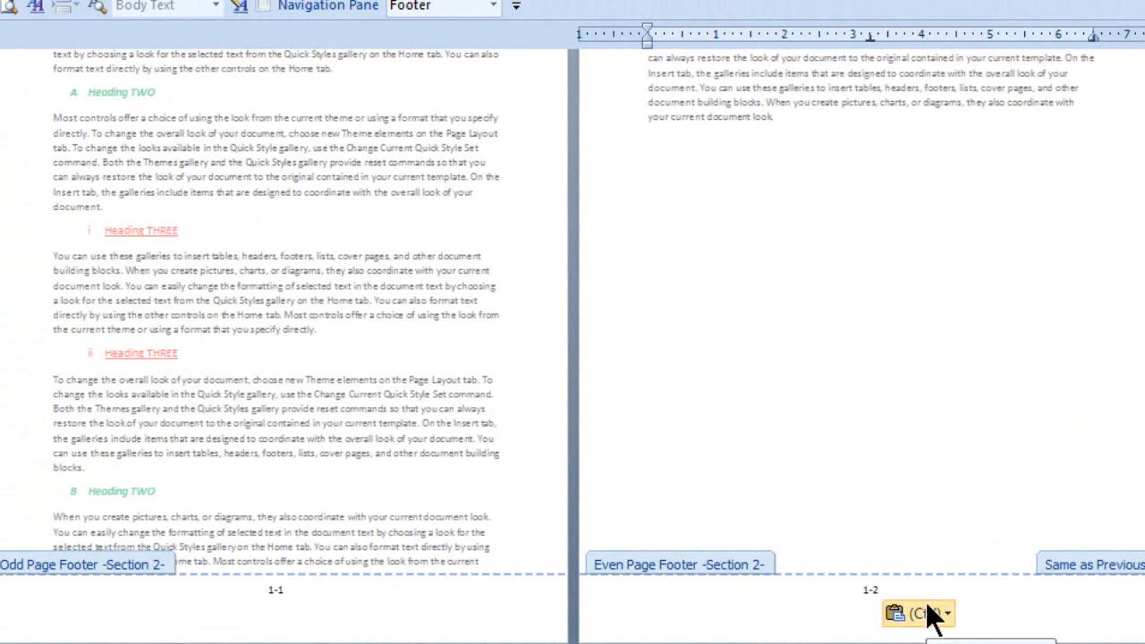
drag(858, 590, 888, 590)
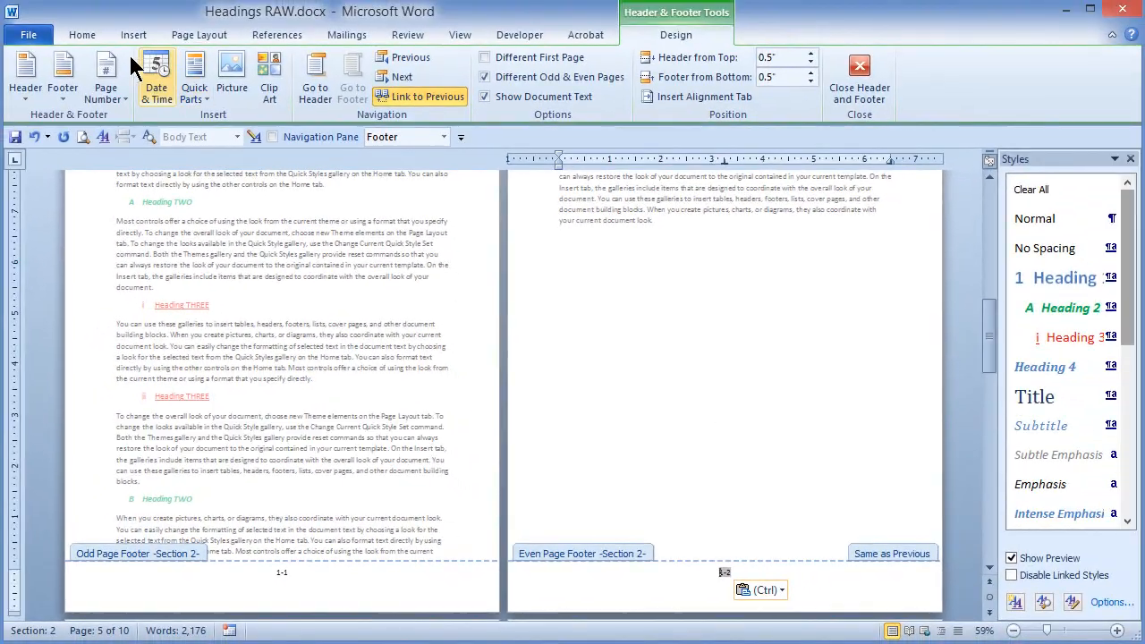
click(82, 36)
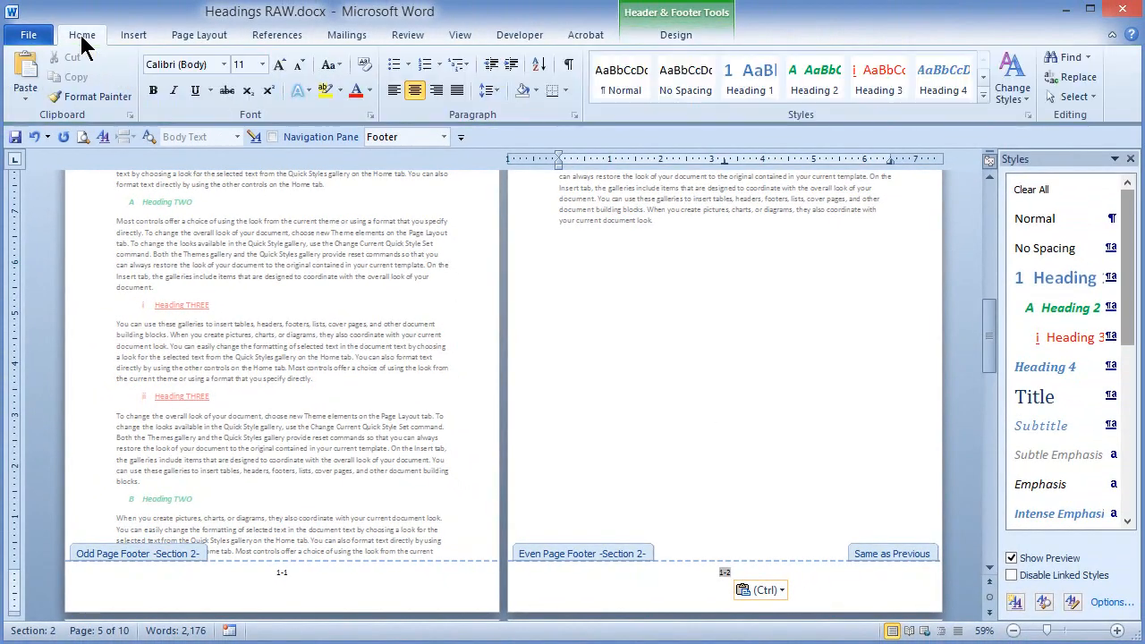
click(436, 90)
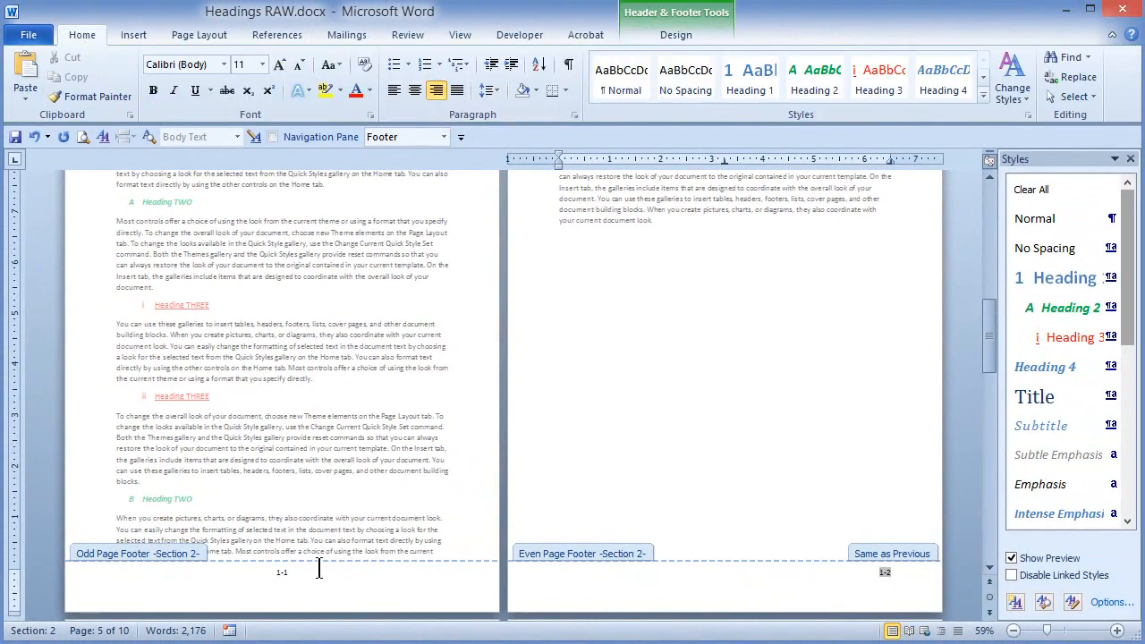
Left-align the page number in the Section 2 odd-page footer.
click(250, 573)
triple_click(251, 572)
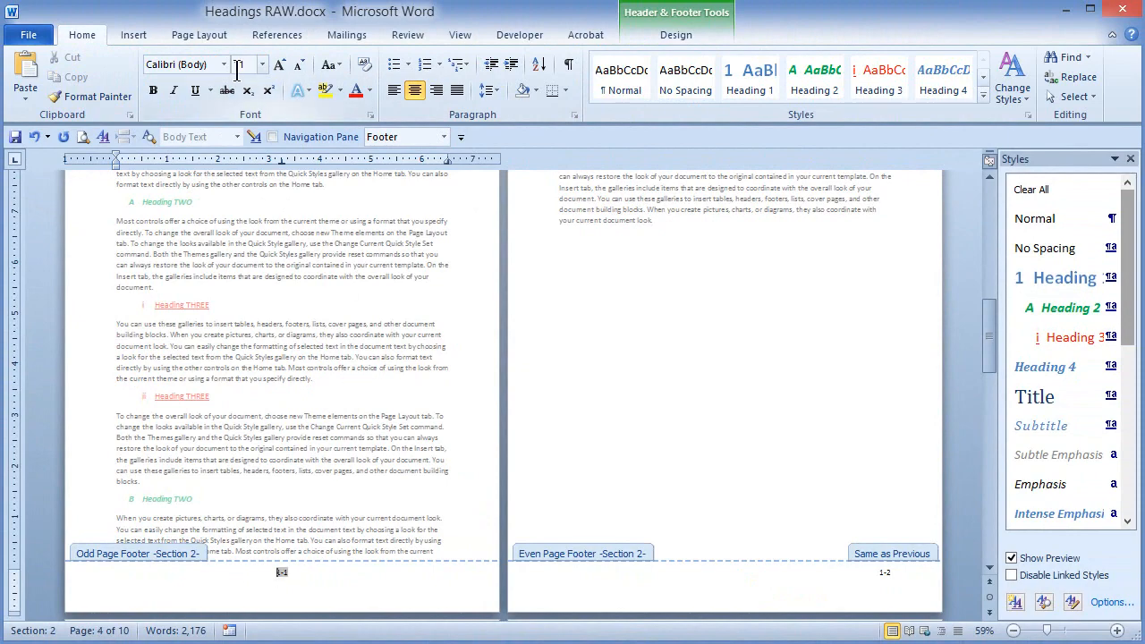
click(396, 91)
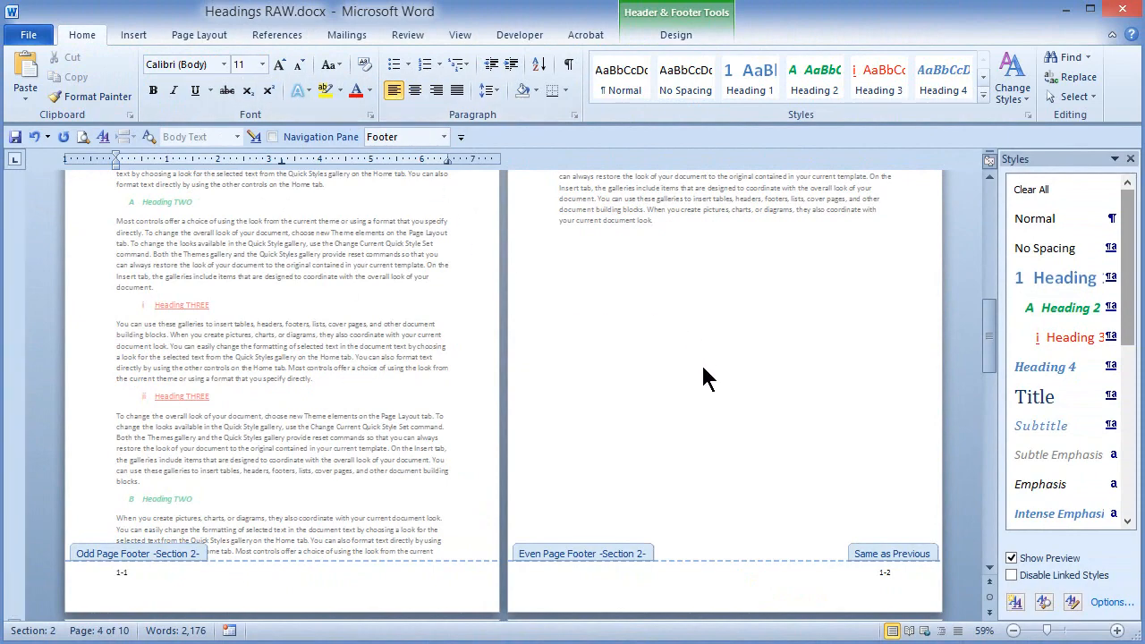
Check the odd and even footer page numbers across the remaining chapters and leave footer editing.
scroll(702, 377, down, 10)
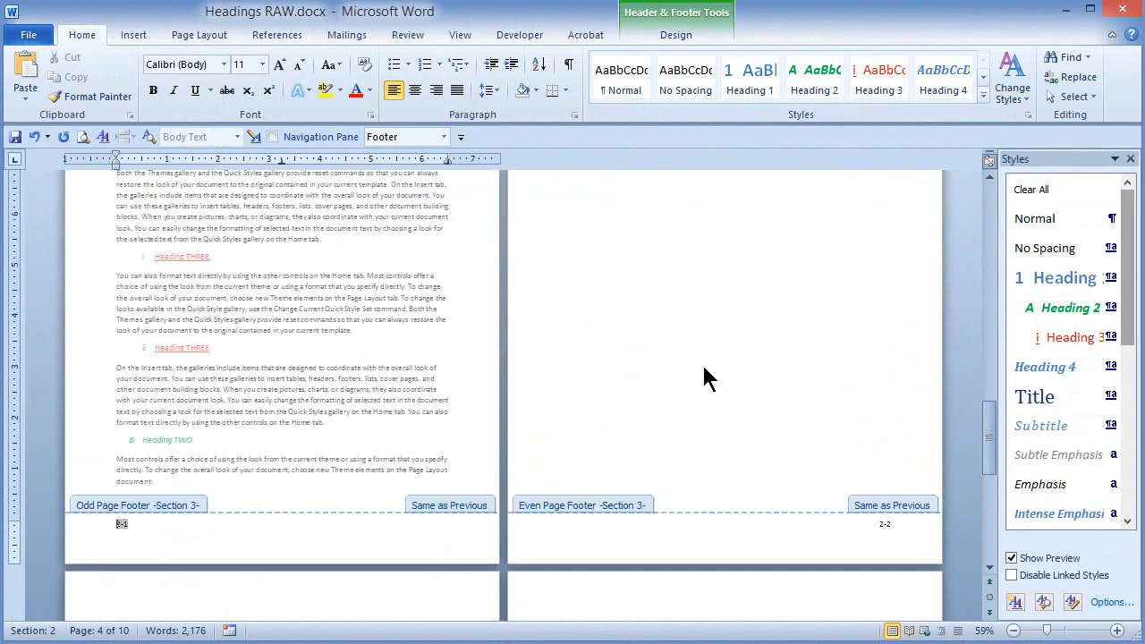
scroll(703, 378, down, 2)
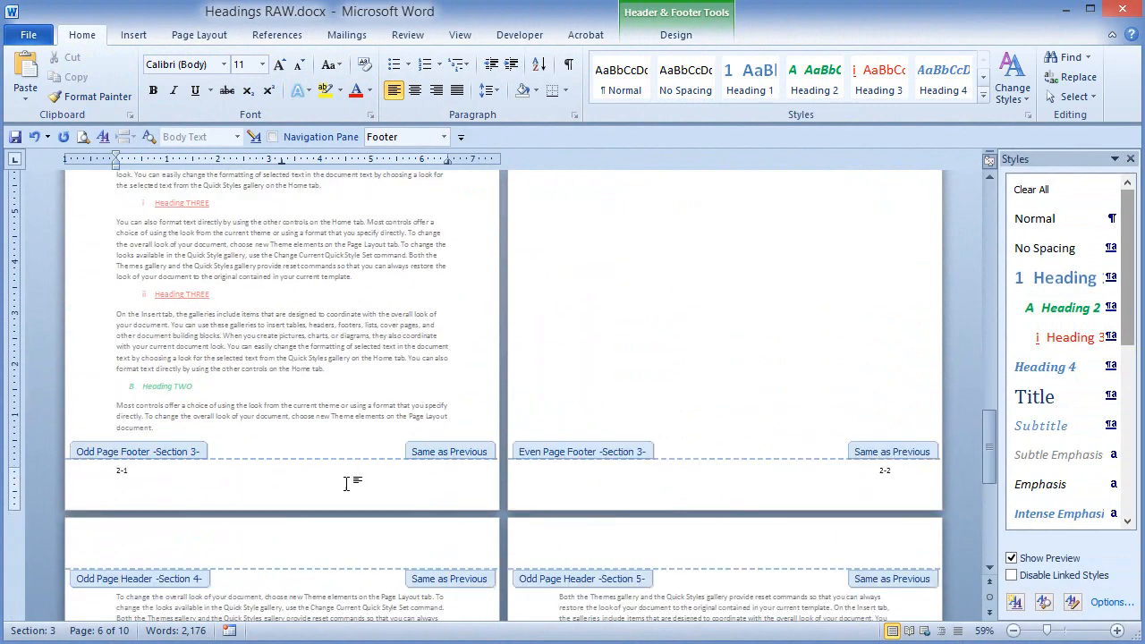
scroll(759, 407, down, 8)
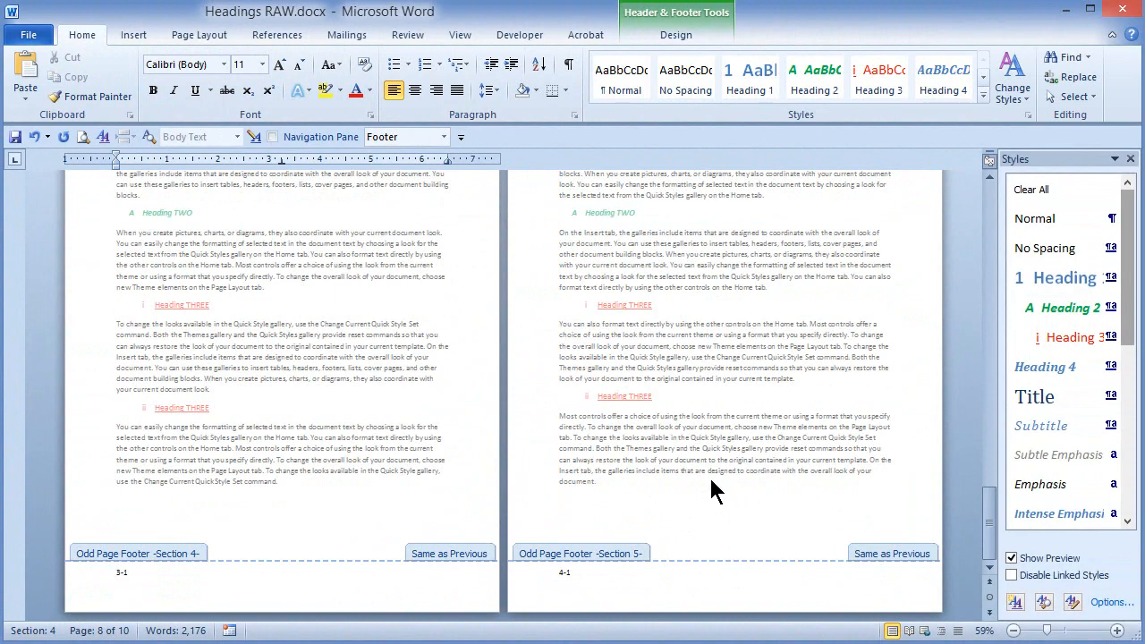
scroll(711, 478, up, 6)
scroll(711, 478, down, 5)
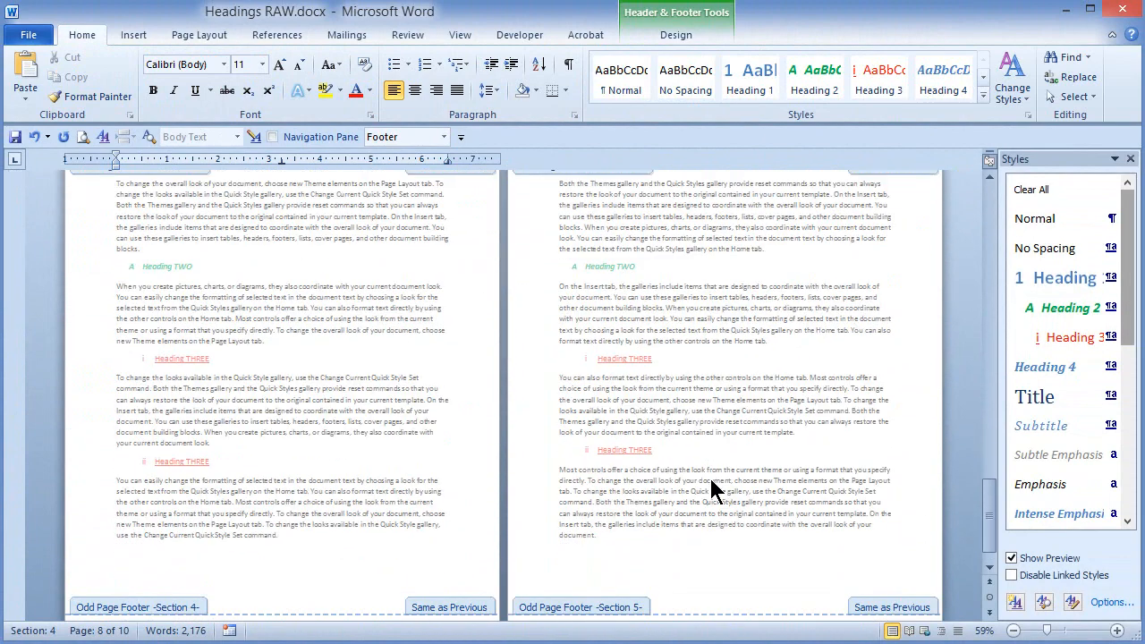
scroll(716, 490, down, 1)
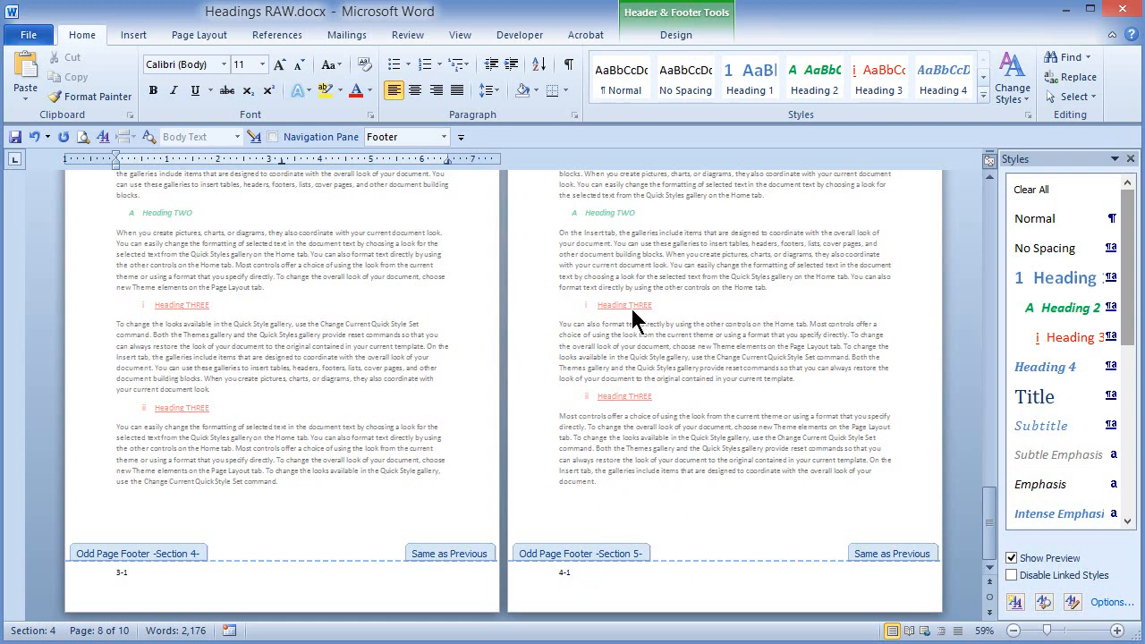
scroll(631, 308, up, 2)
scroll(620, 260, down, 2)
double_click(703, 275)
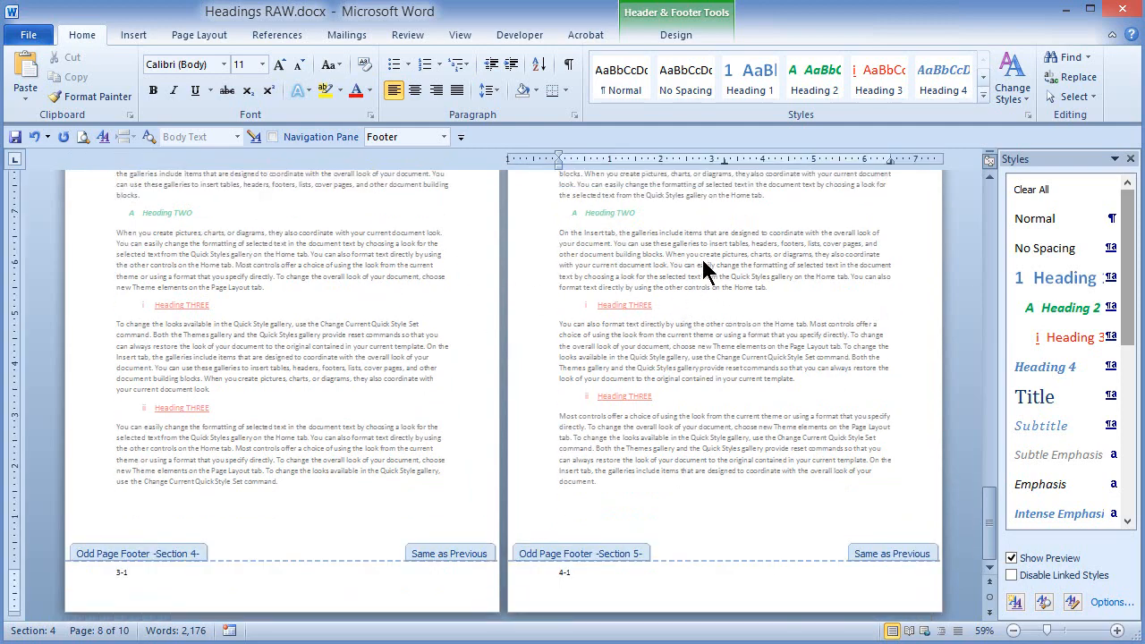
Review the aligned page numbers in the body and compare the document page positions of chapters 3 and 4.
scroll(686, 308, down, 5)
scroll(685, 307, down, 8)
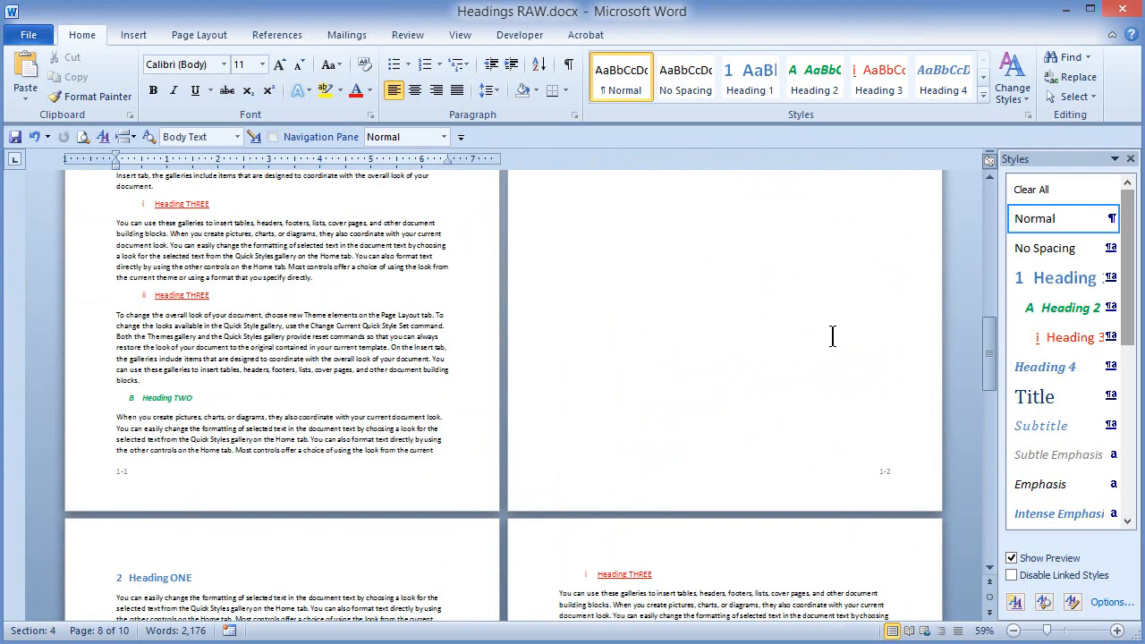
drag(988, 336, 979, 535)
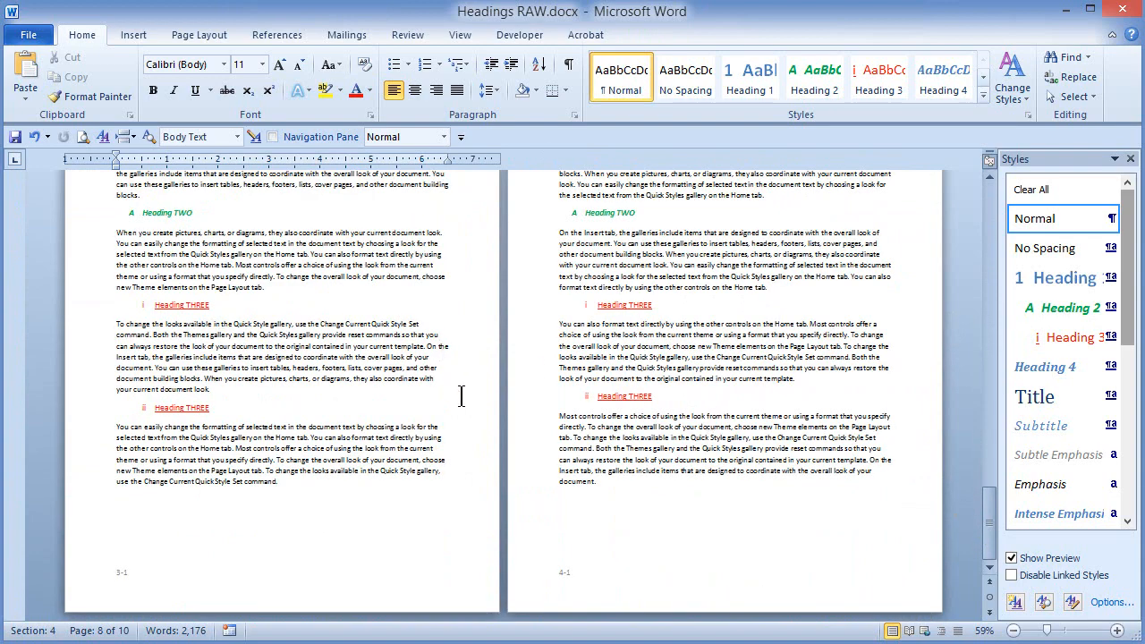
scroll(461, 396, up, 1)
scroll(281, 313, up, 3)
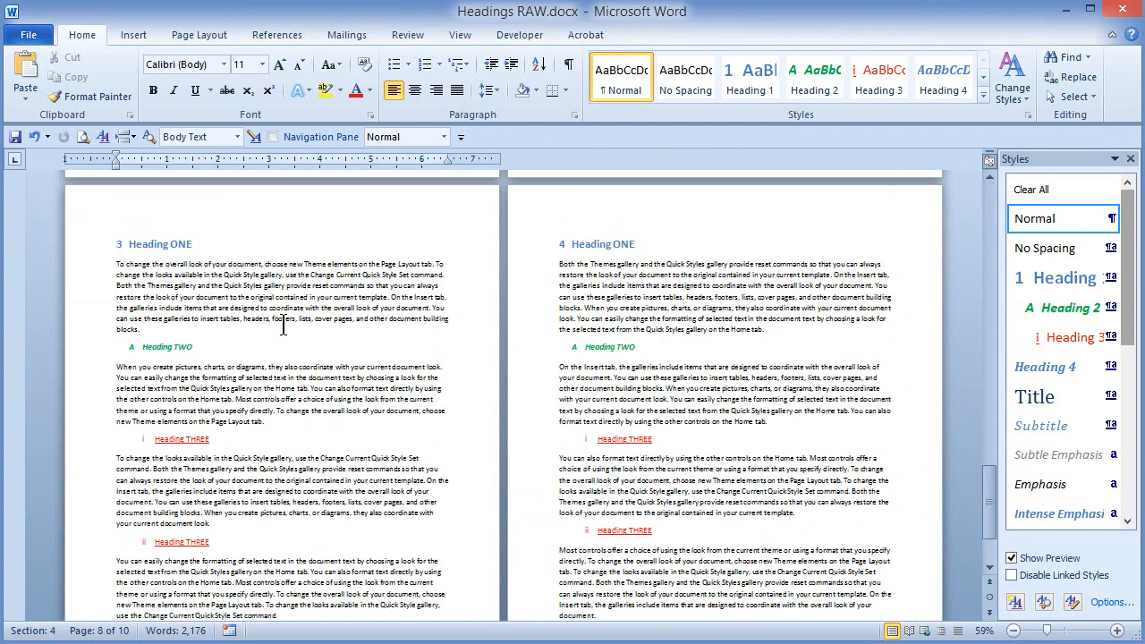
click(197, 310)
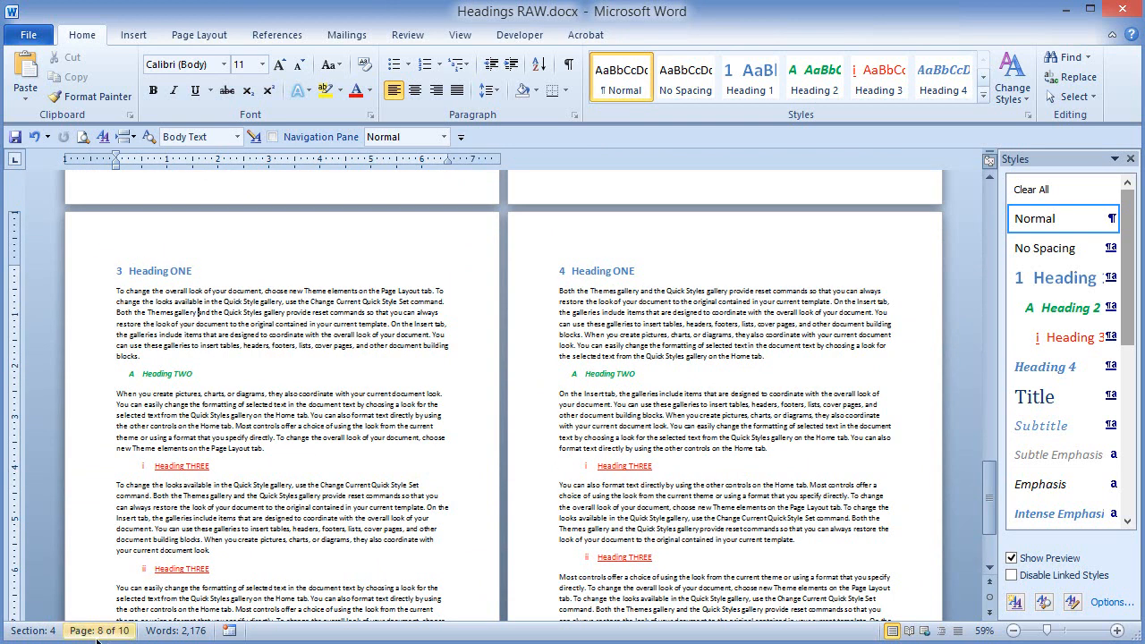
click(649, 329)
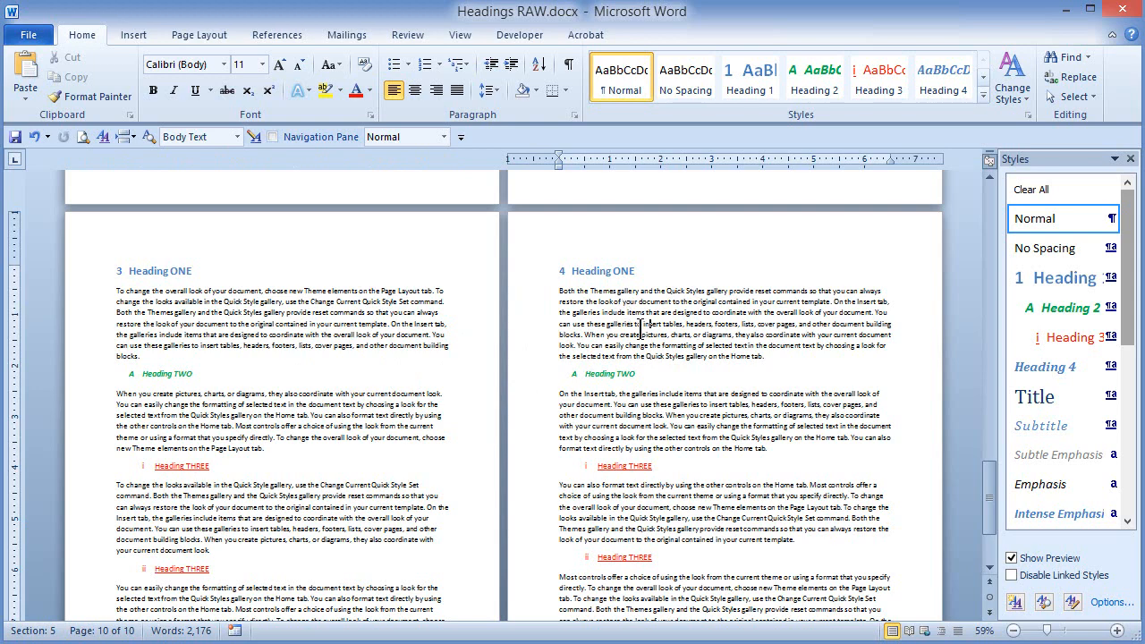
Enter "Word Class" in the Section 2 odd-page header on the first chapter's opening page.
scroll(642, 331, up, 10)
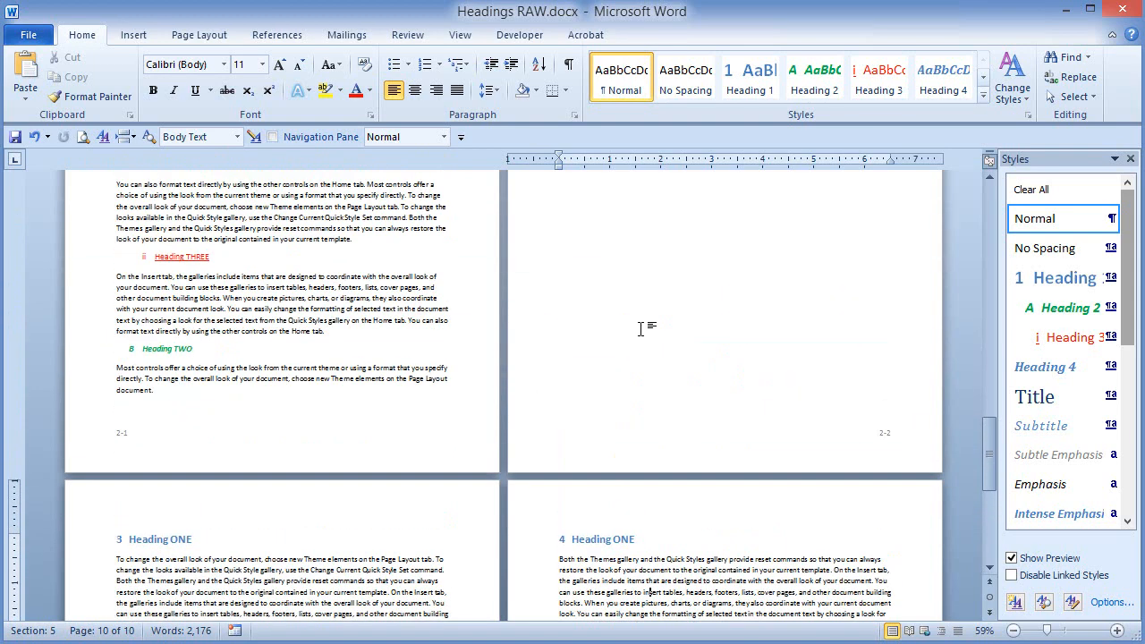
drag(985, 431, 988, 214)
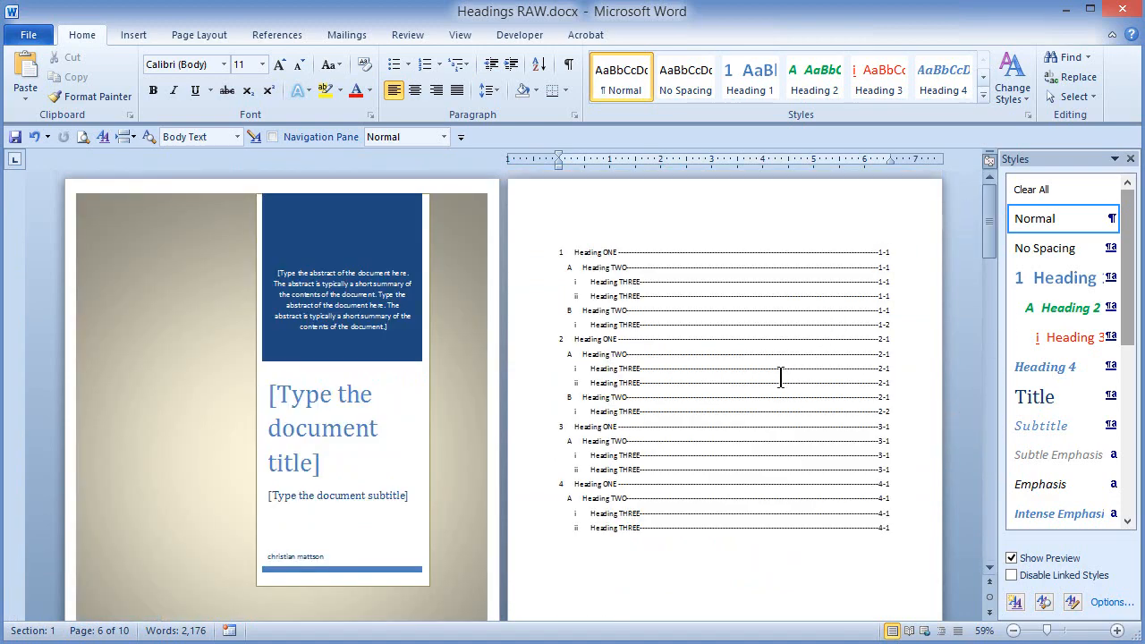
scroll(779, 376, down, 12)
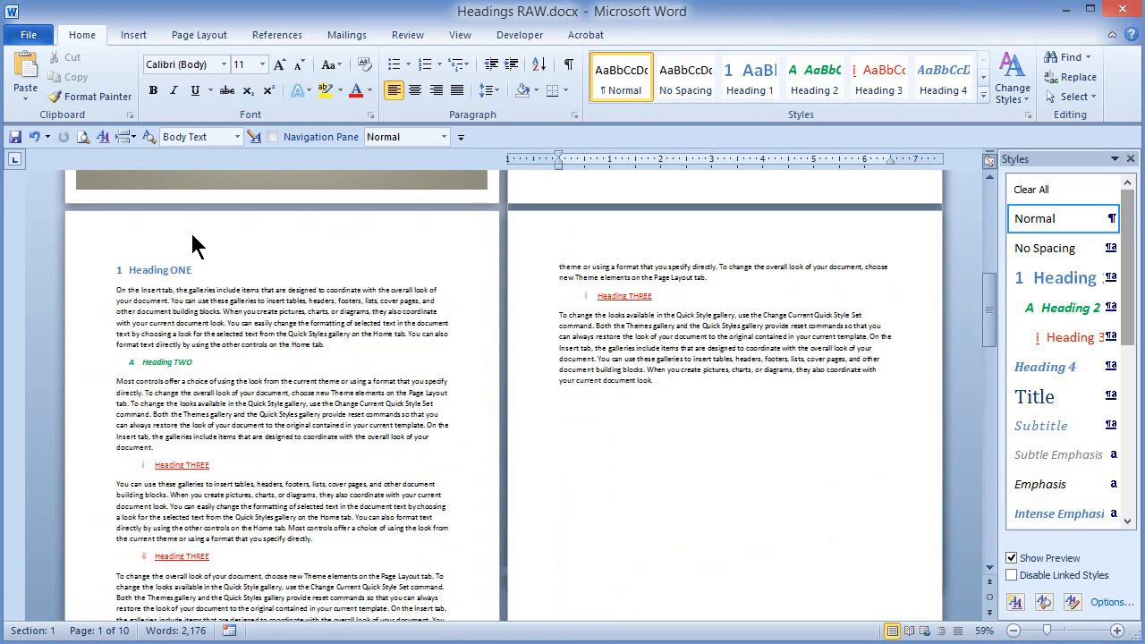
double_click(194, 241)
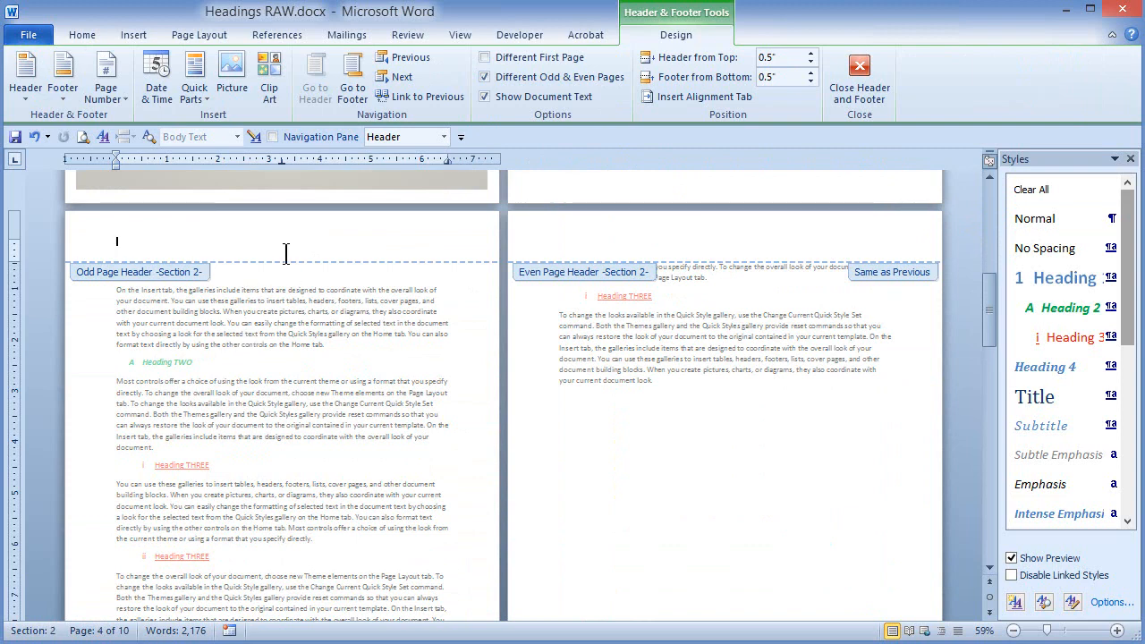
scroll(178, 470, down, 5)
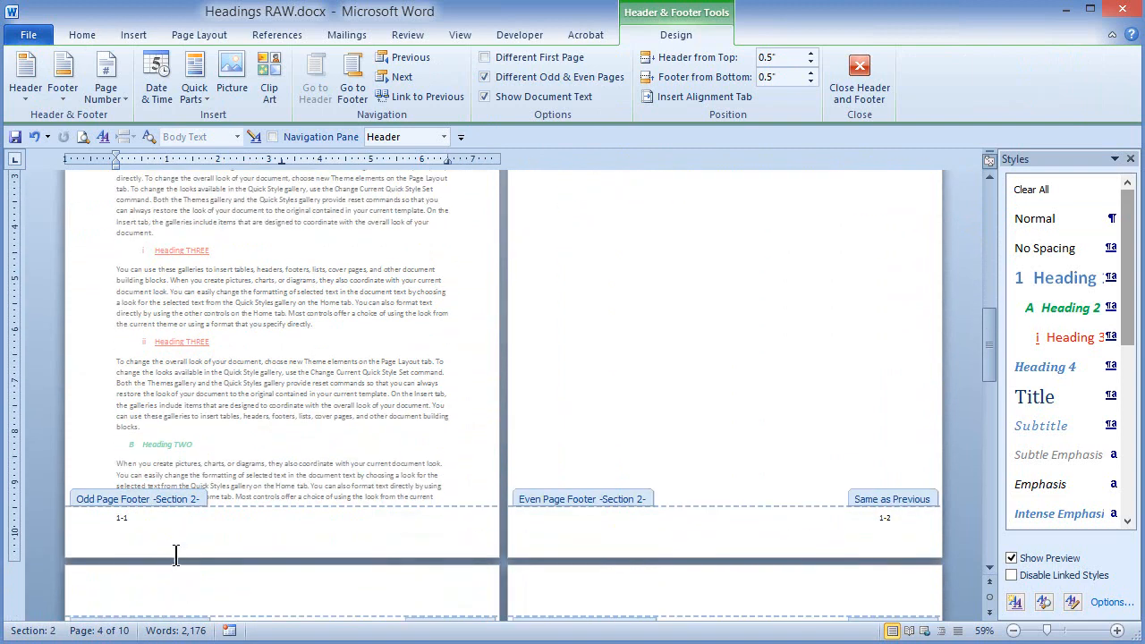
scroll(174, 376, up, 6)
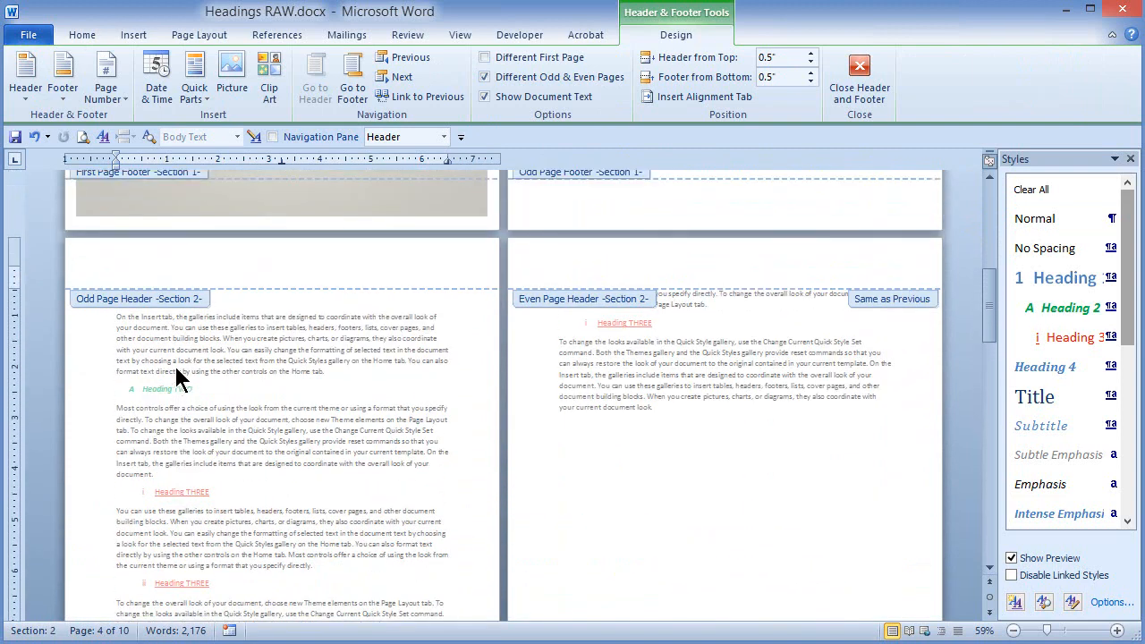
text(w)
Enter "BOR" right-aligned in the Section 2 even-page header, leave header editing, and check the headers in the other chapters.
click(713, 263)
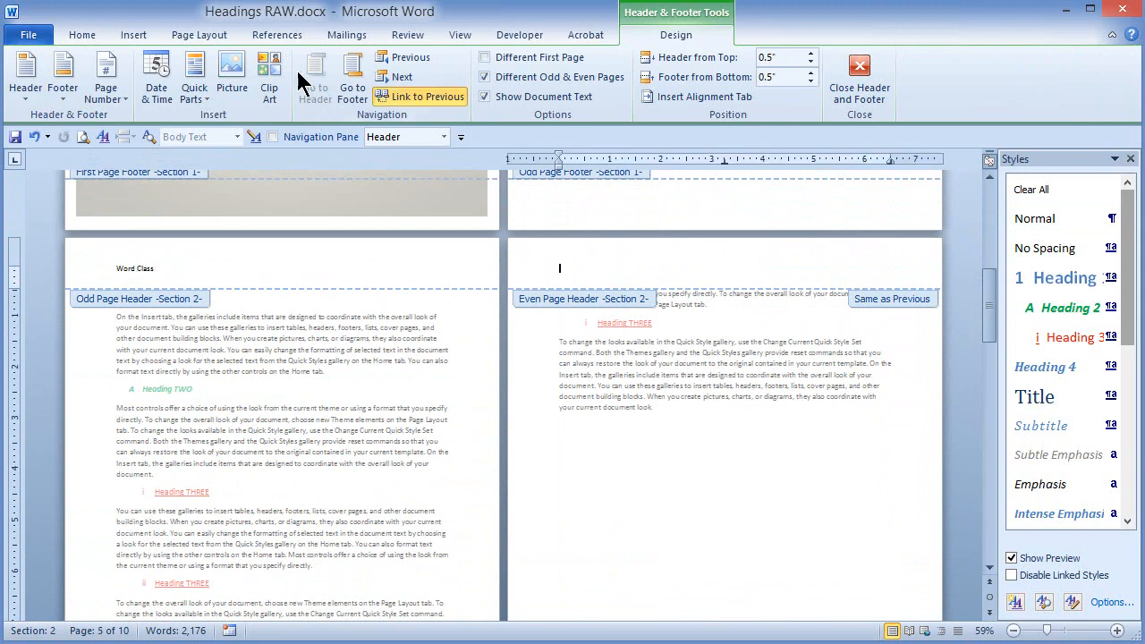
click(91, 32)
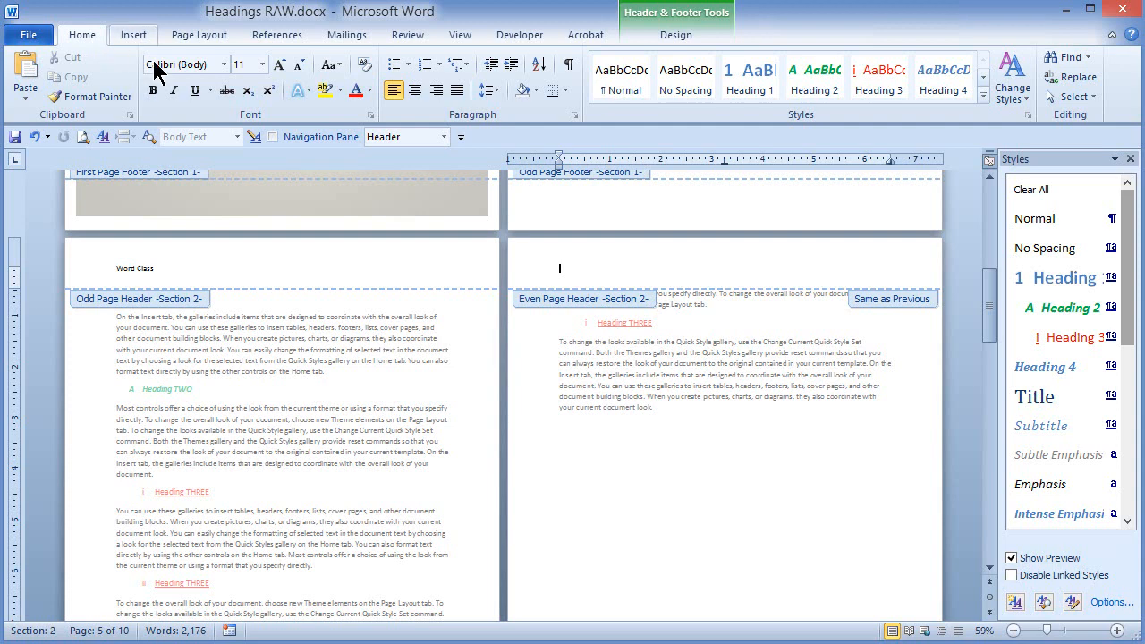
click(436, 90)
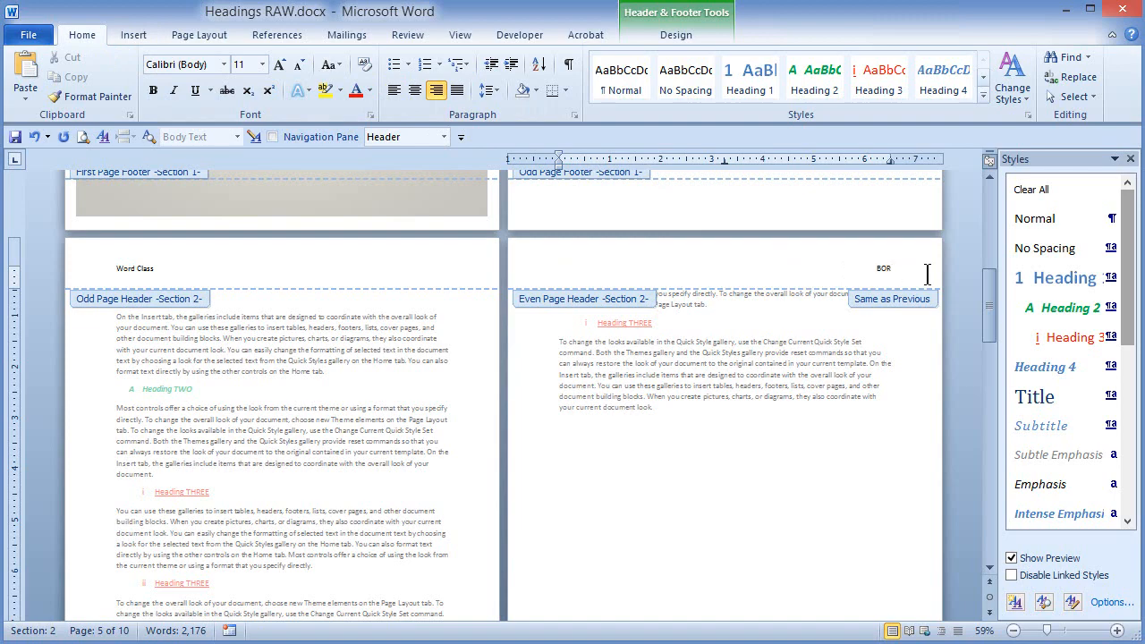
double_click(766, 377)
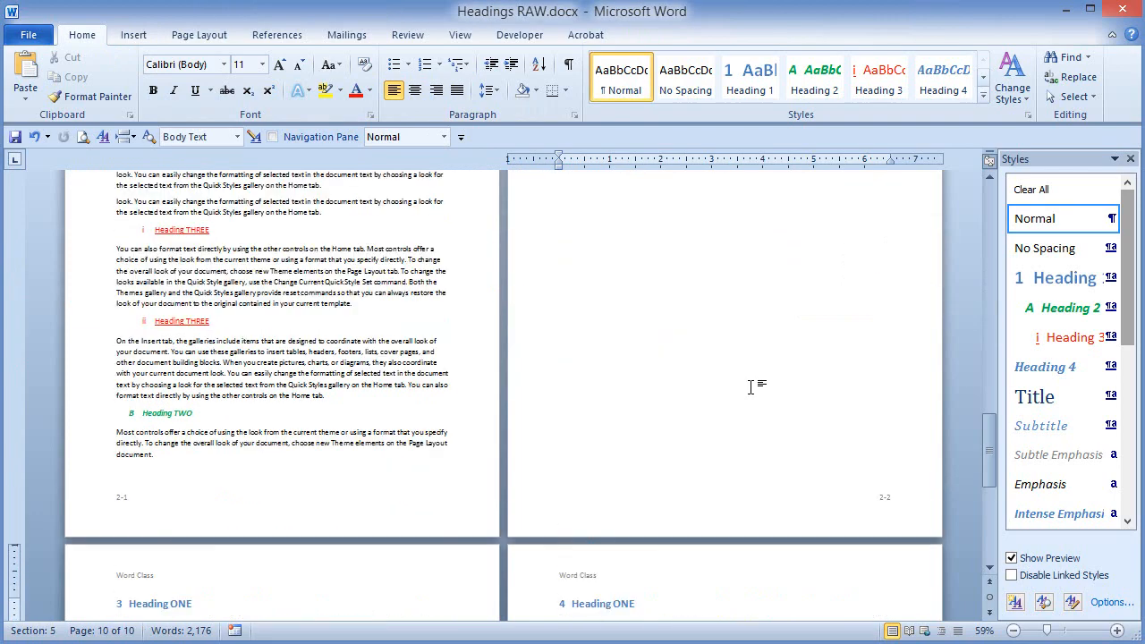
scroll(750, 386, up, 10)
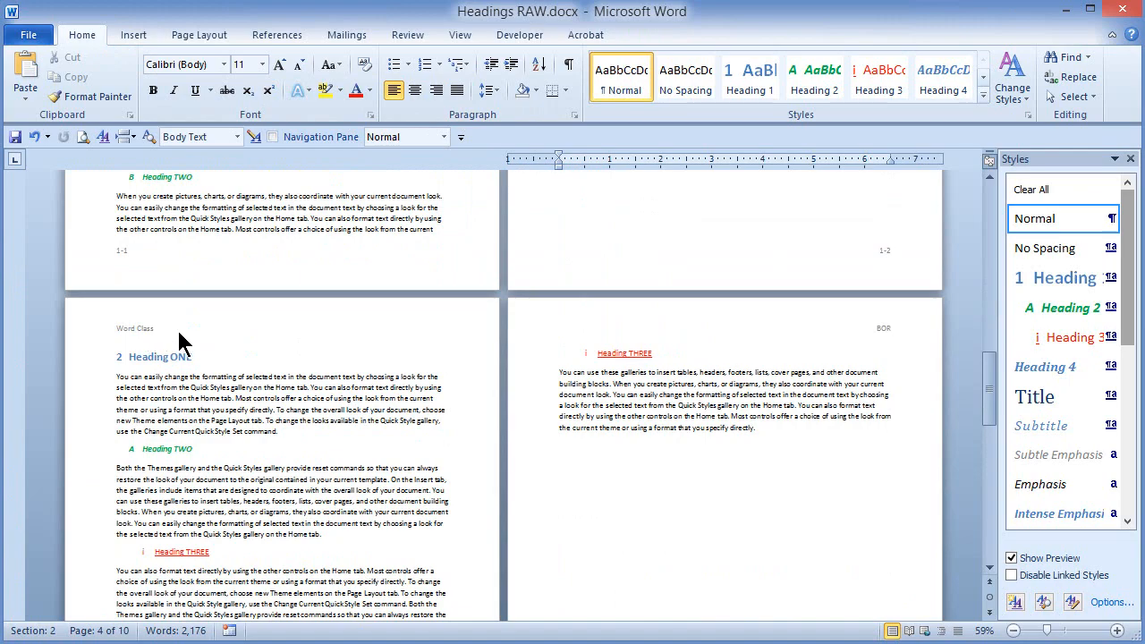
scroll(167, 338, down, 5)
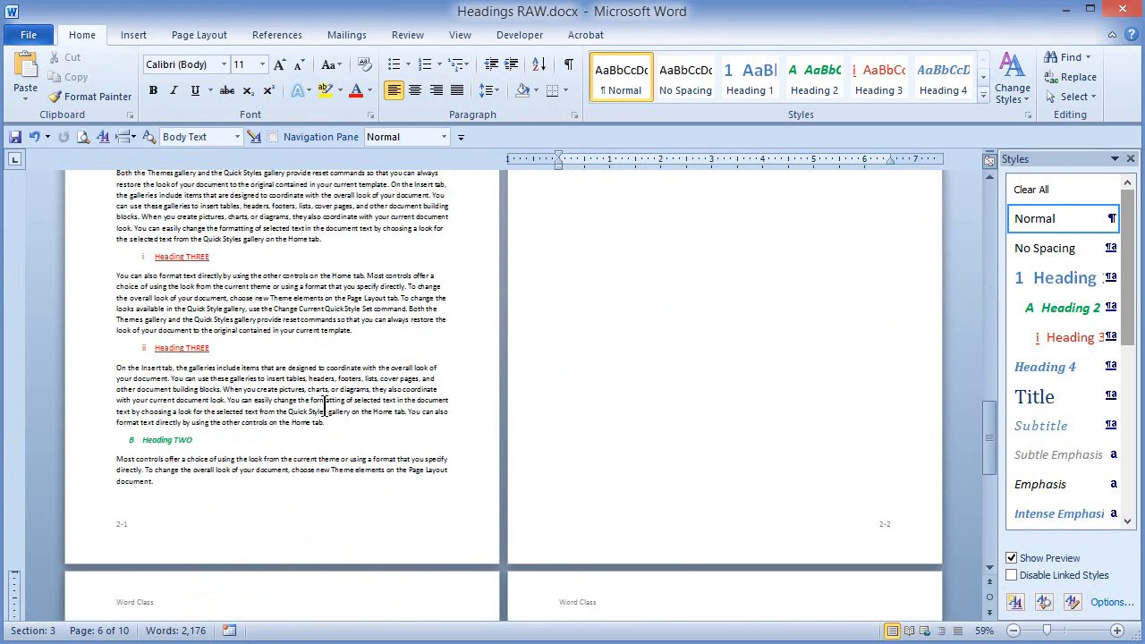
Review the odd and even headers and footers from the last chapters back through the first chapter to the cover page and table of contents.
scroll(448, 369, down, 6)
scroll(743, 400, down, 15)
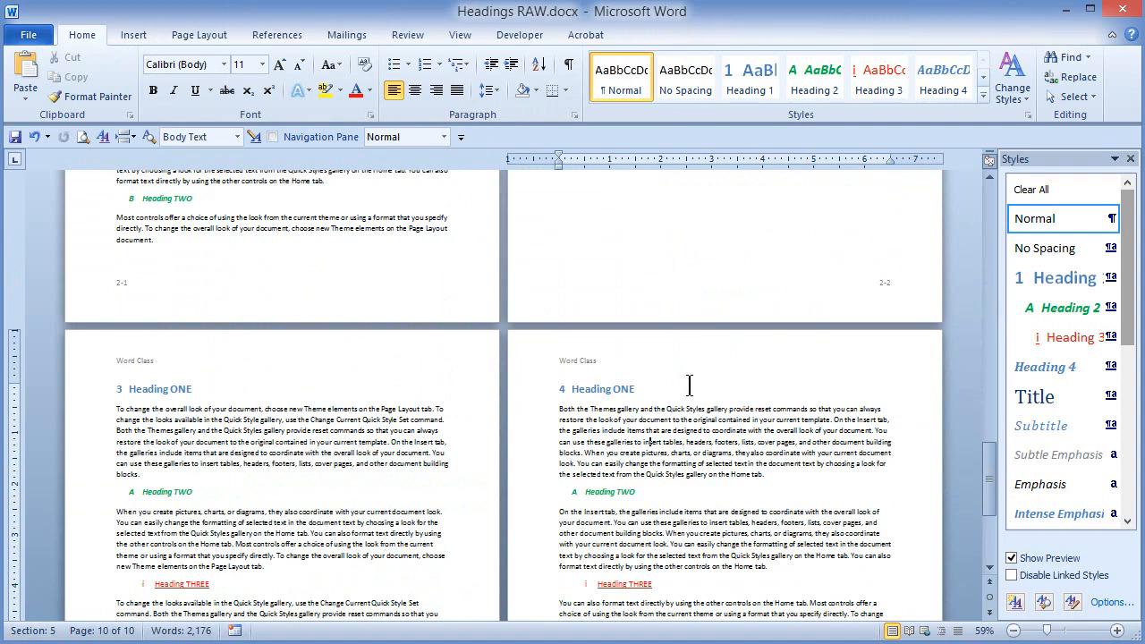
scroll(687, 385, up, 1)
scroll(687, 384, down, 4)
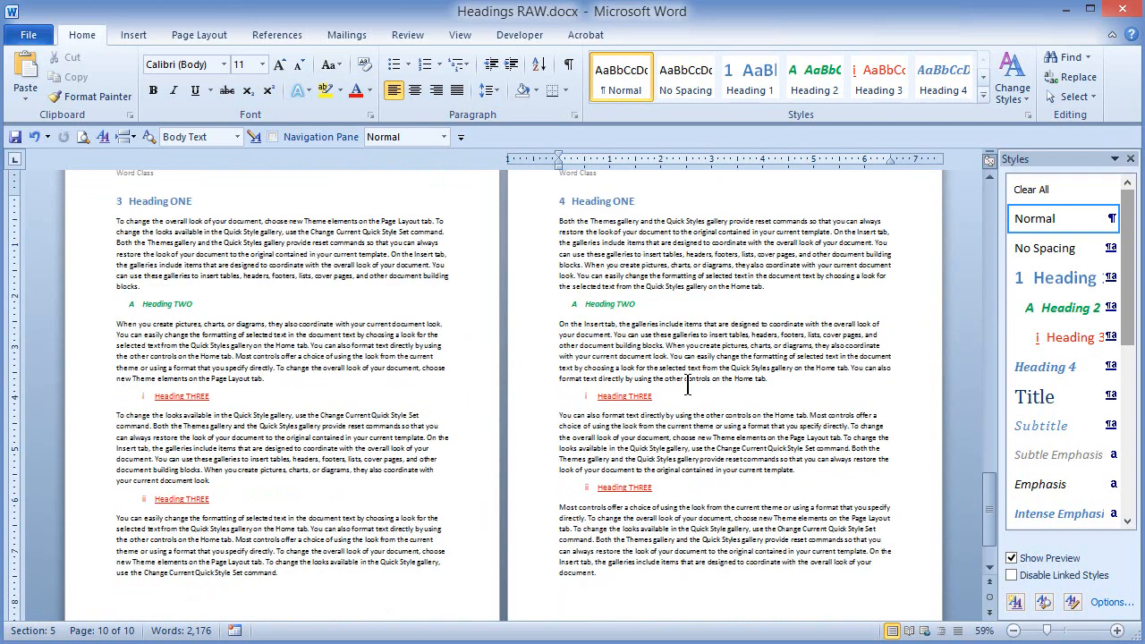
scroll(687, 385, up, 1)
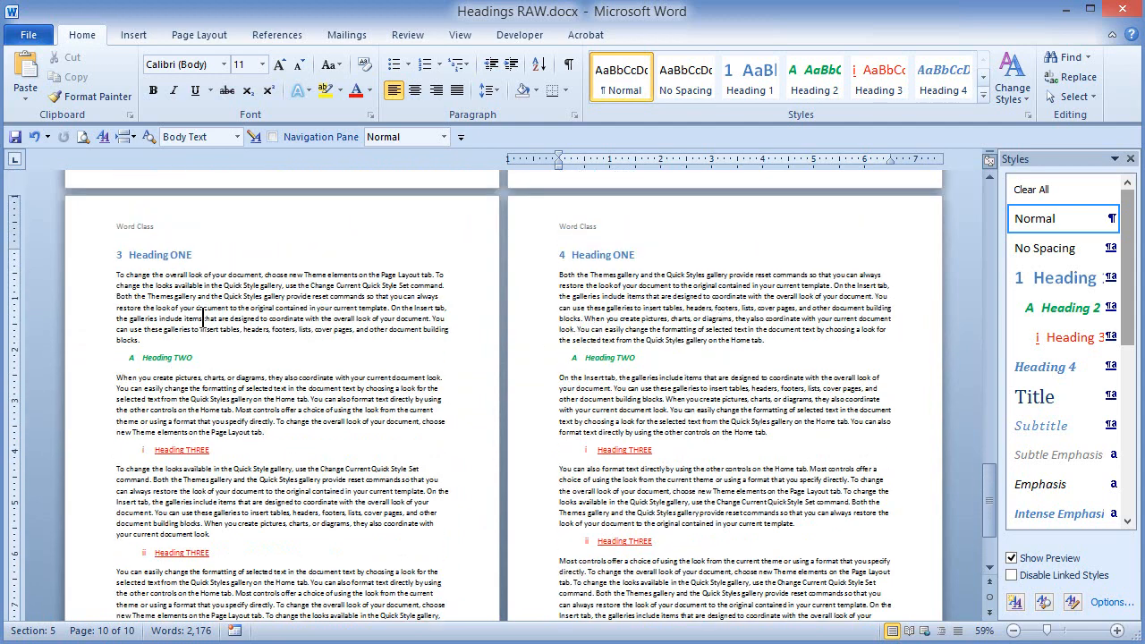
scroll(634, 327, up, 12)
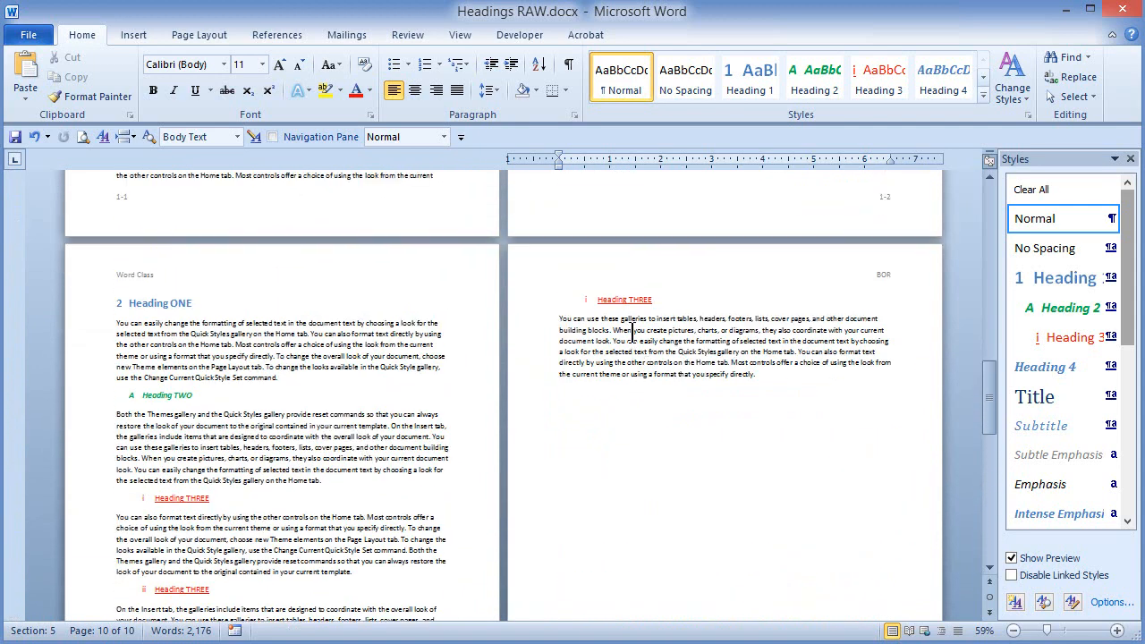
scroll(778, 389, up, 10)
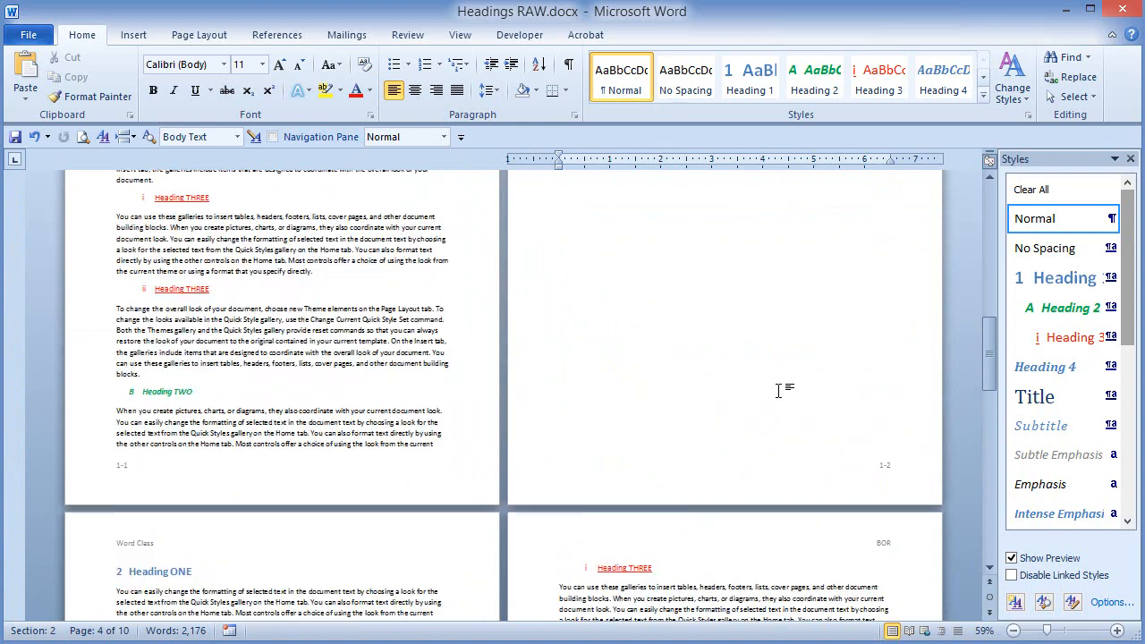
scroll(777, 390, up, 7)
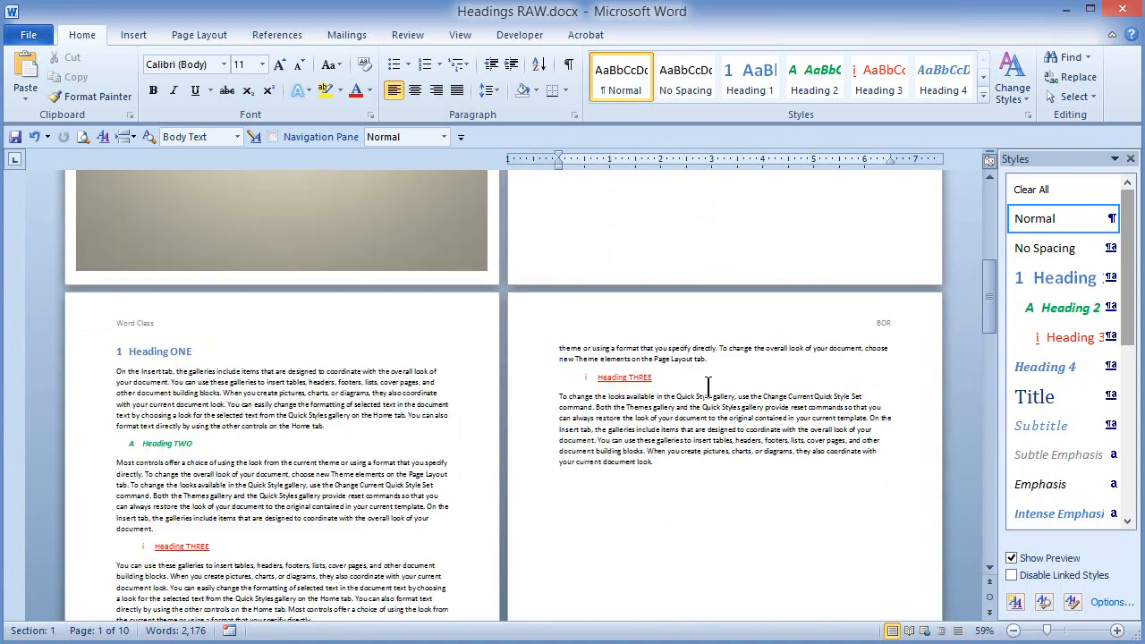
scroll(709, 388, up, 5)
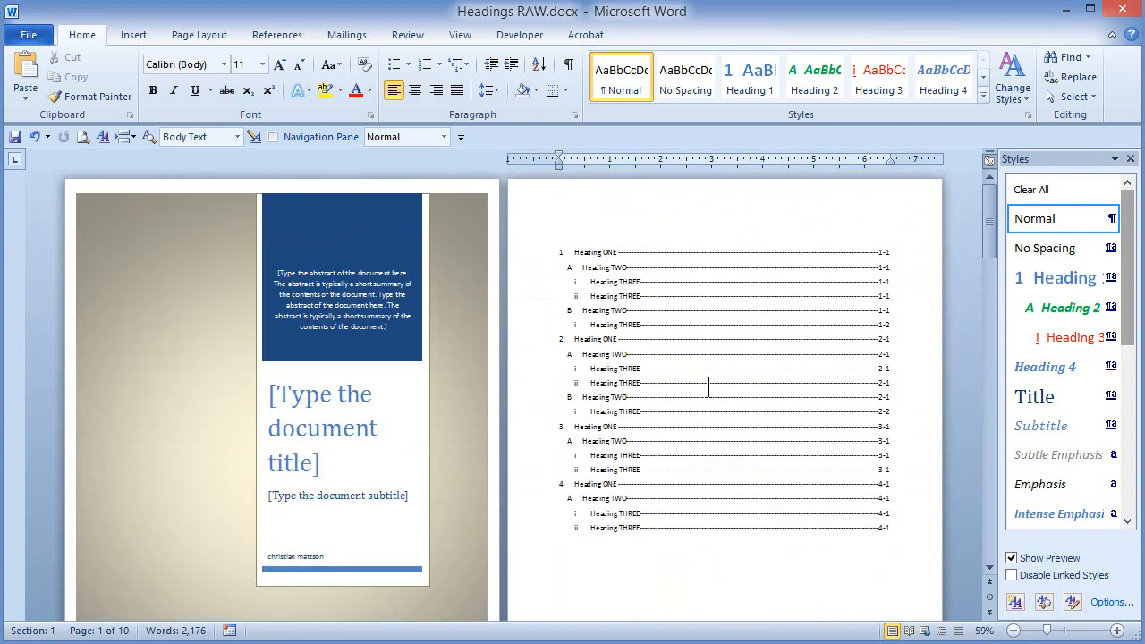
Examine the document's print preview at several zoom levels to see how odd and even pages face each other.
click(82, 136)
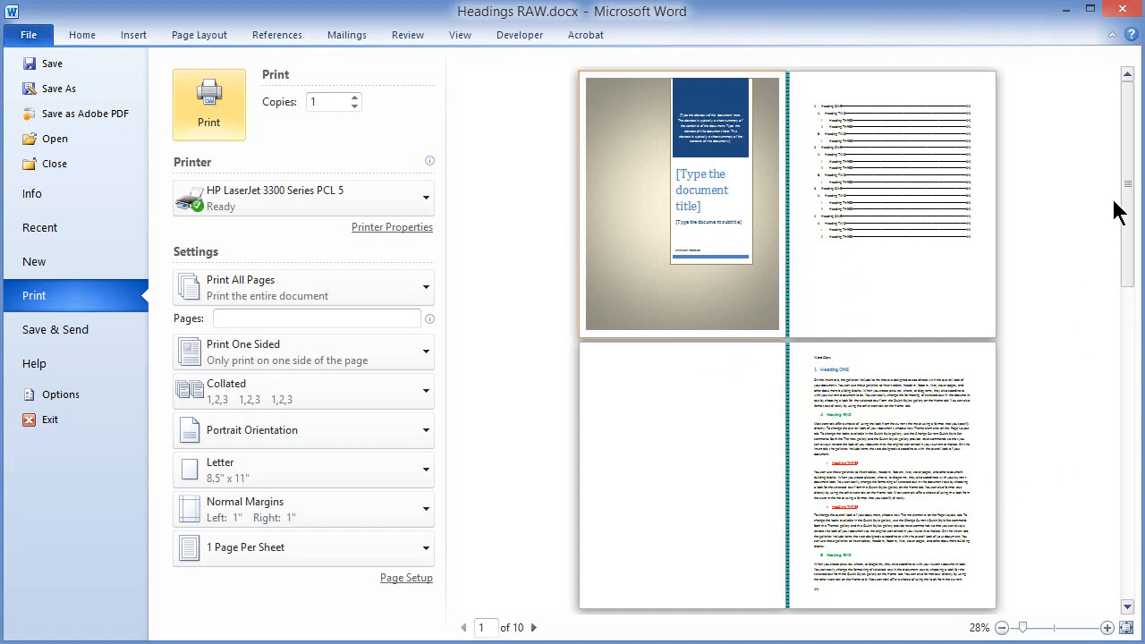
drag(1127, 210, 1128, 417)
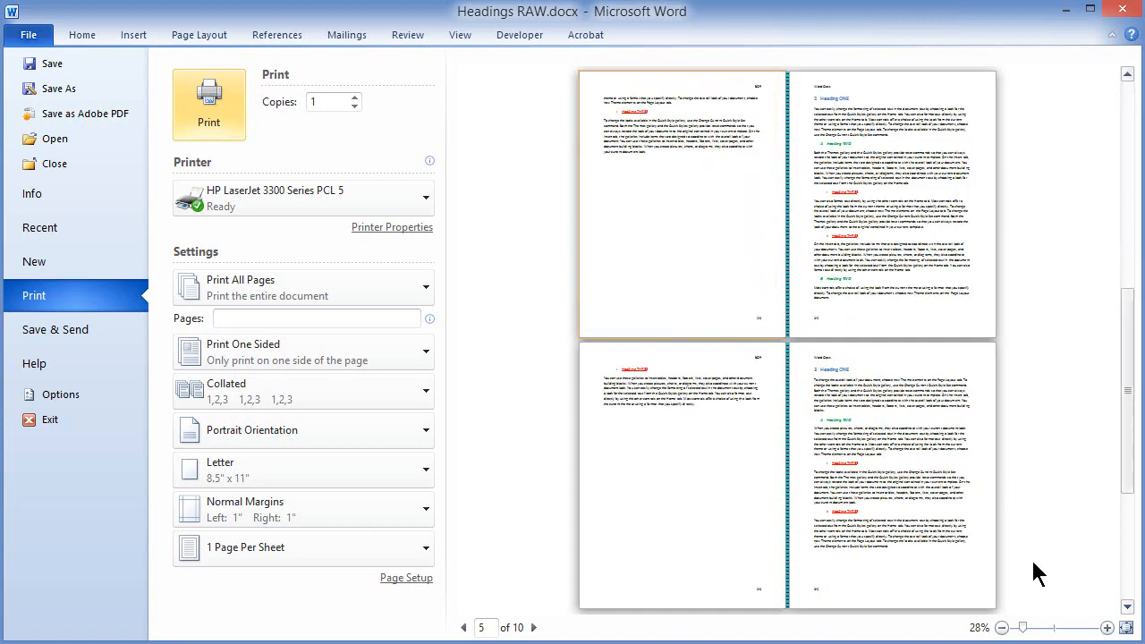
click(1050, 628)
drag(1050, 628, 1019, 633)
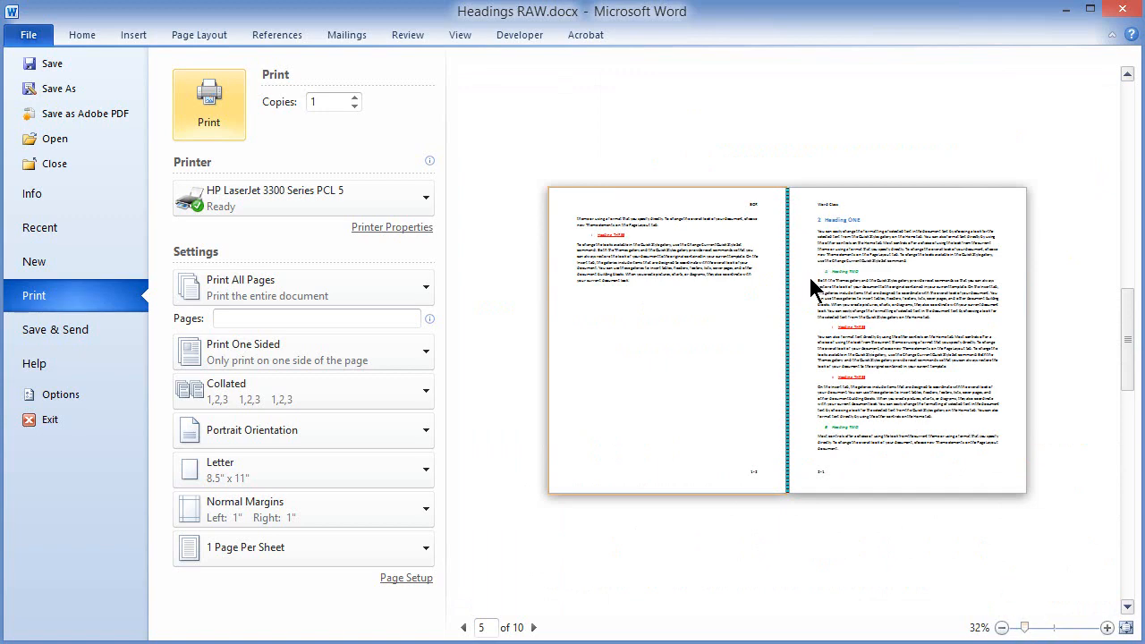
drag(1025, 629, 1015, 627)
drag(1133, 329, 1132, 230)
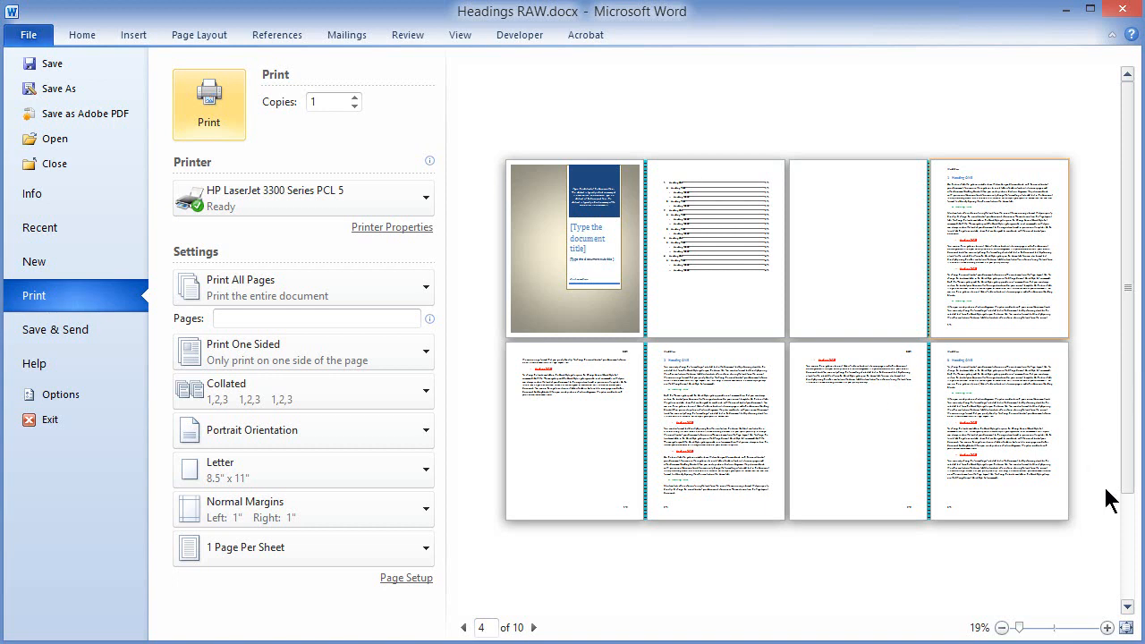
click(1128, 532)
In Headings FINISHED.docx, open the multilevel numbering settings of the existing list style "My List Style" for modification.
click(590, 128)
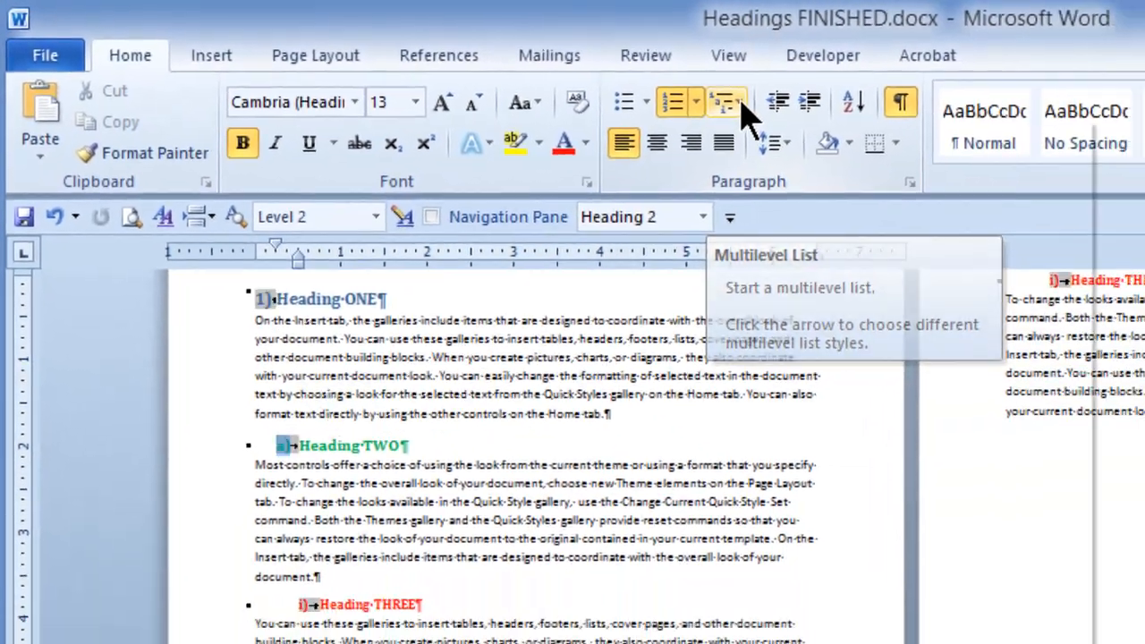
click(739, 101)
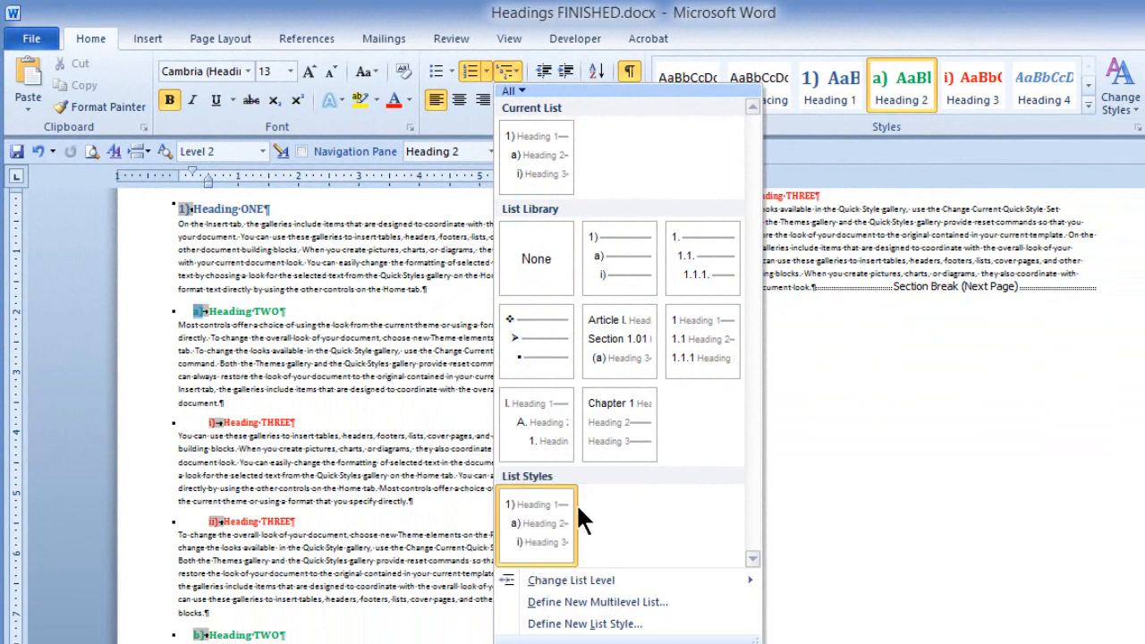
mouse_move(565, 510)
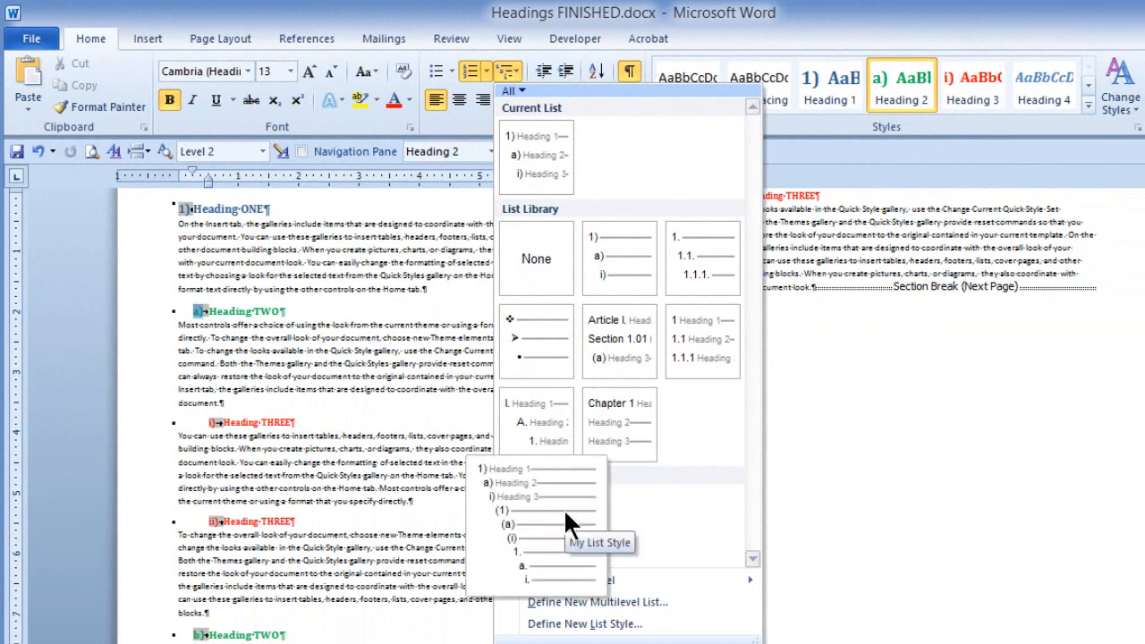
right_click(556, 512)
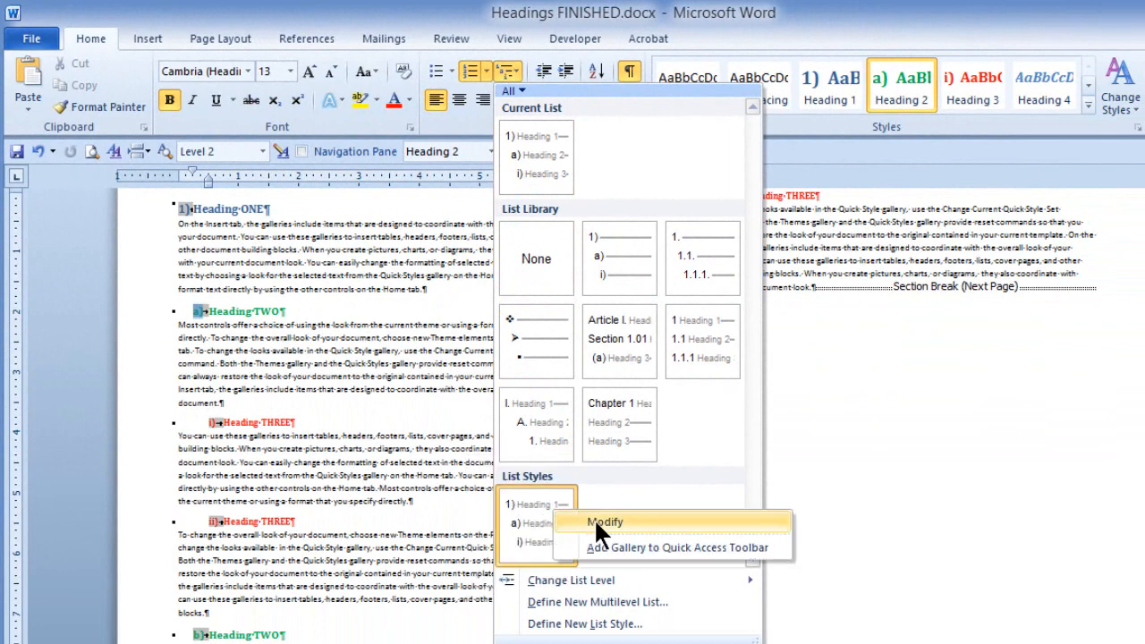
click(601, 524)
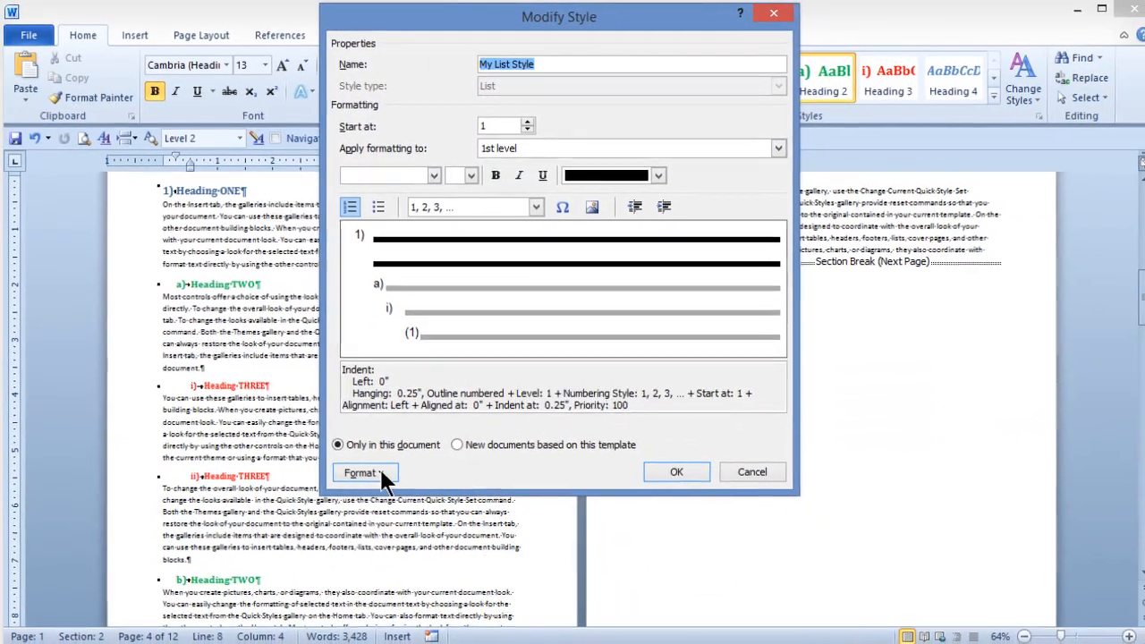
click(416, 517)
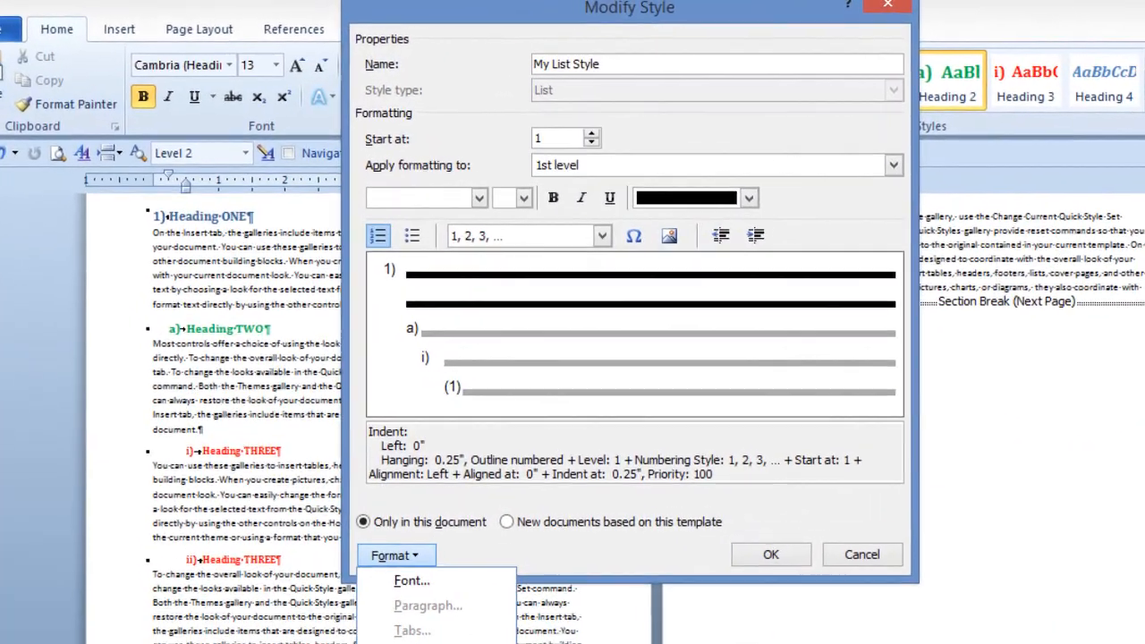
click(390, 611)
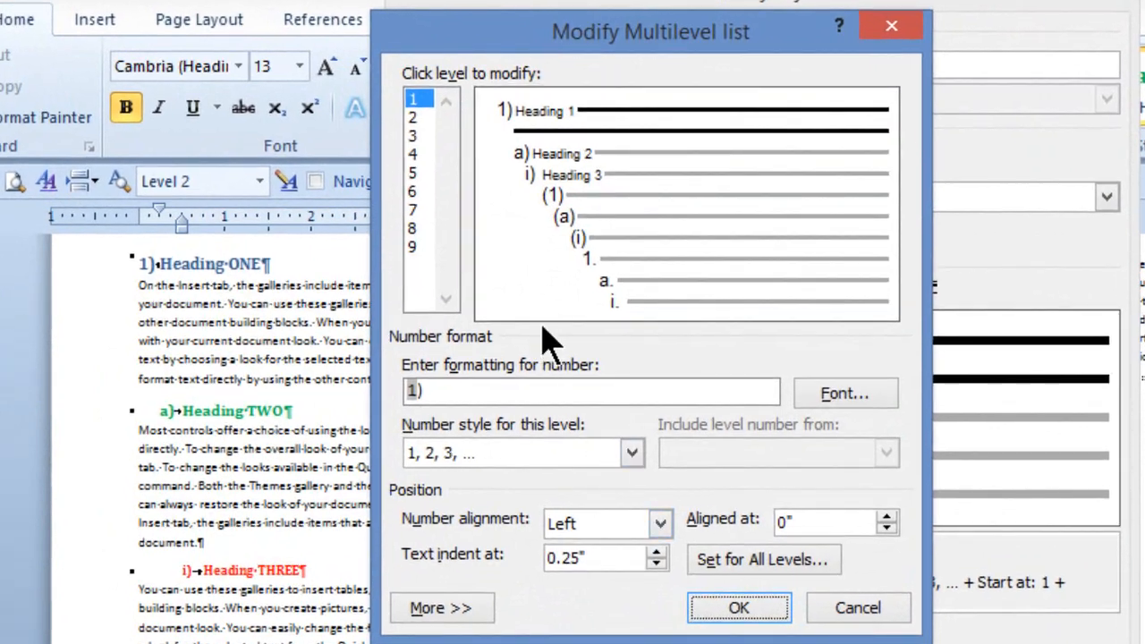
Replace the level 2 number format of the list style with a plain A, B, C, … number style and apply it to the headings.
click(417, 117)
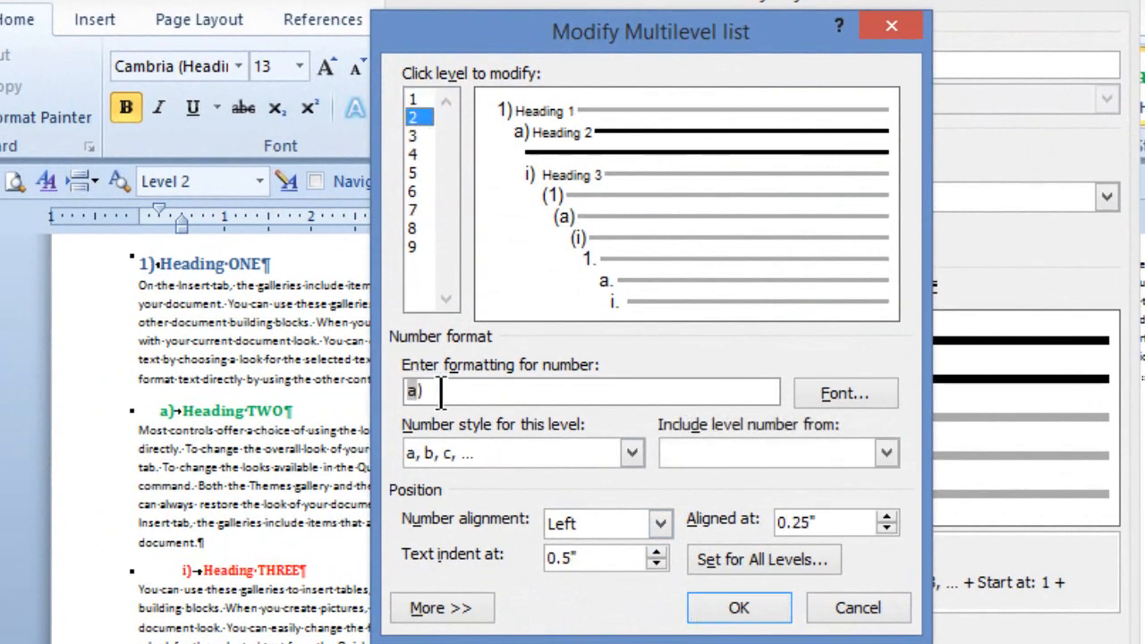
drag(441, 391, 319, 380)
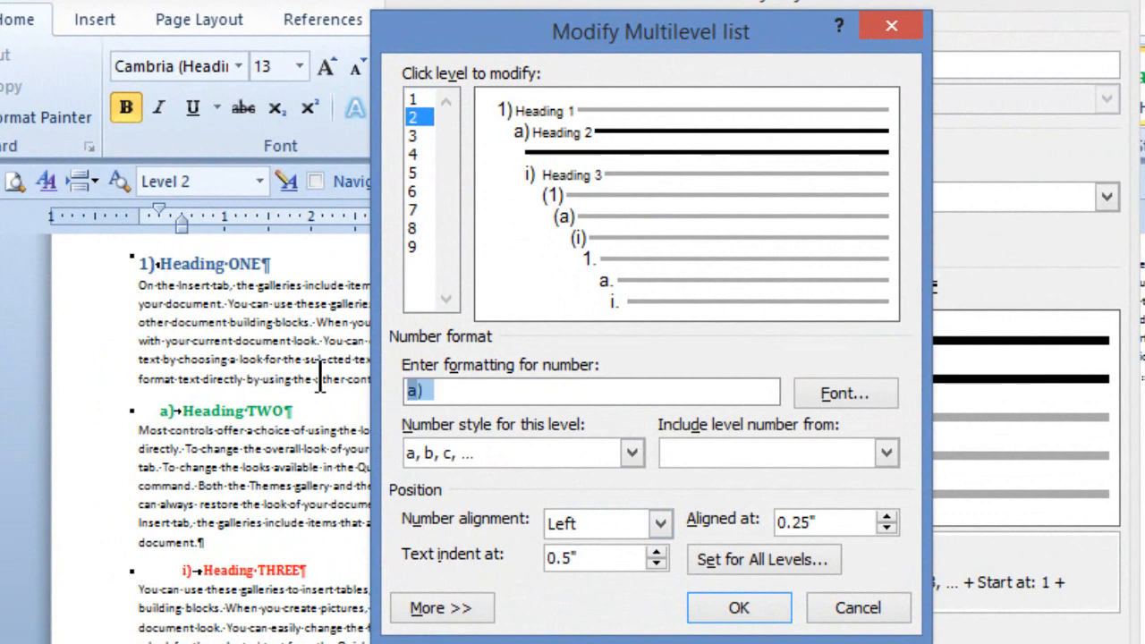
key(Delete)
click(635, 455)
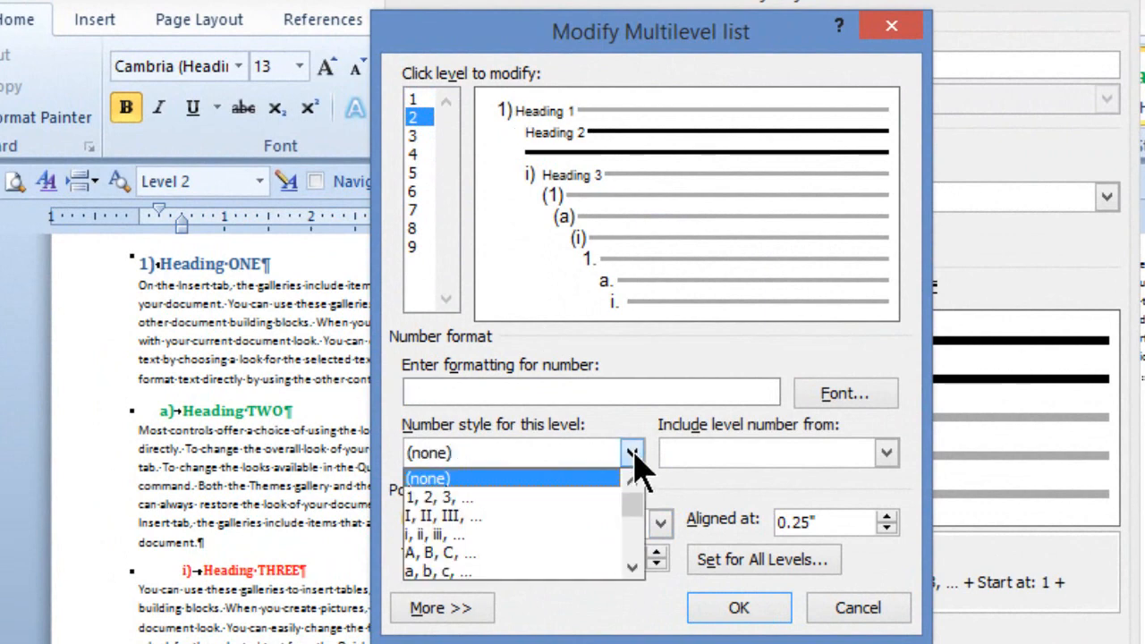
click(465, 551)
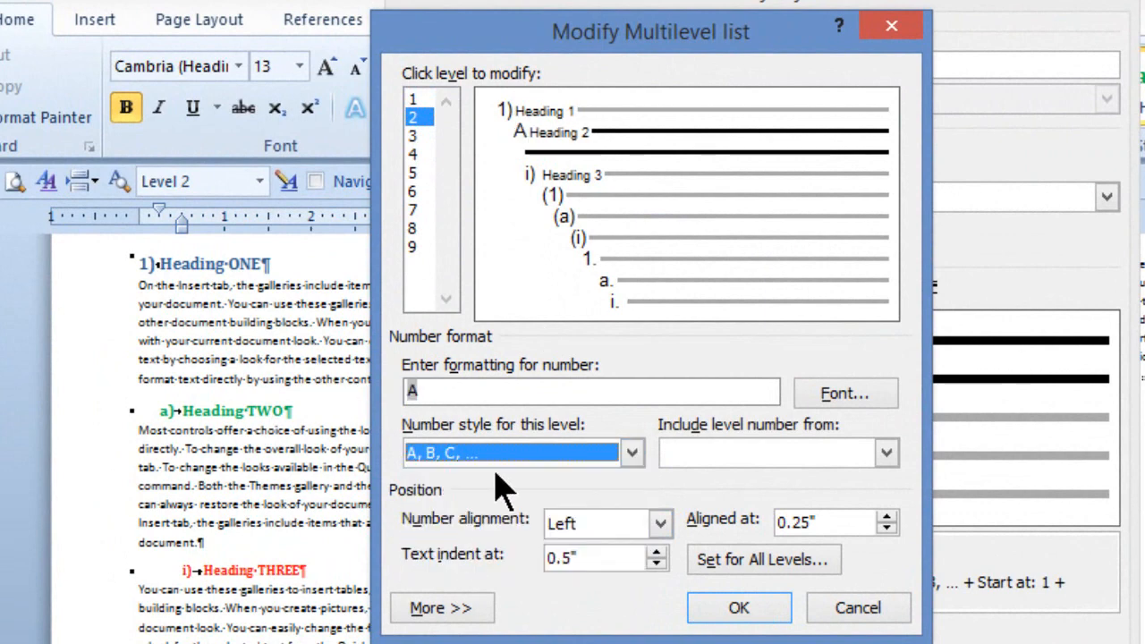
click(778, 612)
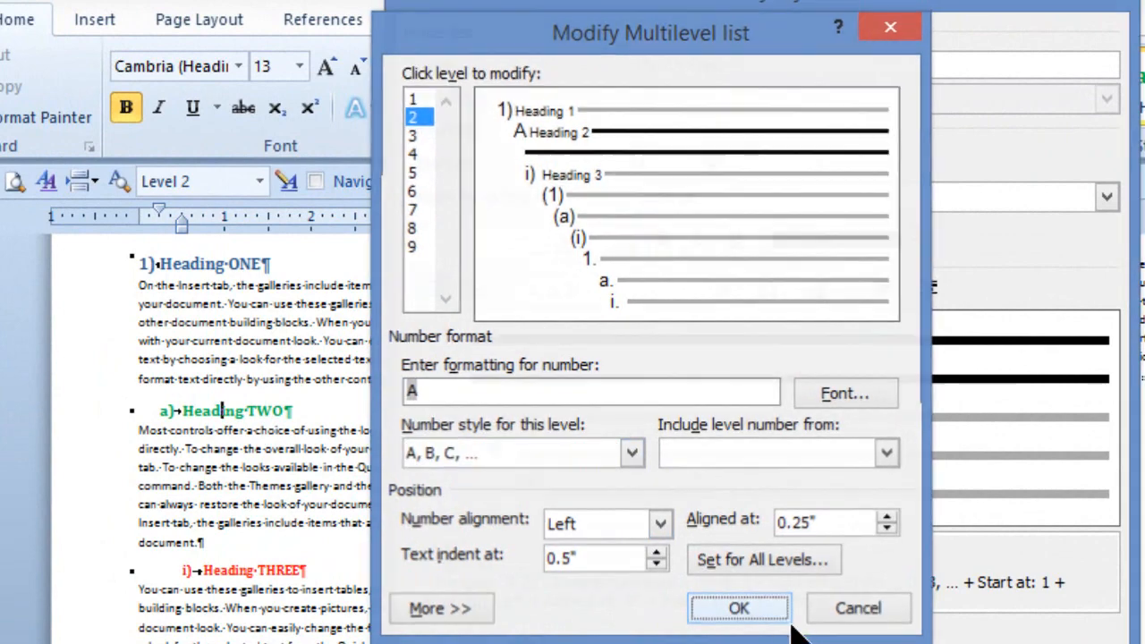
key(Return)
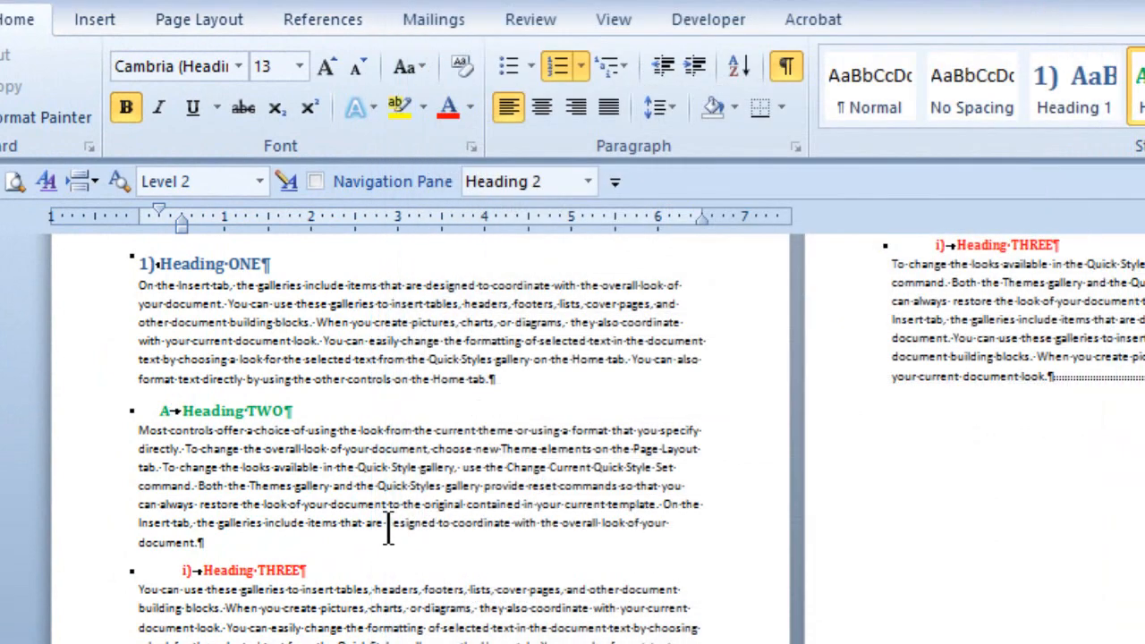
click(86, 423)
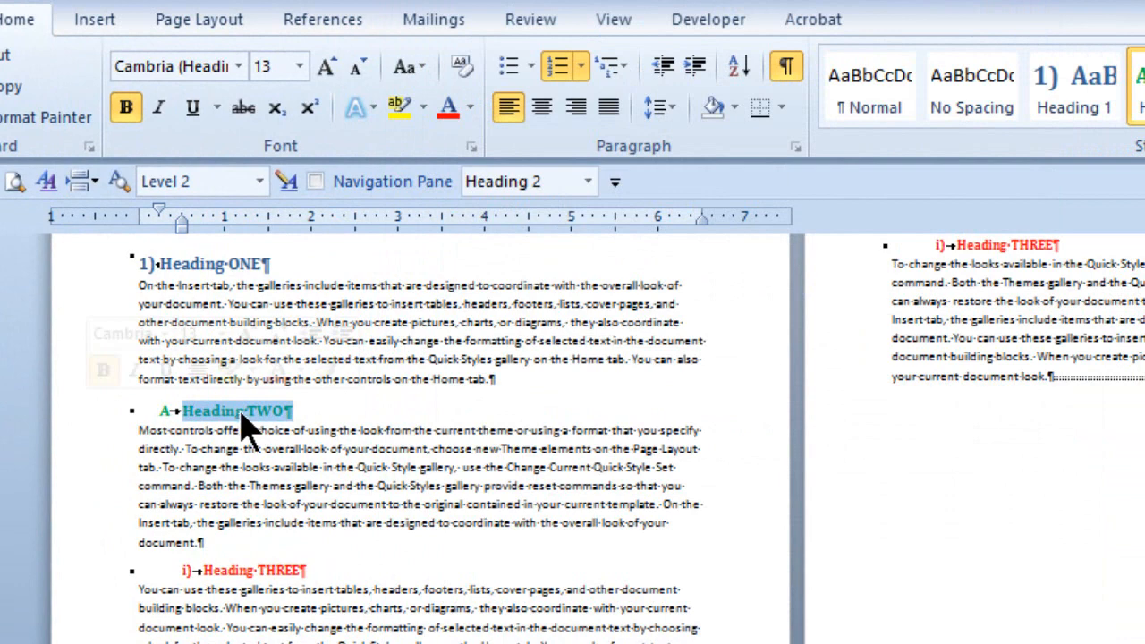
click(293, 413)
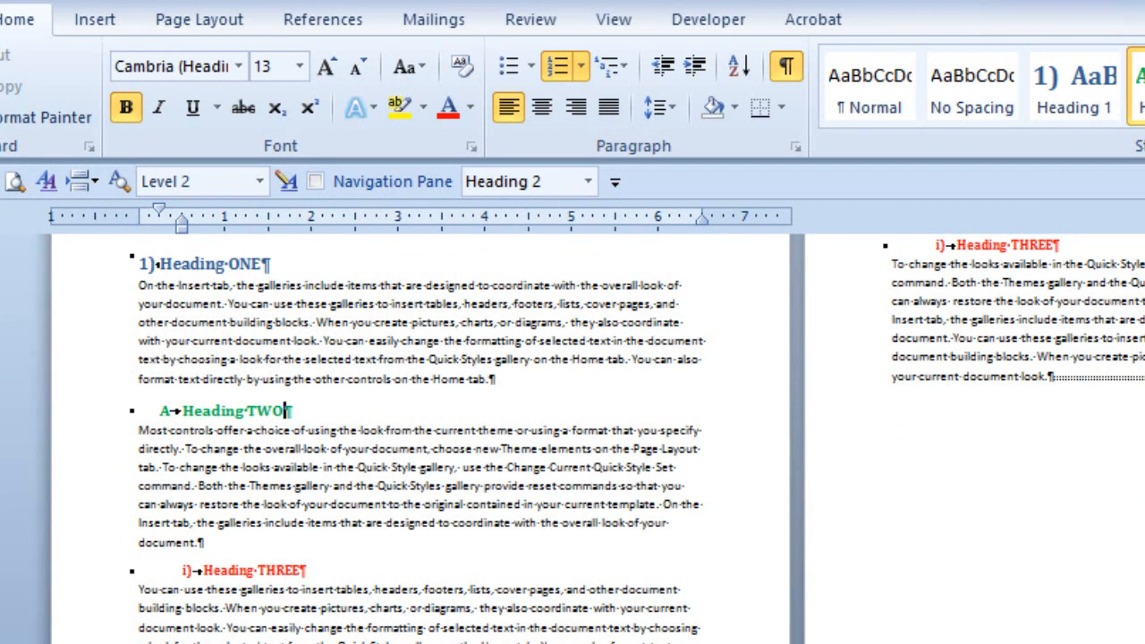